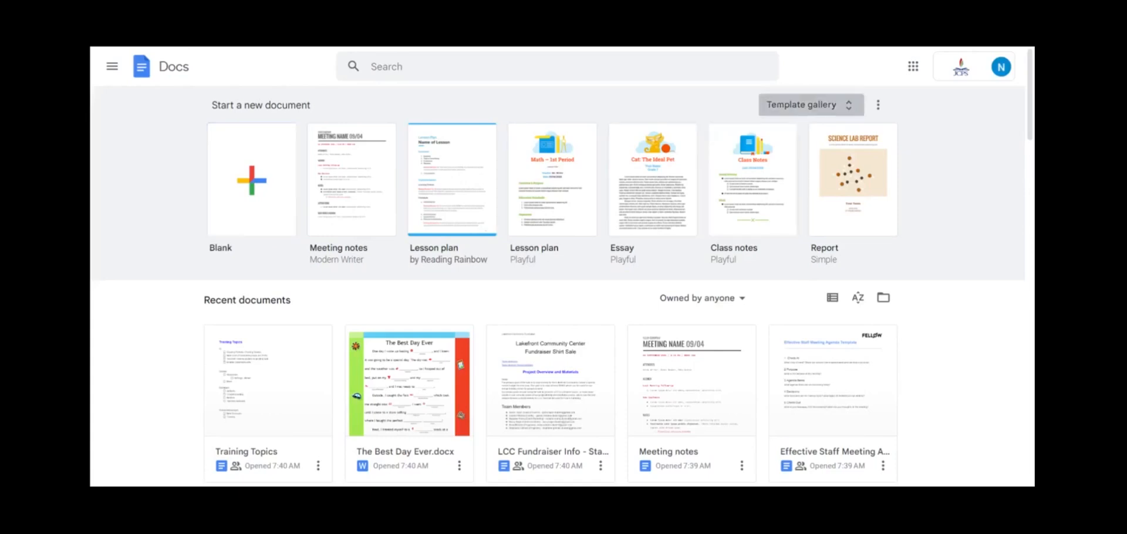
# Step: Browse the template gallery and open the Untitled document from recent documents
pyautogui.click(805, 106)
pyautogui.scroll(-3, 873, 269)
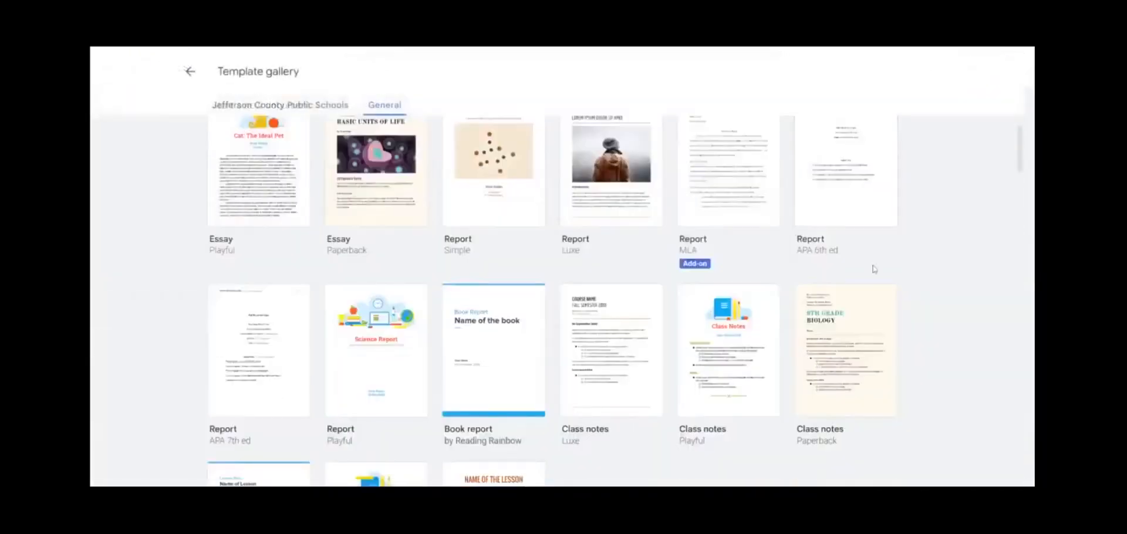
pyautogui.scroll(-1, 873, 269)
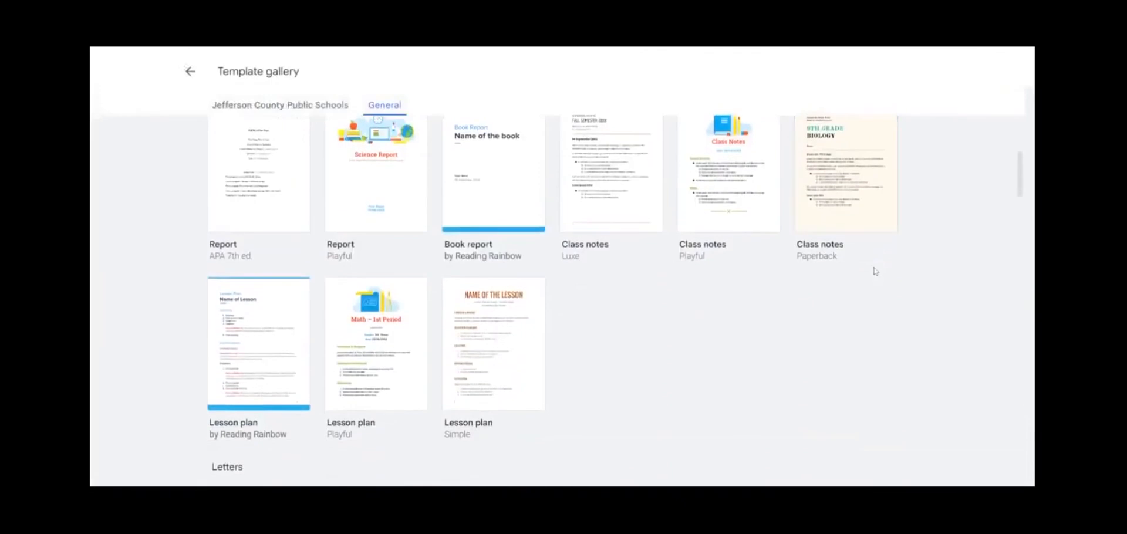
pyautogui.scroll(-3, 873, 269)
pyautogui.scroll(-3, 873, 269)
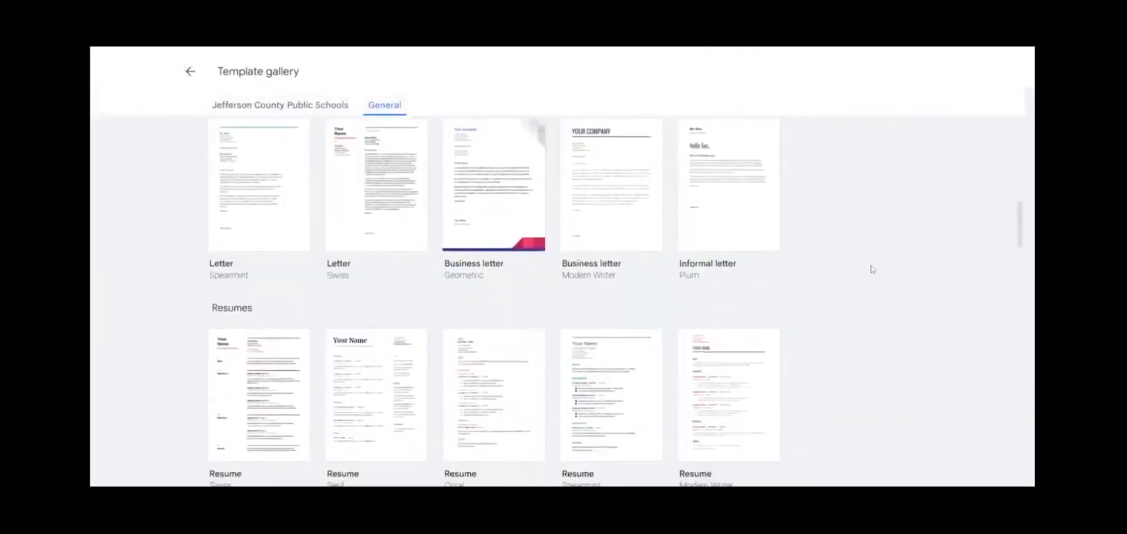
pyautogui.scroll(-2, 872, 269)
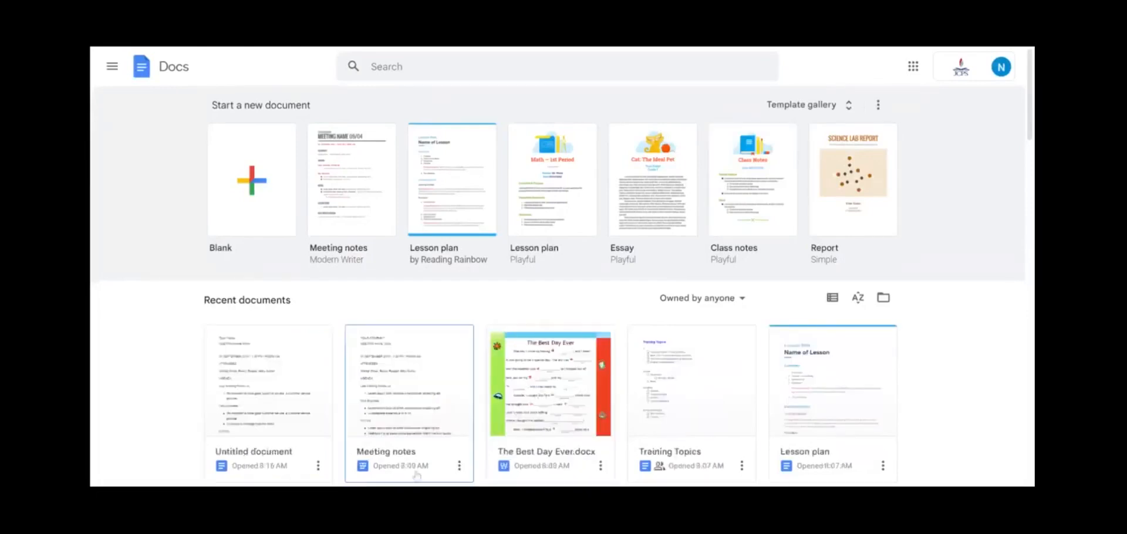
pyautogui.click(289, 386)
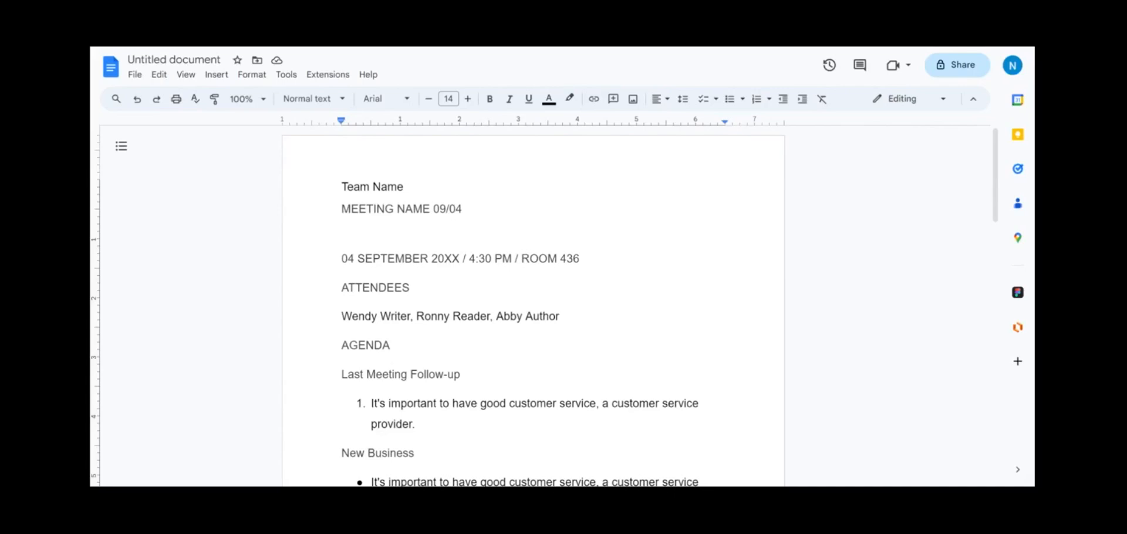
# Step: Rename the document to 'Meeting Notes 10/26'
pyautogui.click(174, 60)
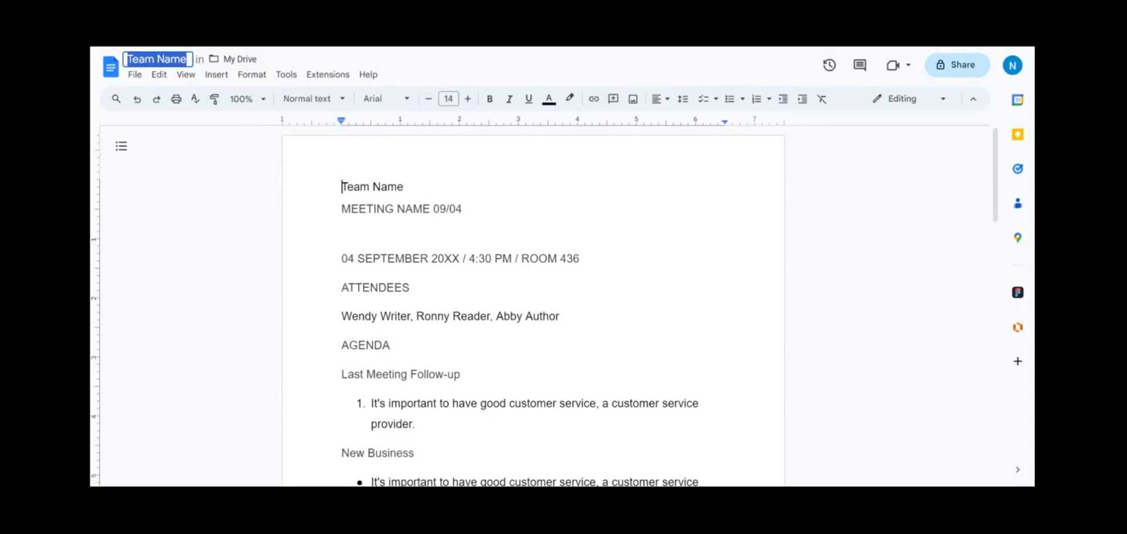
pyautogui.write('Meeti')
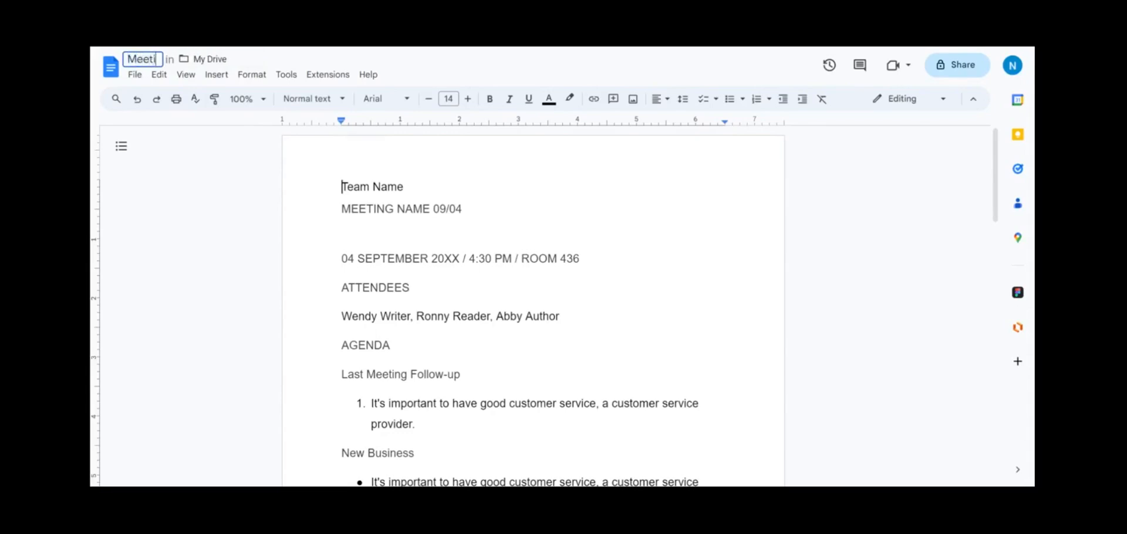
pyautogui.write('ng Notes 10/26')
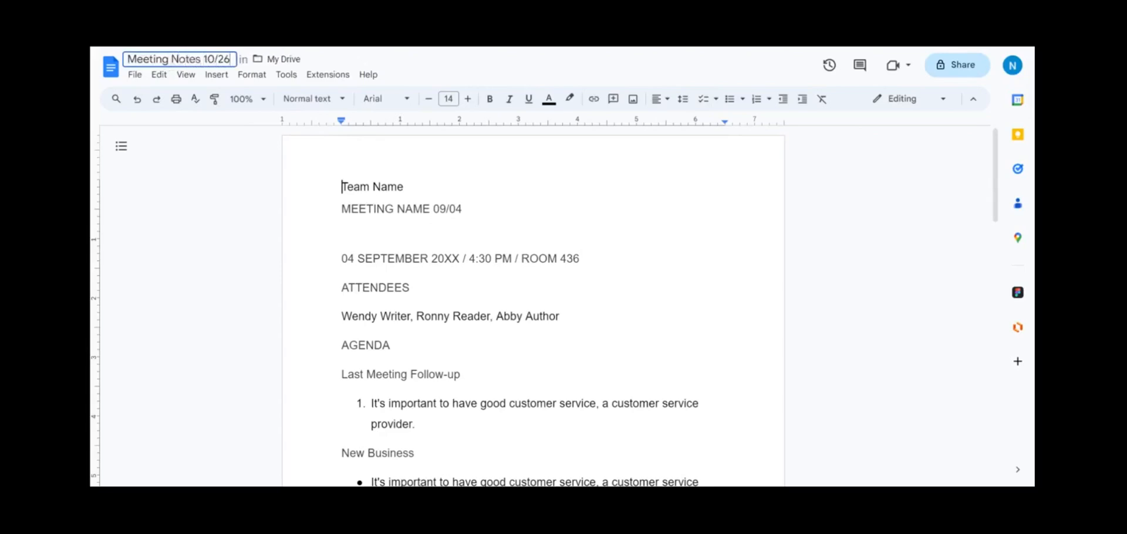
pyautogui.press('Return')
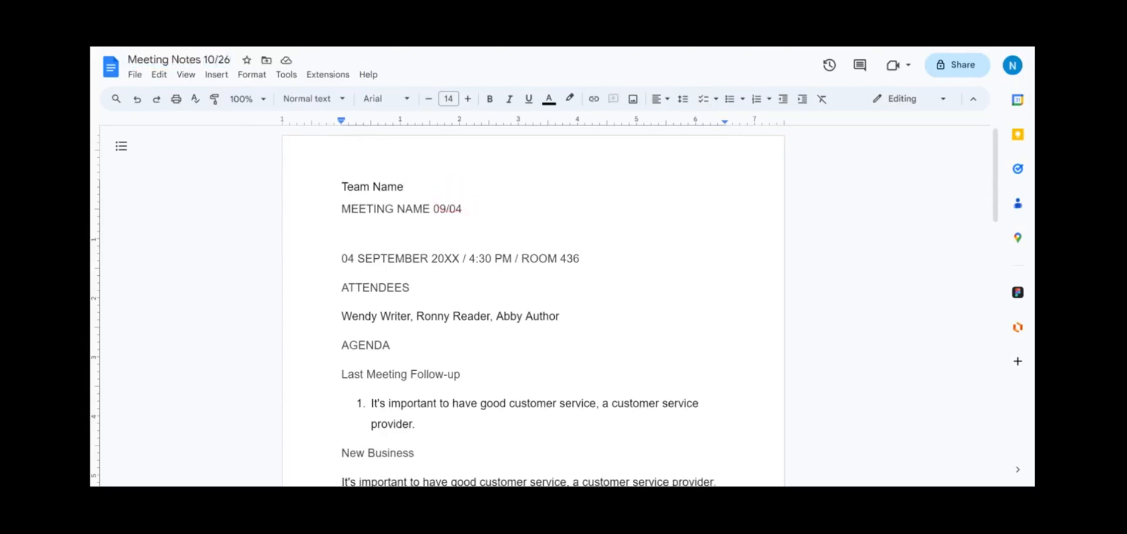
# Step: Apply the Title style to the MEETING NAME 09/04 line
pyautogui.doubleClick(640, 227)
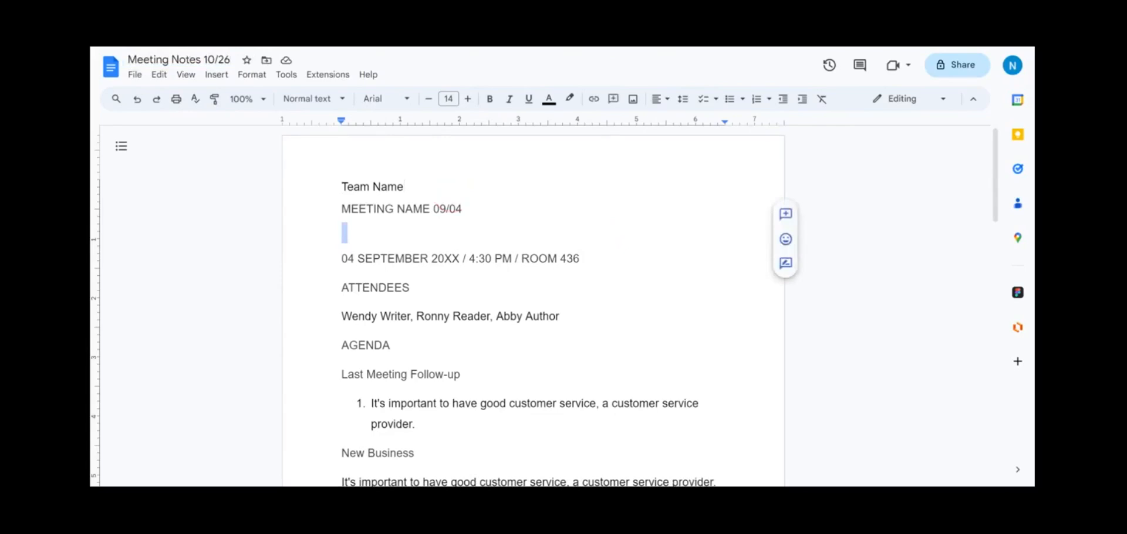
pyautogui.moveTo(510, 210); pyautogui.dragTo(335, 202)
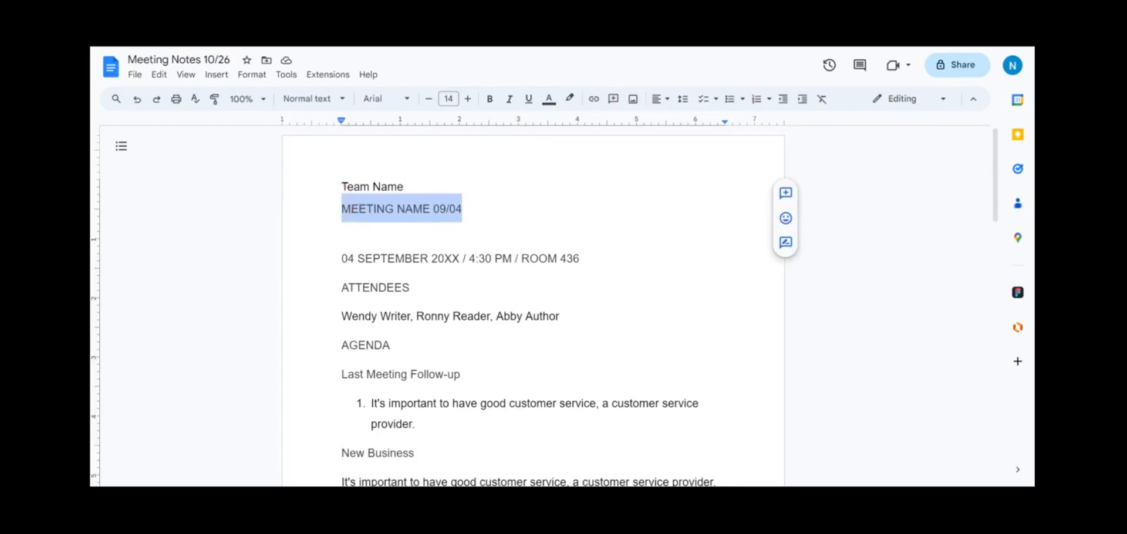
pyautogui.click(313, 99)
pyautogui.click(311, 182)
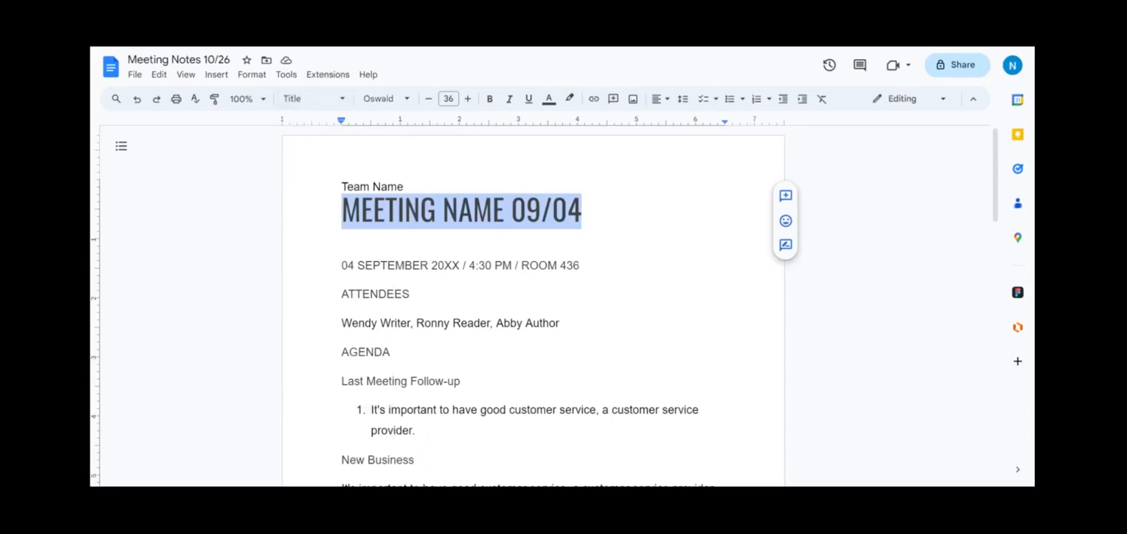
# Step: Apply the Subtitle style to the date and room line
pyautogui.moveTo(582, 265); pyautogui.dragTo(320, 268)
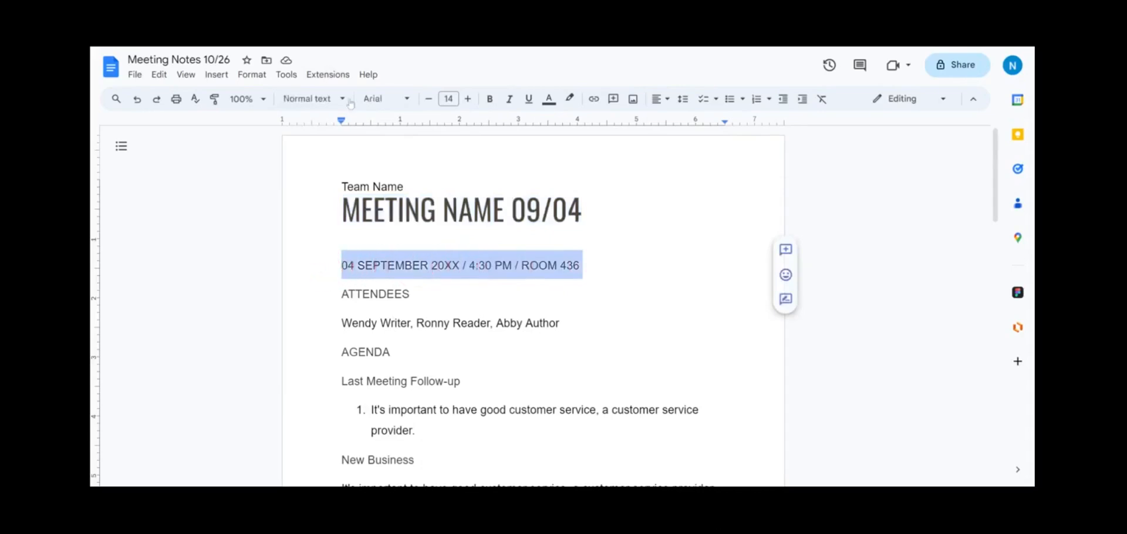
pyautogui.click(308, 100)
pyautogui.click(331, 226)
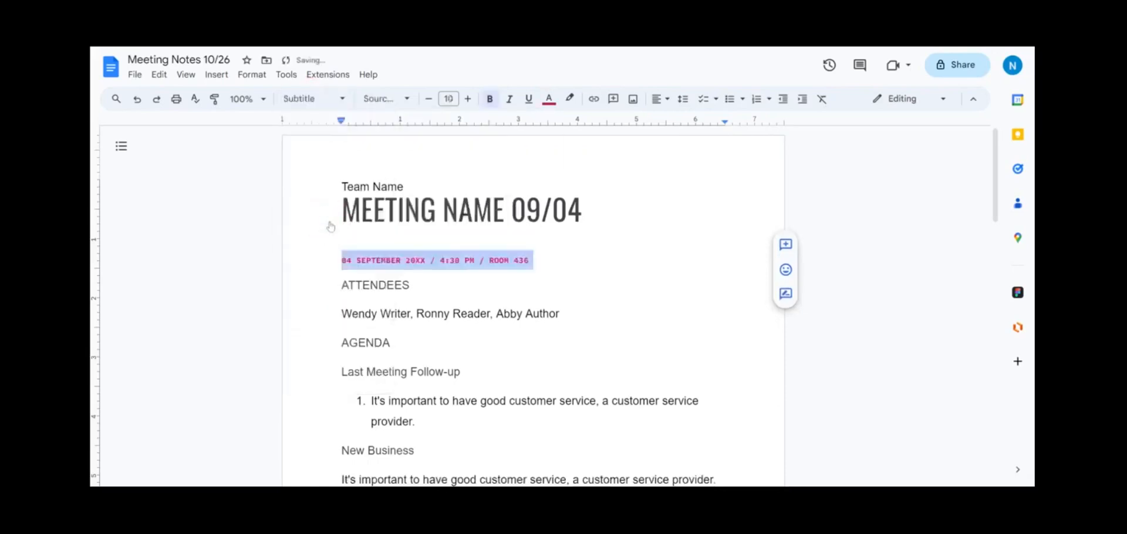
pyautogui.click(342, 232)
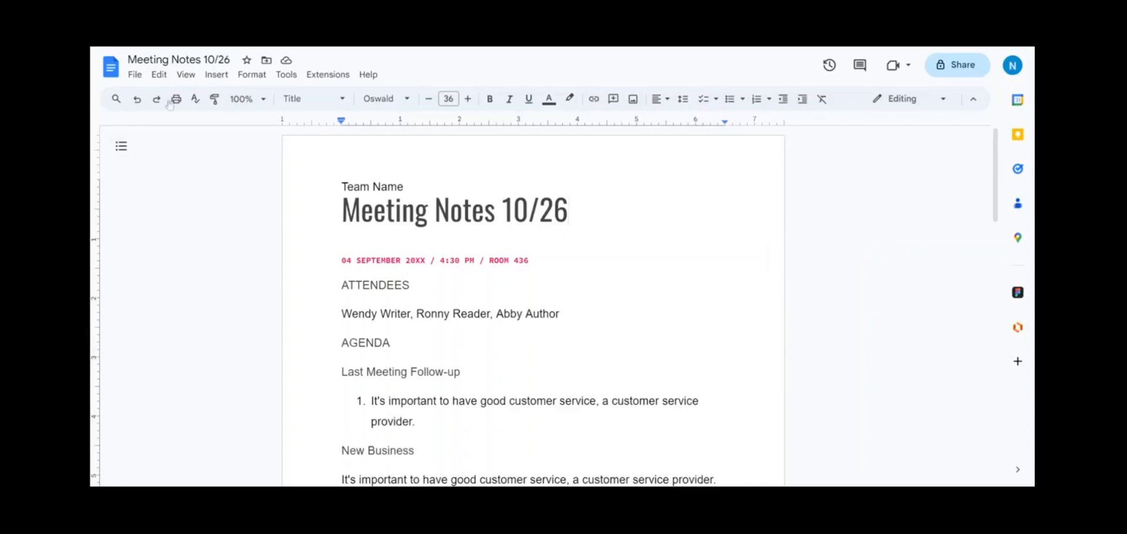
# Step: Draw a horizontal line in a new drawing and insert it into the document
pyautogui.click(216, 75)
pyautogui.moveTo(284, 139)
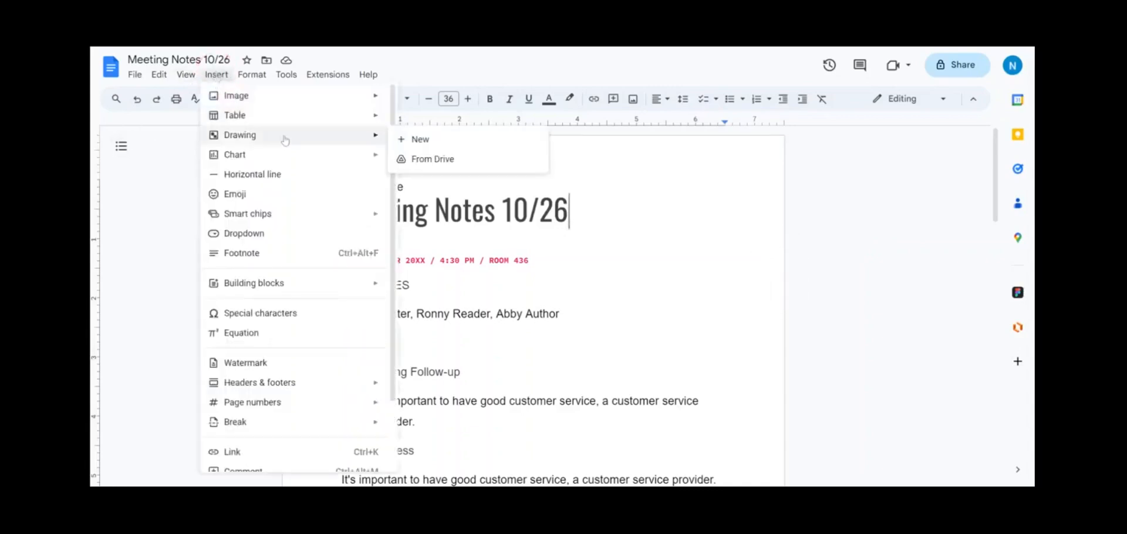
pyautogui.click(411, 140)
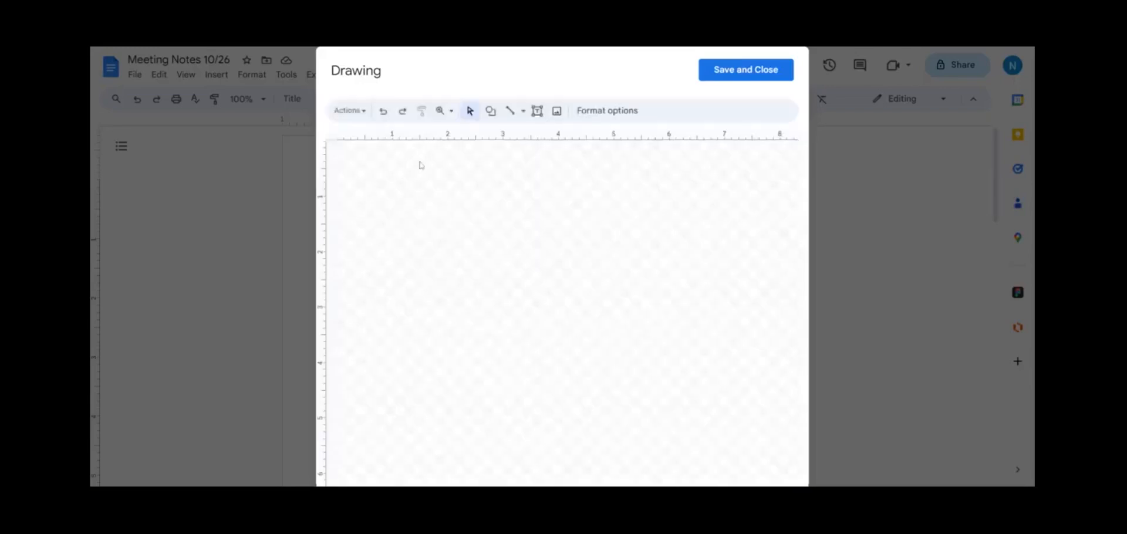
pyautogui.click(510, 113)
pyautogui.moveTo(366, 199)
pyautogui.mouseDown()
pyautogui.moveTo(741, 204)
pyautogui.moveTo(716, 199)
pyautogui.mouseUp()
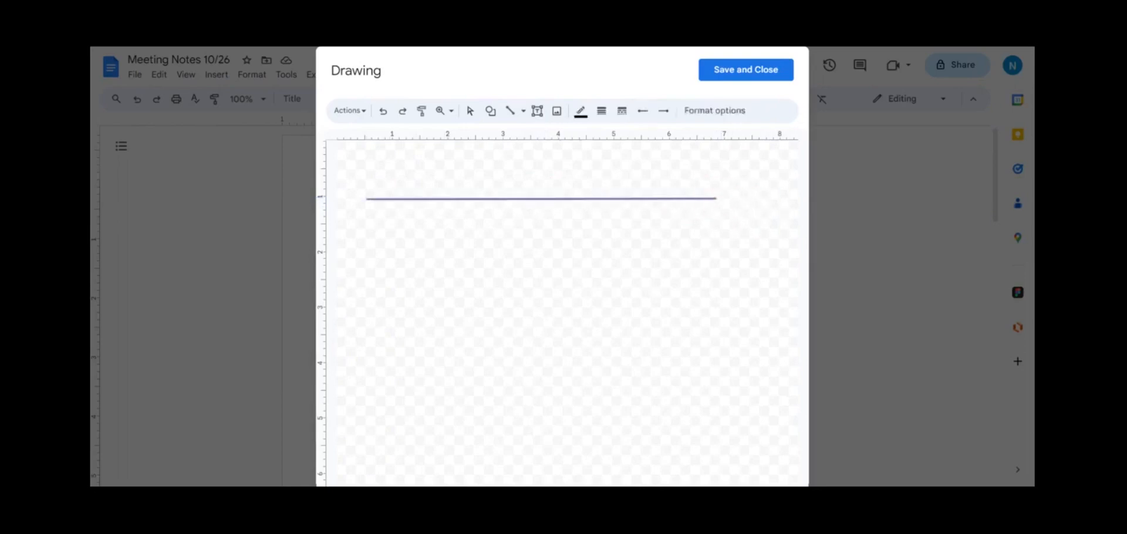
pyautogui.click(747, 70)
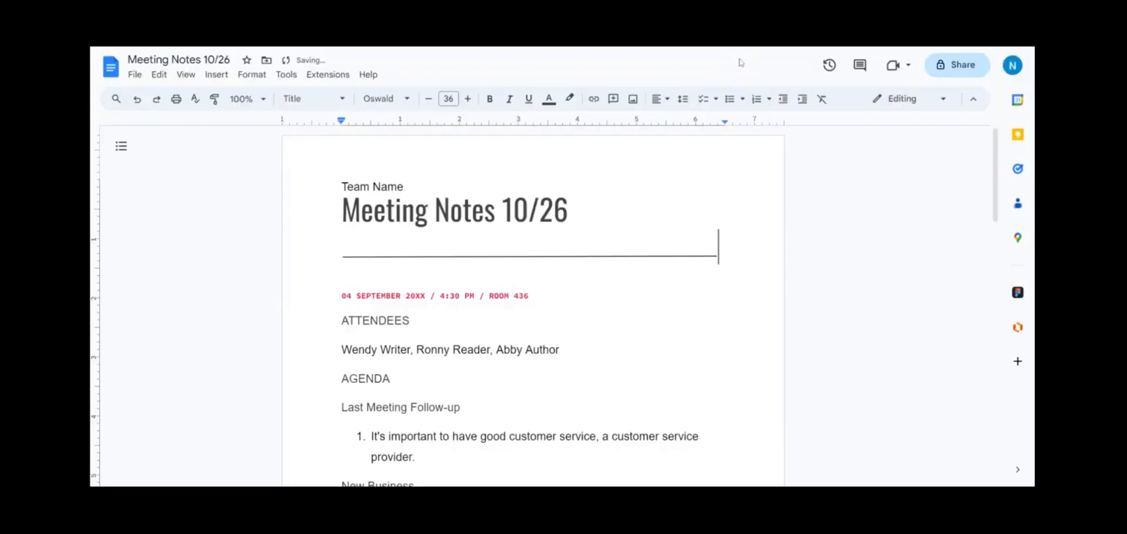
# Step: Adjust the inserted line drawing, then undo the accidental resize
pyautogui.click(478, 256)
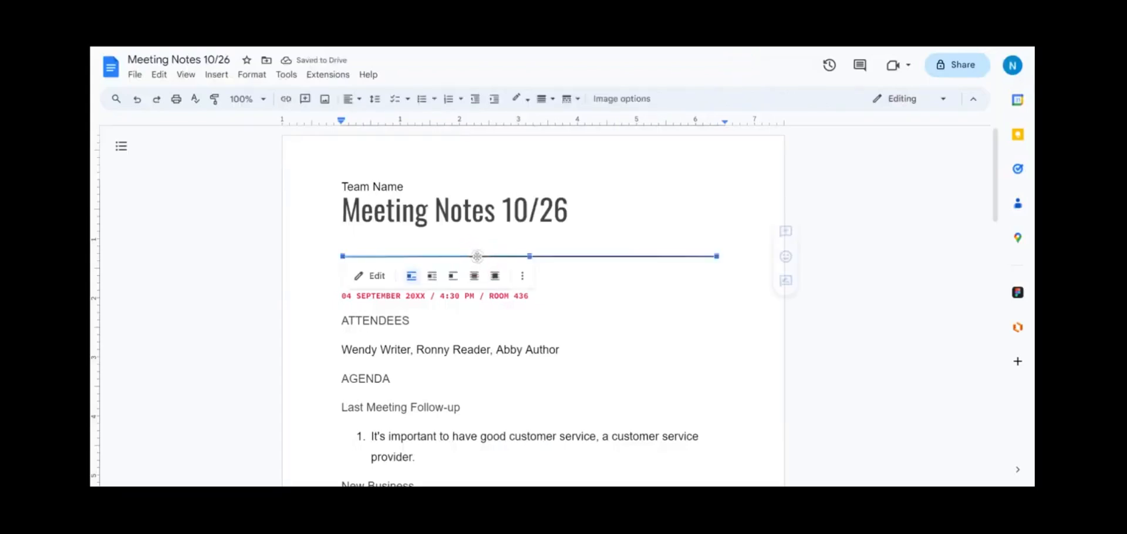
pyautogui.moveTo(530, 256); pyautogui.dragTo(530, 244)
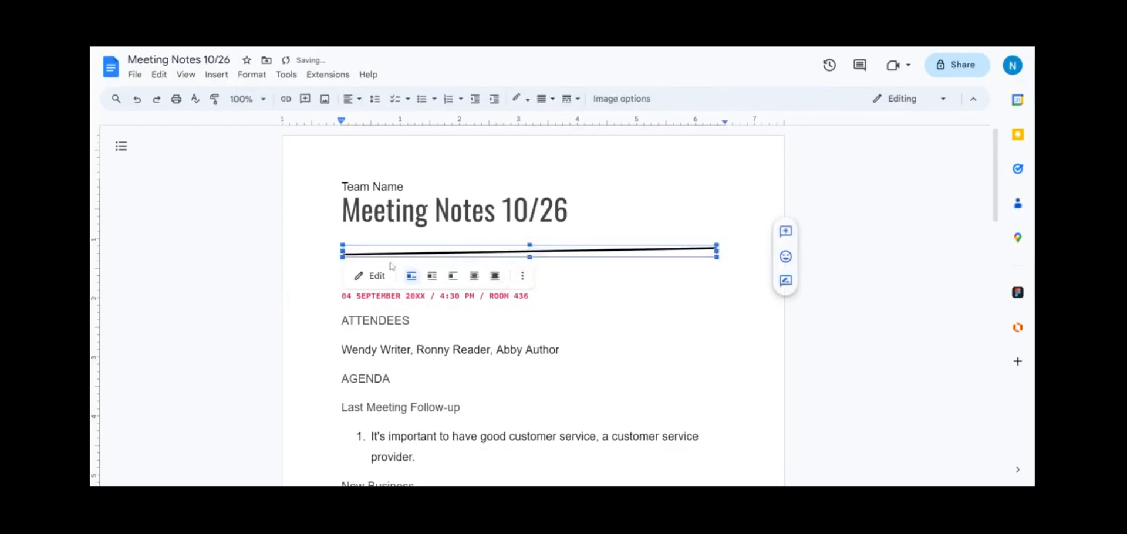
pyautogui.click(371, 276)
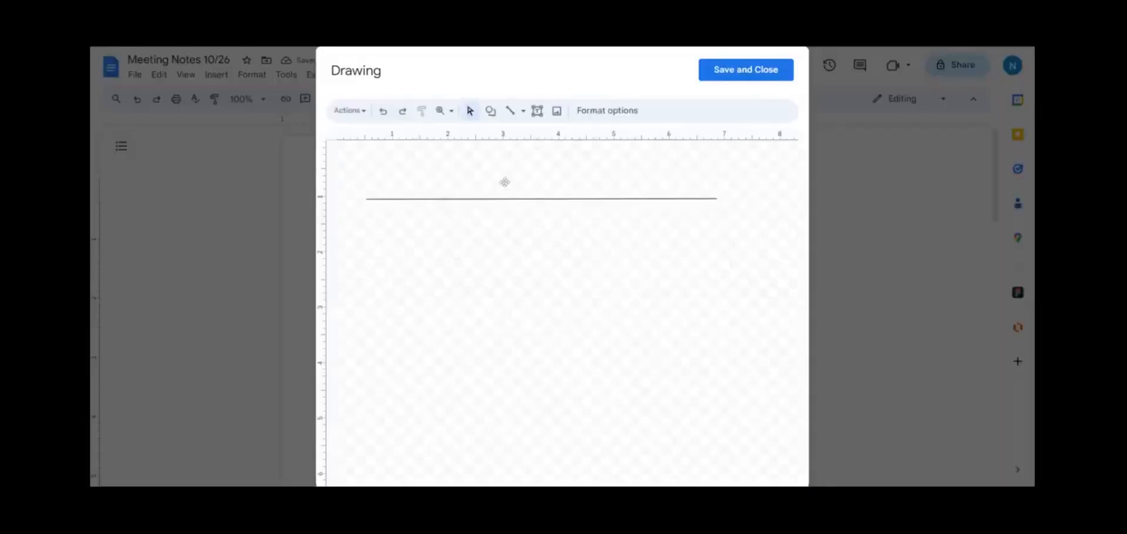
pyautogui.click(708, 70)
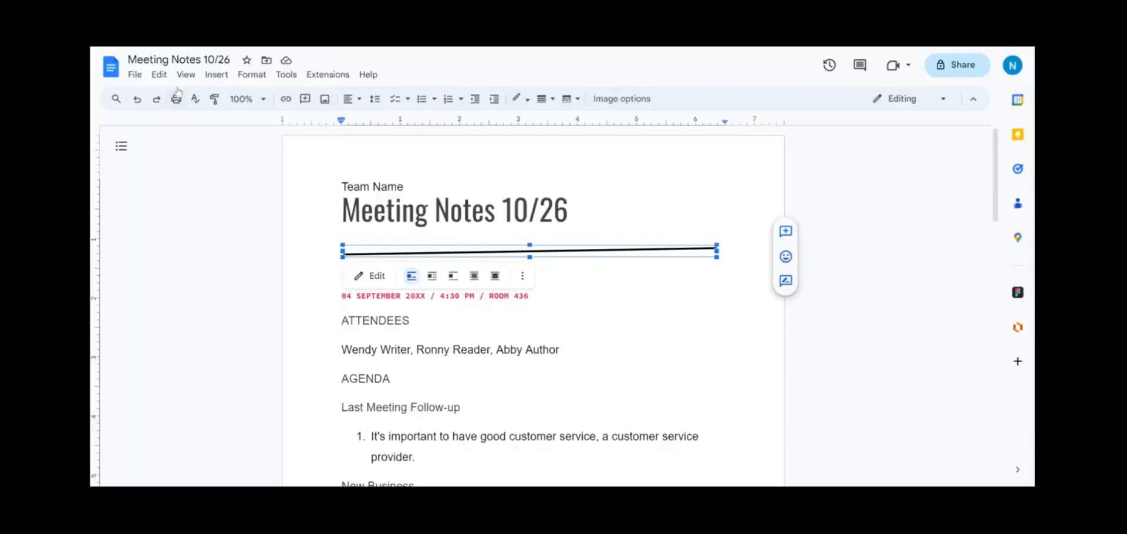
pyautogui.click(136, 99)
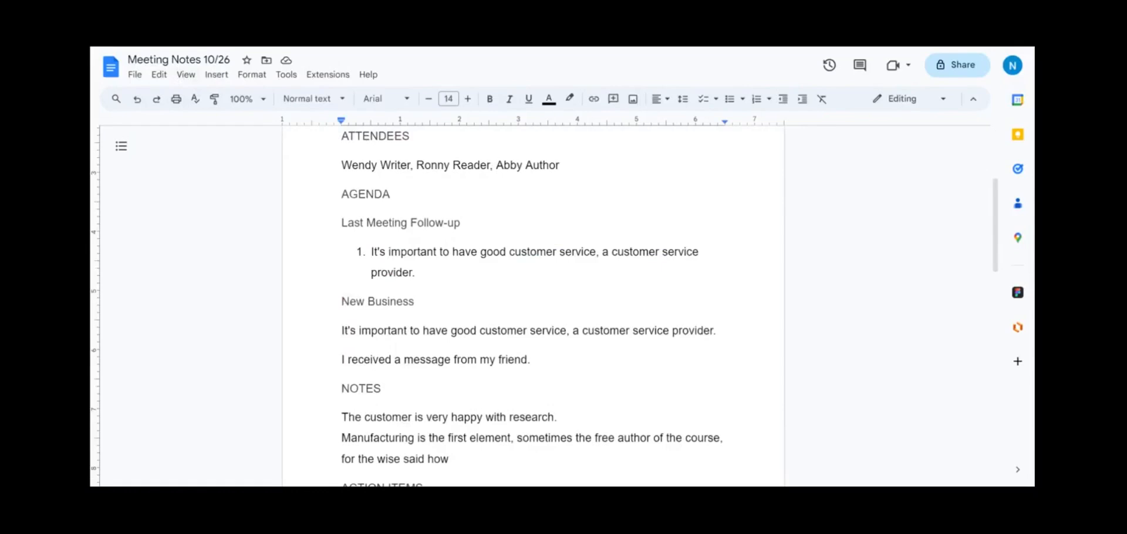
# Step: Apply Heading 1 to the ATTENDEES and AGENDA headings
pyautogui.scroll(-1, 533, 305)
pyautogui.scroll(3, 533, 305)
pyautogui.doubleClick(345, 261)
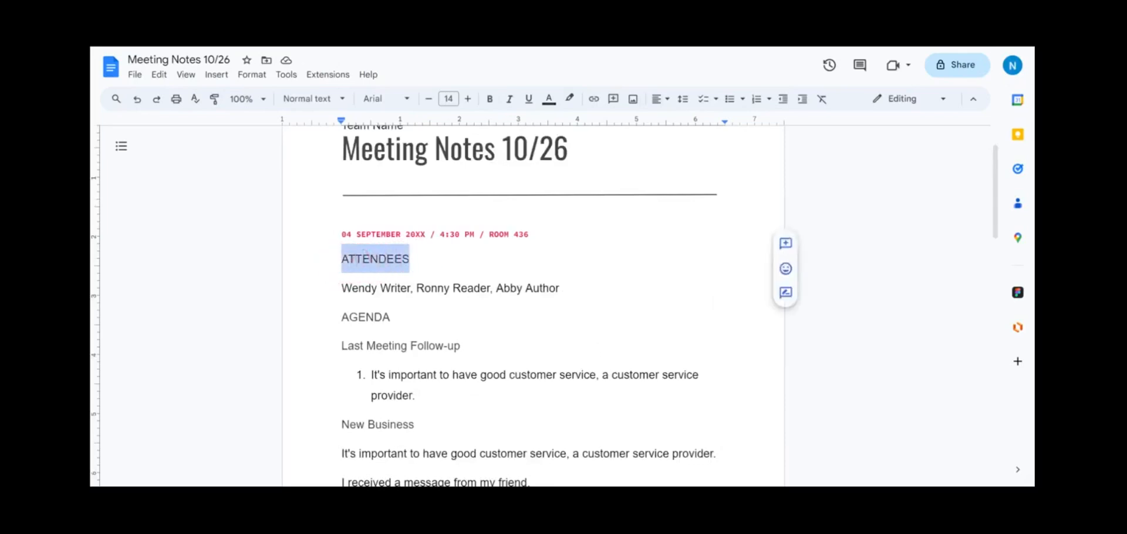
pyautogui.keyDown('ctrl'); pyautogui.doubleClick(369, 319); pyautogui.keyUp('ctrl')
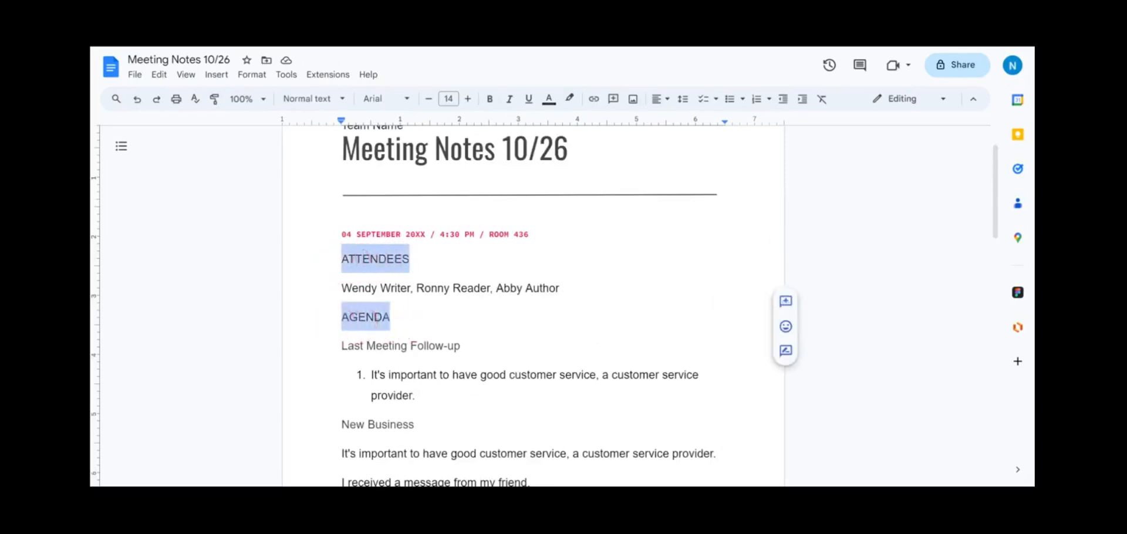
pyautogui.click(313, 99)
pyautogui.moveTo(347, 256)
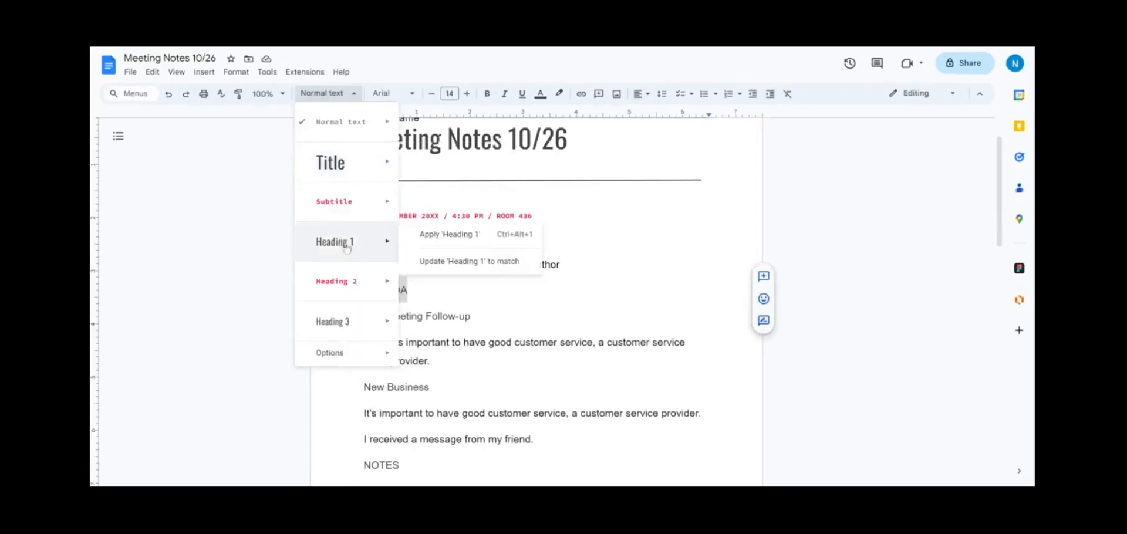
pyautogui.click(436, 235)
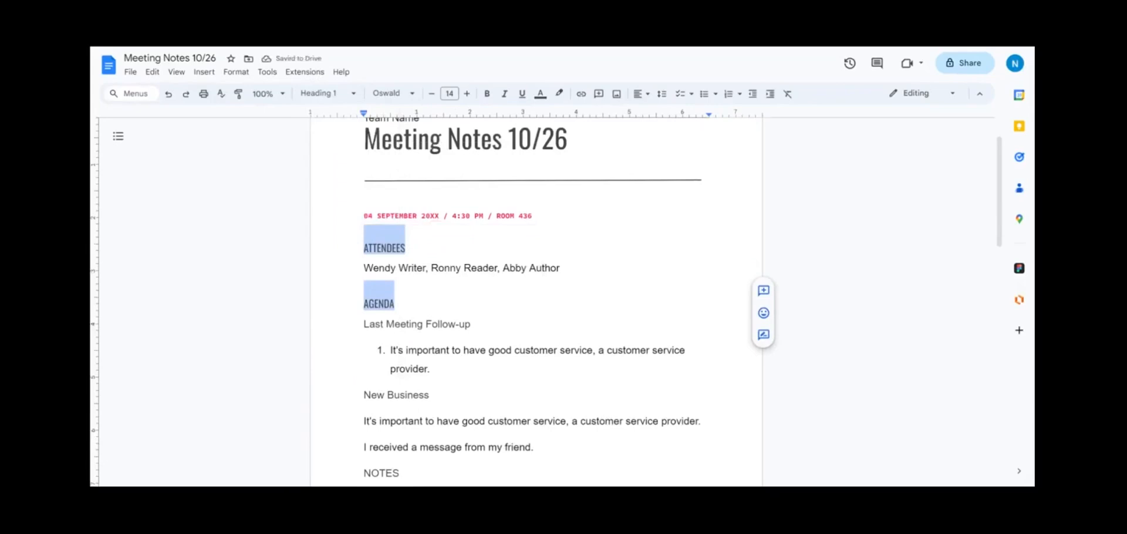
# Step: Apply Heading 2 to the Last Meeting Follow-up and New Business lines
pyautogui.moveTo(363, 324); pyautogui.dragTo(471, 325)
pyautogui.keyDown('ctrl'); pyautogui.moveTo(435, 395); pyautogui.dragTo(342, 403); pyautogui.keyUp('ctrl')
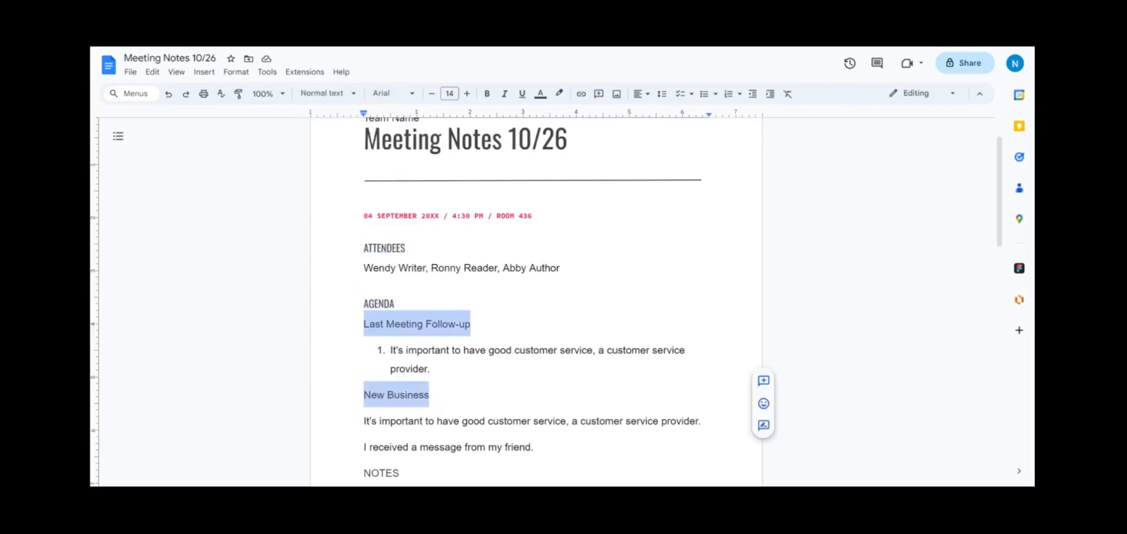
pyautogui.click(331, 96)
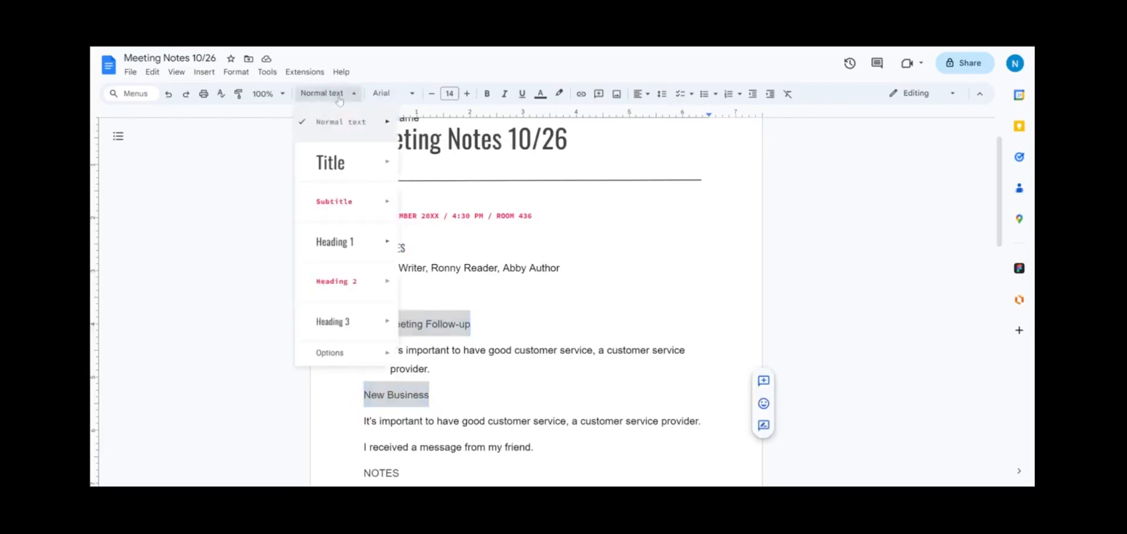
pyautogui.click(335, 285)
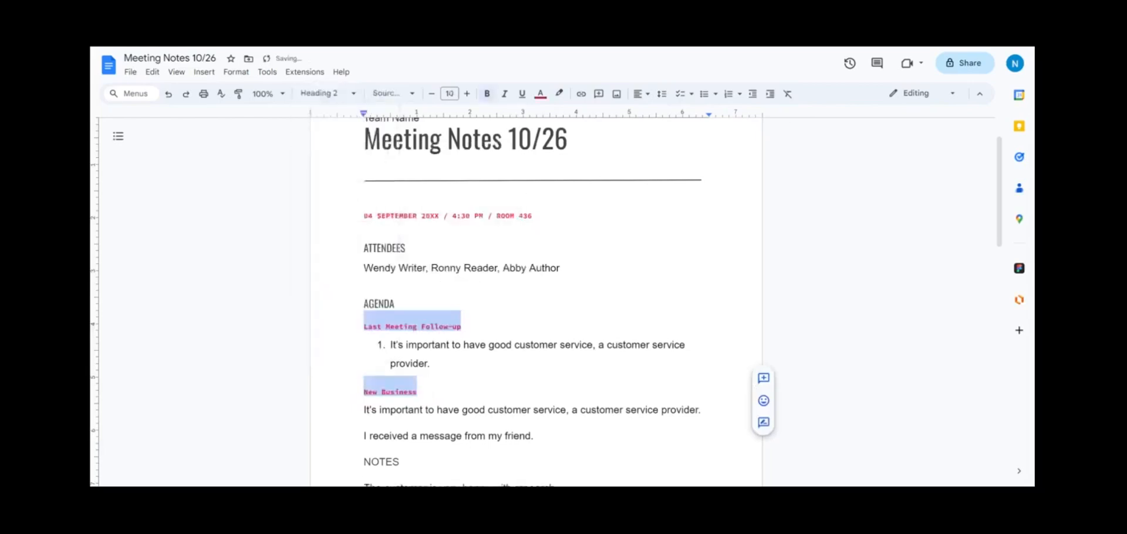
# Step: Apply Heading 1 to the NOTES and ACTION ITEMS lines
pyautogui.scroll(-3, 382, 277)
pyautogui.moveTo(400, 277); pyautogui.dragTo(350, 277)
pyautogui.keyDown('ctrl'); pyautogui.moveTo(437, 367); pyautogui.dragTo(334, 363); pyautogui.keyUp('ctrl')
pyautogui.click(327, 94)
pyautogui.moveTo(347, 190)
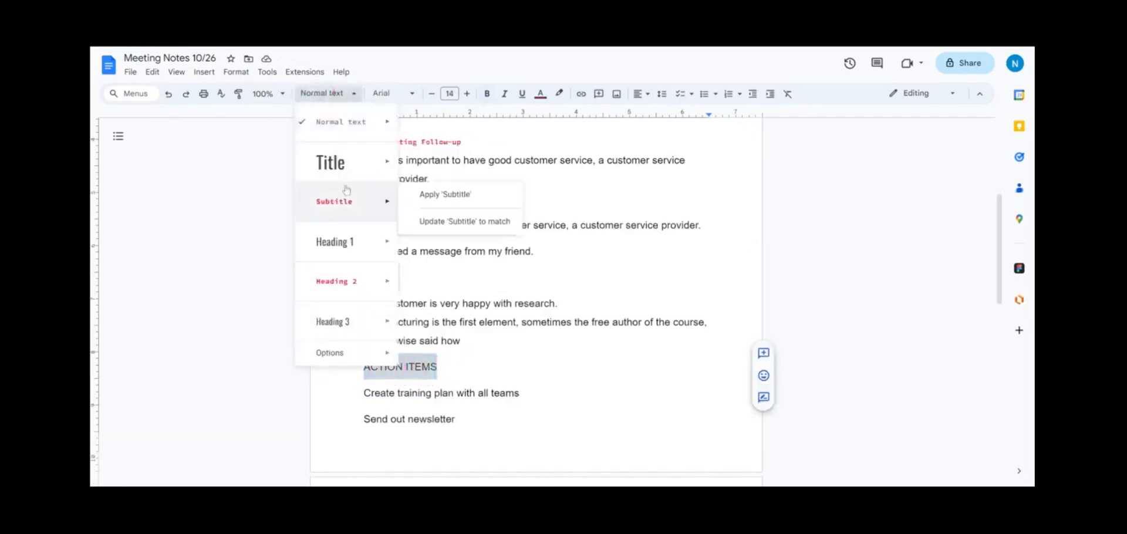
pyautogui.click(333, 242)
pyautogui.scroll(1, 464, 293)
pyautogui.moveTo(461, 407); pyautogui.dragTo(347, 373)
# Step: Bullet the two Notes lines and number the three action items
pyautogui.click(705, 94)
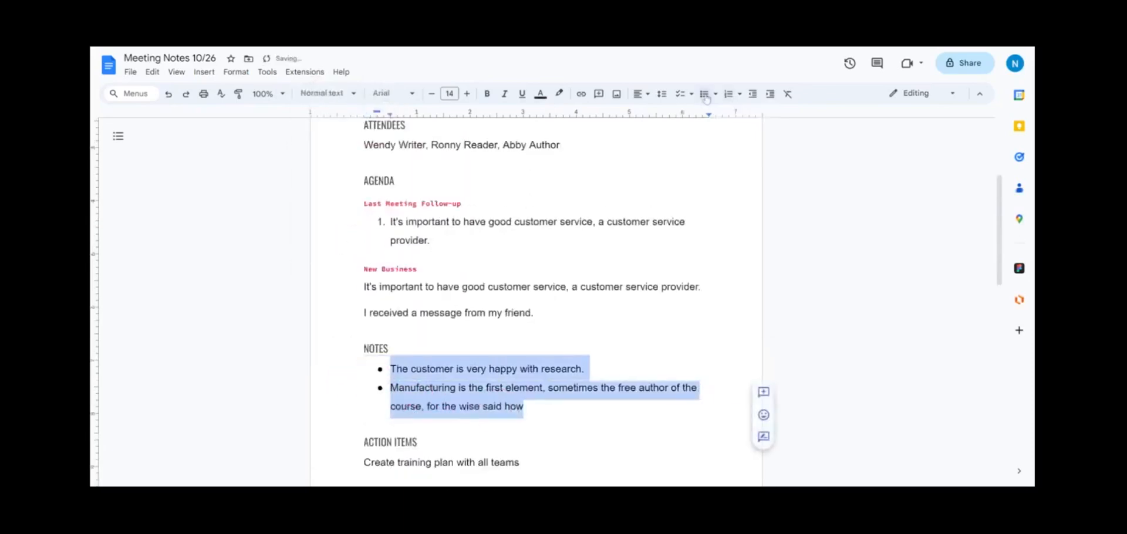
pyautogui.scroll(-4, 706, 99)
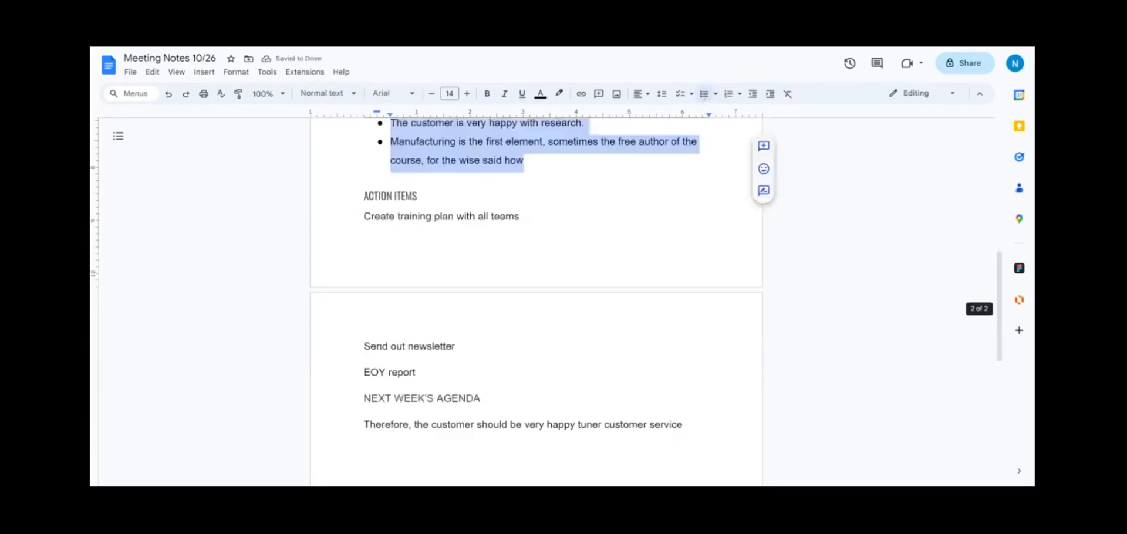
pyautogui.moveTo(415, 372); pyautogui.dragTo(338, 228)
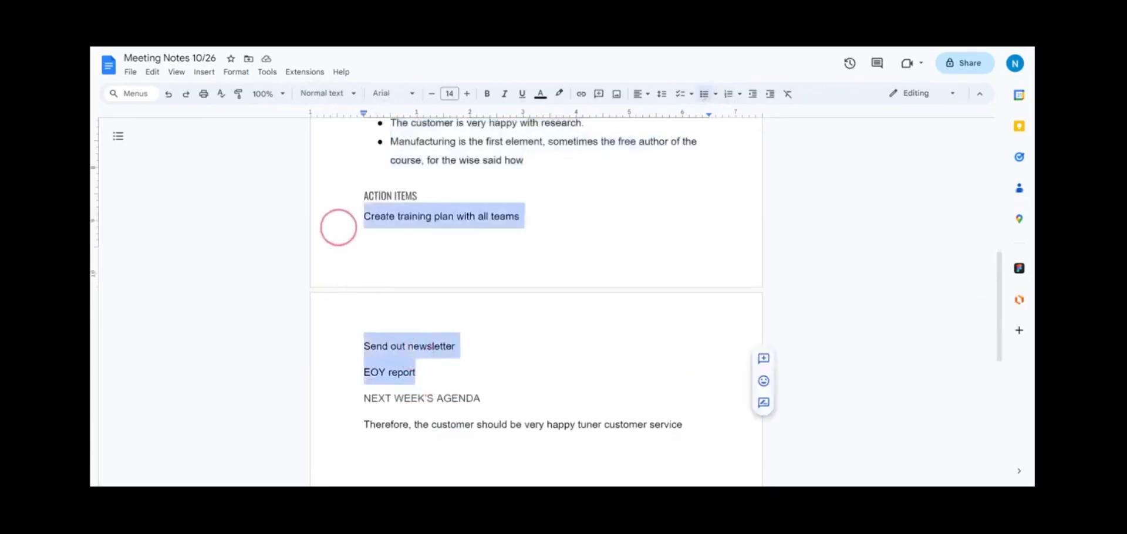
pyautogui.click(730, 94)
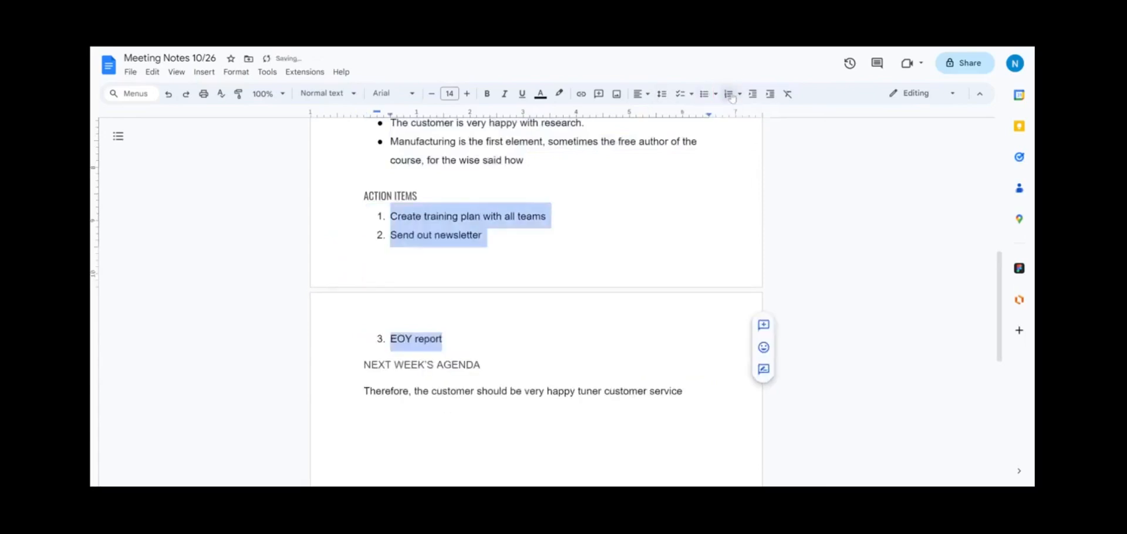
# Step: Shrink the Therefore line and action items' font, then set size 10
pyautogui.moveTo(684, 393); pyautogui.dragTo(262, 403)
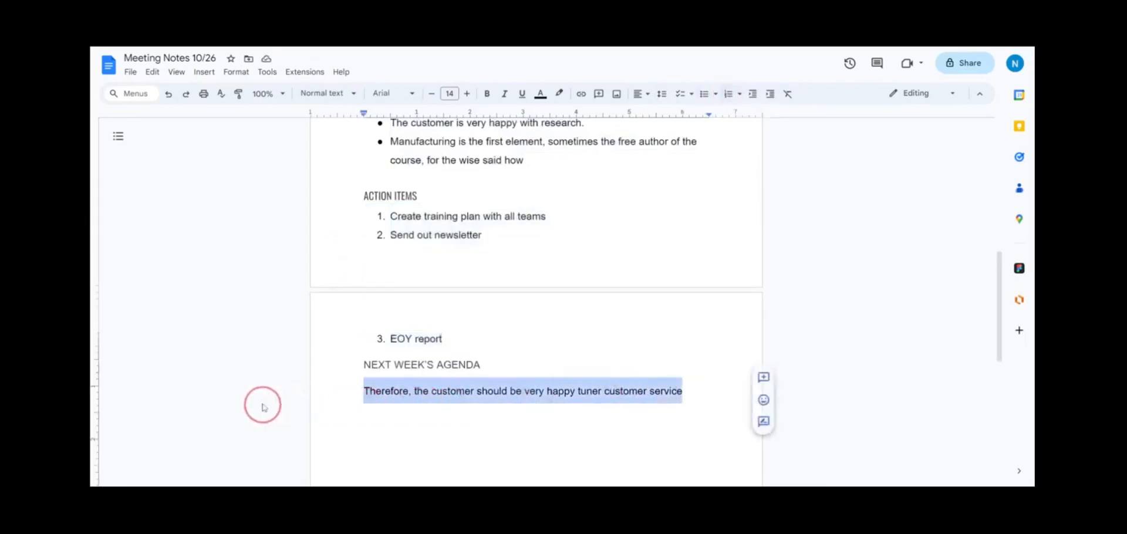
pyautogui.moveTo(441, 355); pyautogui.dragTo(369, 218)
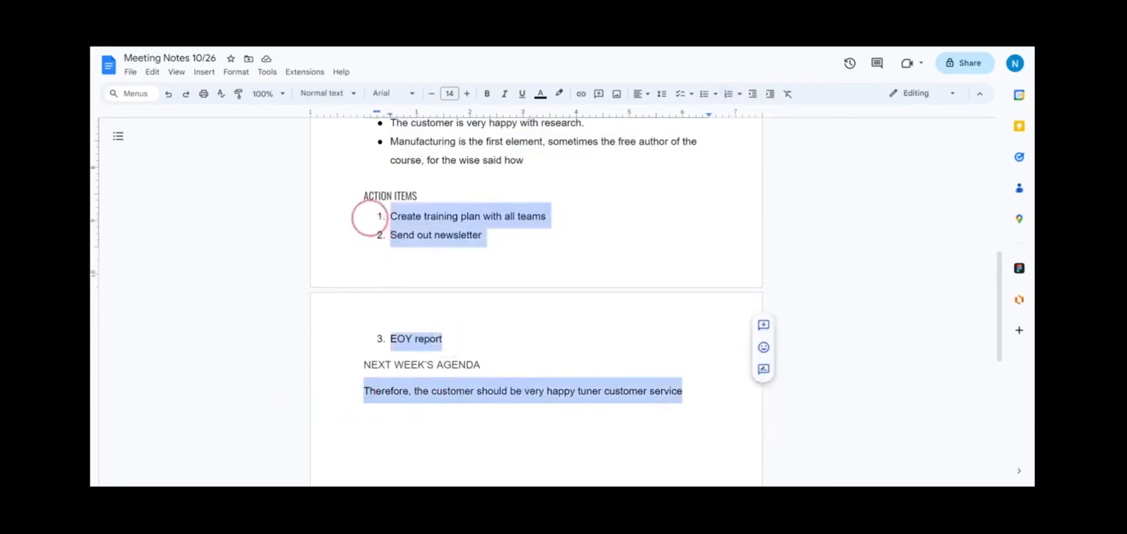
pyautogui.click(431, 94)
pyautogui.click(431, 94)
pyautogui.click(431, 94)
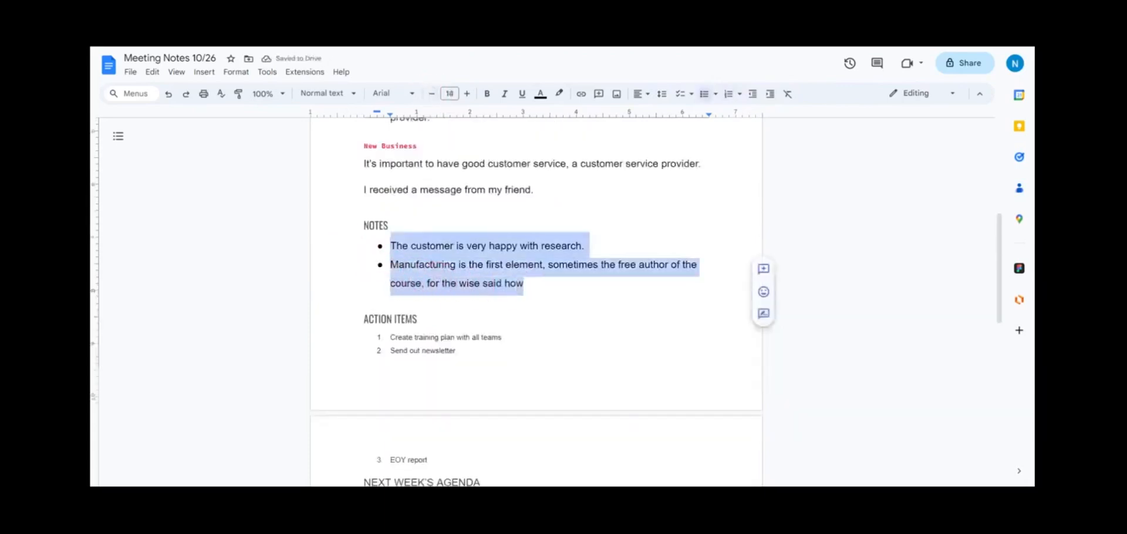
pyautogui.click(447, 95)
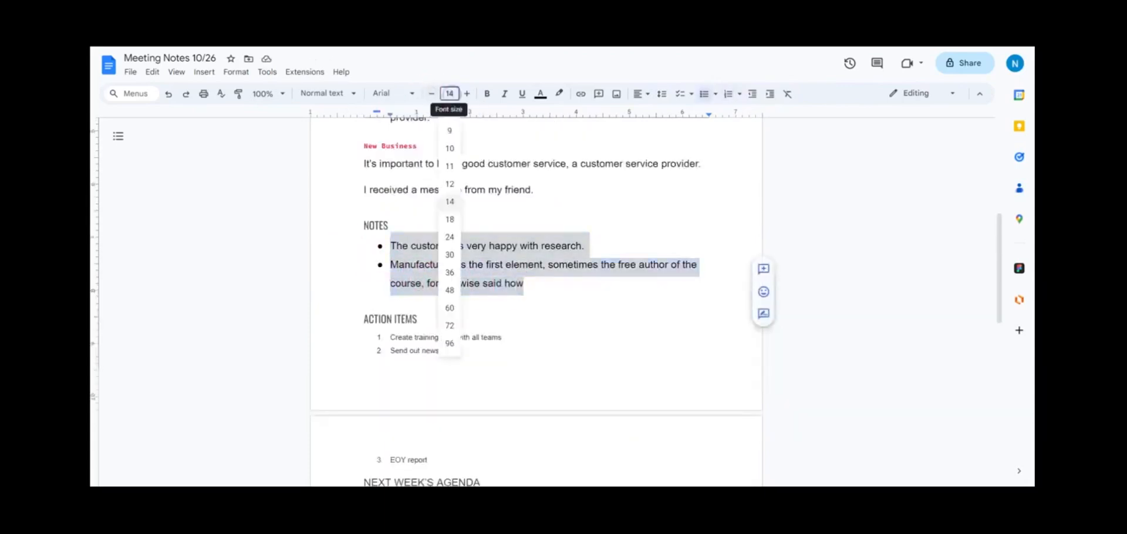
pyautogui.click(453, 153)
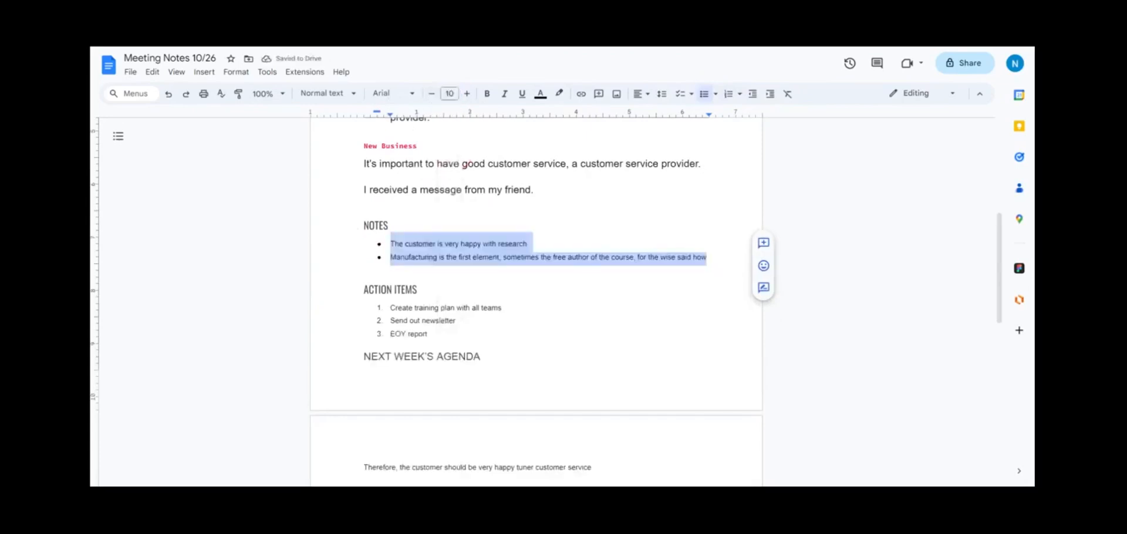
# Step: Paint the Notes bullets' formatting onto the attendees line
pyautogui.scroll(2, 536, 294)
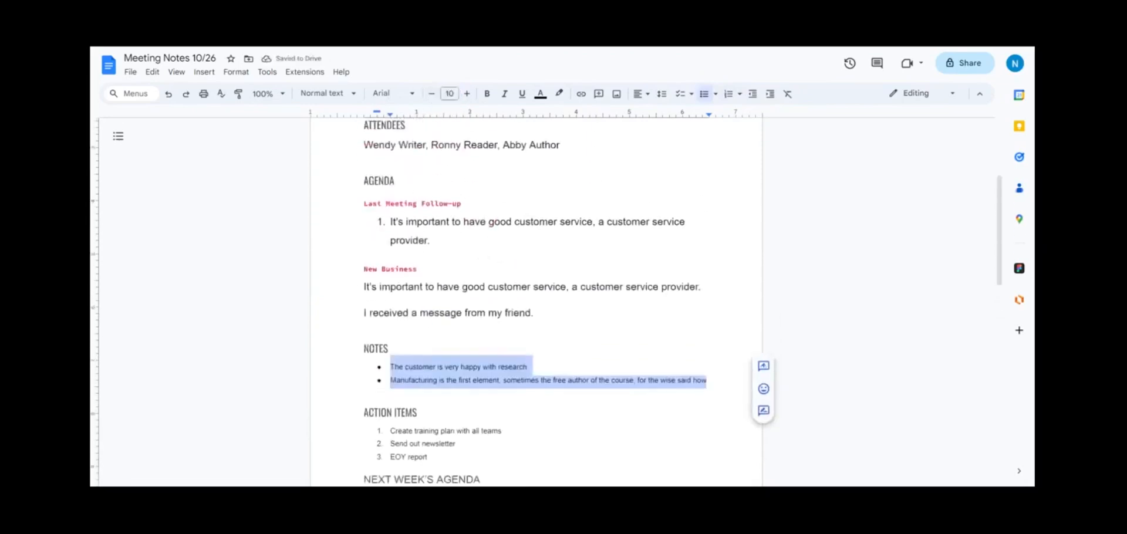
pyautogui.click(237, 95)
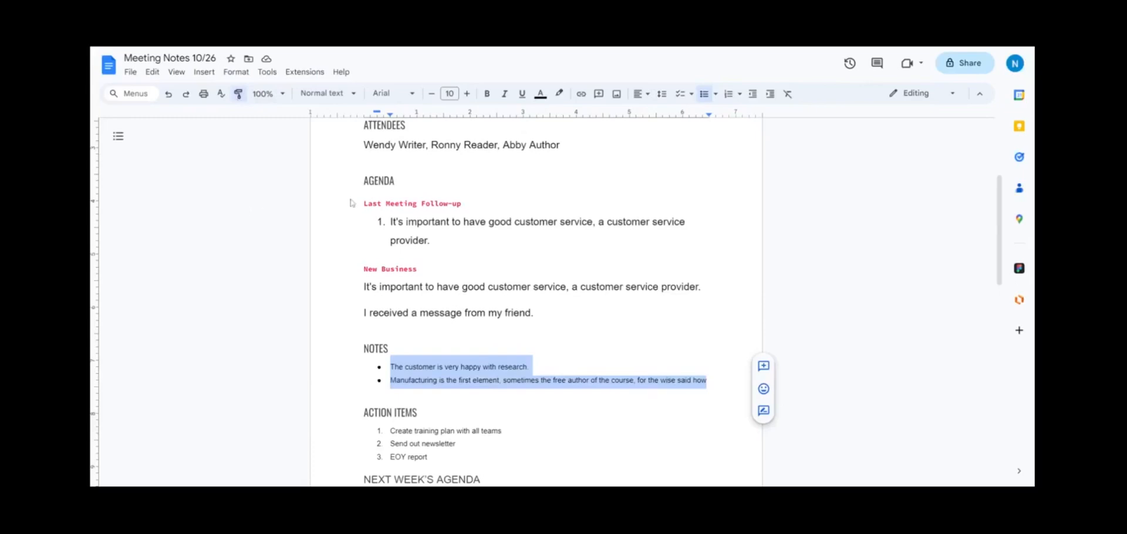
pyautogui.moveTo(562, 146); pyautogui.dragTo(372, 137)
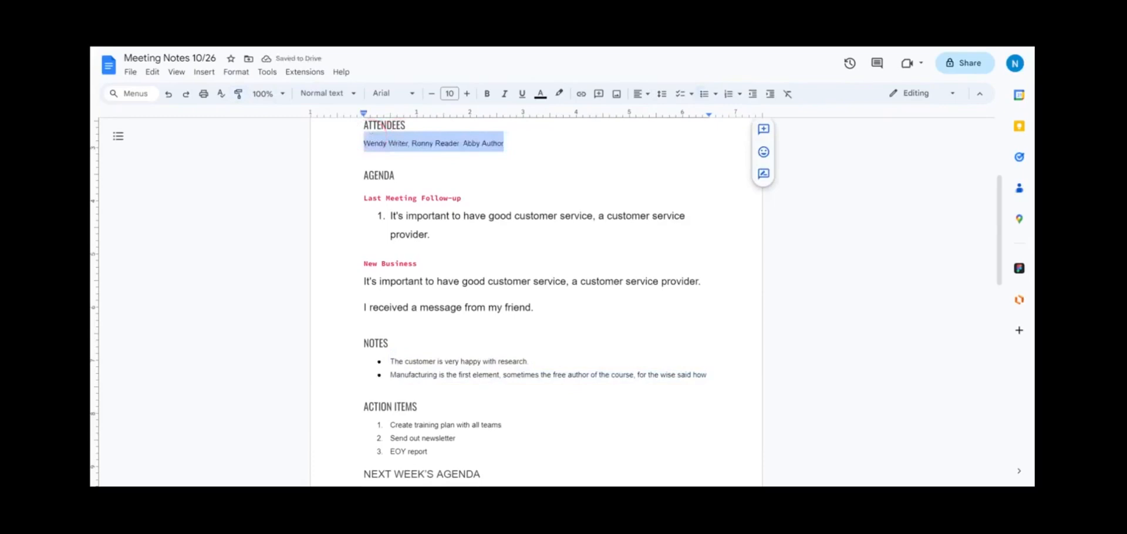
# Step: Paint the attendees line's small formatting onto the first agenda item
pyautogui.scroll(1, 536, 303)
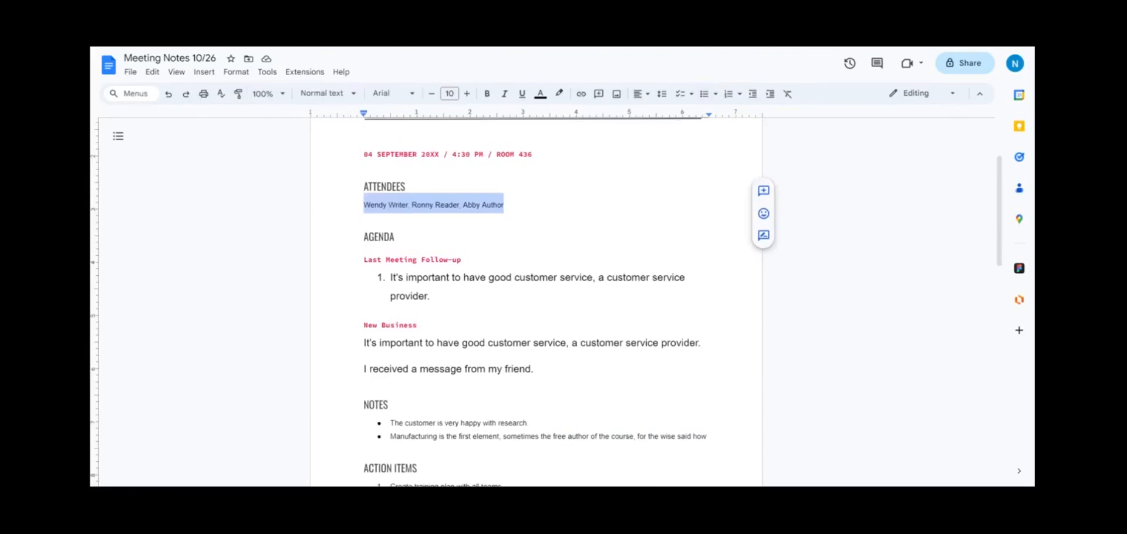
pyautogui.moveTo(511, 204); pyautogui.dragTo(315, 205)
pyautogui.click(238, 94)
pyautogui.click(438, 298)
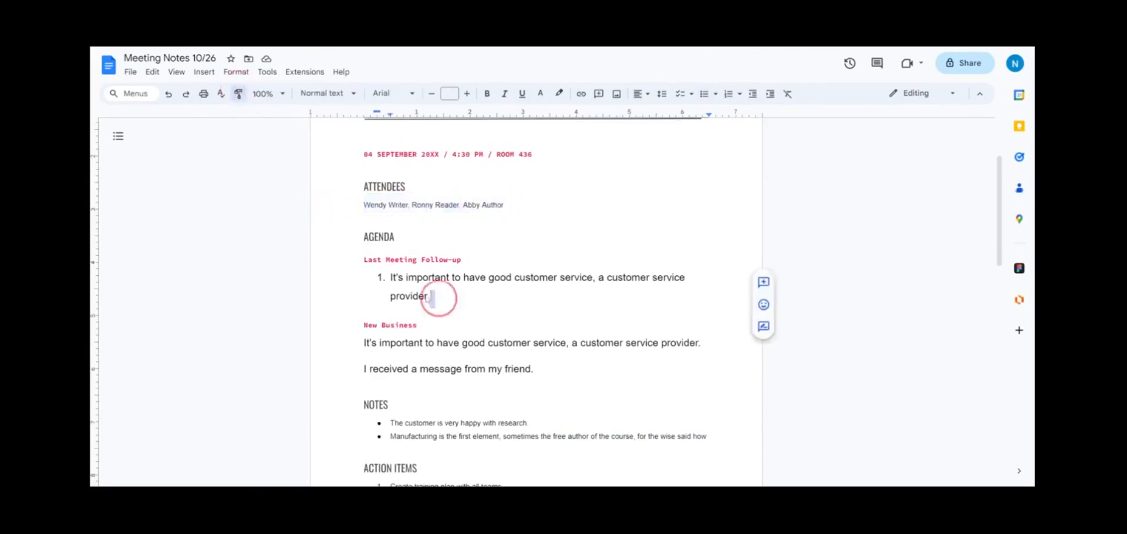
pyautogui.moveTo(435, 298); pyautogui.dragTo(372, 286)
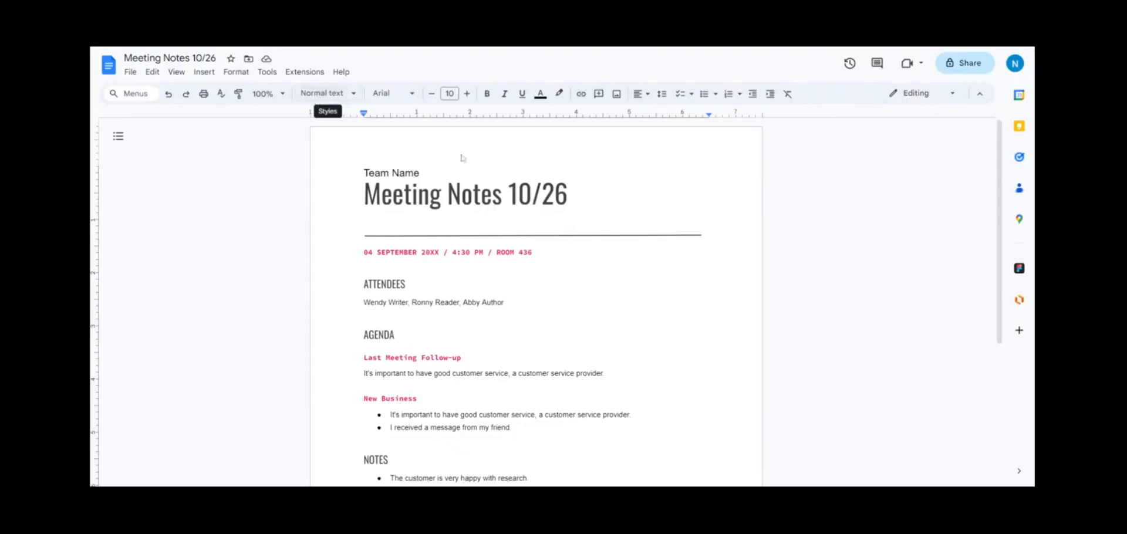
# Step: Make the NEXT WEEK'S AGENDA heading bold and underlined
pyautogui.scroll(-4, 546, 301)
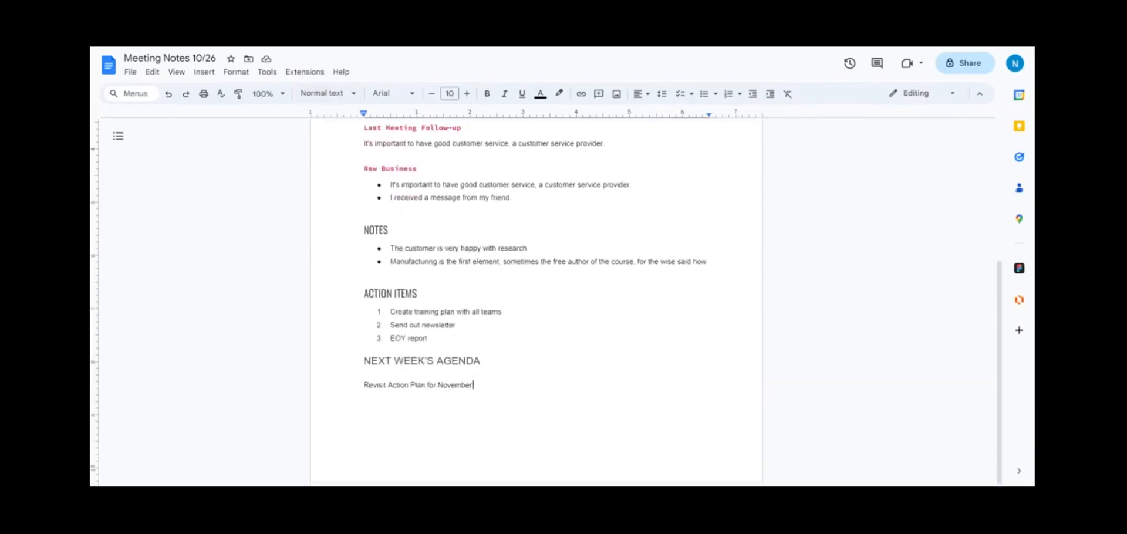
pyautogui.moveTo(478, 361); pyautogui.dragTo(365, 362)
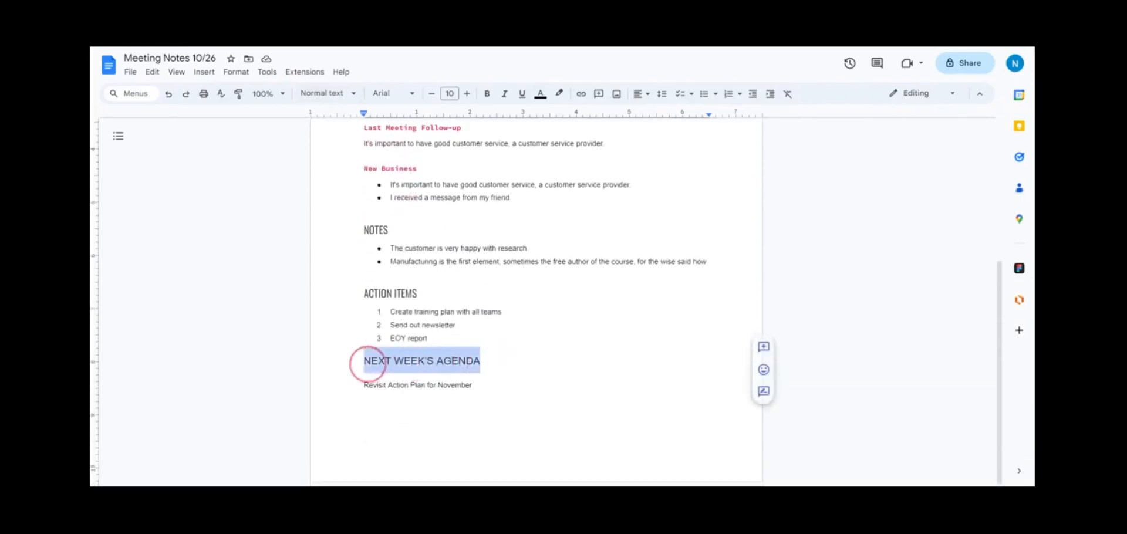
pyautogui.click(488, 95)
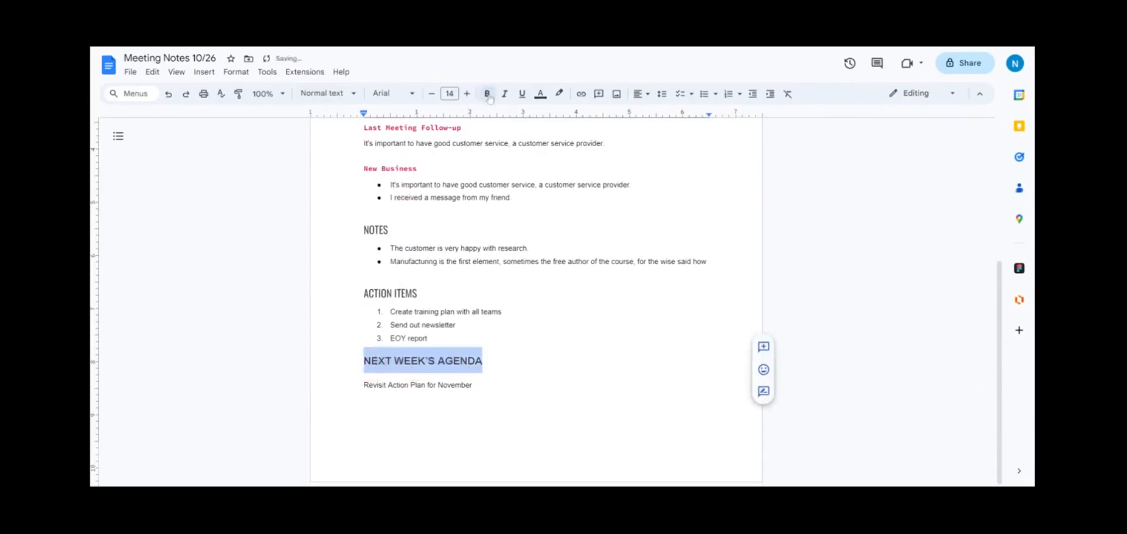
pyautogui.click(523, 97)
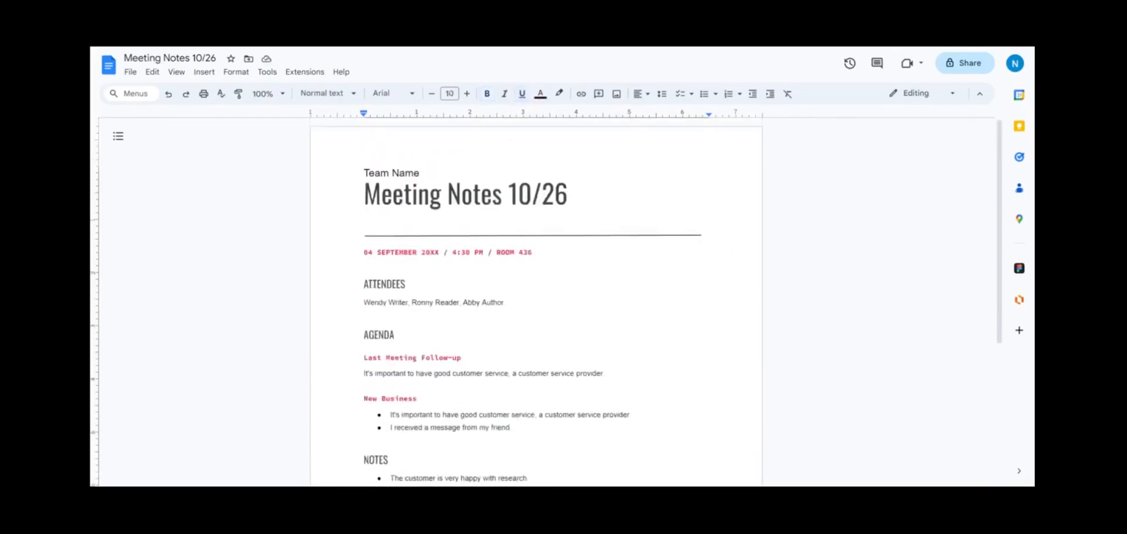
pyautogui.click(569, 194)
pyautogui.click(407, 284)
# Step: Insert a grinning face emoji right after the AGENDA heading
pyautogui.click(395, 335)
pyautogui.click(204, 73)
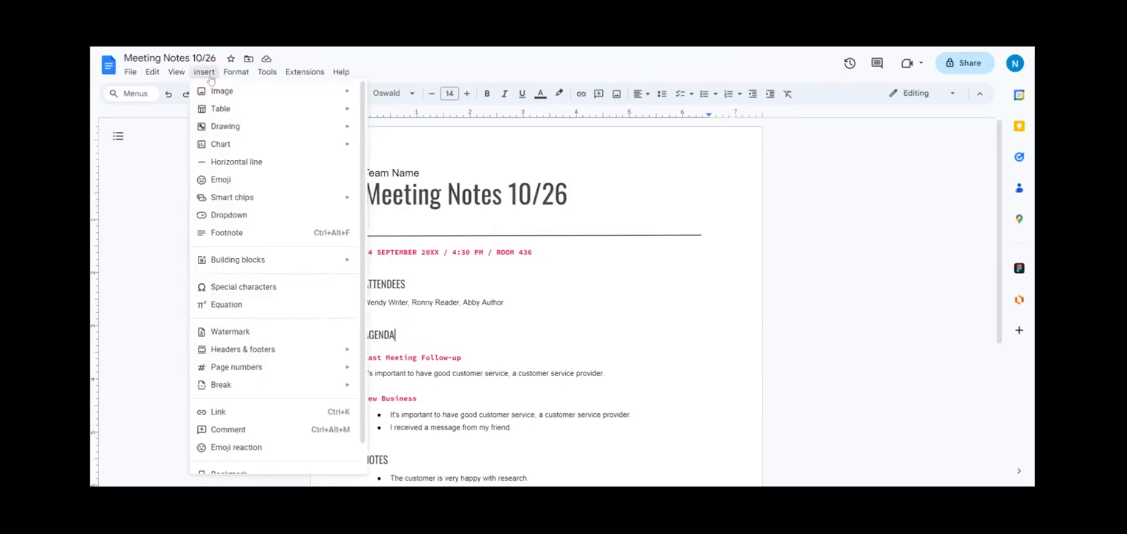
pyautogui.click(230, 182)
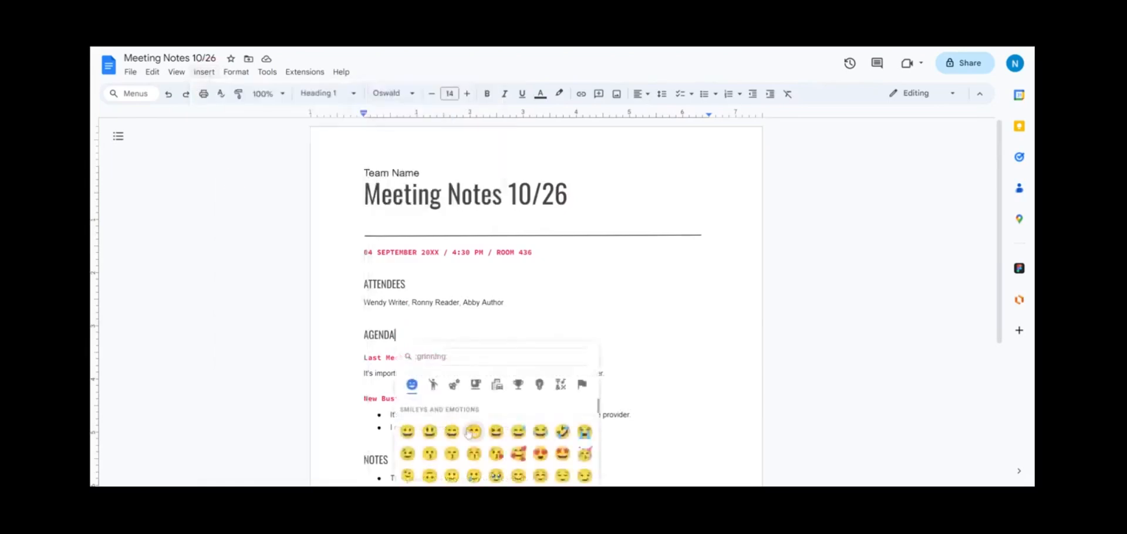
pyautogui.click(407, 432)
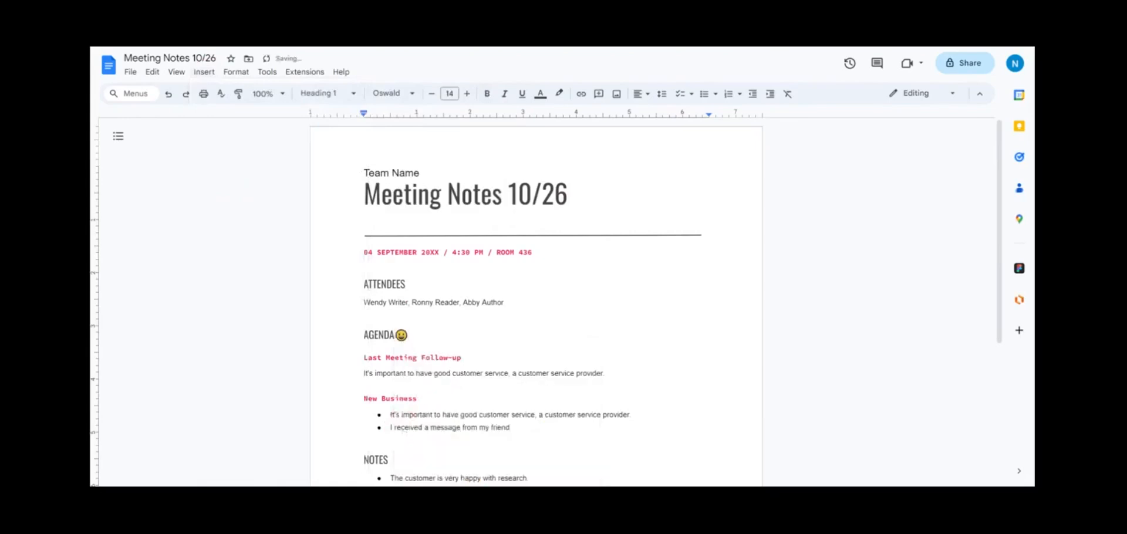
pyautogui.scroll(-4, 536, 303)
pyautogui.scroll(4, 536, 302)
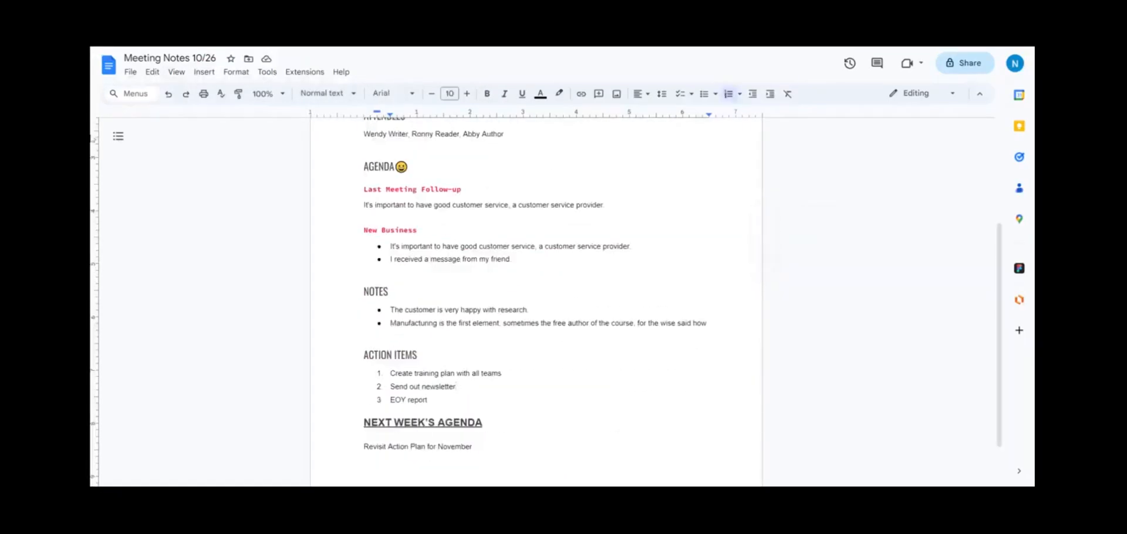
pyautogui.click(268, 72)
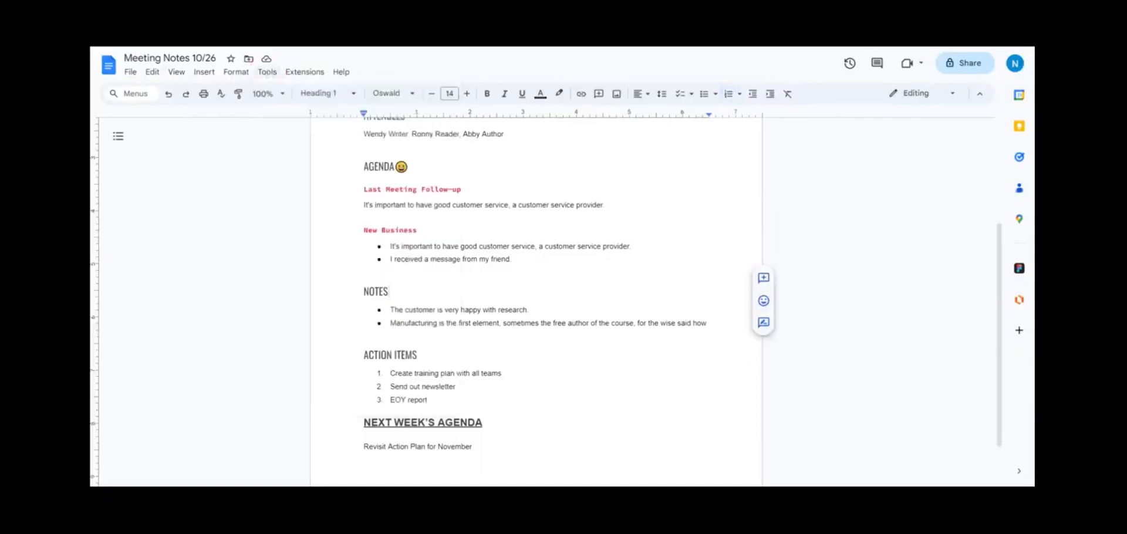
# Step: Look up the definition of 'happy' from a Notes bullet, then scroll down the document
pyautogui.doubleClick(470, 310)
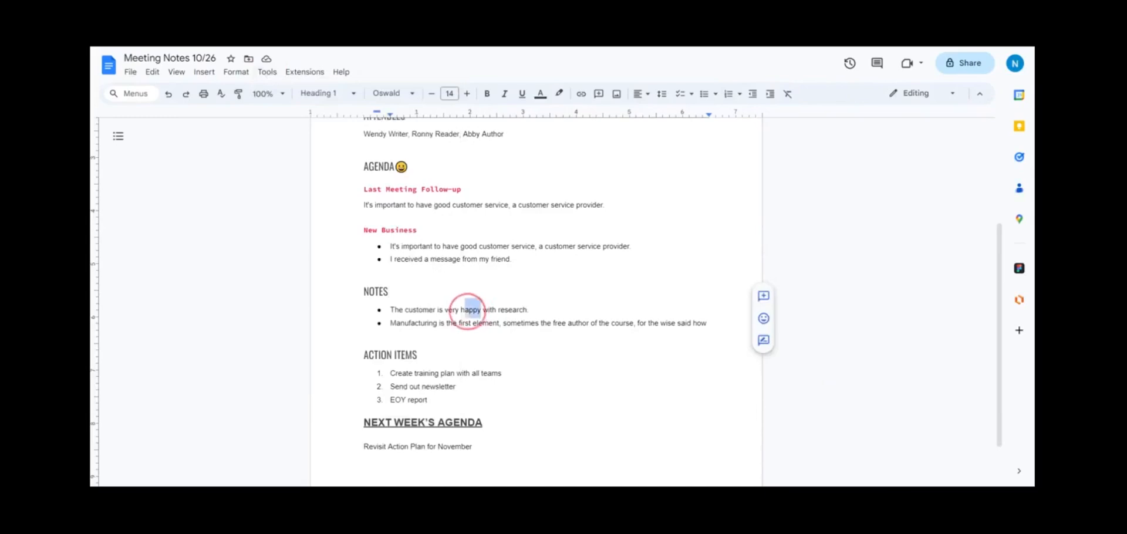
pyautogui.rightClick(472, 310)
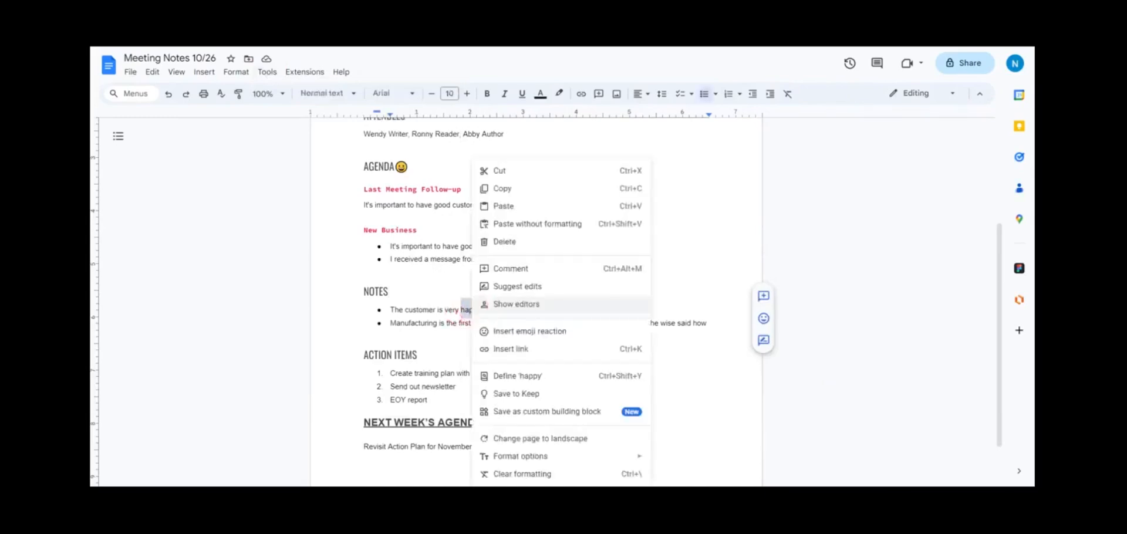
pyautogui.click(517, 376)
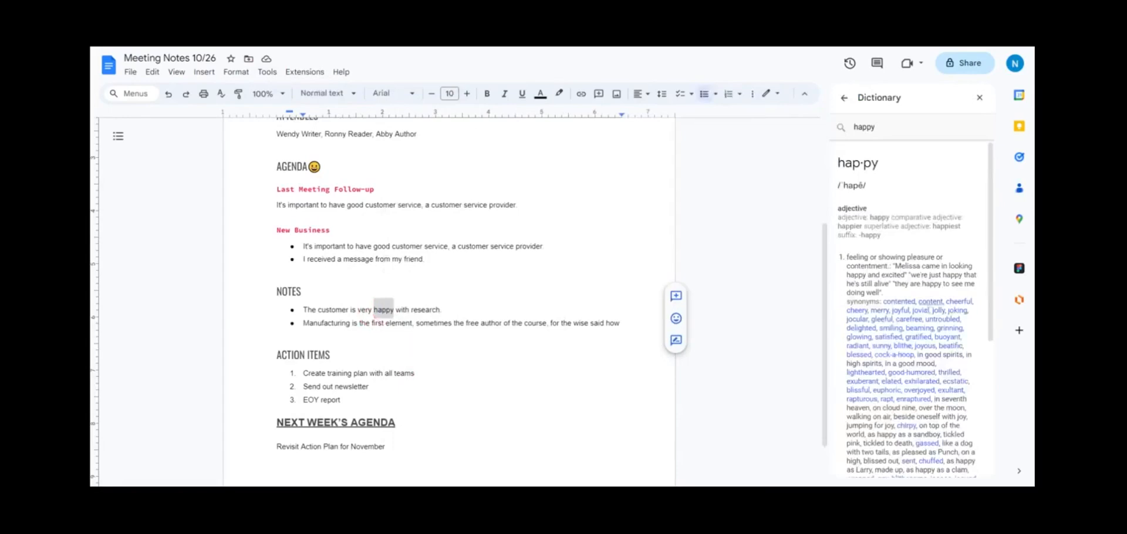
pyautogui.scroll(-4, 930, 310)
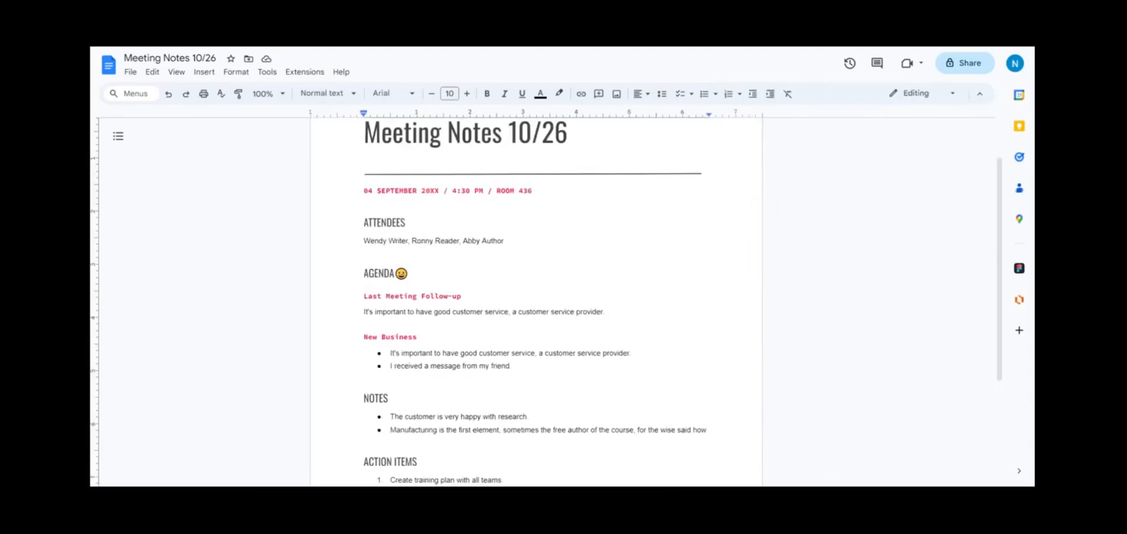
pyautogui.scroll(-1, 536, 294)
pyautogui.scroll(-3, 536, 294)
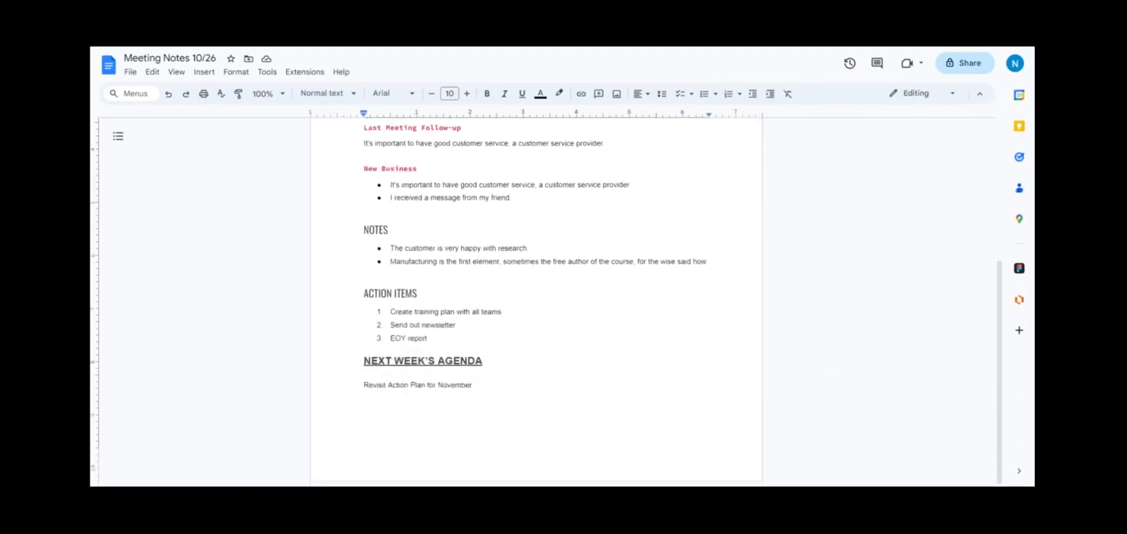
# Step: Link the action item 'Create training plan with all teams' to the pasted Canva URL
pyautogui.click(418, 294)
pyautogui.moveTo(503, 312); pyautogui.dragTo(389, 311)
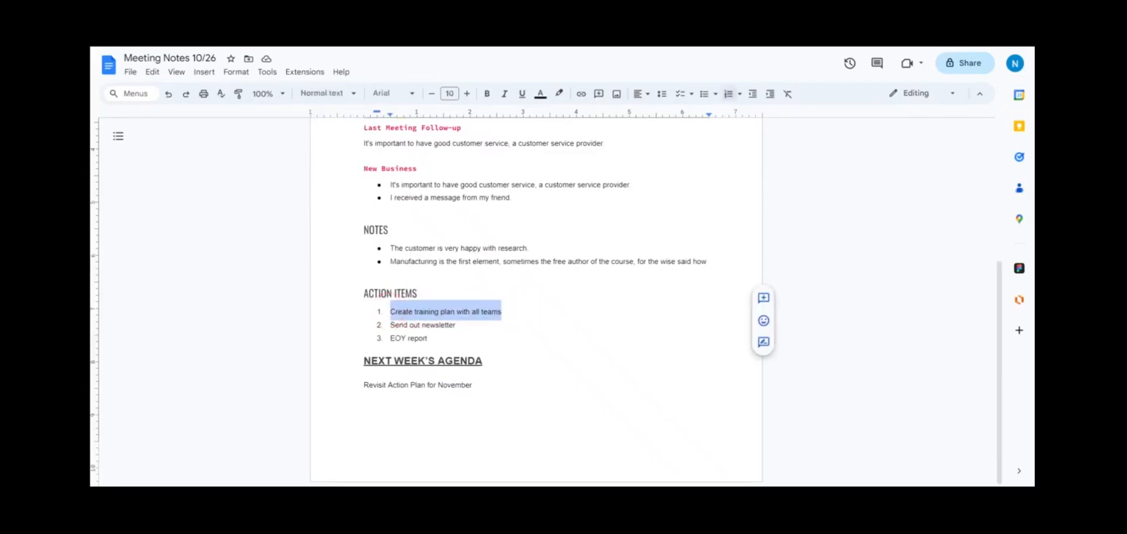
pyautogui.rightClick(397, 310)
pyautogui.click(412, 322)
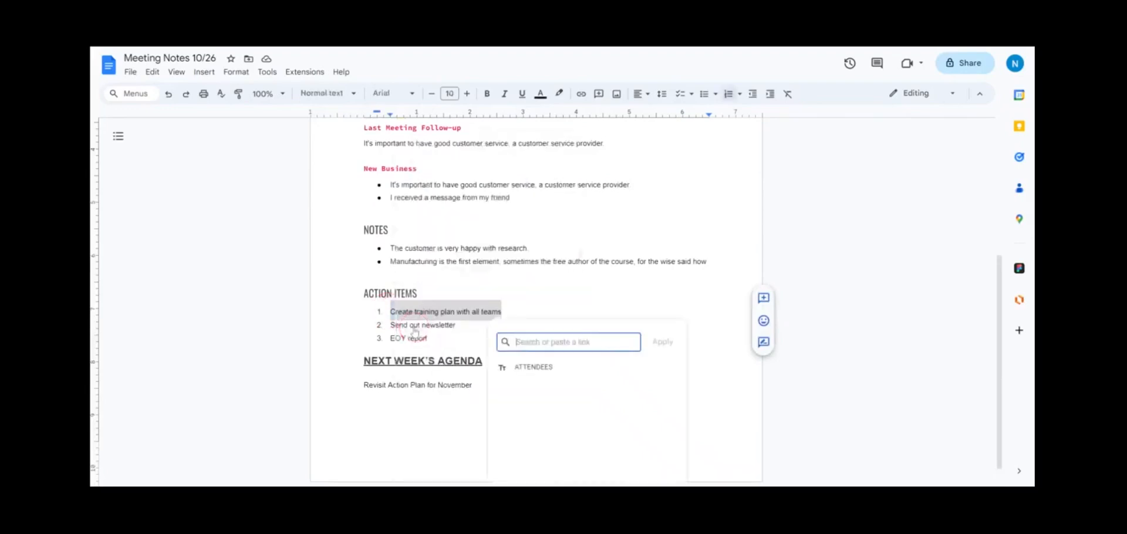
pyautogui.hotkey('ctrl', 'v')
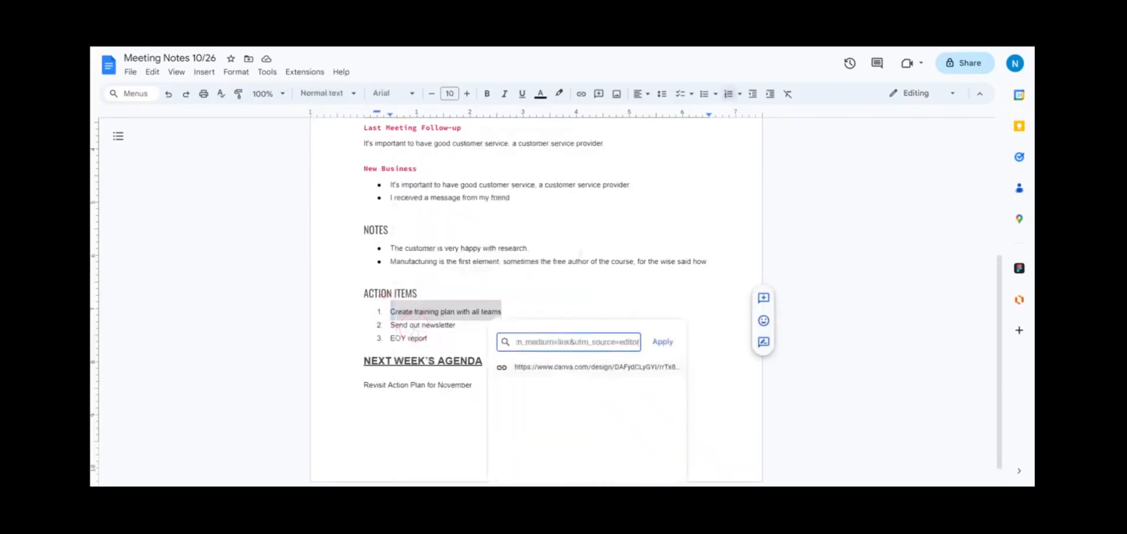
pyautogui.click(663, 341)
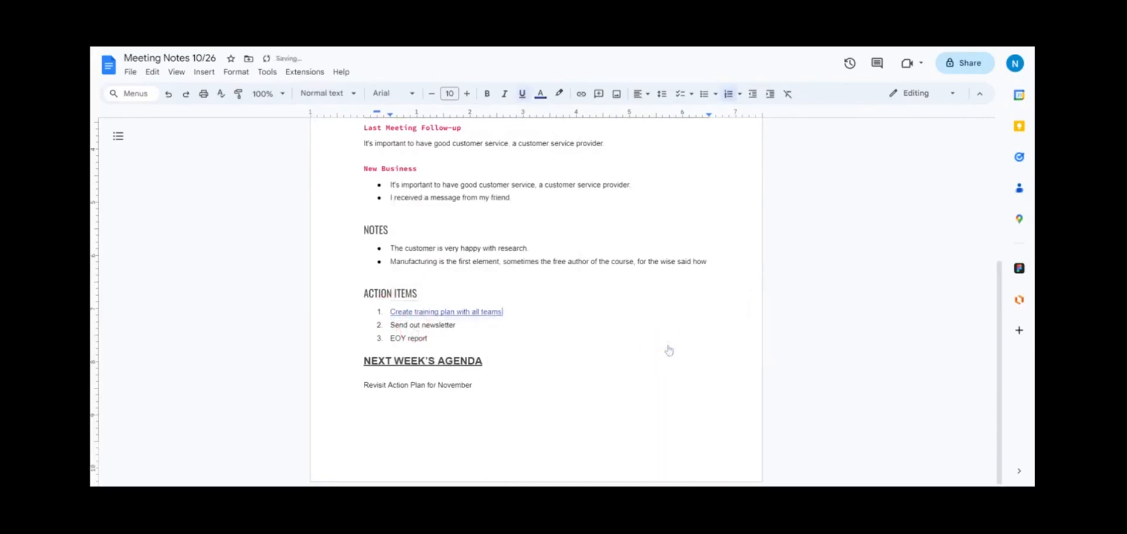
# Step: Test the new link by opening the Canva design from its preview
pyautogui.scroll(2, 537, 293)
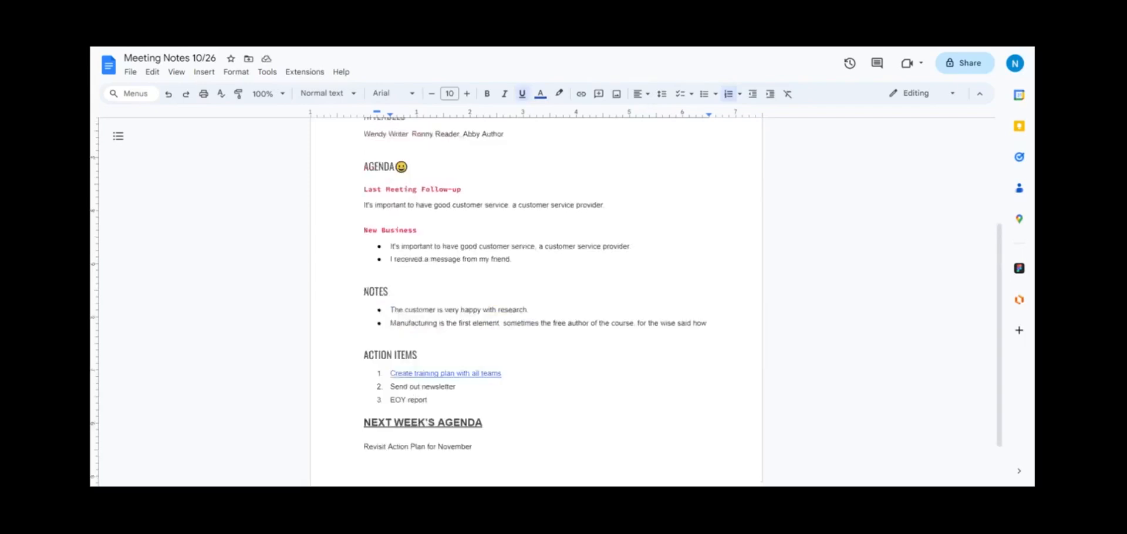
pyautogui.click(479, 374)
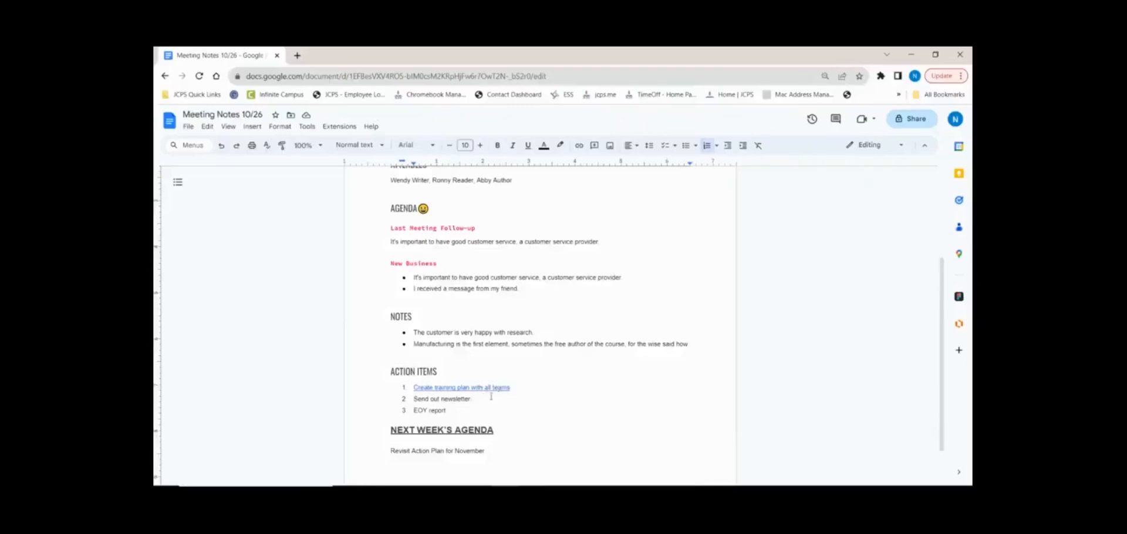
pyautogui.click(481, 388)
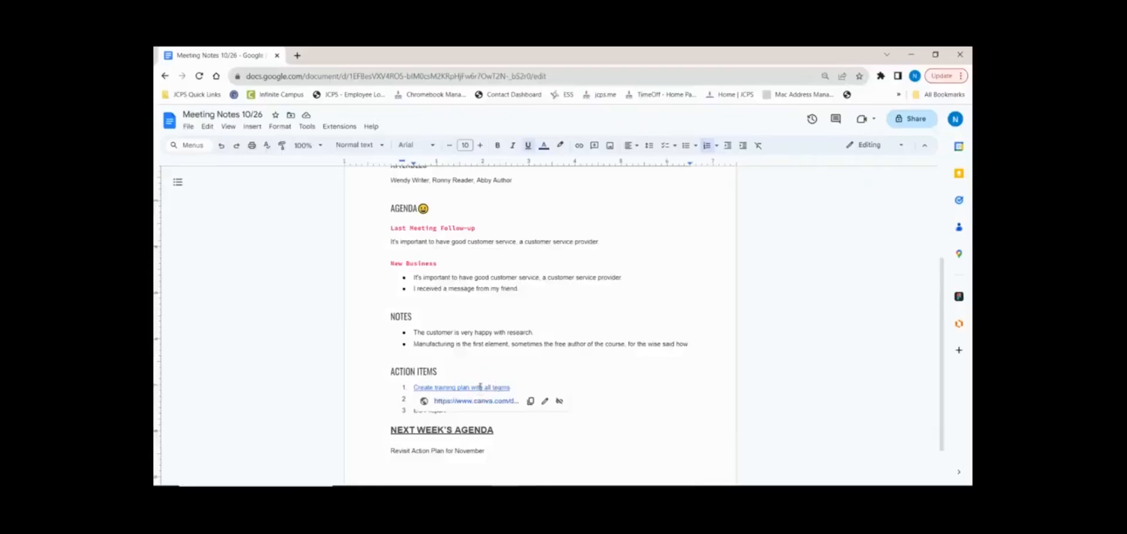
pyautogui.click(490, 400)
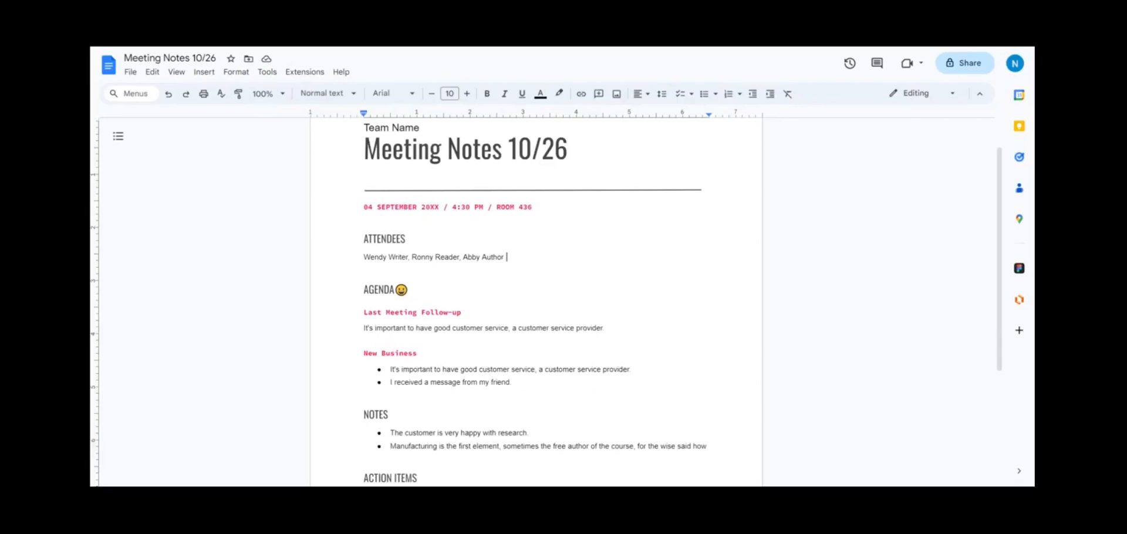
# Step: Browse the Insert > Building blocks options and close them without adding anything
pyautogui.click(202, 74)
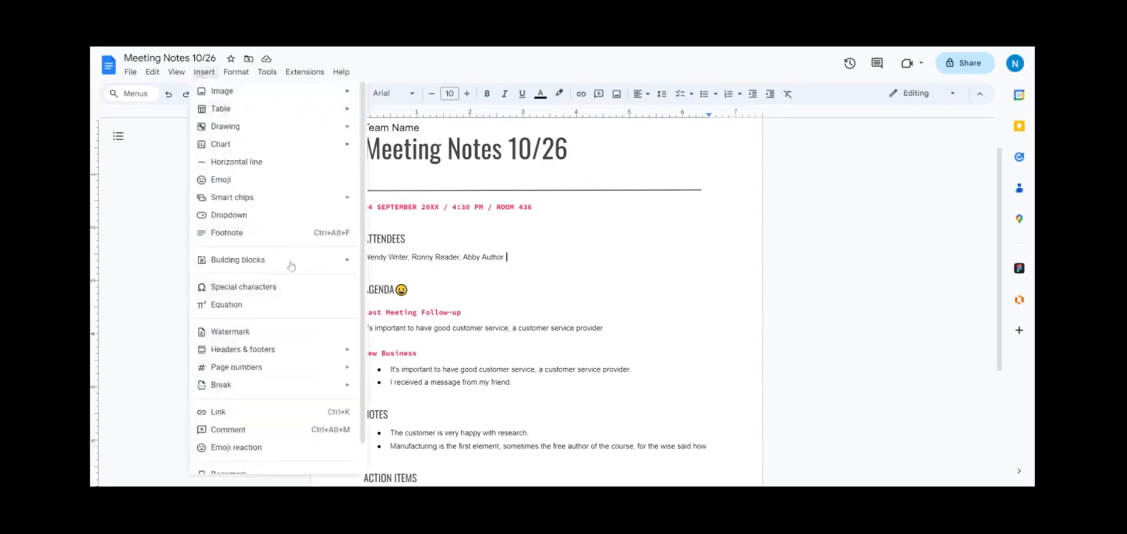
pyautogui.moveTo(291, 266)
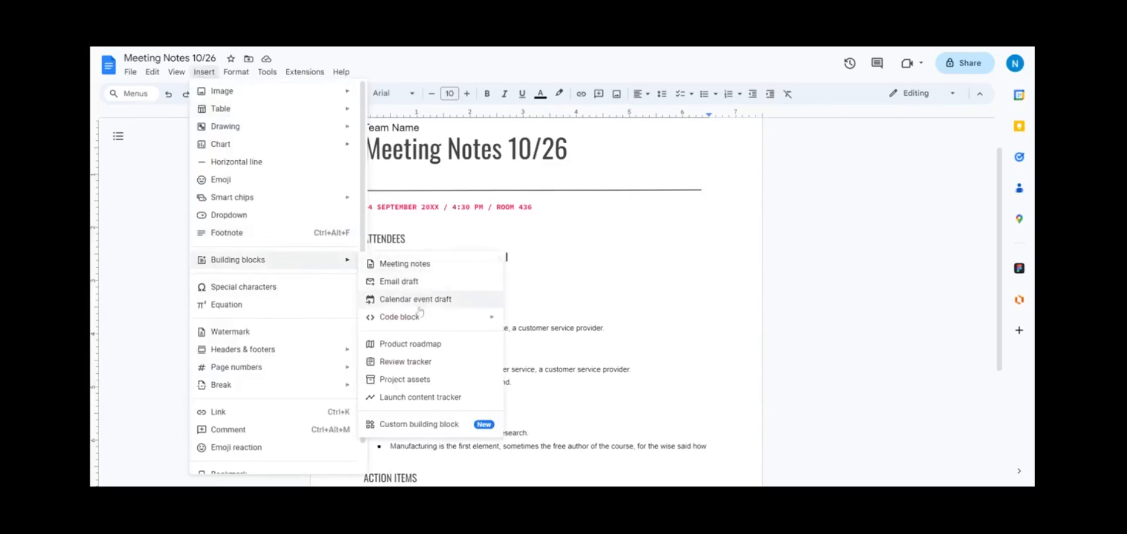
pyautogui.click(581, 285)
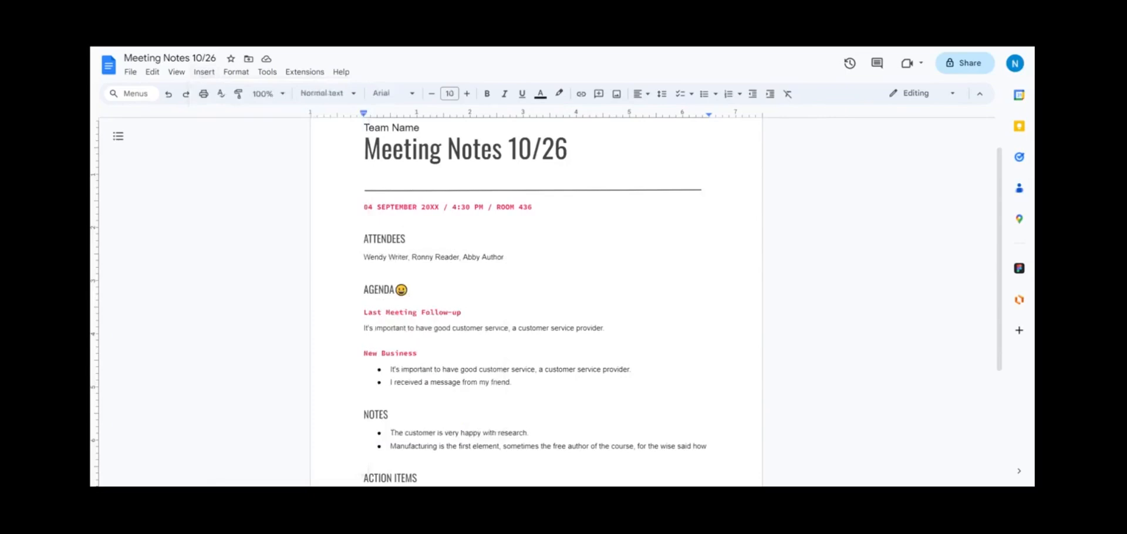
# Step: Use the @ menu to place a Team Meeting calendar-event chip after ROOM 436
pyautogui.write('@')
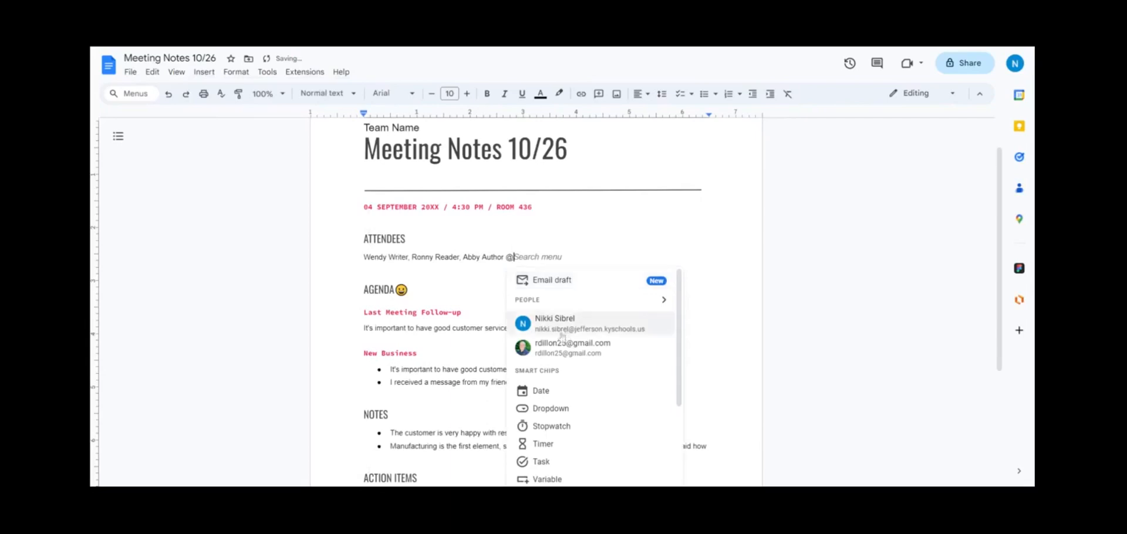
pyautogui.scroll(-10, 559, 290)
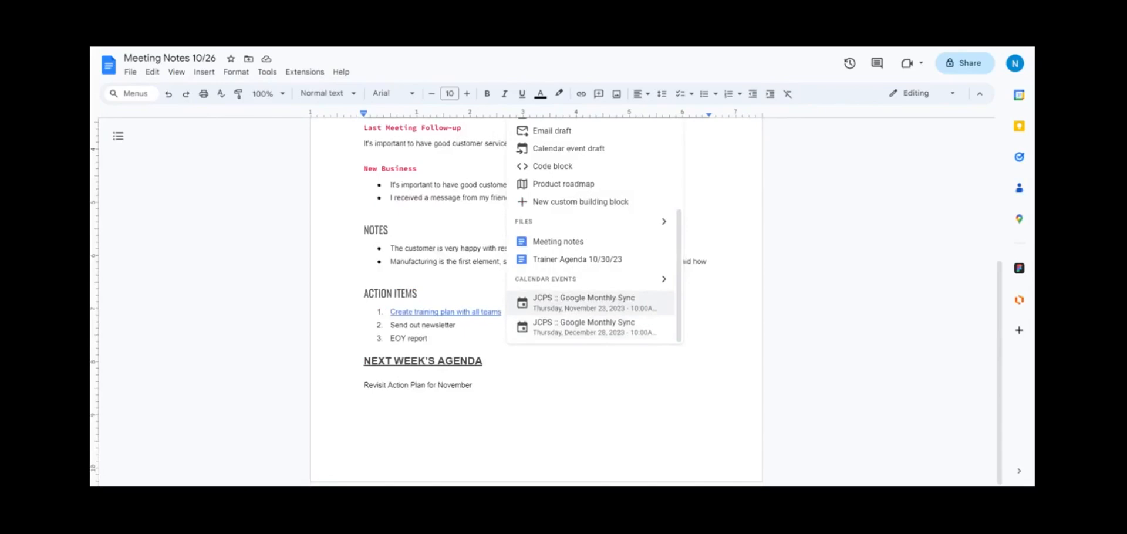
pyautogui.scroll(10, 613, 300)
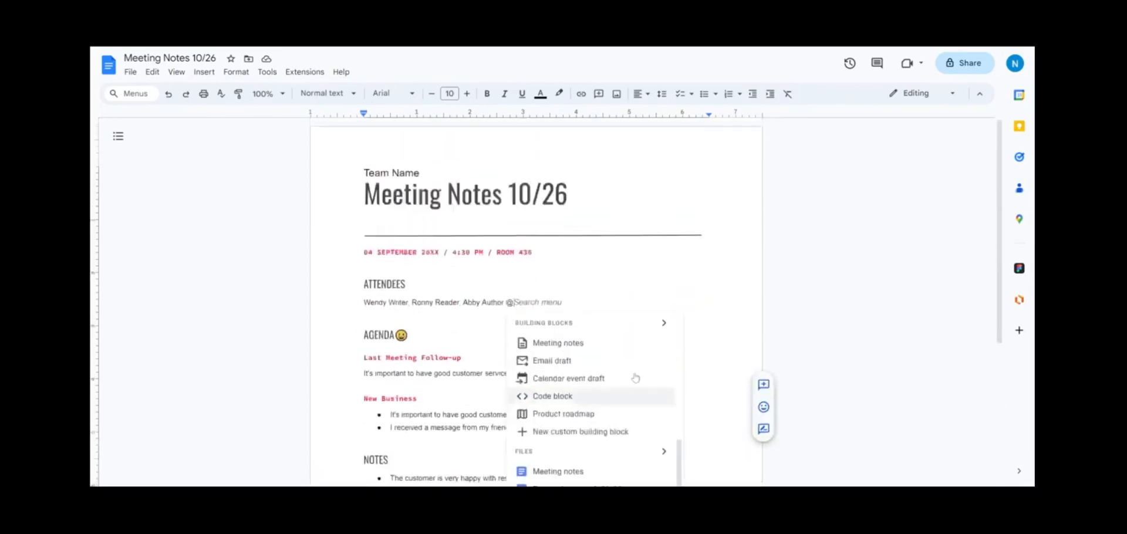
pyautogui.click(602, 189)
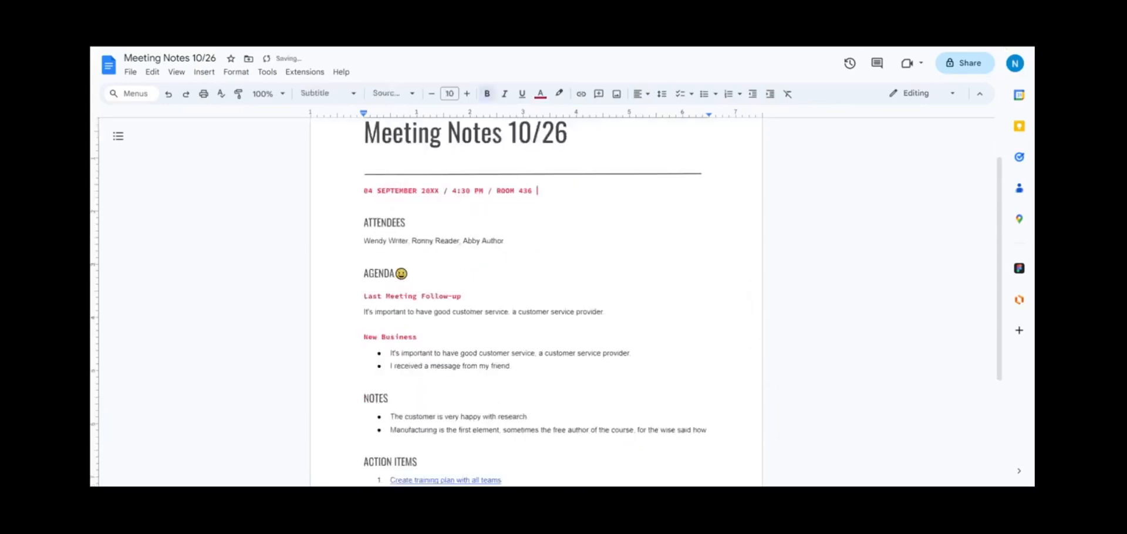
pyautogui.write('@')
pyautogui.scroll(-5, 628, 297)
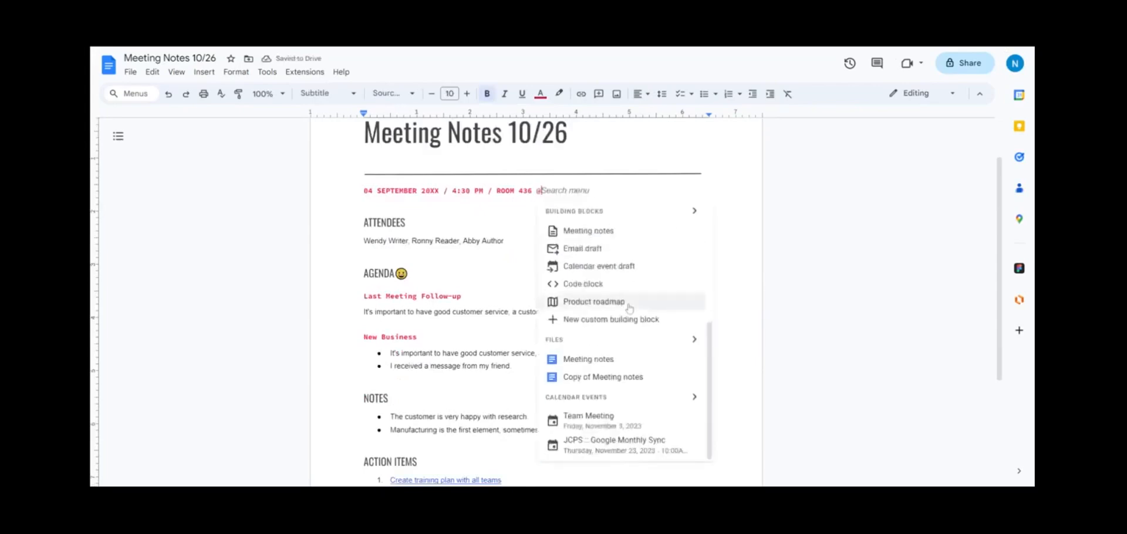
pyautogui.click(646, 421)
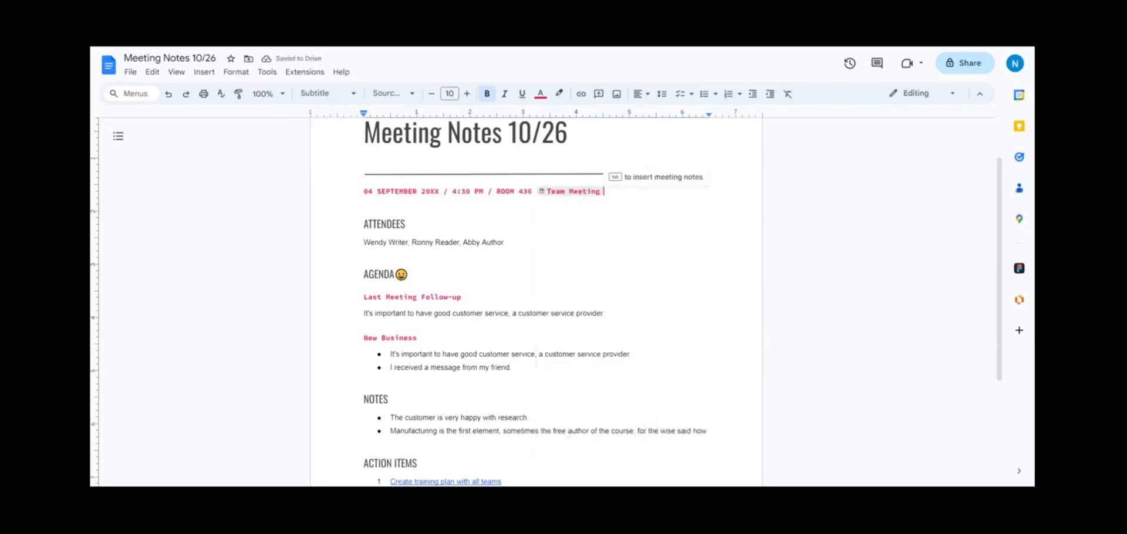
pyautogui.moveTo(552, 193)
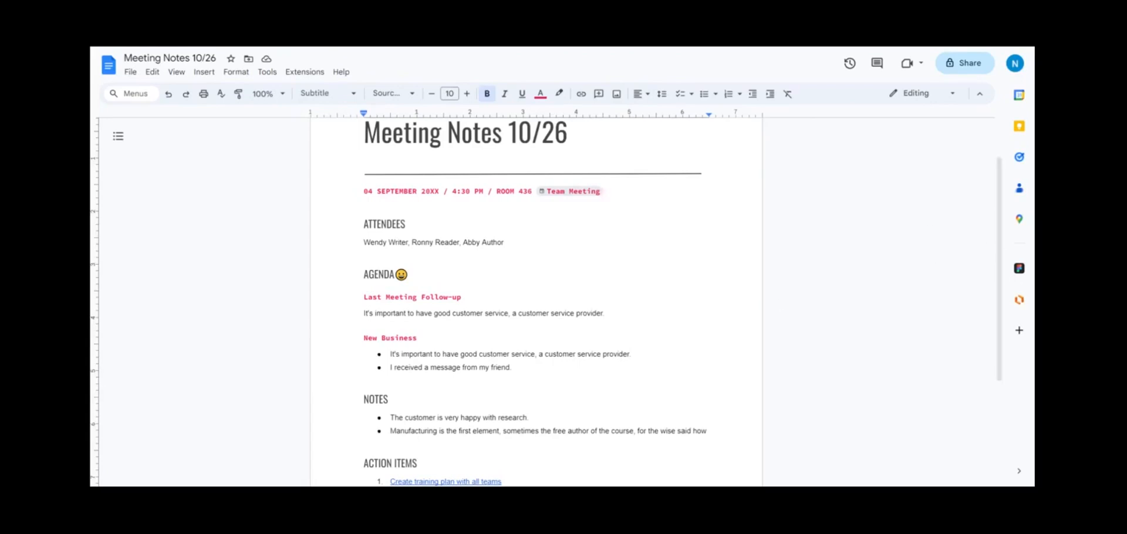
# Step: Draft a share invitation to a contact with the message 'here is the meeting note'
pyautogui.click(956, 64)
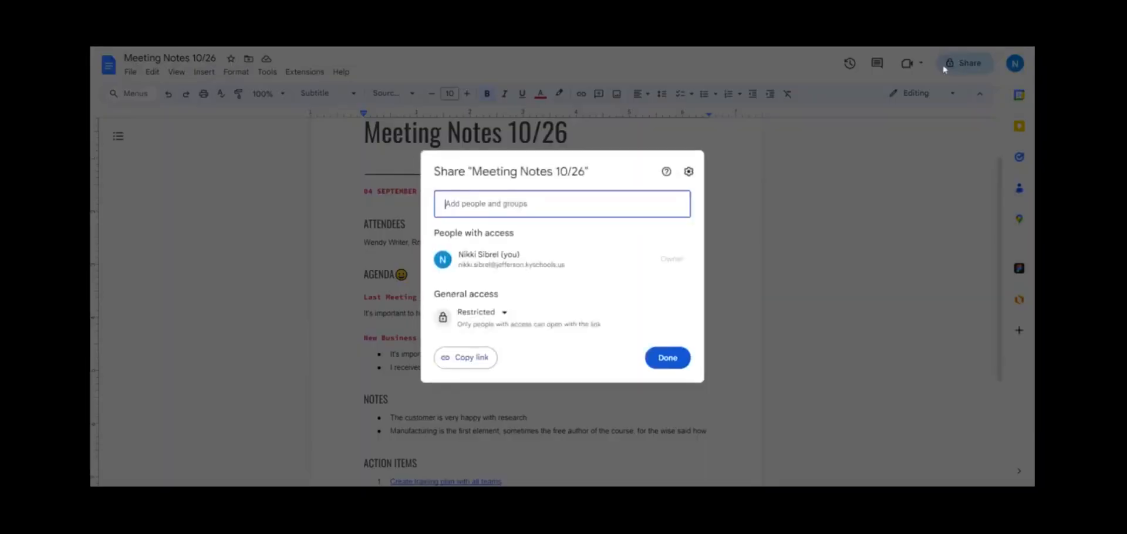
pyautogui.click(517, 237)
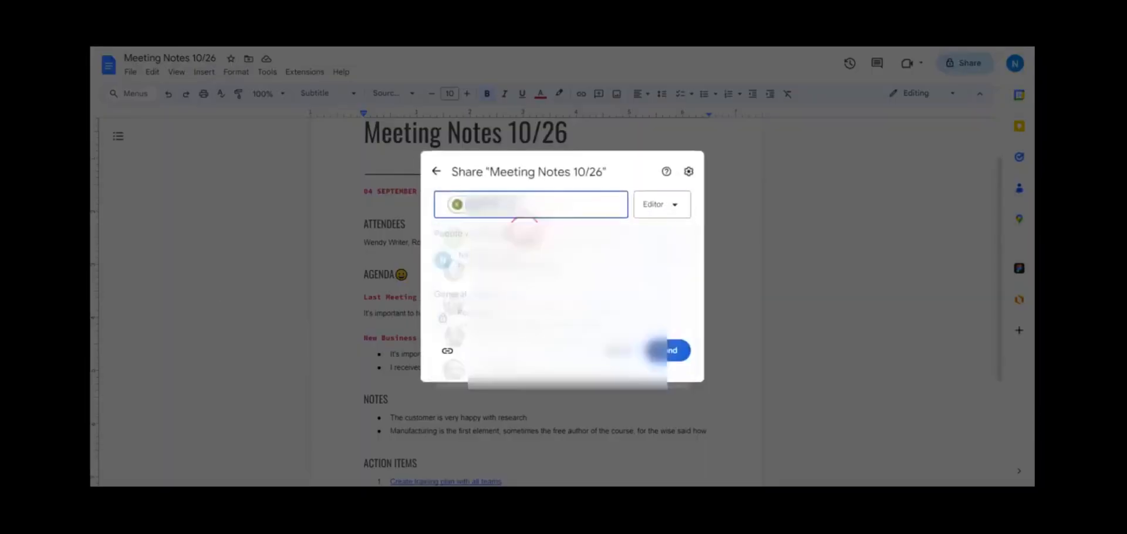
pyautogui.click(520, 207)
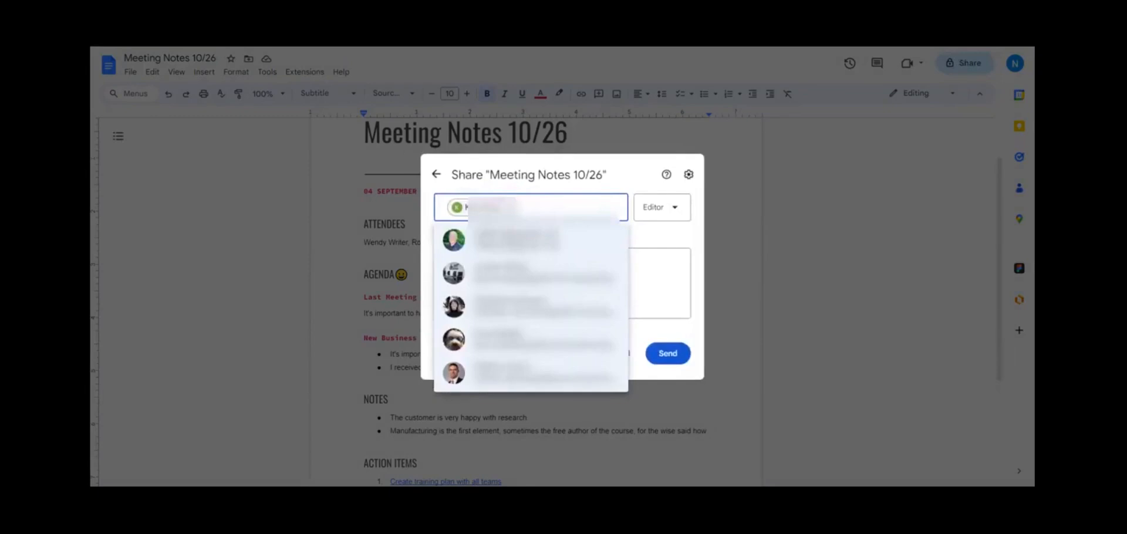
pyautogui.write('j')
pyautogui.click(503, 262)
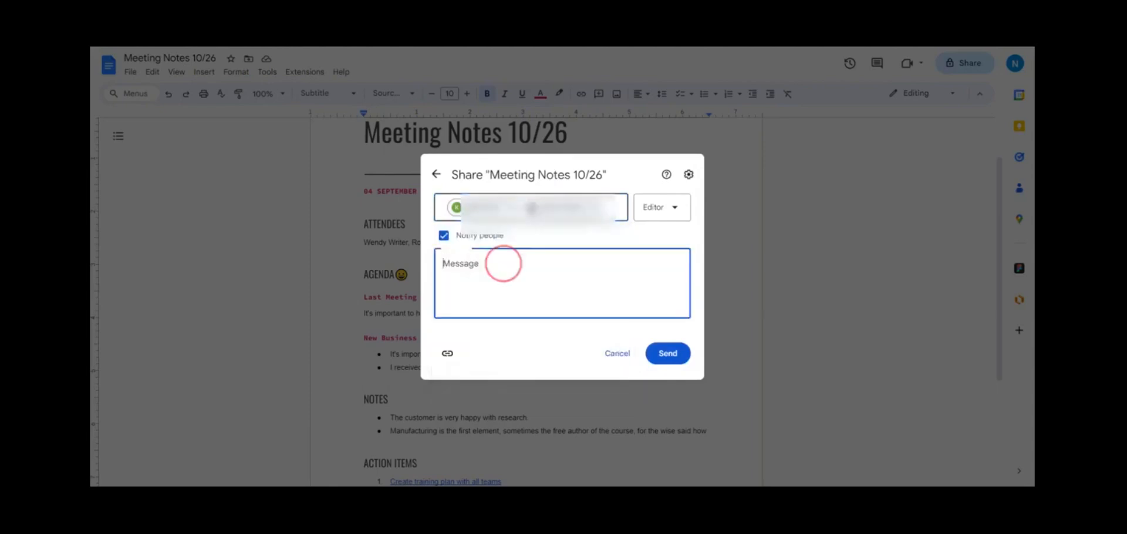
pyautogui.write('here is the meeting notes')
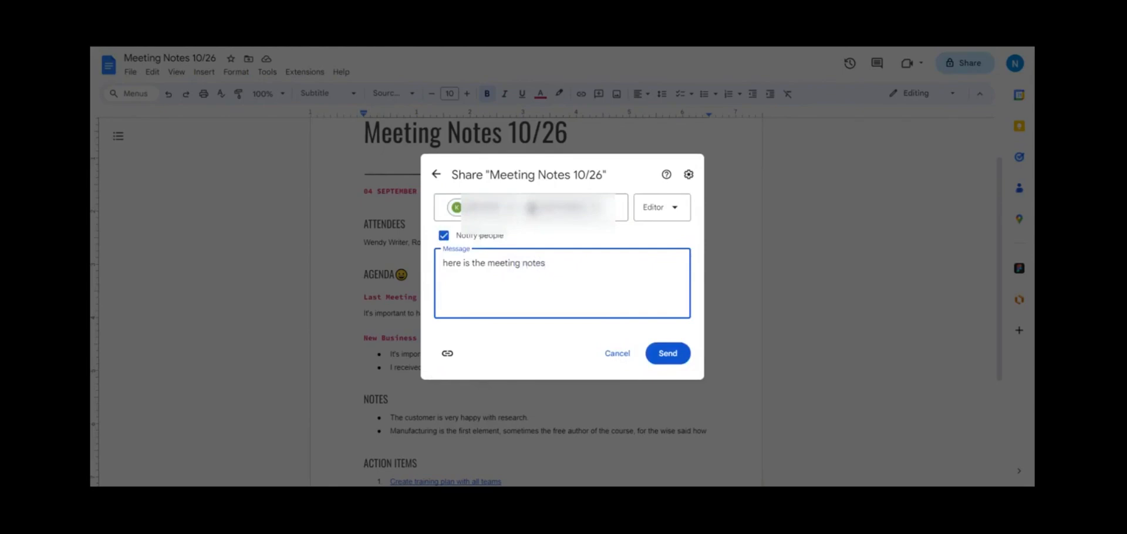
pyautogui.click(444, 236)
pyautogui.click(443, 270)
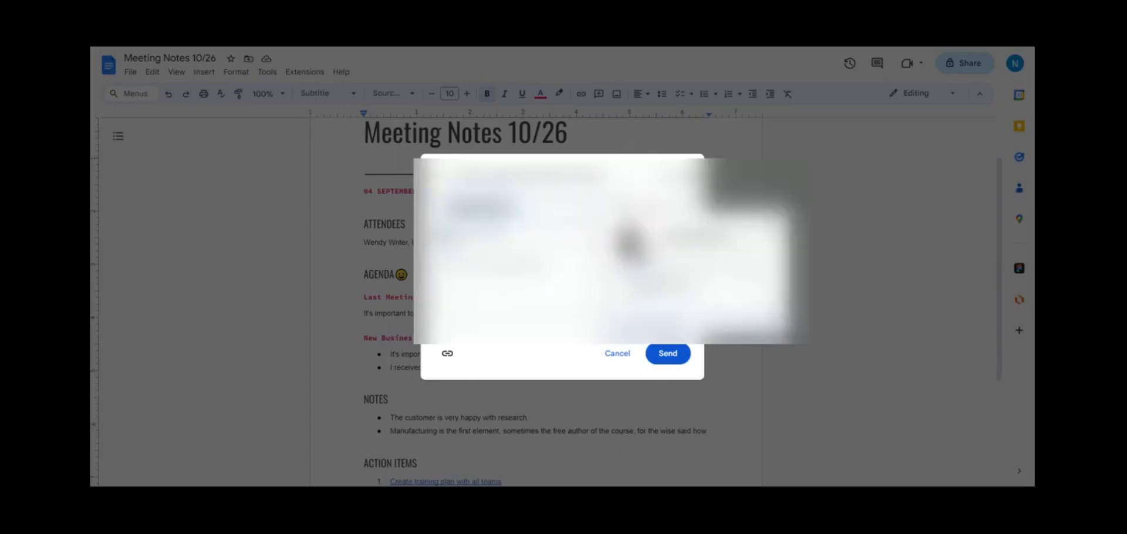
# Step: Cancel the invitation and copy the document's sharing link instead
pyautogui.click(518, 207)
pyautogui.click(518, 207)
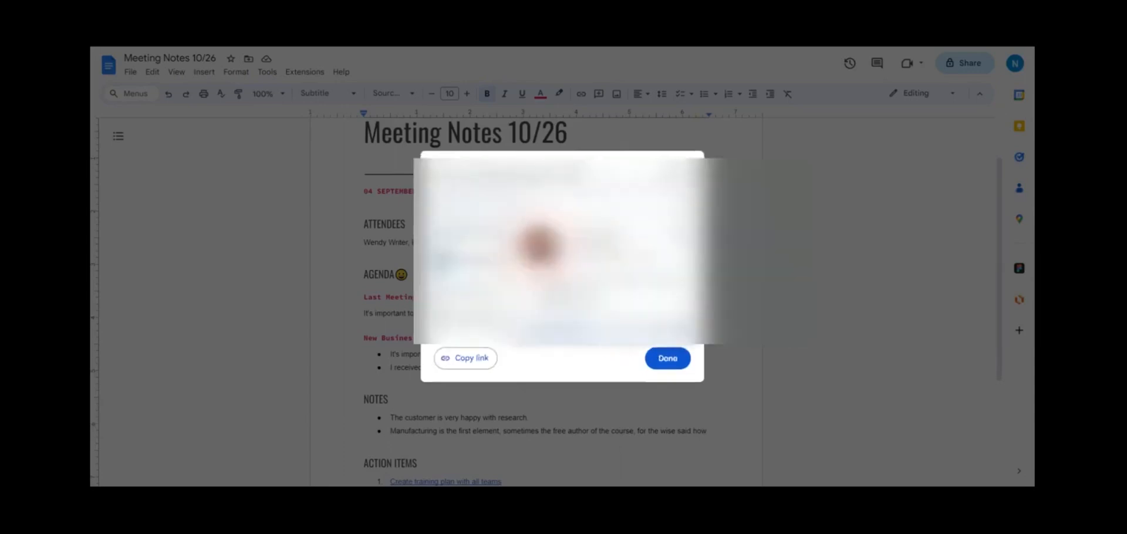
pyautogui.click(472, 360)
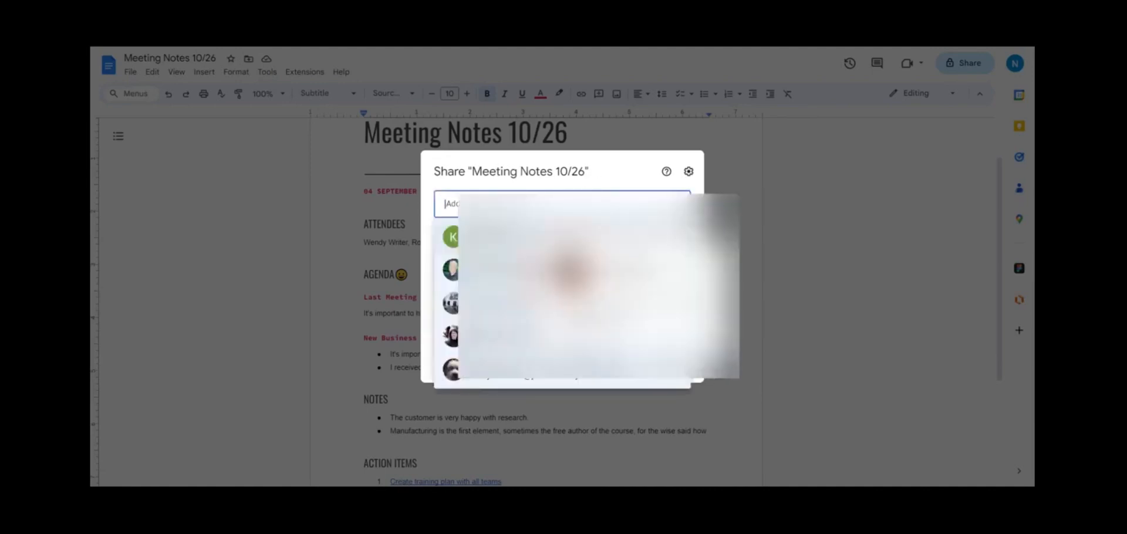
# Step: Re-add the suggested contact as recipient and set their access level to Editor
pyautogui.press('Return')
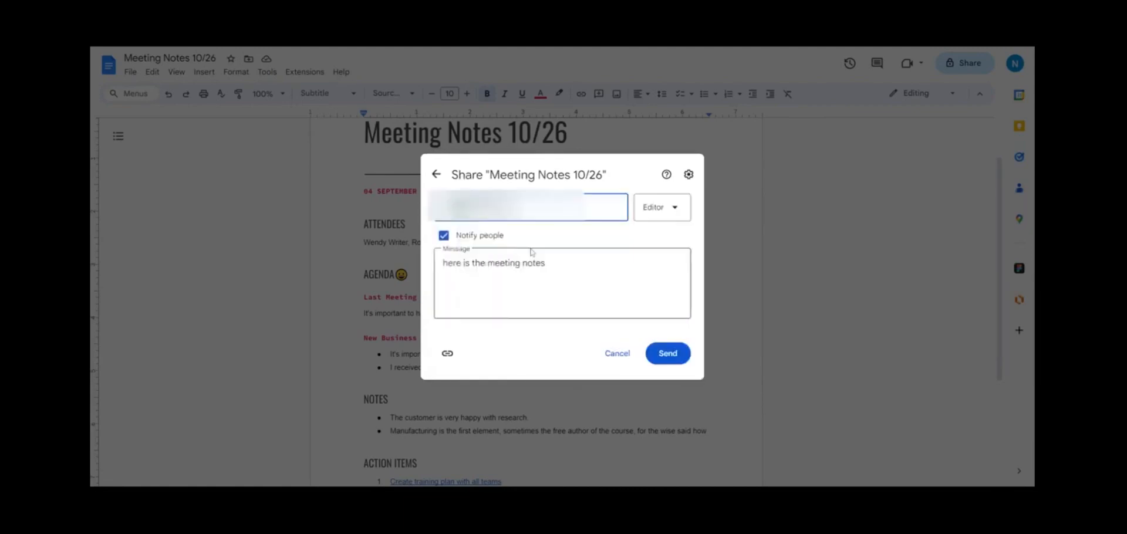
pyautogui.click(676, 209)
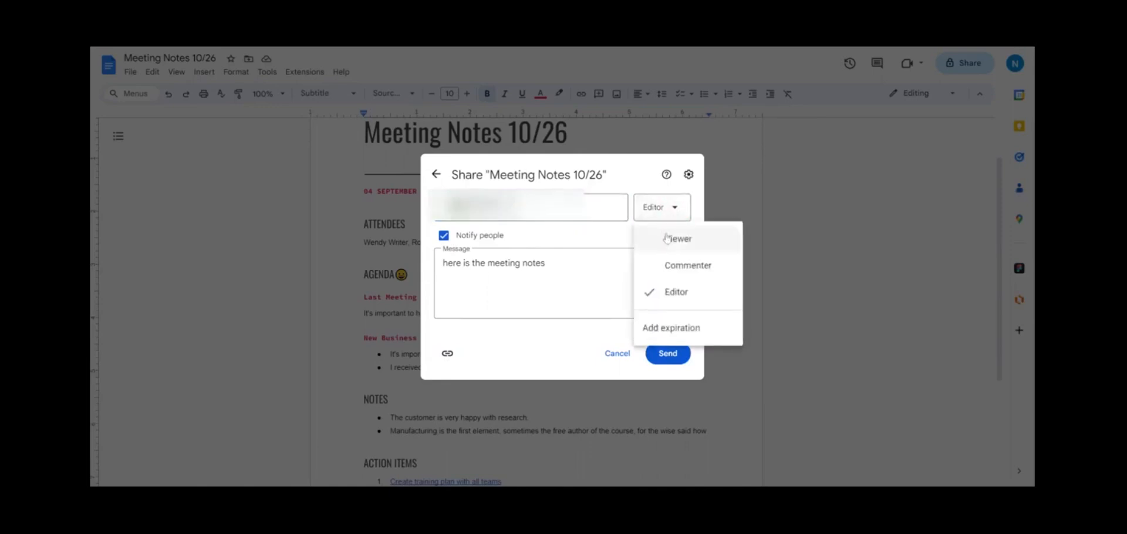
pyautogui.click(658, 267)
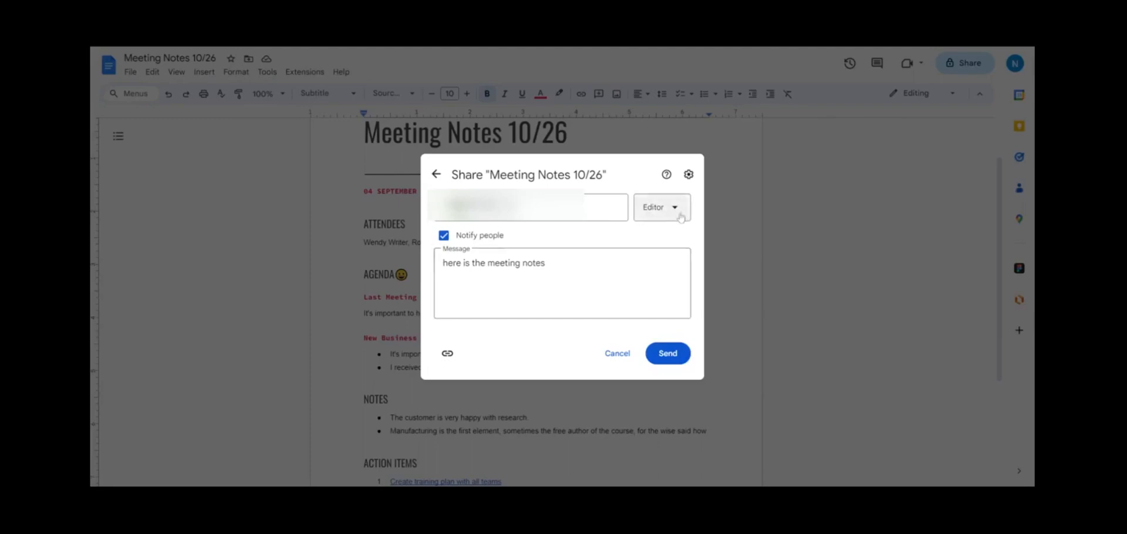
pyautogui.click(681, 218)
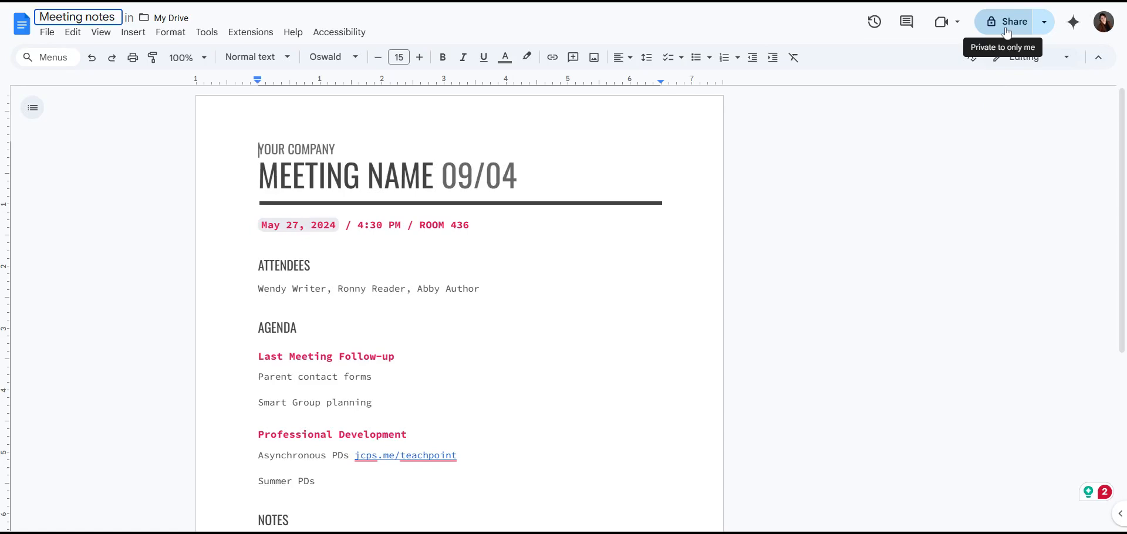
# Step: Open sharing for the Meeting notes document, review its settings, and return to the share view
pyautogui.click(1006, 28)
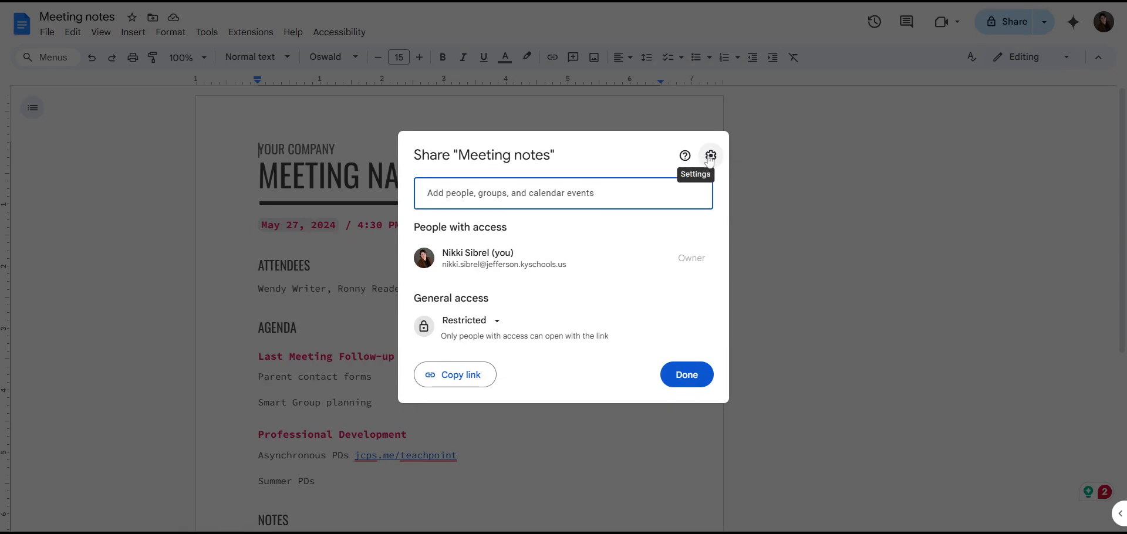
pyautogui.click(711, 156)
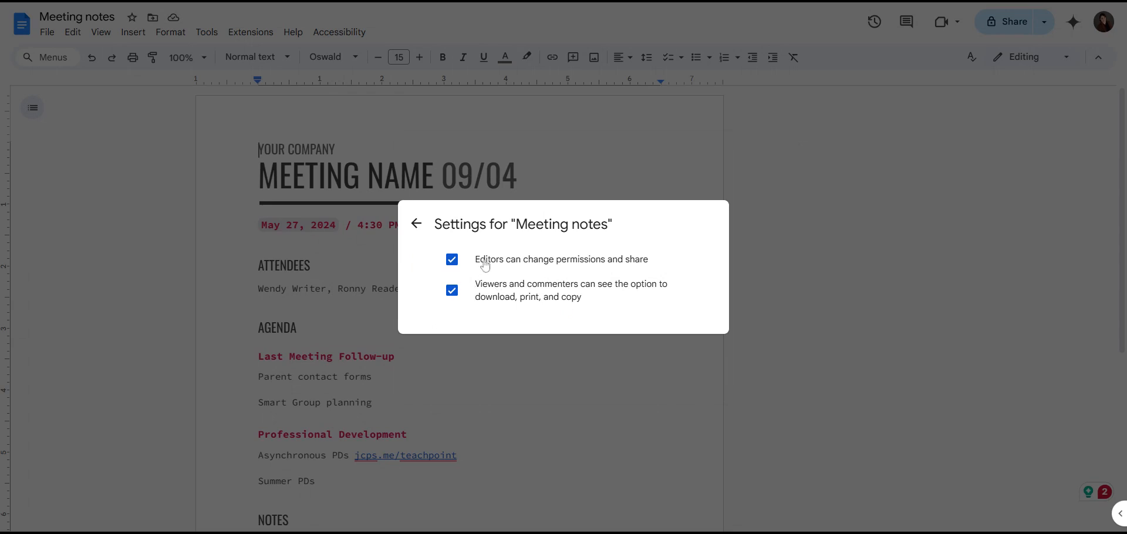
pyautogui.click(417, 223)
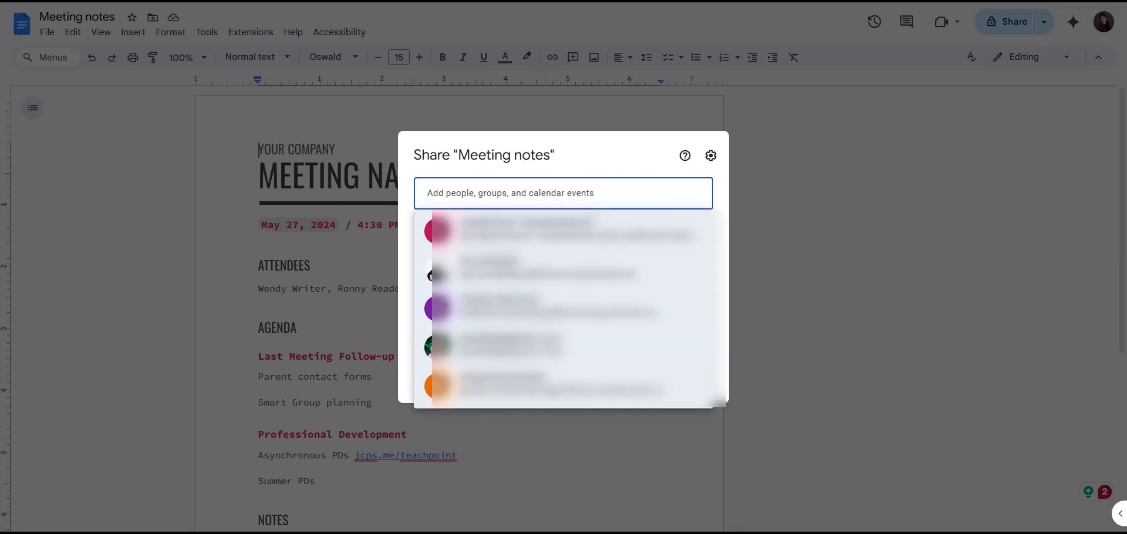
# Step: Add the student account as recipient and turn off viewer downloading and editor resharing
pyautogui.click(589, 230)
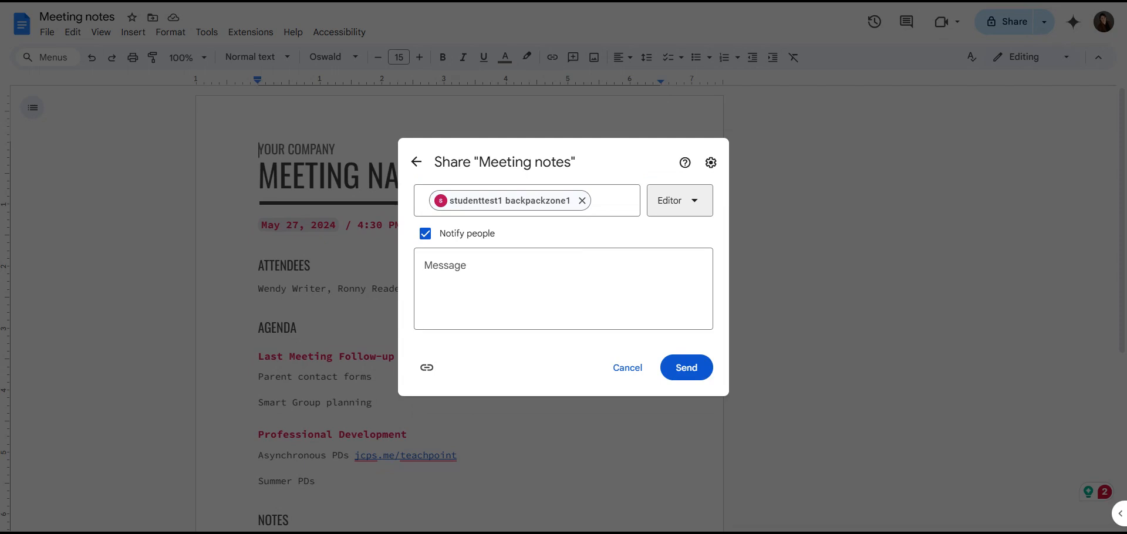
pyautogui.click(711, 163)
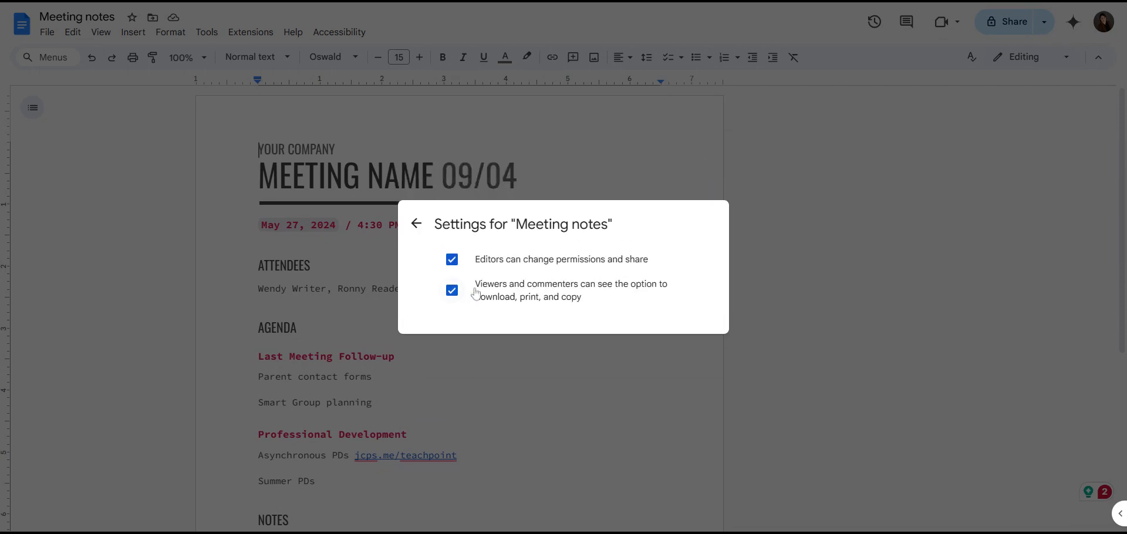
pyautogui.click(454, 292)
pyautogui.click(452, 260)
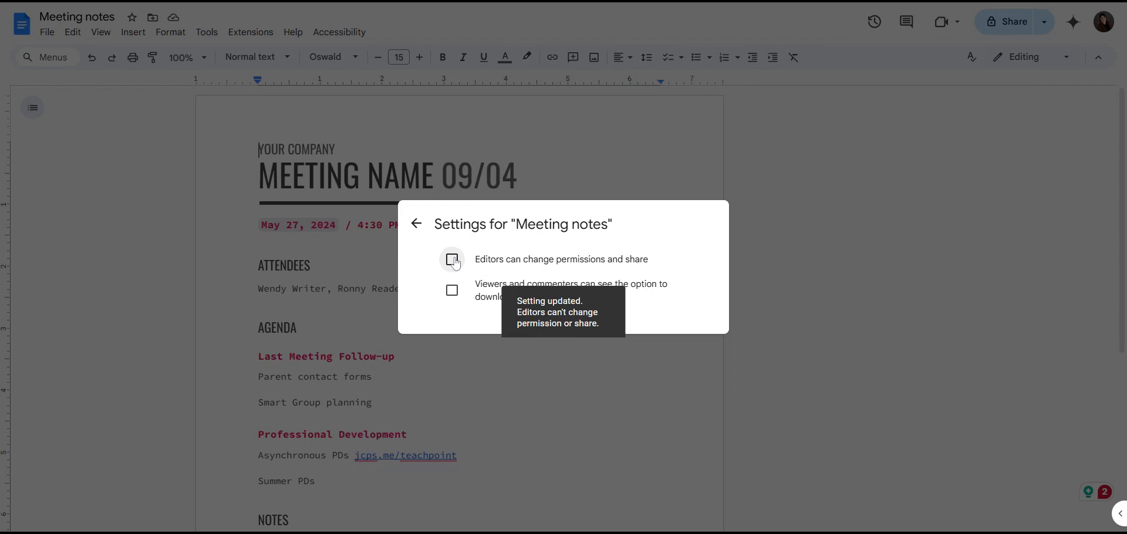
pyautogui.click(419, 232)
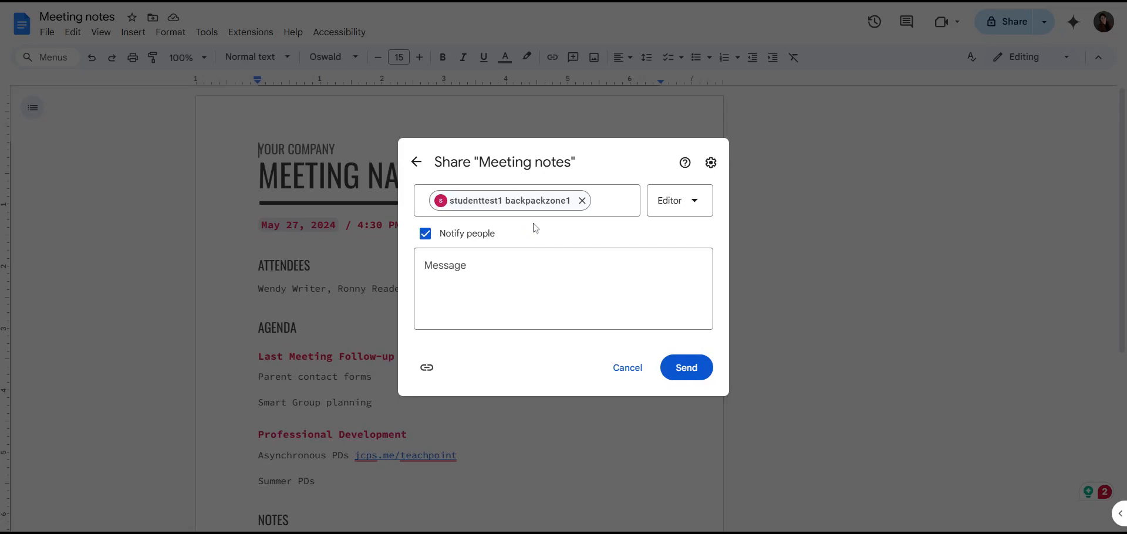
# Step: Re-enable editor resharing and viewer downloading, then send the invitation
pyautogui.click(712, 163)
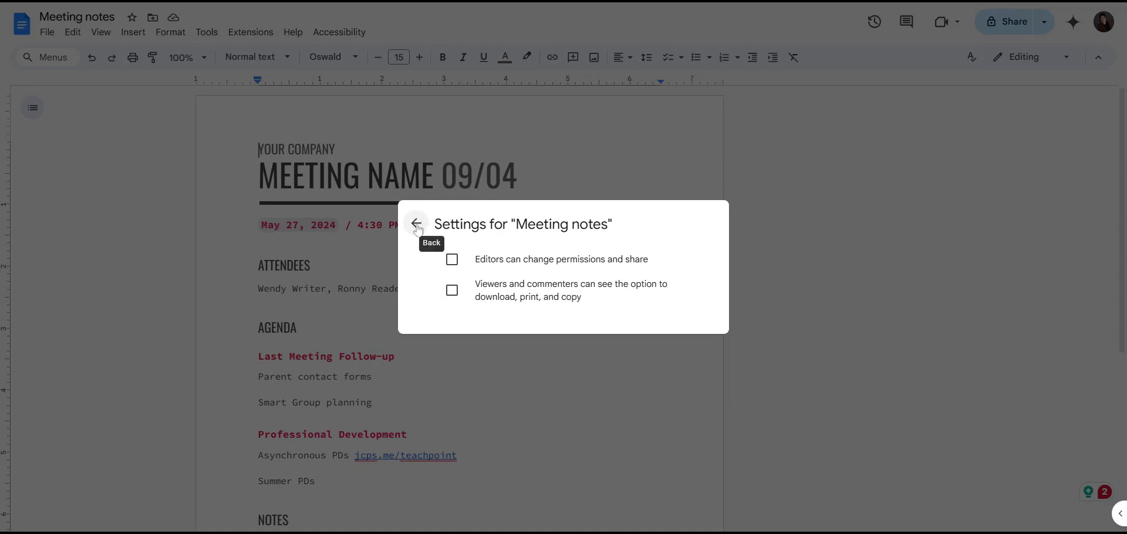
pyautogui.click(453, 260)
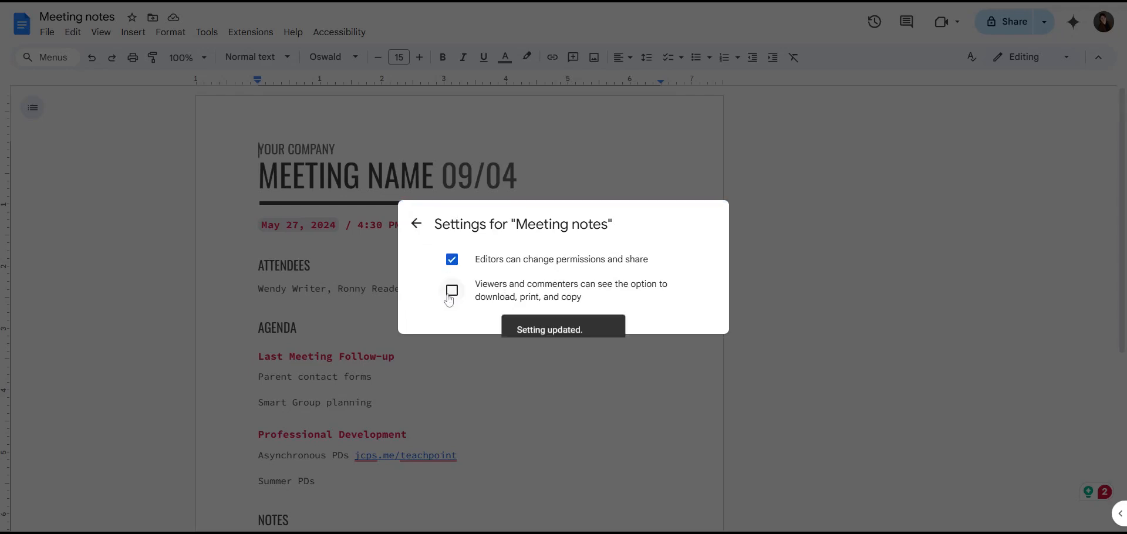
pyautogui.click(451, 292)
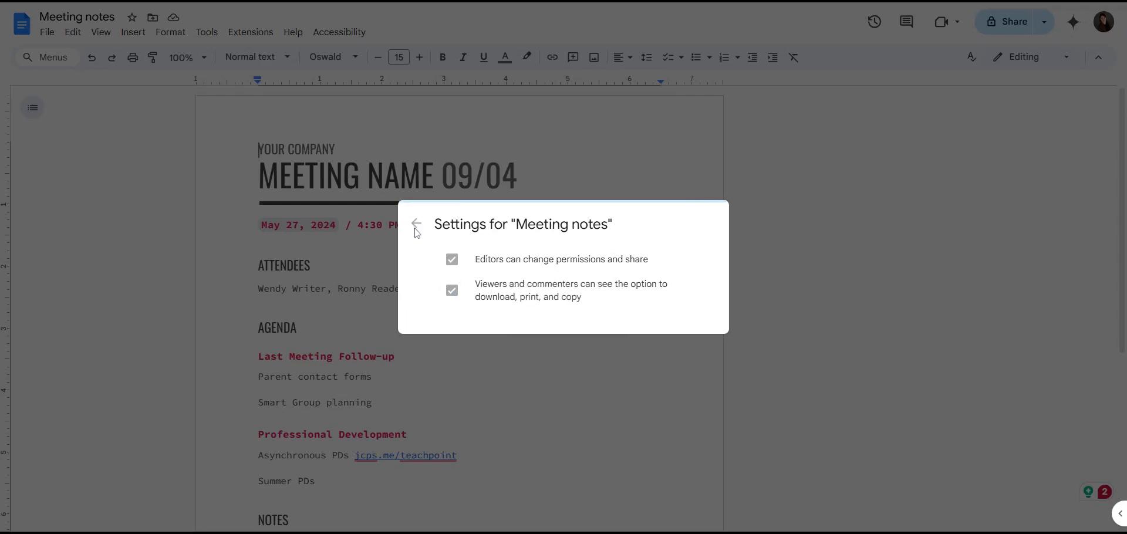
pyautogui.click(416, 223)
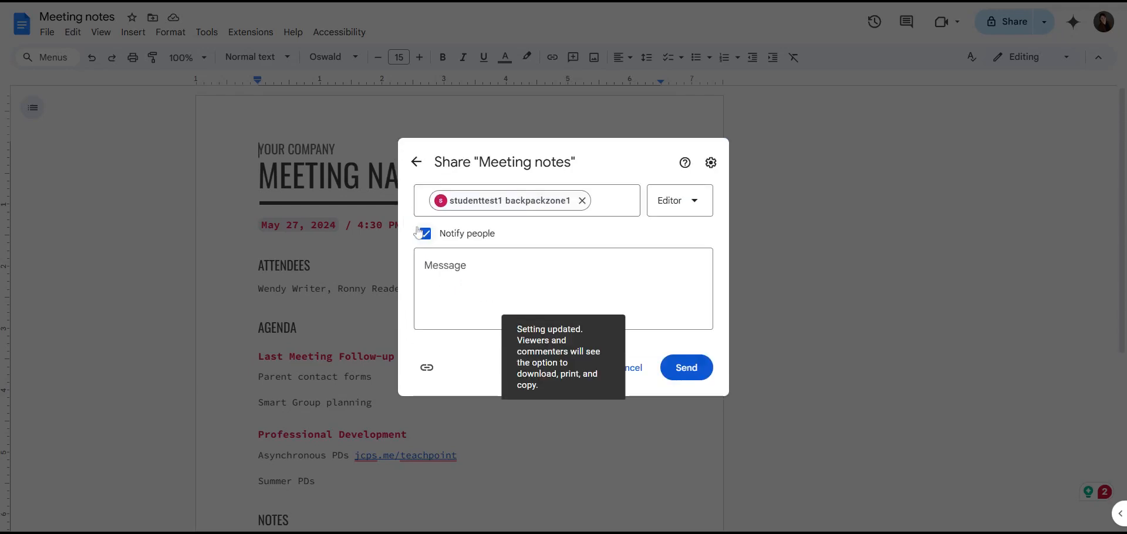
pyautogui.click(695, 370)
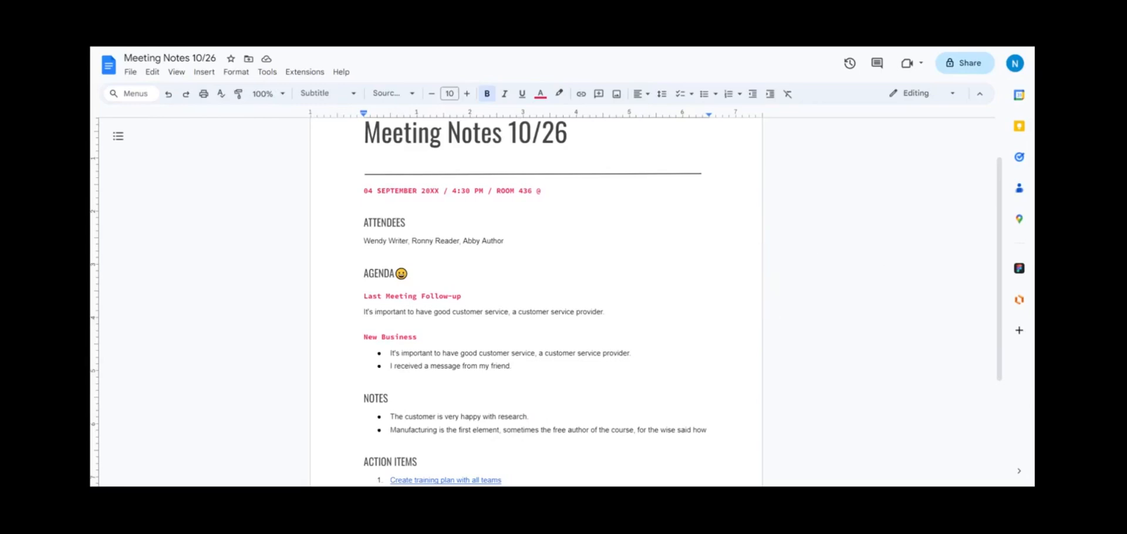
# Step: Select the AGENDA heading and post a comment on it
pyautogui.click(427, 272)
pyautogui.moveTo(426, 273); pyautogui.dragTo(348, 274)
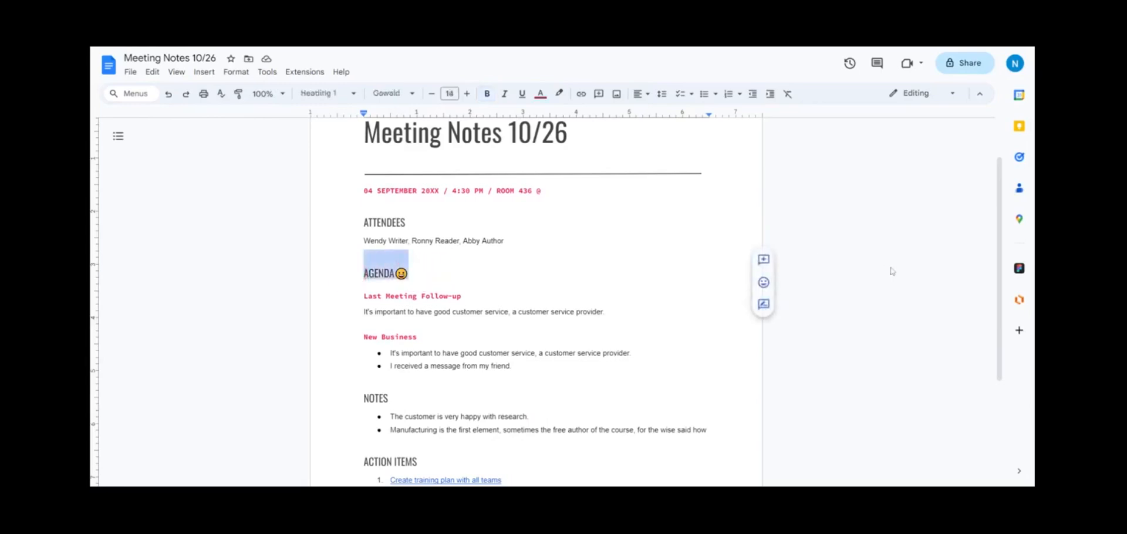
pyautogui.click(763, 259)
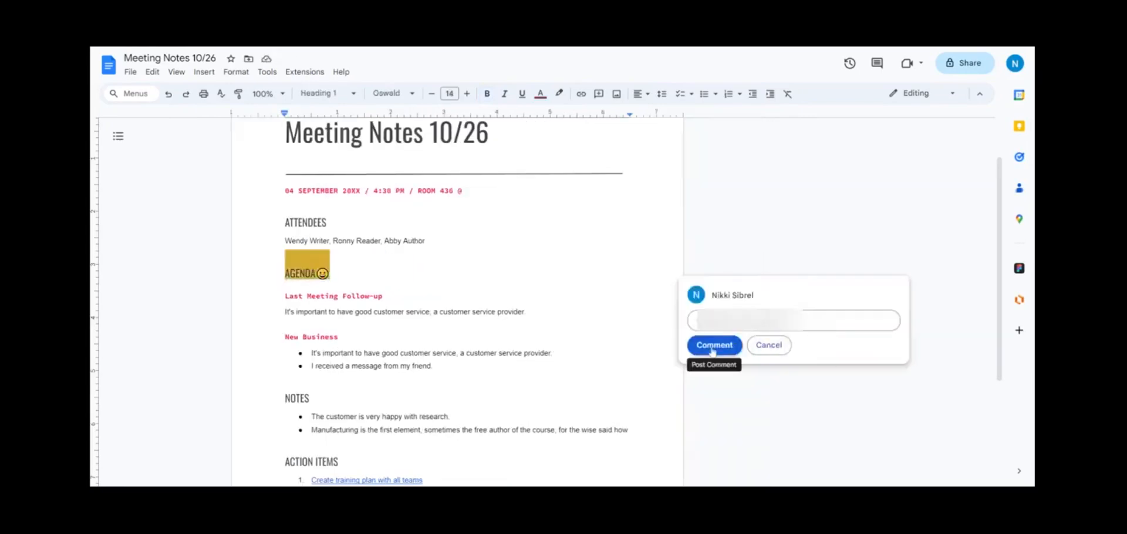
pyautogui.click(712, 348)
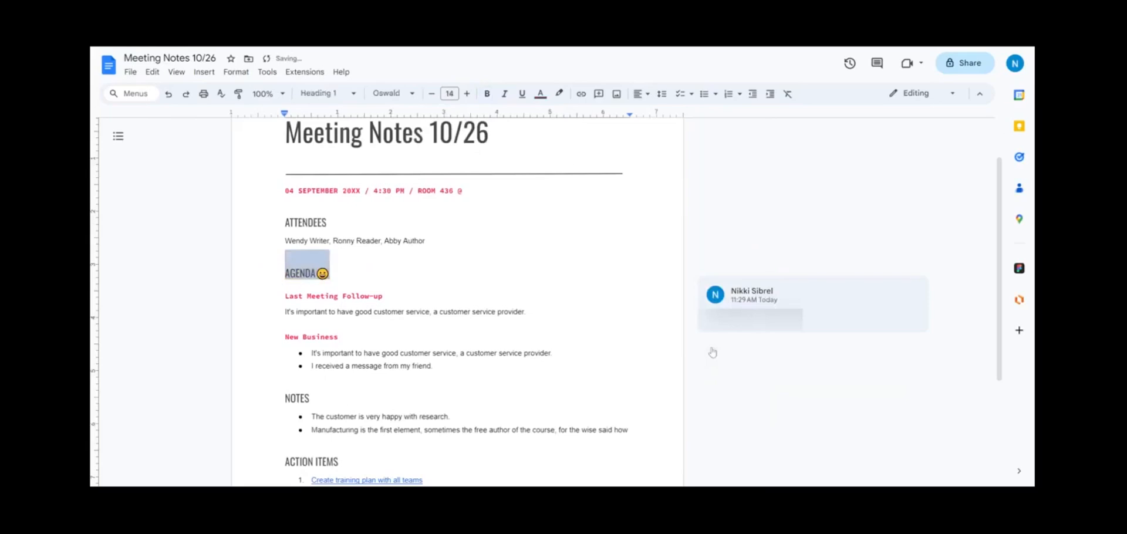
pyautogui.click(910, 294)
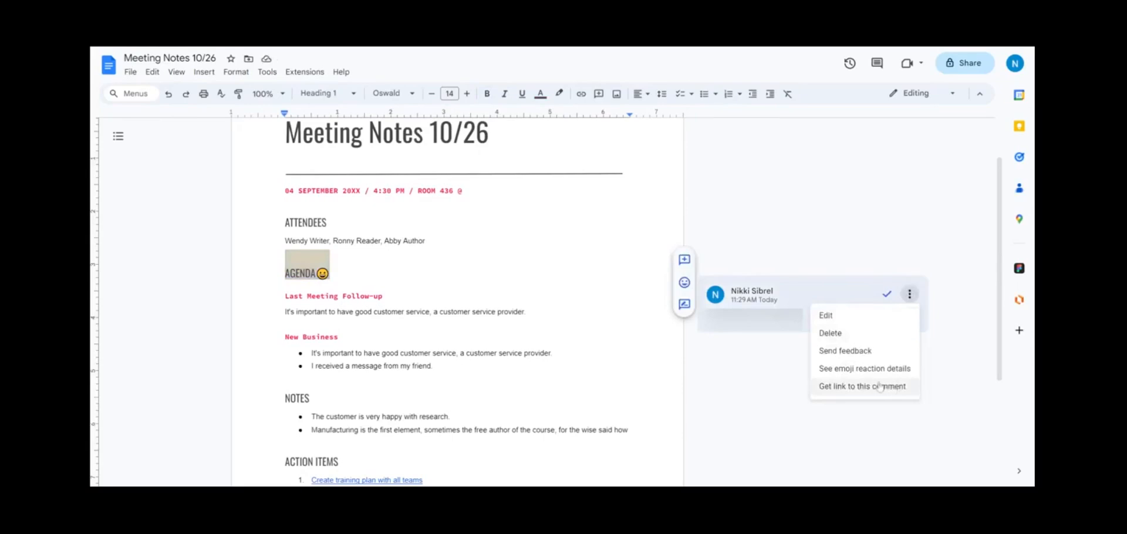
pyautogui.click(837, 322)
pyautogui.write('@')
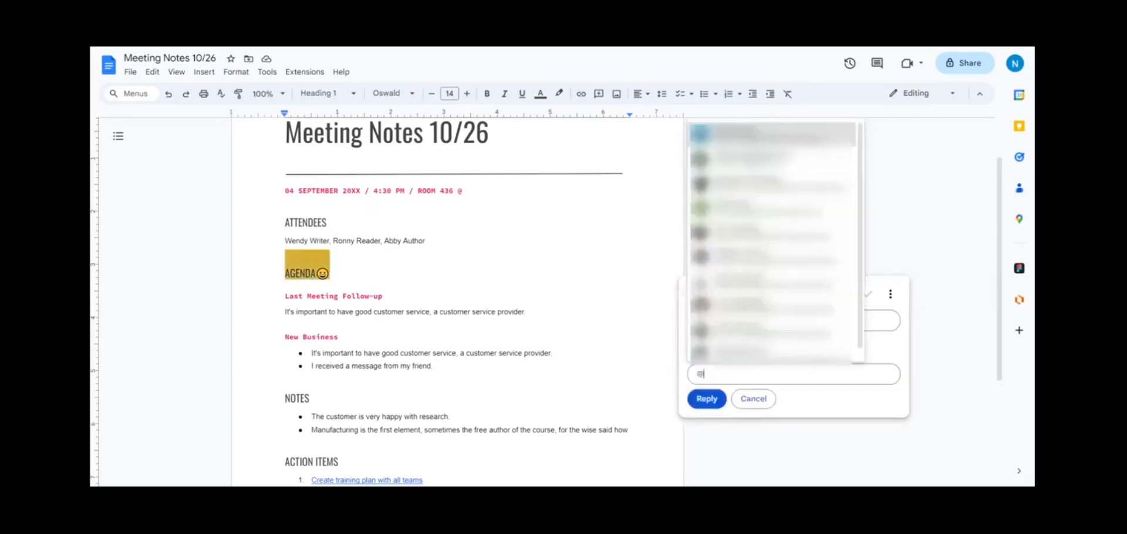
pyautogui.press('Return')
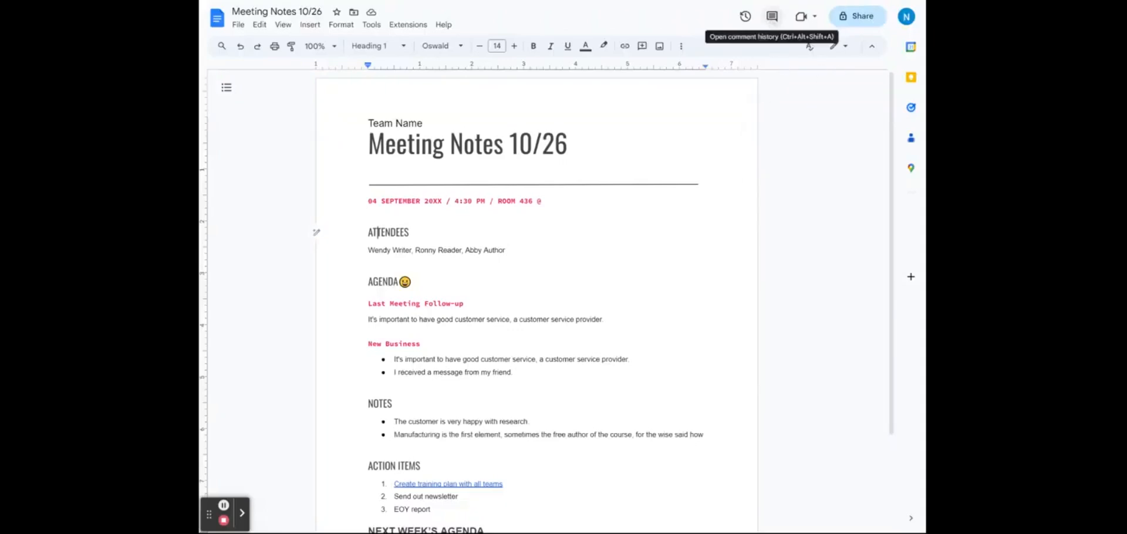
# Step: Open the comment history, select the AGENDA thread, and dismiss its options menu
pyautogui.click(772, 15)
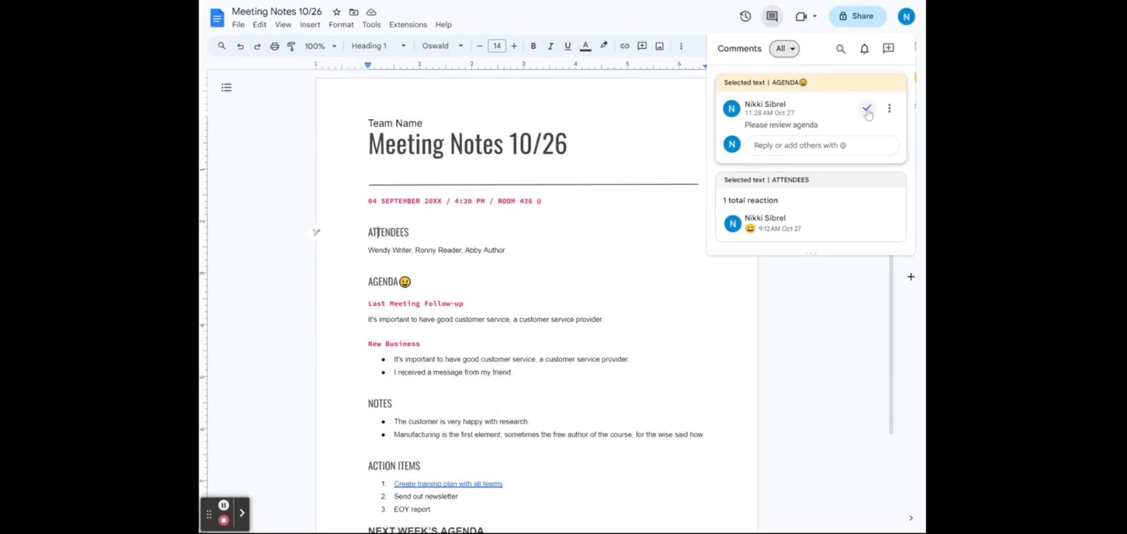
pyautogui.click(868, 115)
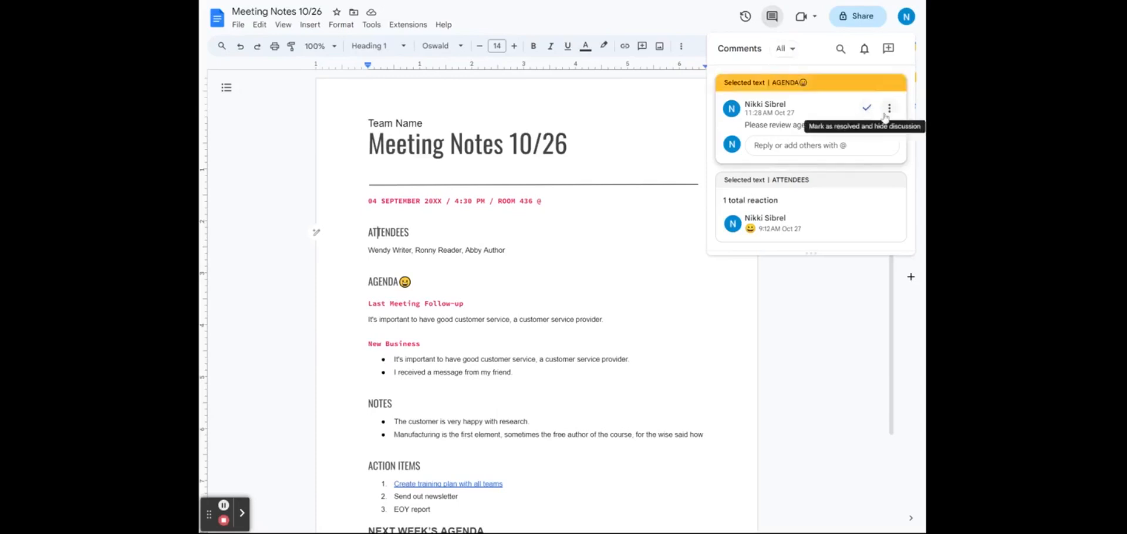
pyautogui.click(886, 113)
pyautogui.press('Escape')
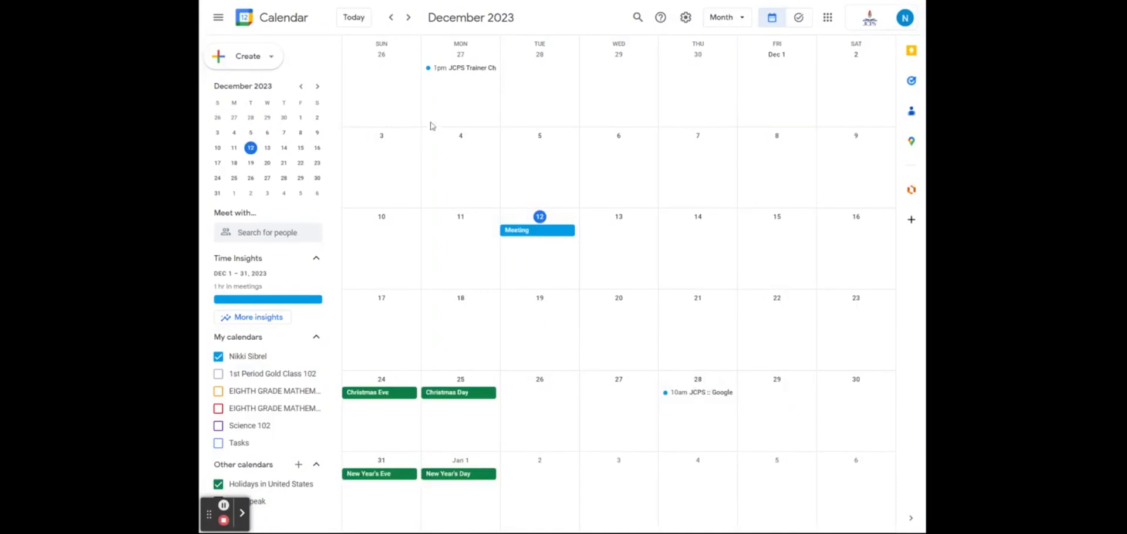
# Step: Create and save the Dec 13 Team Meeting event, 10–11am with three guests, then generate meeting notes
pyautogui.click(614, 237)
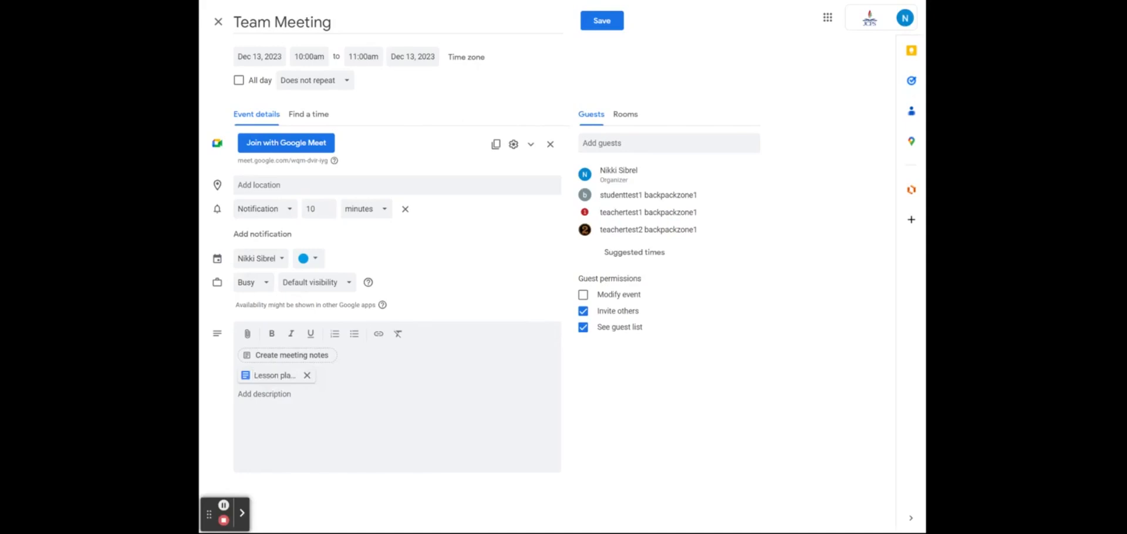
pyautogui.click(595, 28)
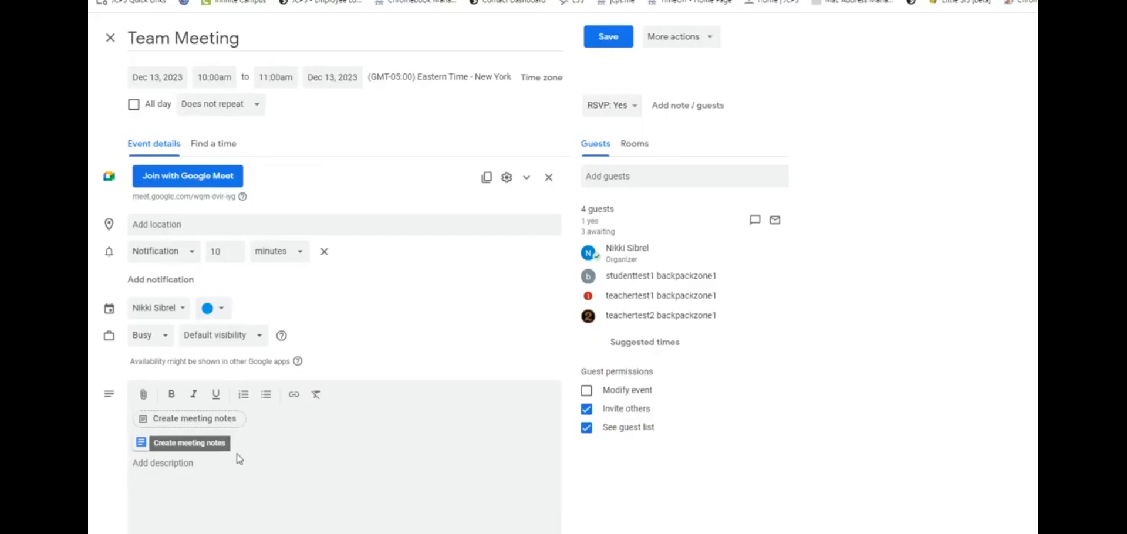
pyautogui.click(222, 427)
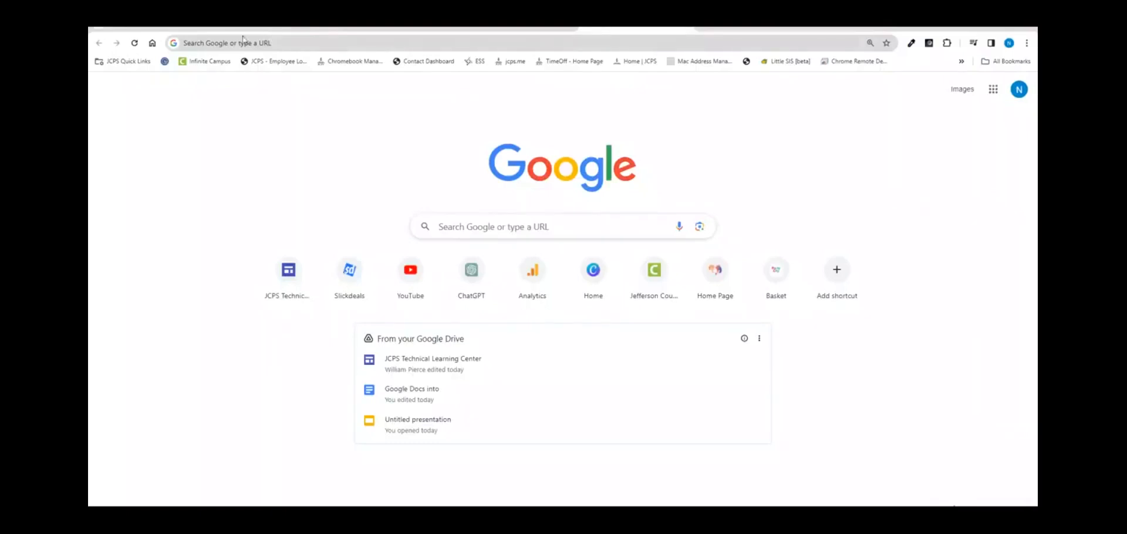
# Step: Enter doc.new in the address bar to create a blank Google Doc
pyautogui.click(245, 42)
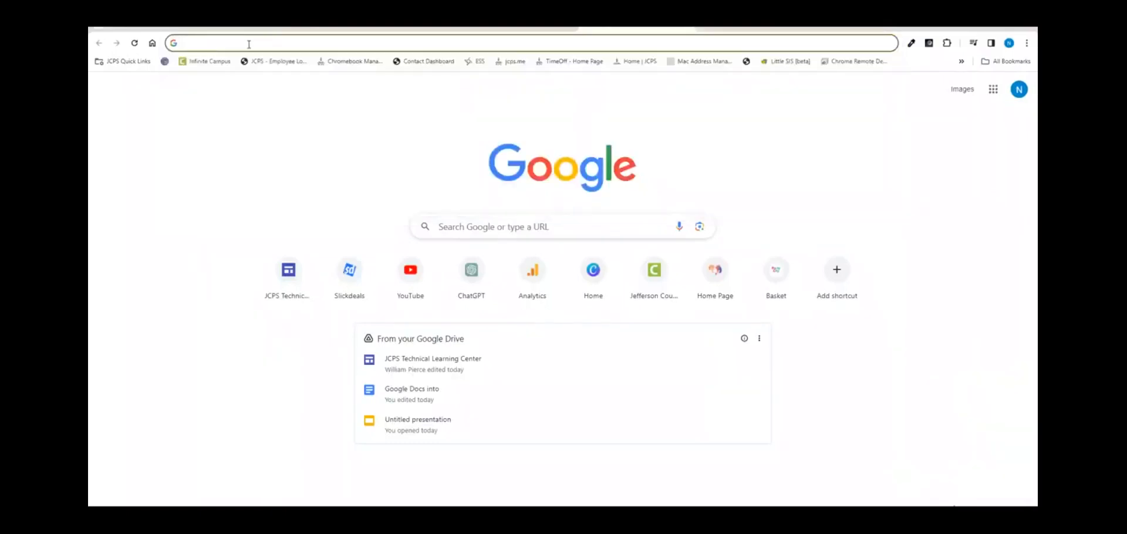
pyautogui.write('doc')
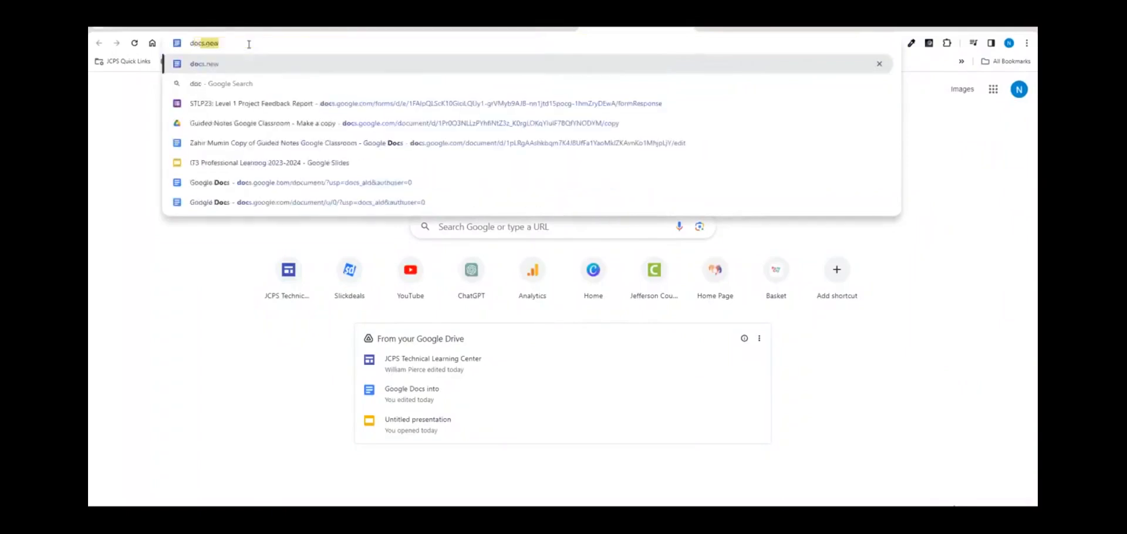
pyautogui.write('.new')
pyautogui.press('Return')
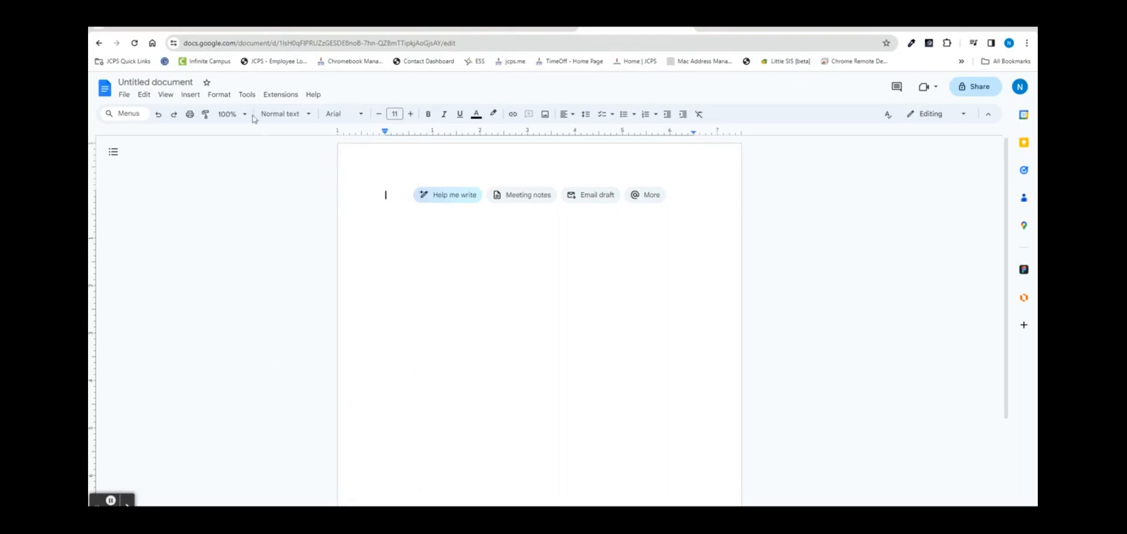
# Step: Insert a meeting notes block filled from the Dec 13 Team Meeting calendar event
pyautogui.click(190, 95)
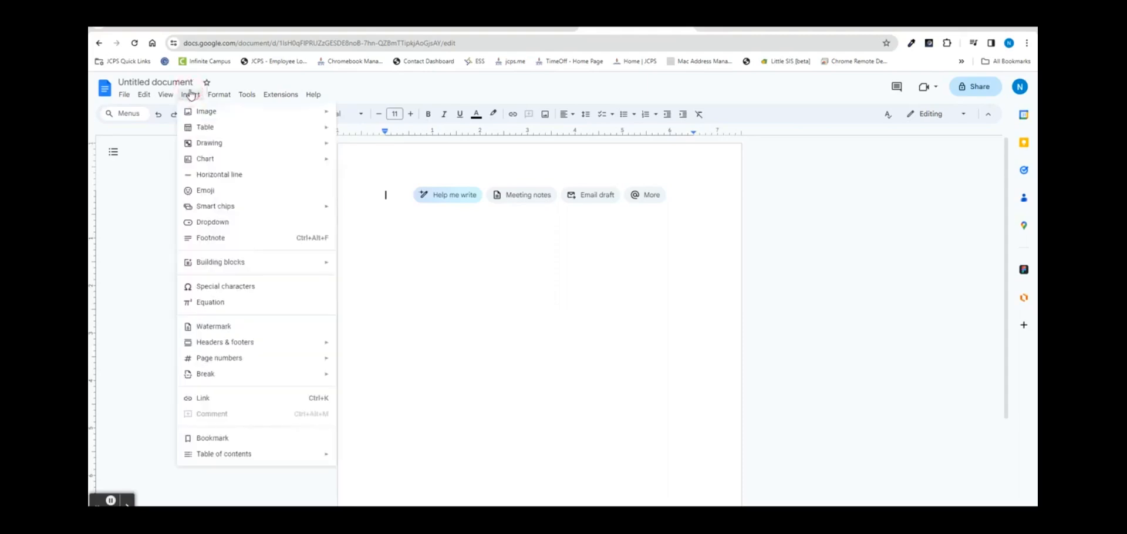
pyautogui.moveTo(288, 268)
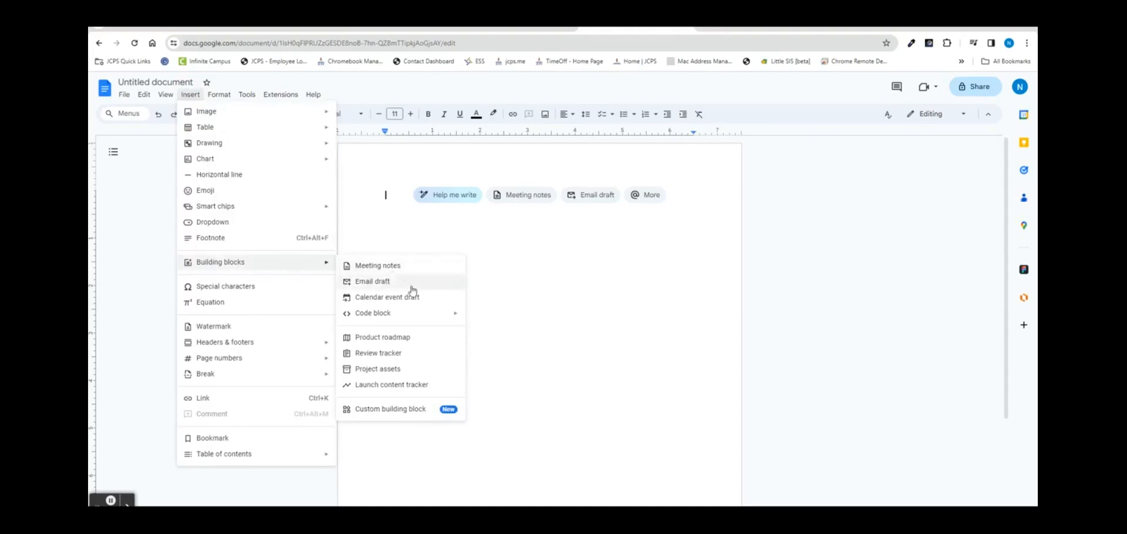
pyautogui.moveTo(420, 323)
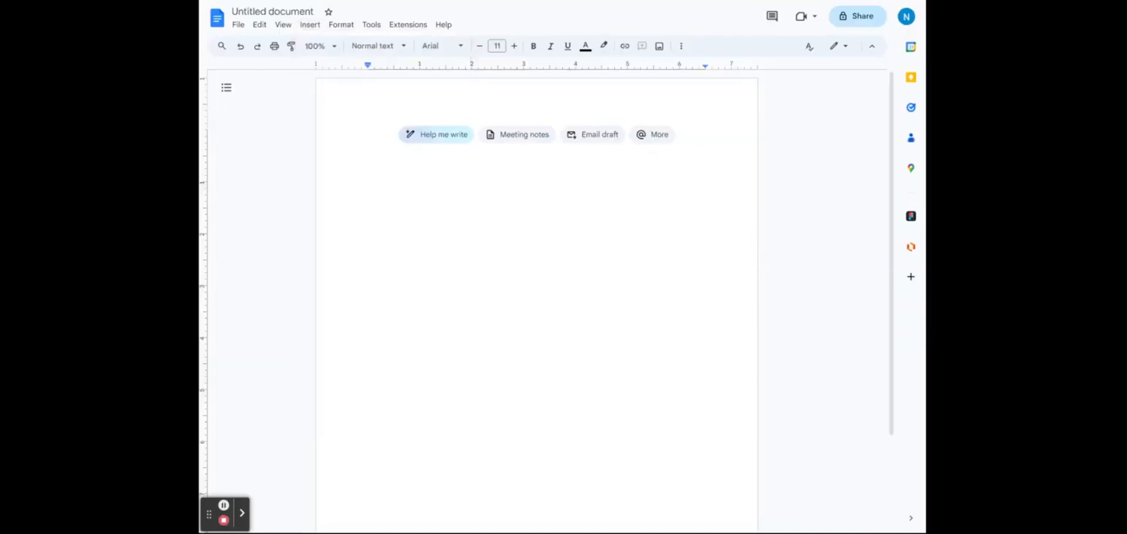
pyautogui.click(523, 136)
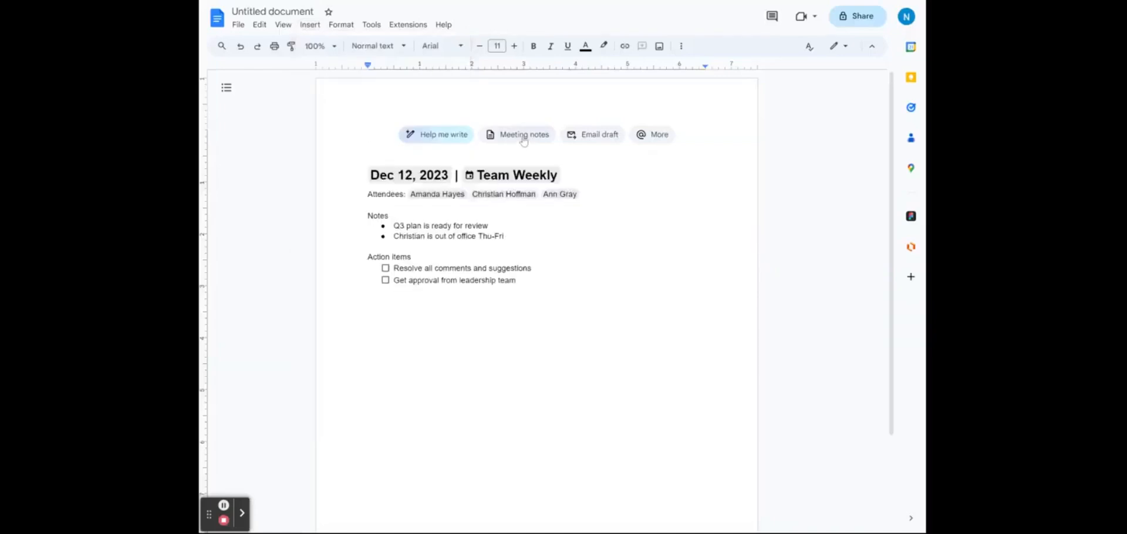
pyautogui.click(523, 138)
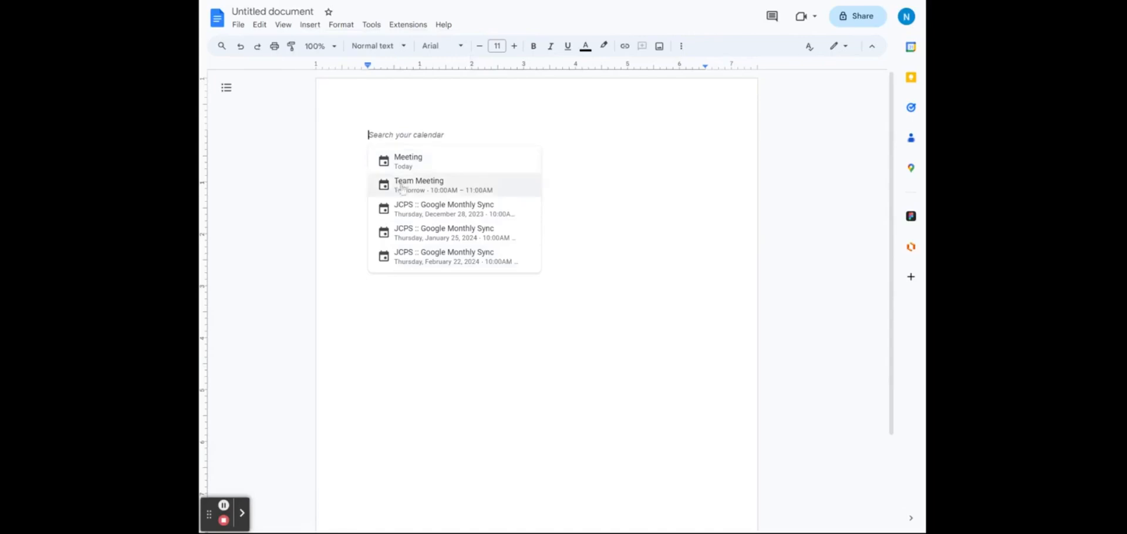
pyautogui.click(423, 186)
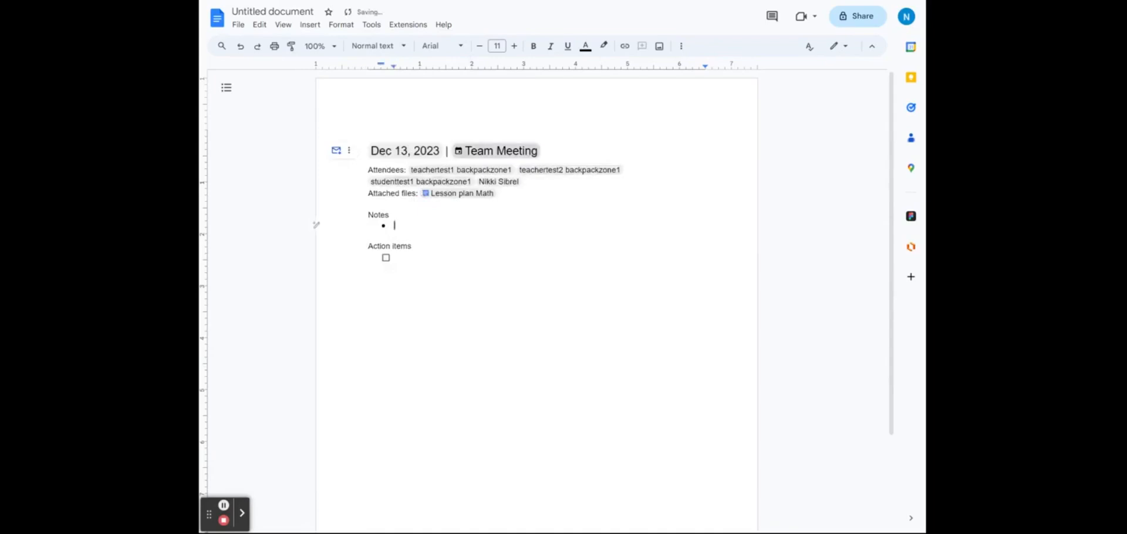
pyautogui.moveTo(509, 159)
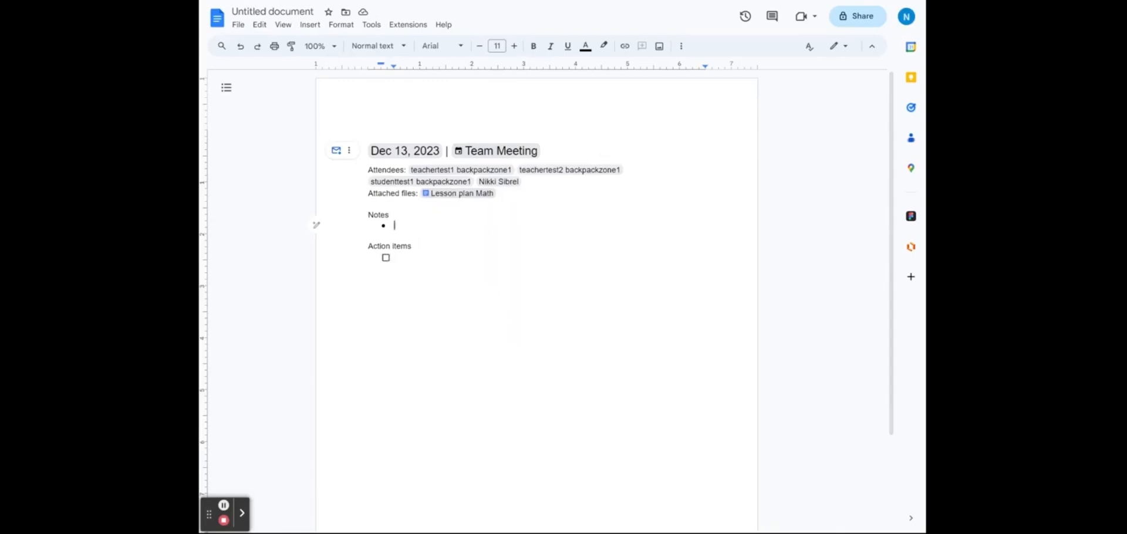
# Step: Add 'Mrs. Smith' to the field trip plan action item
pyautogui.click(399, 258)
pyautogui.write('Mrs. Smith Field trip plan')
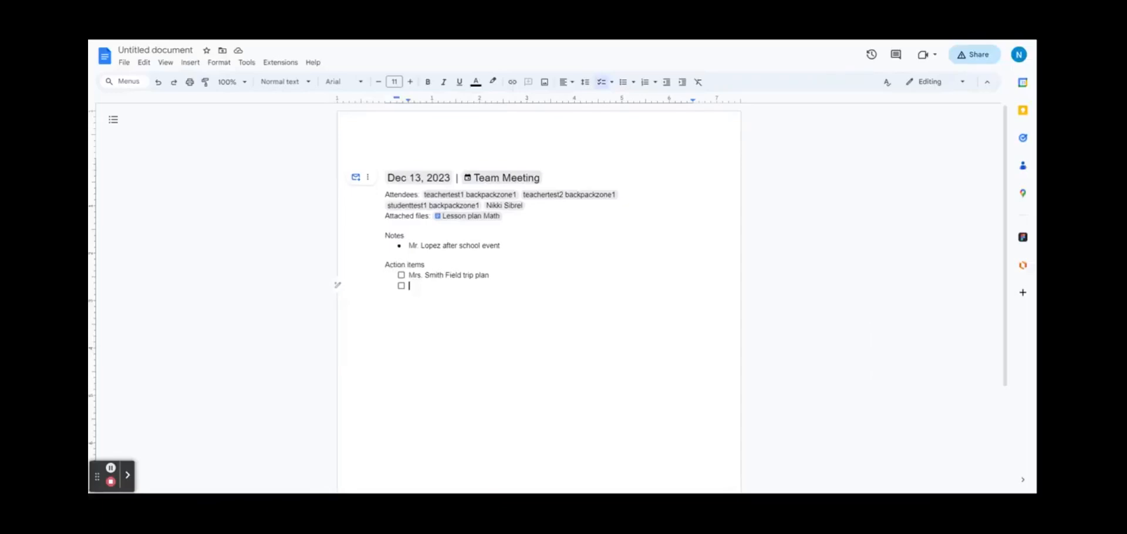
pyautogui.moveTo(498, 280)
pyautogui.mouseDown()
pyautogui.moveTo(397, 283)
pyautogui.moveTo(491, 272)
pyautogui.mouseUp()
pyautogui.press('Down')
# Step: Toggle the second line's checkbox off and on, then check and uncheck the field trip item
pyautogui.click(598, 83)
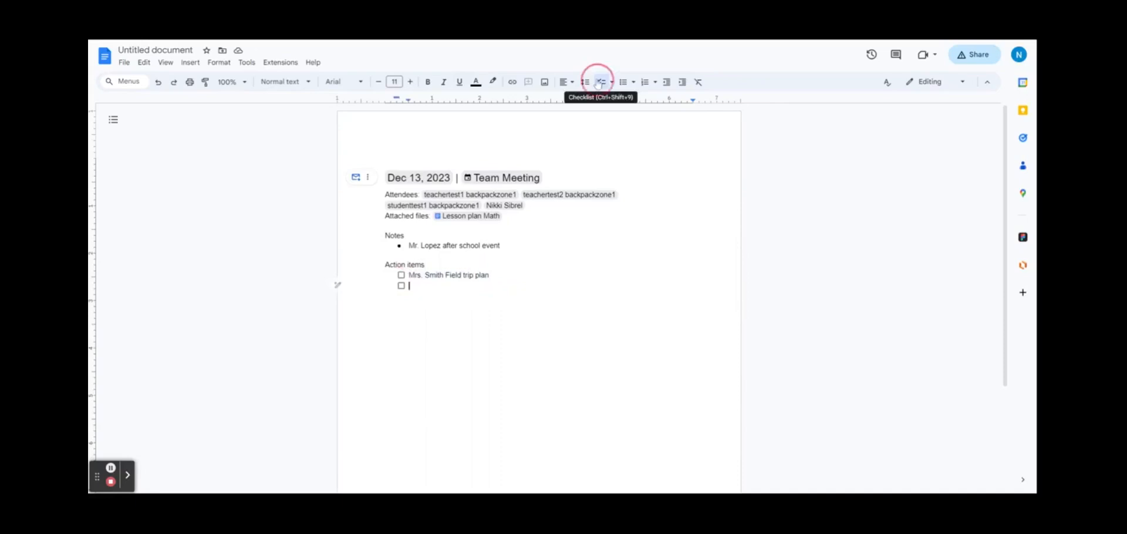
pyautogui.click(597, 83)
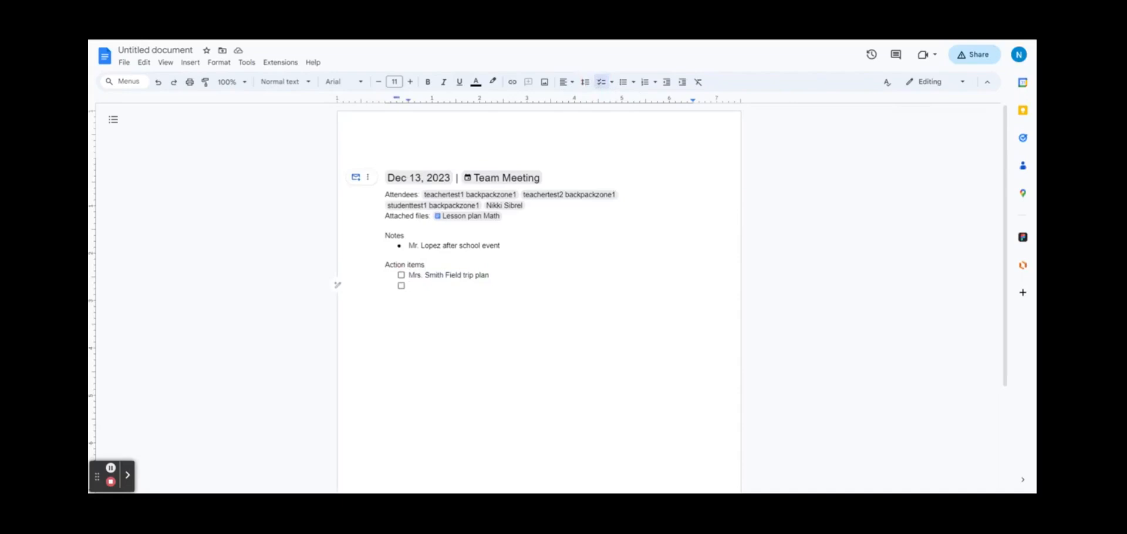
pyautogui.click(401, 275)
pyautogui.hotkey('ctrl', 'z')
# Step: Add 'Plan fund raiser' and 'Spirit day' as action items
pyautogui.write('Plan fund raiser')
pyautogui.press('Return')
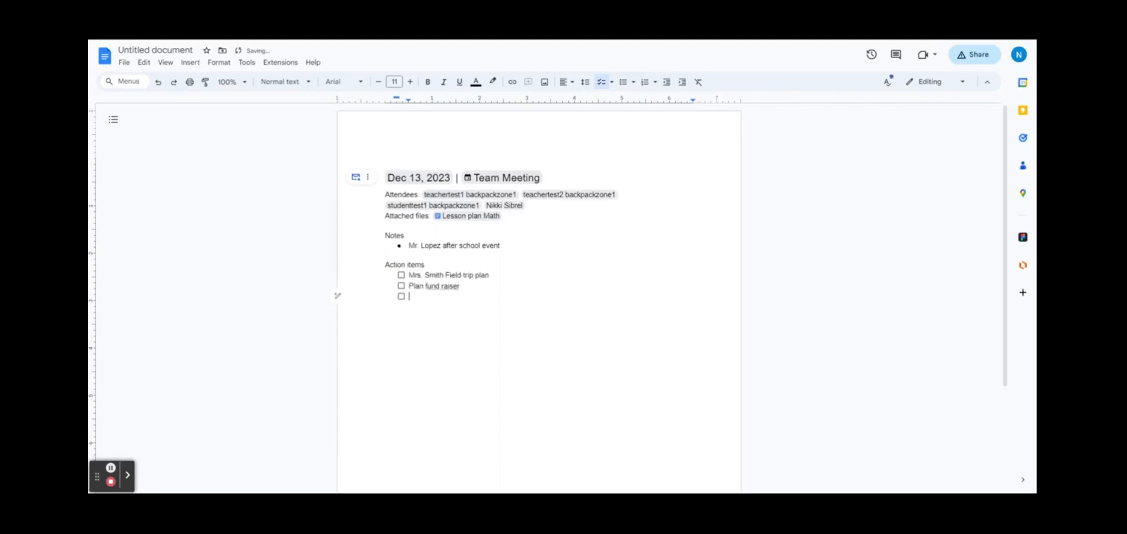
pyautogui.write('Spirit day')
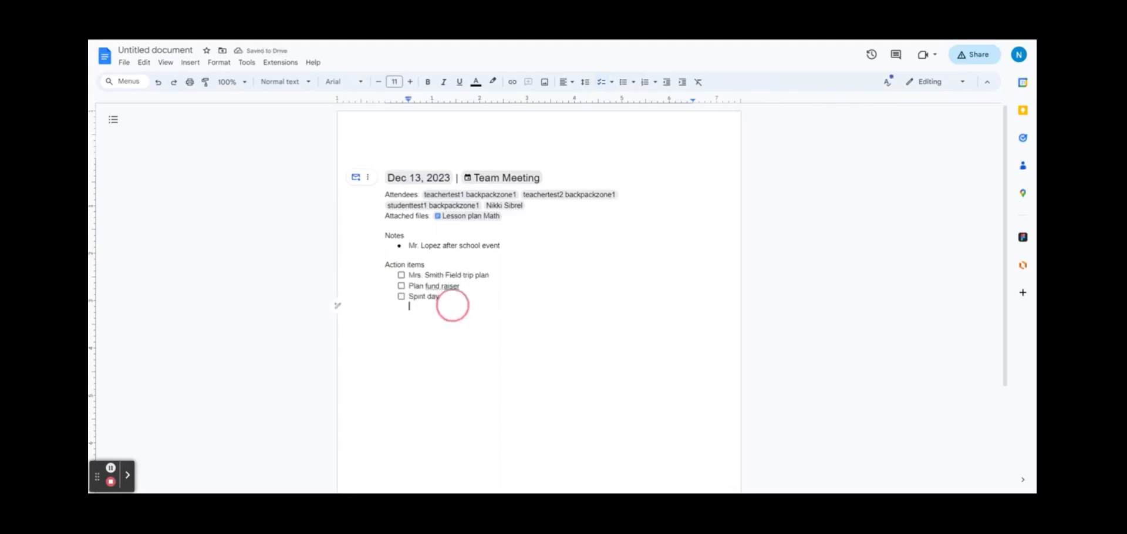
# Step: Try bullets and numbering on the three items, return to Checklist, and test Spirit day's checkbox
pyautogui.moveTo(452, 302); pyautogui.dragTo(388, 273)
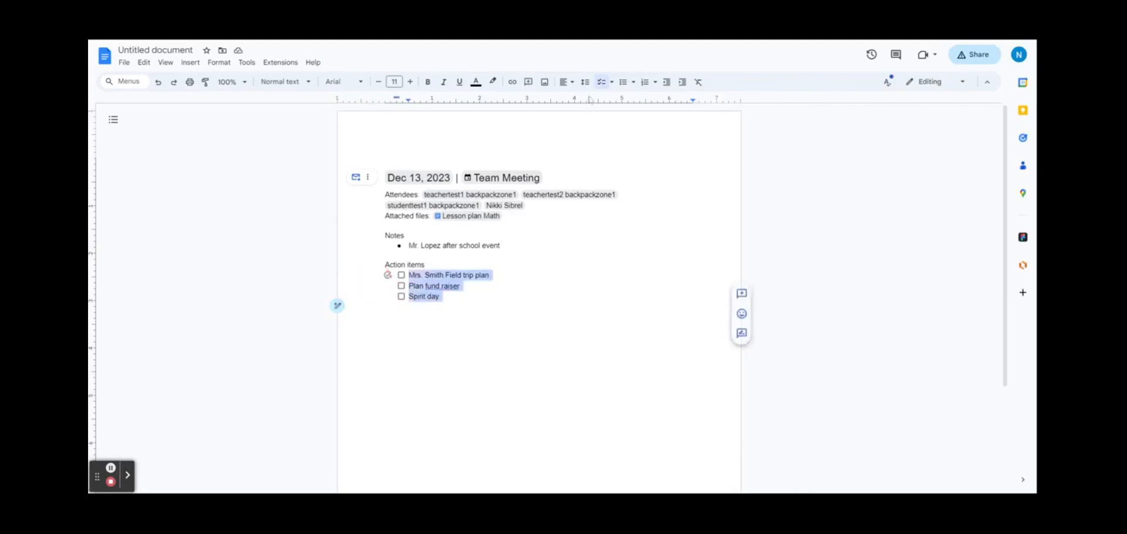
pyautogui.click(624, 83)
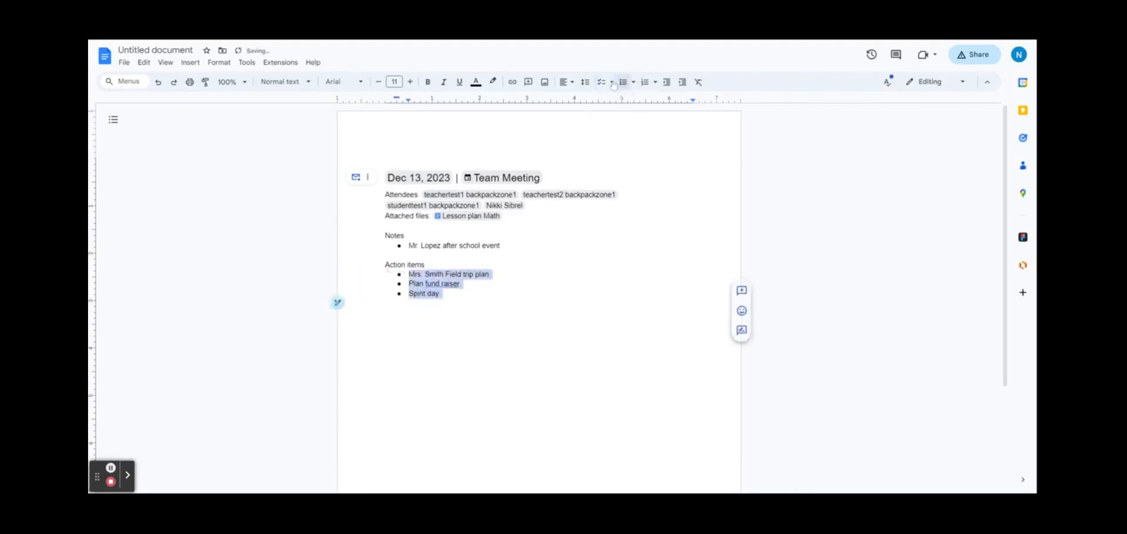
pyautogui.click(644, 83)
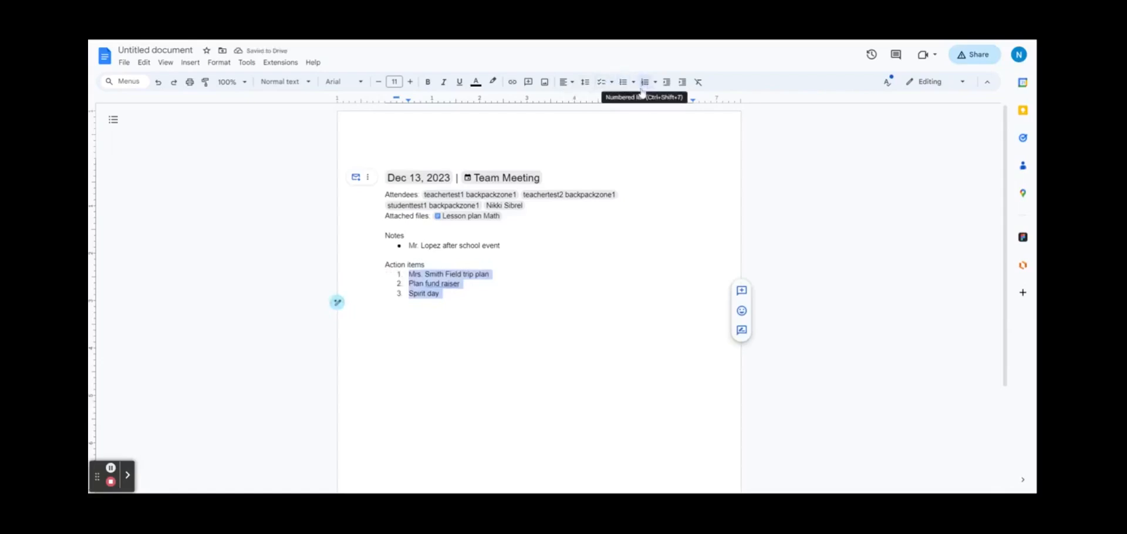
pyautogui.click(602, 82)
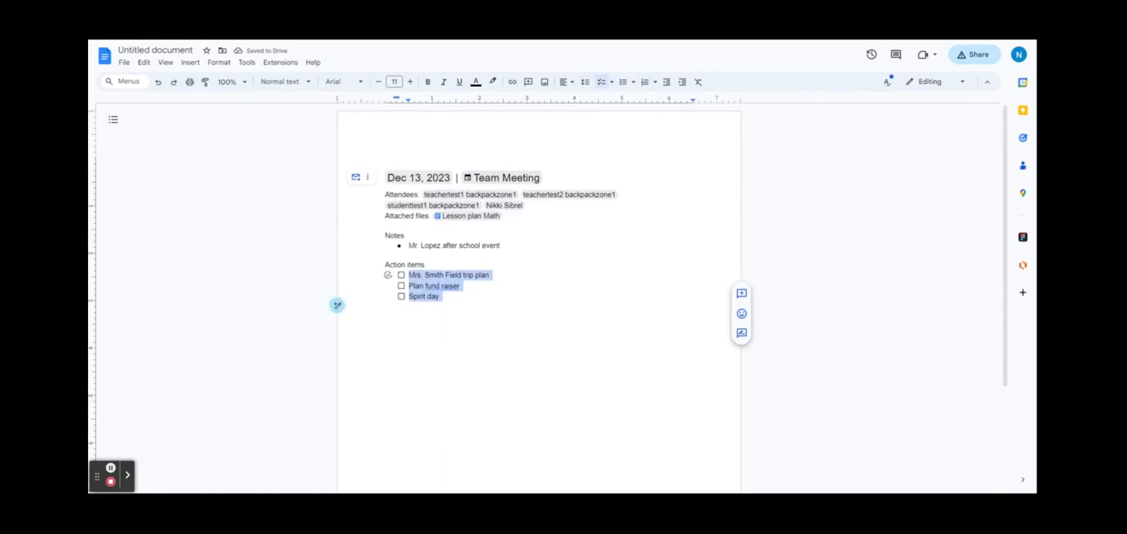
pyautogui.click(402, 297)
pyautogui.click(402, 296)
pyautogui.click(411, 307)
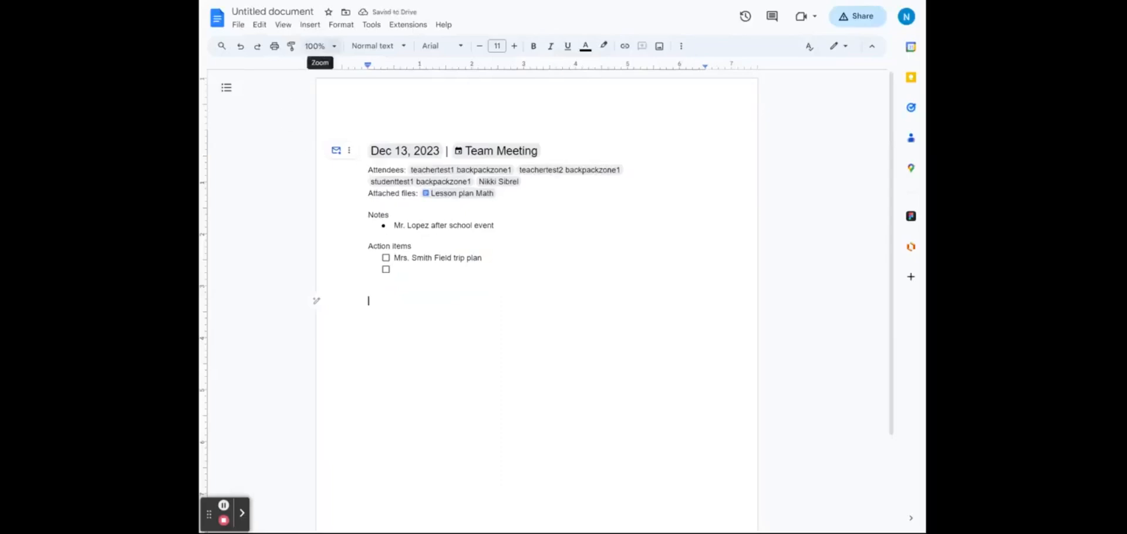
# Step: Insert a calendar event draft running Feb 1, 2024, 9:00 AM to 1:30 PM
pyautogui.click(310, 25)
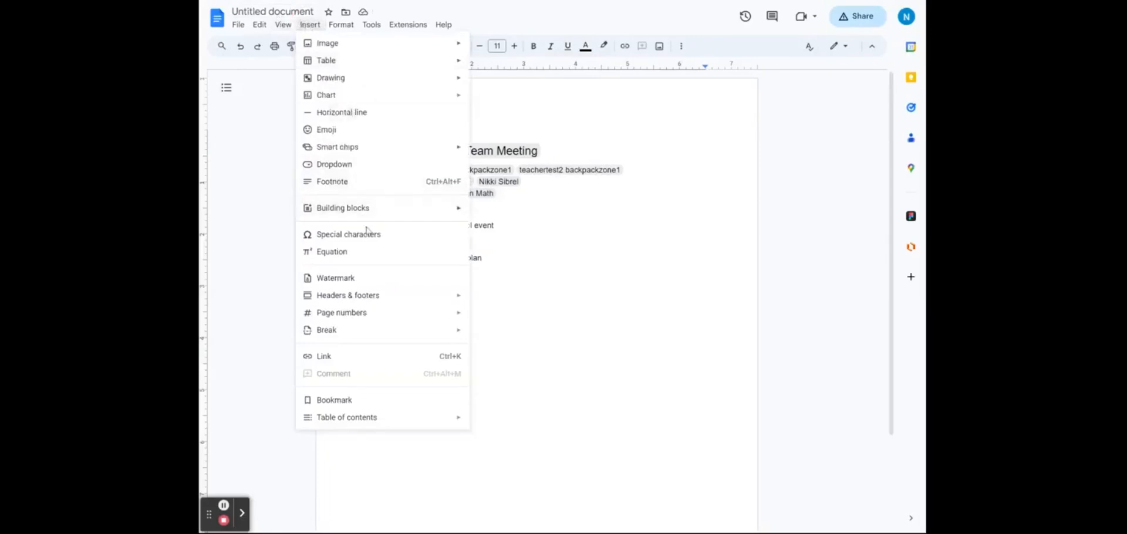
pyautogui.moveTo(368, 210)
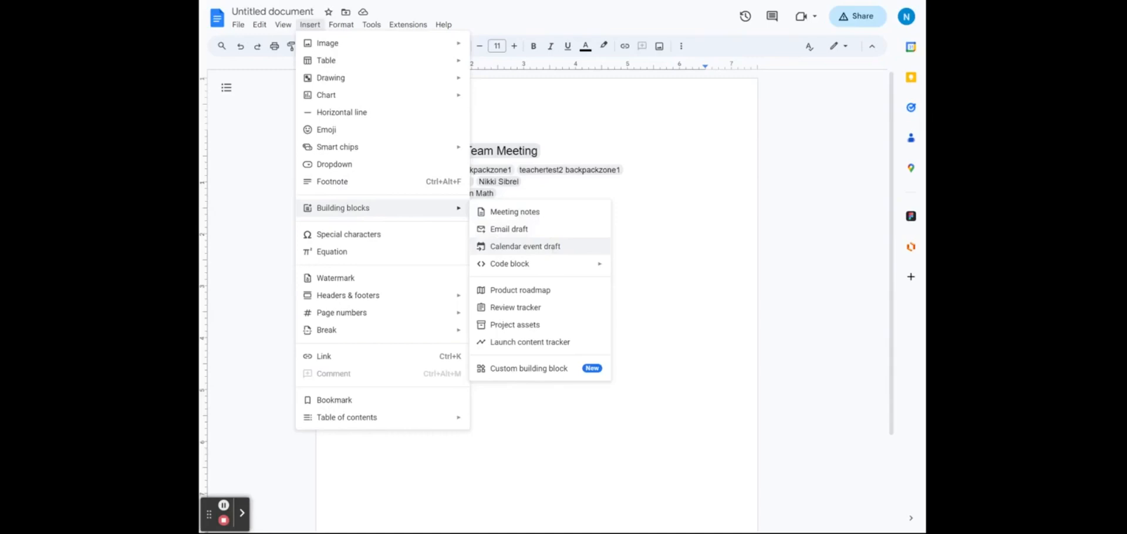
pyautogui.click(552, 253)
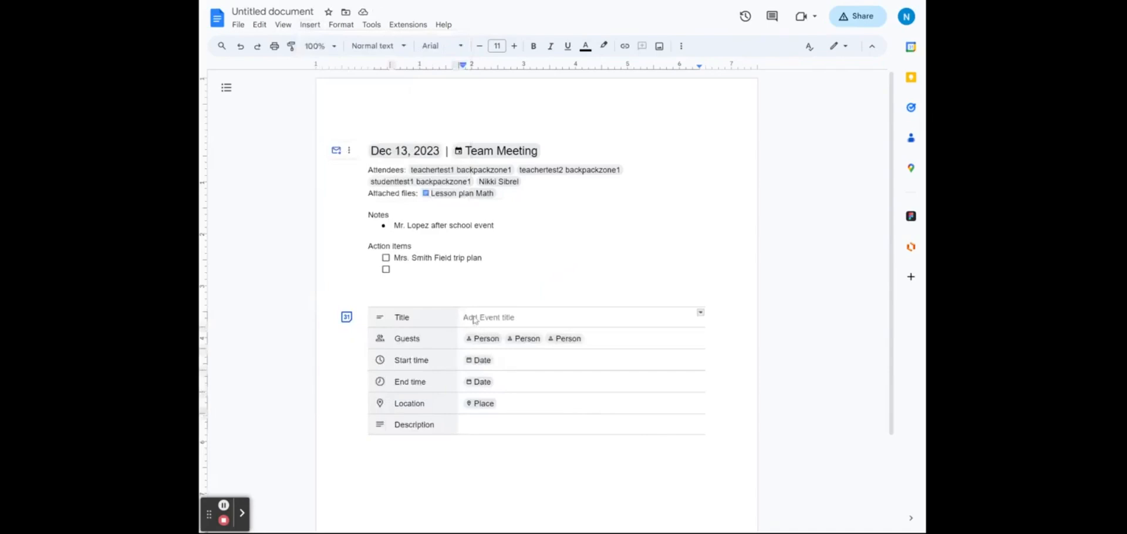
pyautogui.click(480, 361)
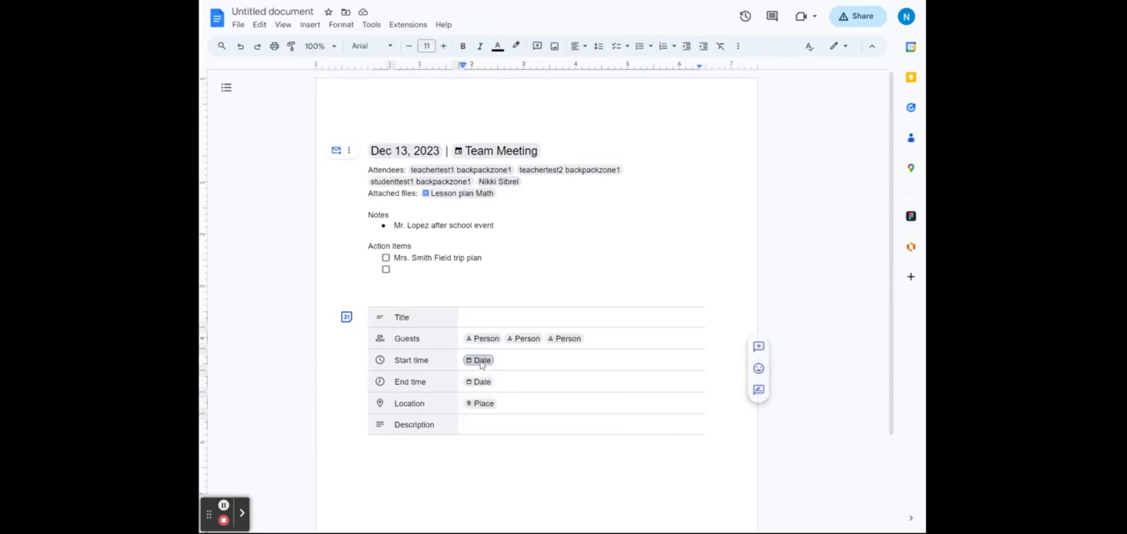
pyautogui.click(482, 362)
pyautogui.click(586, 473)
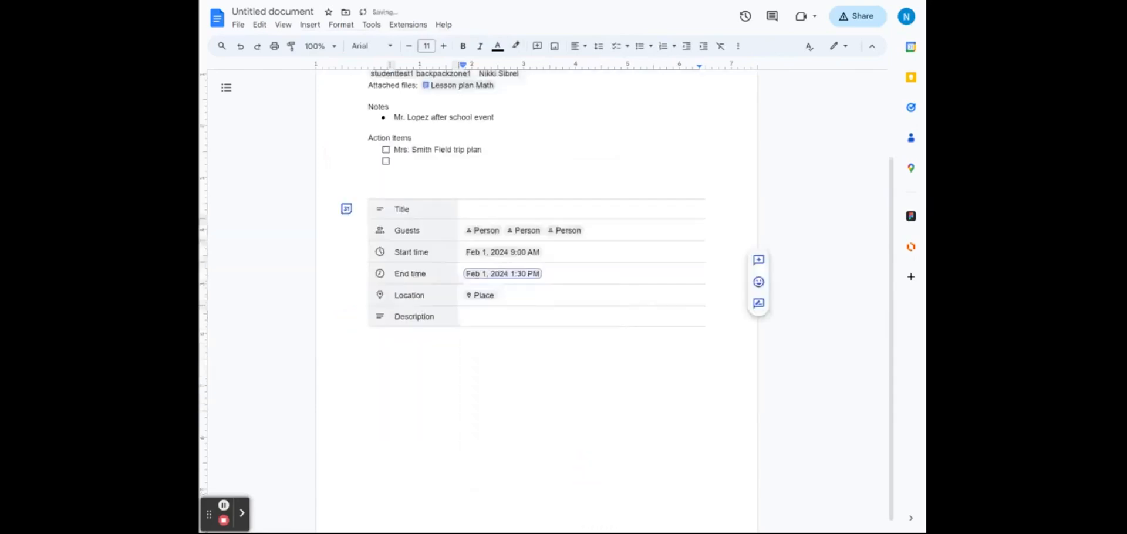
# Step: Set the event's place to Zoo Atlanta
pyautogui.click(482, 295)
pyautogui.click(510, 321)
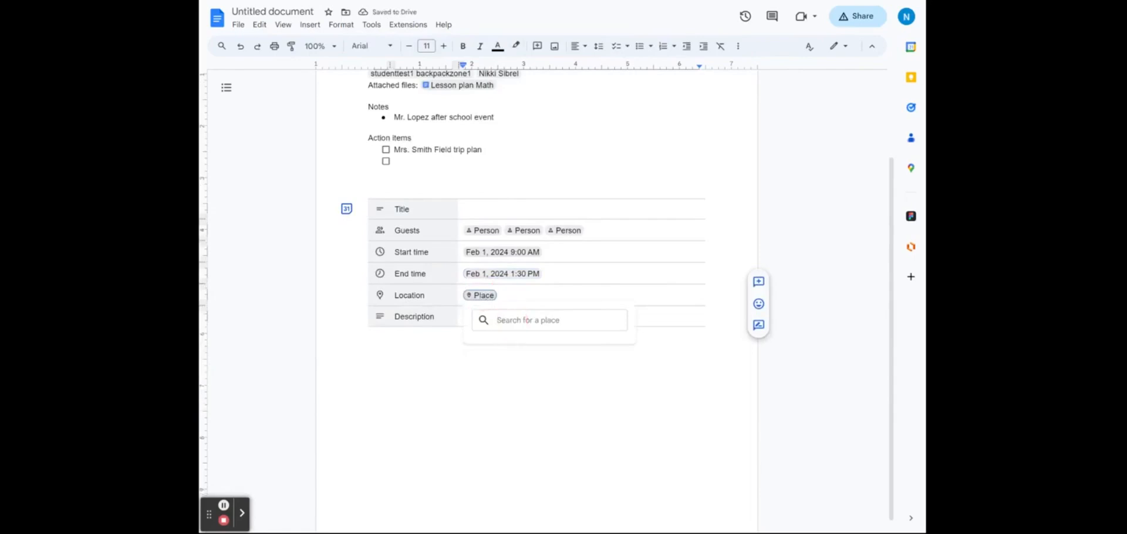
pyautogui.write('zoo')
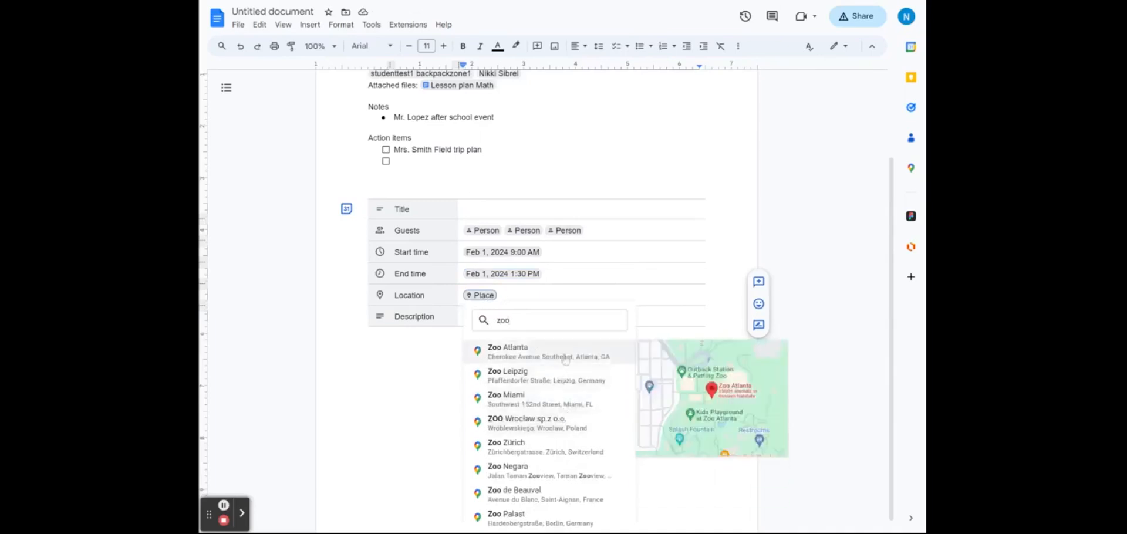
pyautogui.click(721, 409)
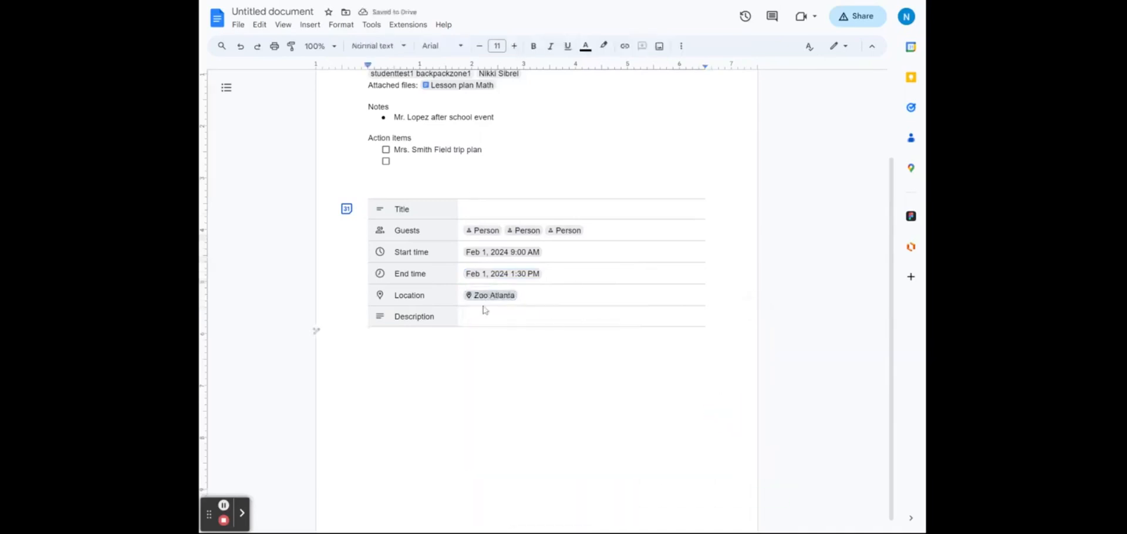
# Step: Click into the event title, then move to the line below the table
pyautogui.click(488, 207)
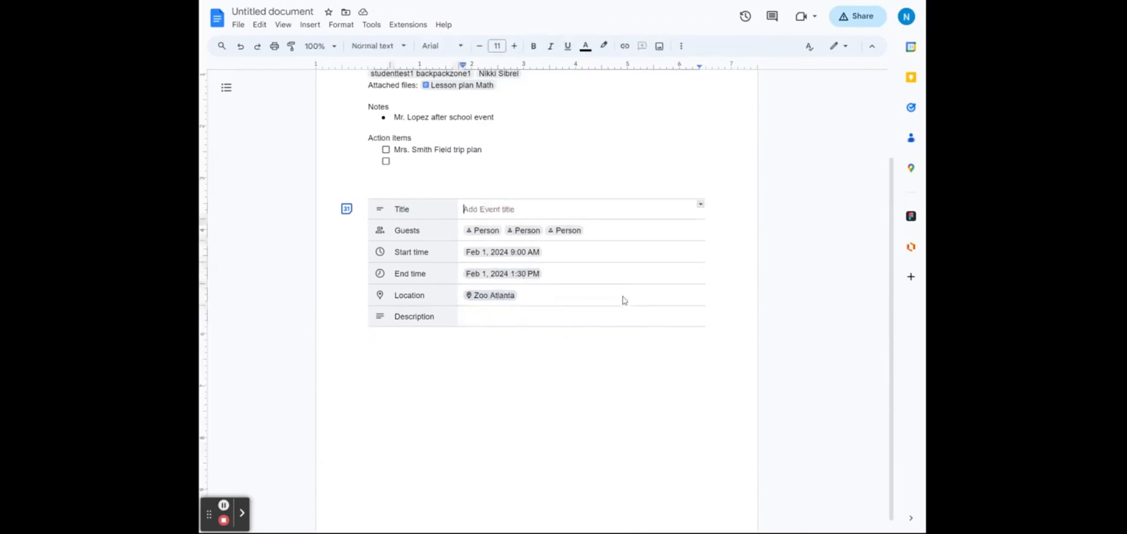
pyautogui.click(596, 360)
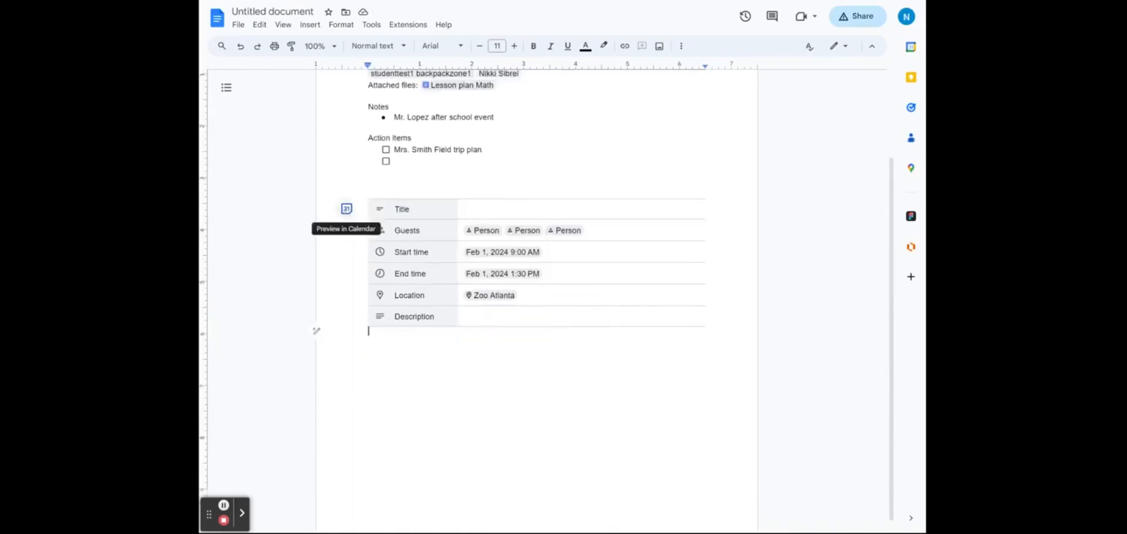
pyautogui.click(310, 25)
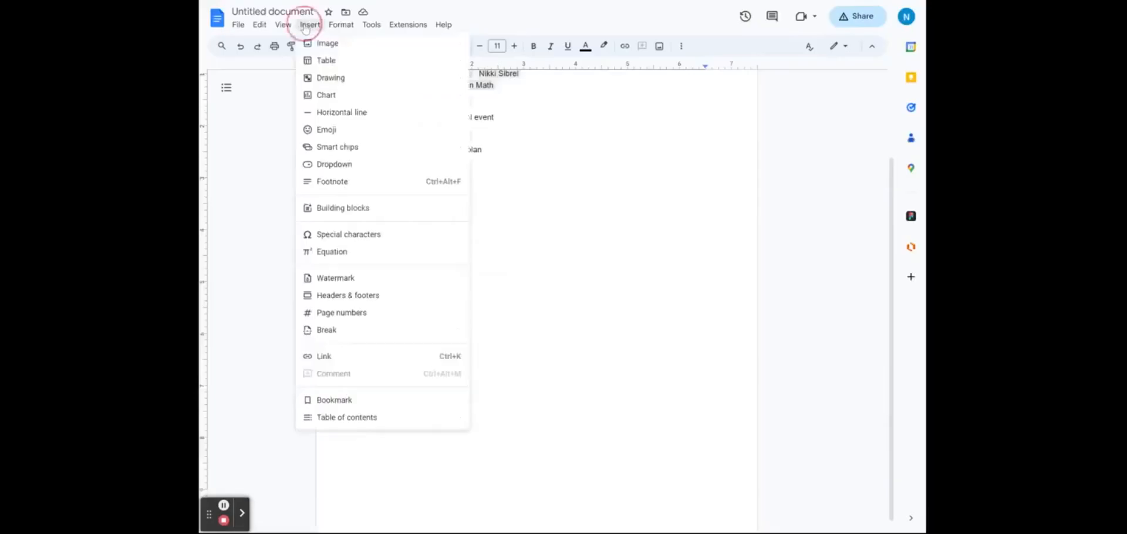
# Step: Insert a review tracker table and set a reviewer and a row's review status
pyautogui.moveTo(438, 211)
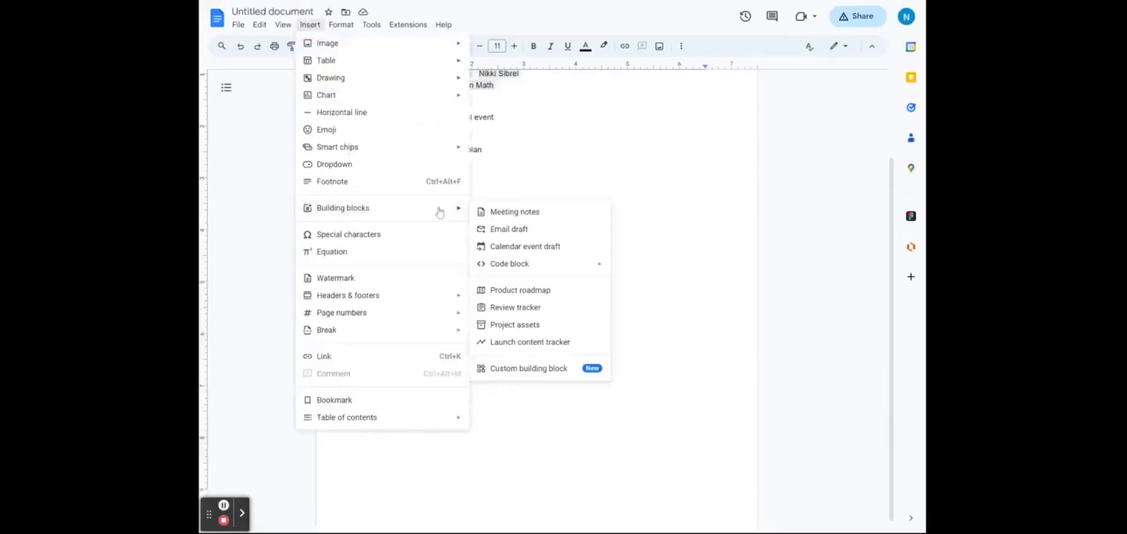
pyautogui.click(565, 307)
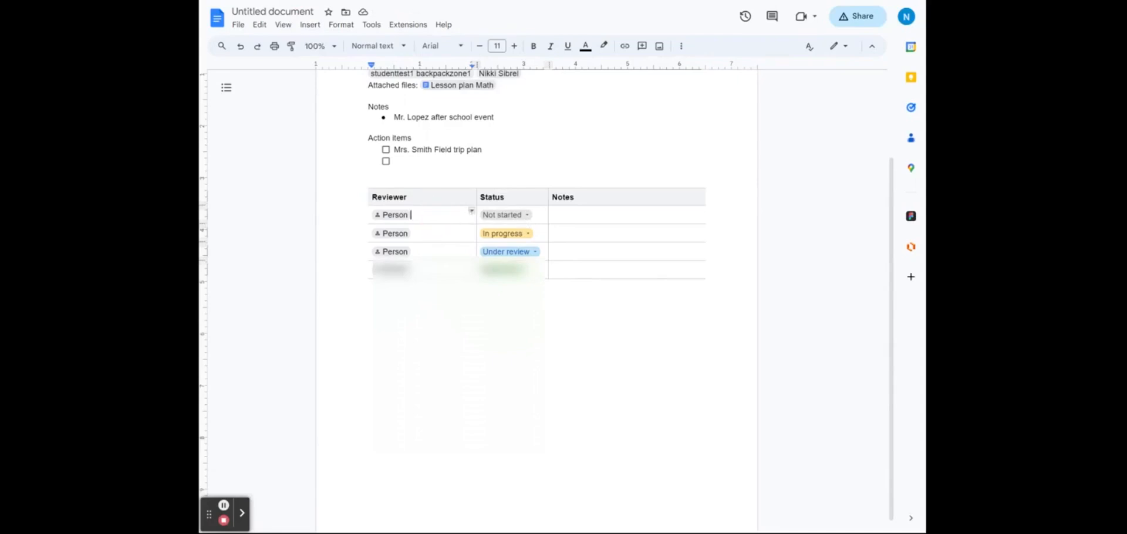
pyautogui.click(398, 217)
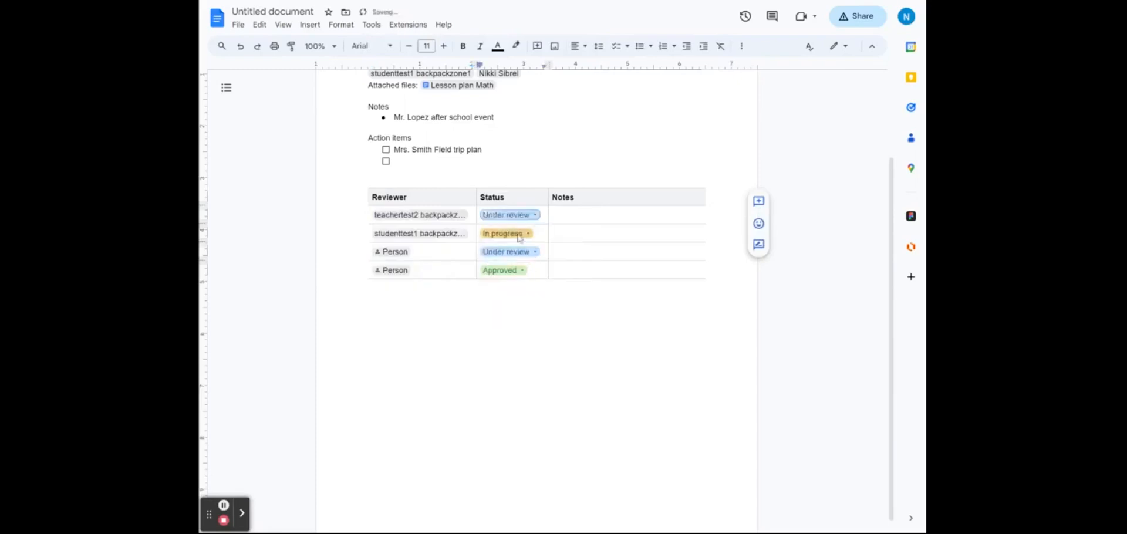
pyautogui.click(519, 234)
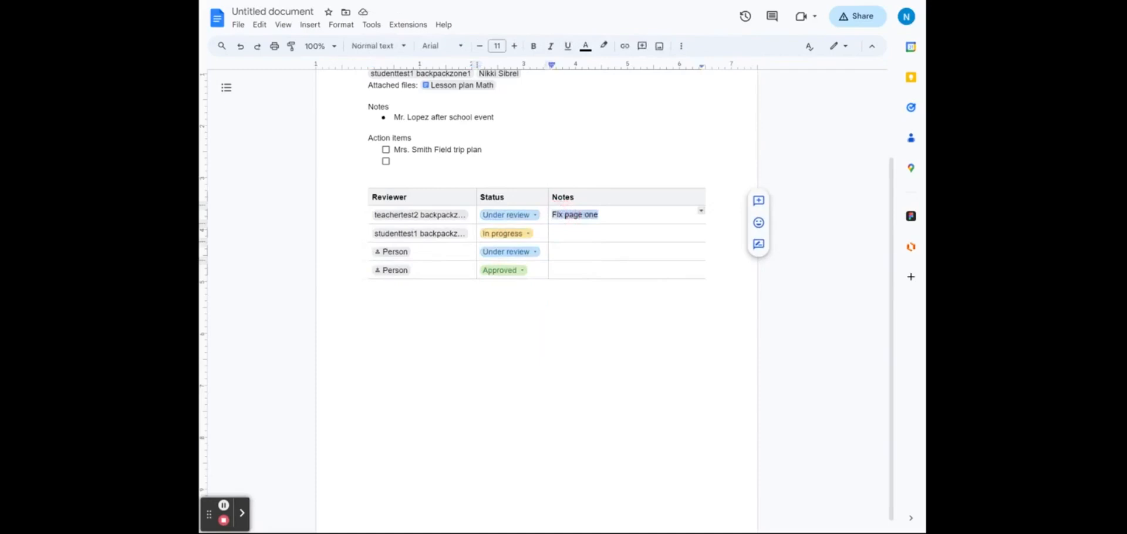
# Step: Add two new Person rows below the Approved row
pyautogui.click(561, 234)
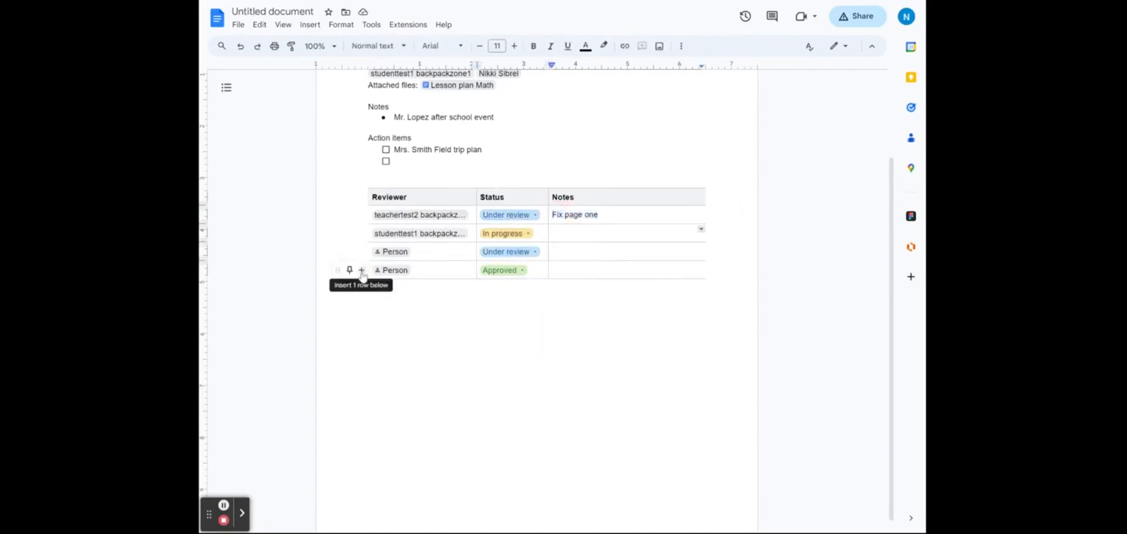
pyautogui.click(361, 270)
pyautogui.click(363, 289)
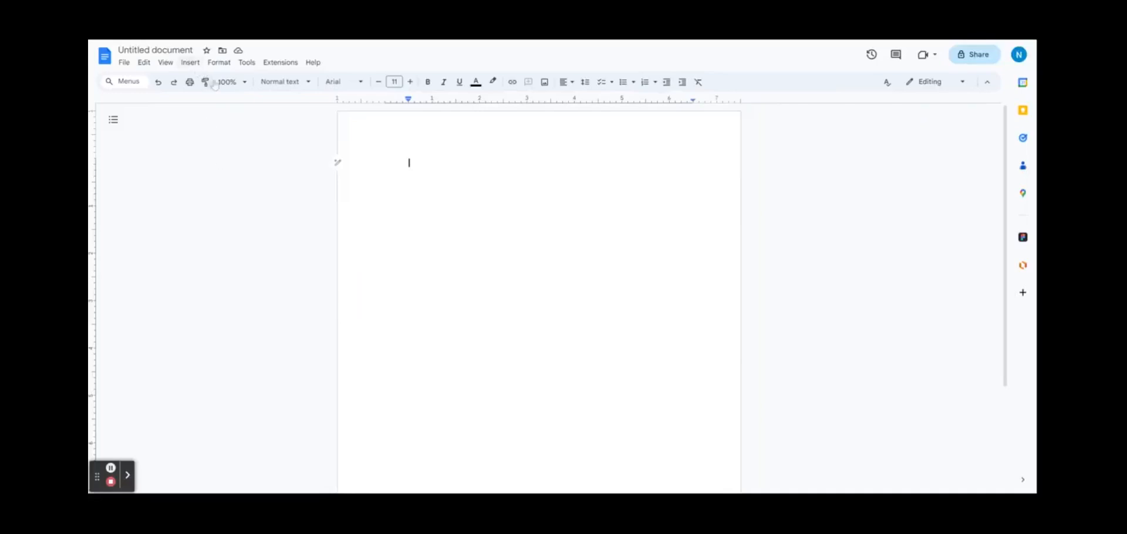
# Step: Insert the Product roadmap table and retitle its first header 'Geology Project'
pyautogui.click(190, 66)
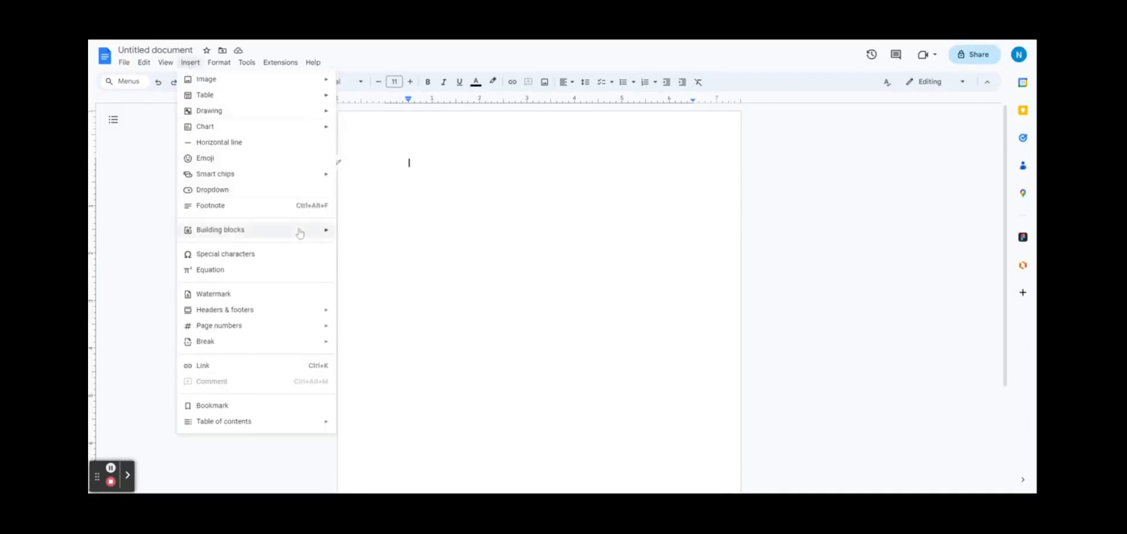
pyautogui.moveTo(300, 234)
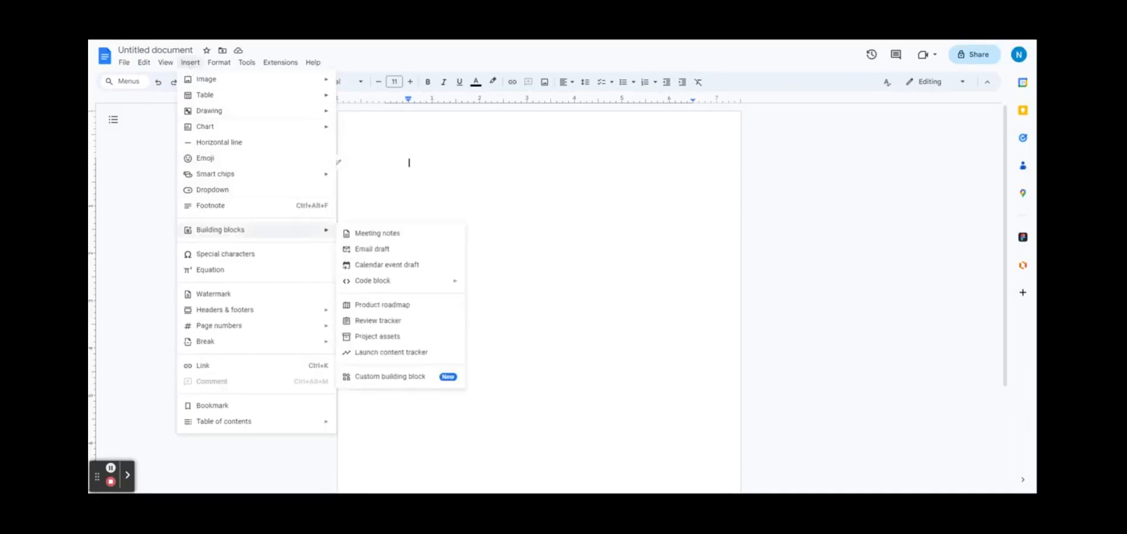
pyautogui.click(407, 304)
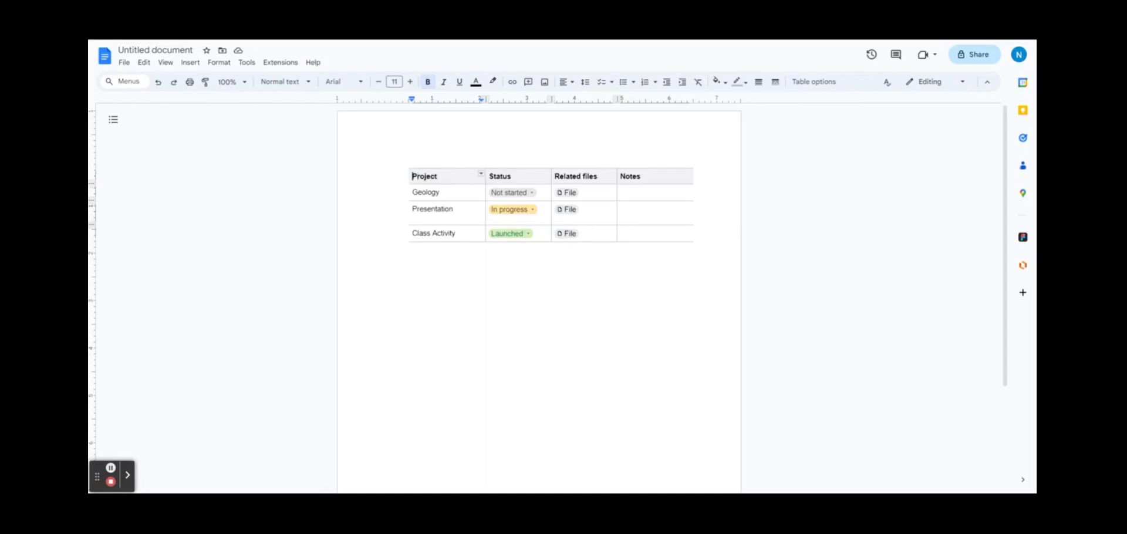
pyautogui.write('Geology')
# Step: Paste the fossils YouTube link below the Geology row's file as a video chip
pyautogui.click(568, 193)
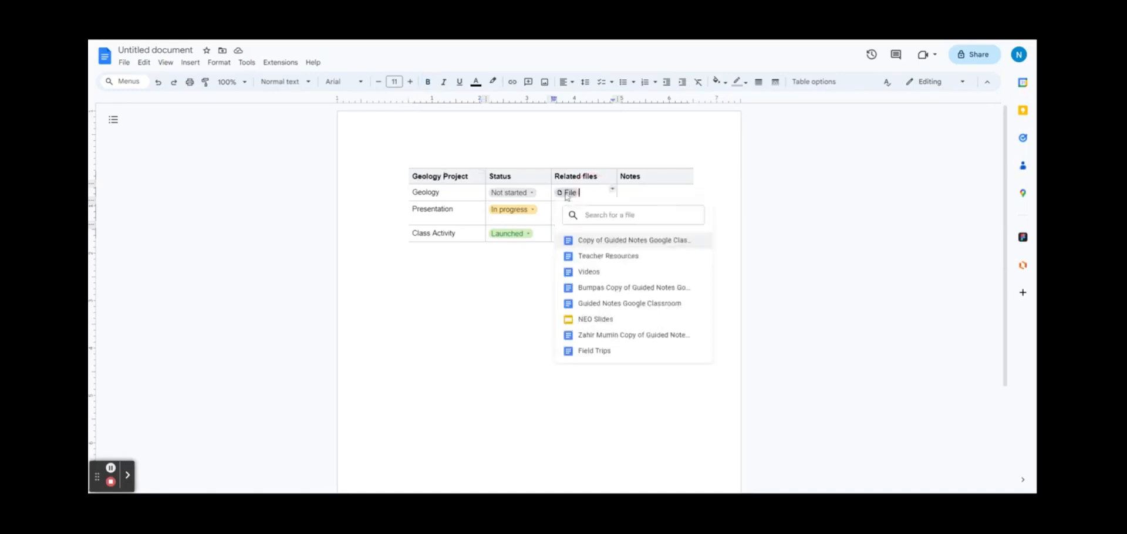
pyautogui.click(582, 193)
pyautogui.press('Return')
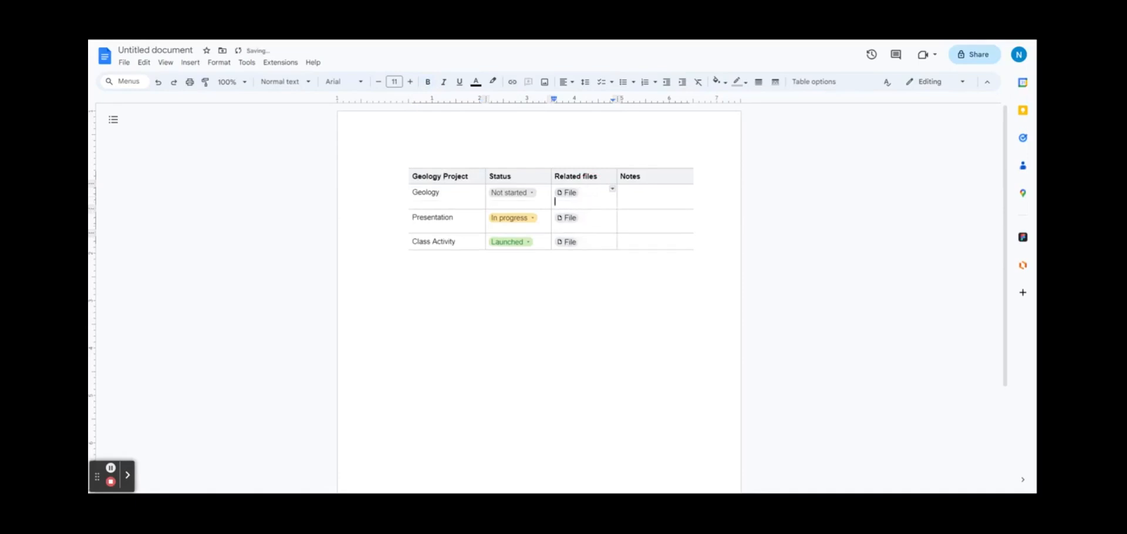
pyautogui.hotkey('ctrl', 'v')
pyautogui.press('Tab')
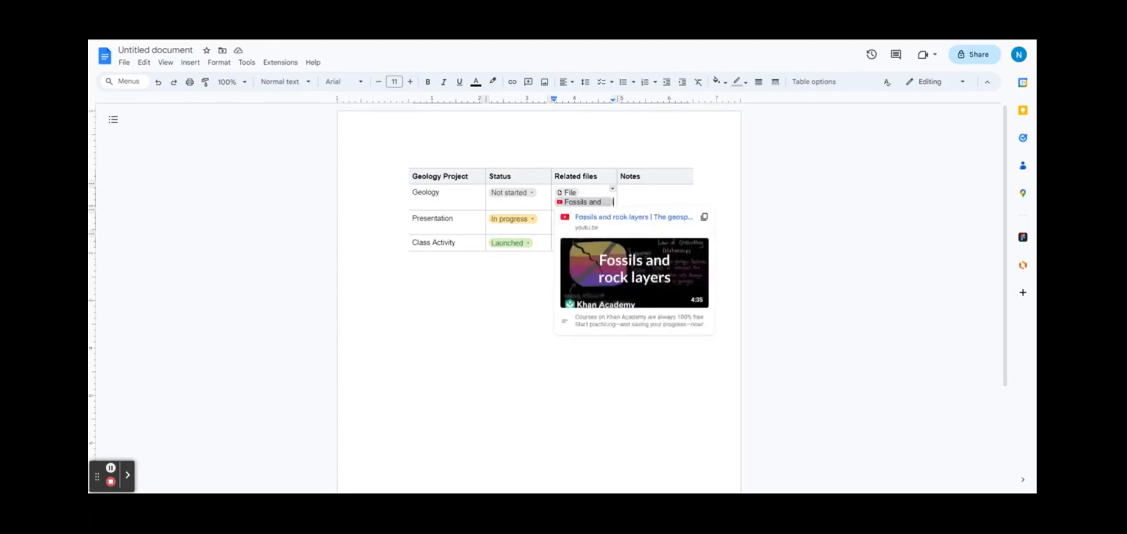
pyautogui.click(337, 266)
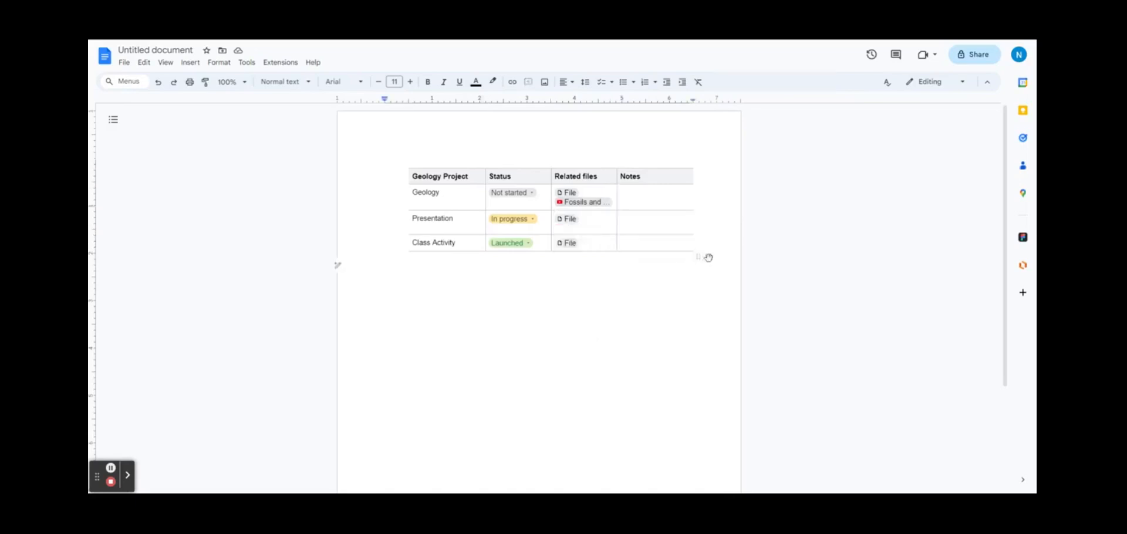
# Step: Glance at the comments, then move into the Class Activity row's Notes cell
pyautogui.click(894, 59)
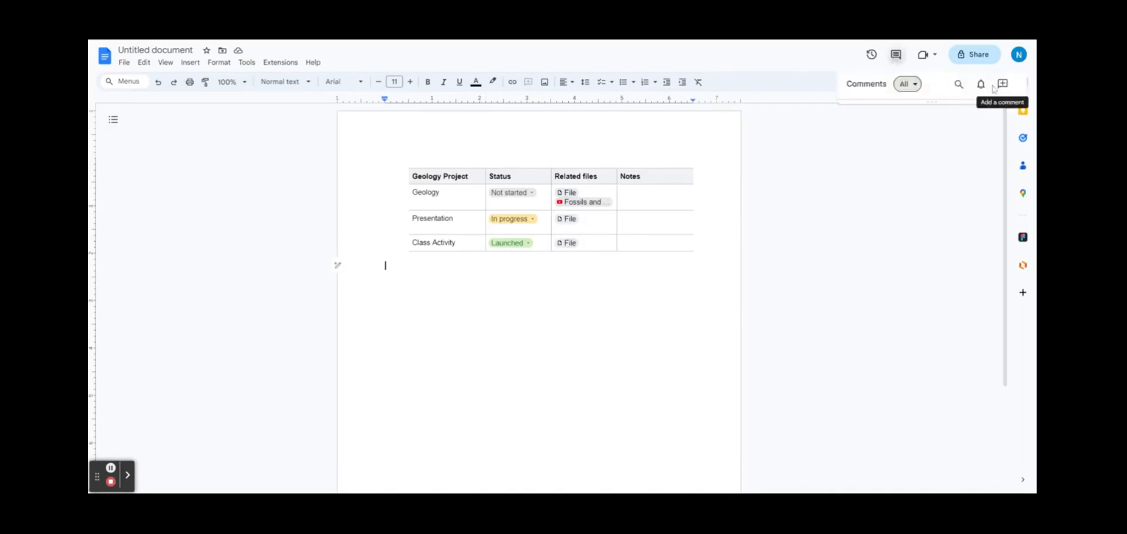
pyautogui.click(655, 218)
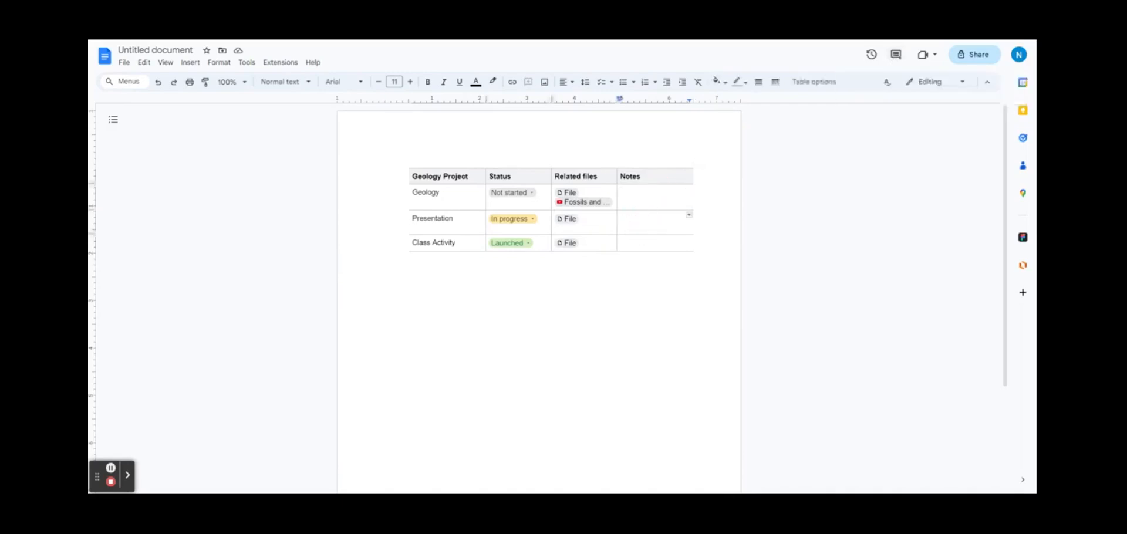
pyautogui.click(645, 247)
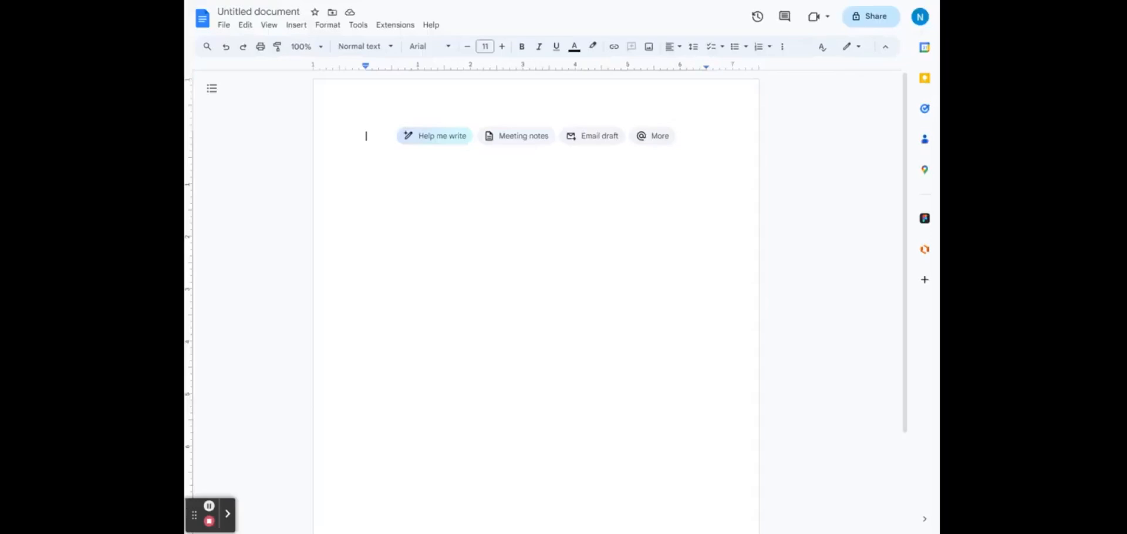
# Step: Insert a 3x2 table with headers K, W and L
pyautogui.click(296, 25)
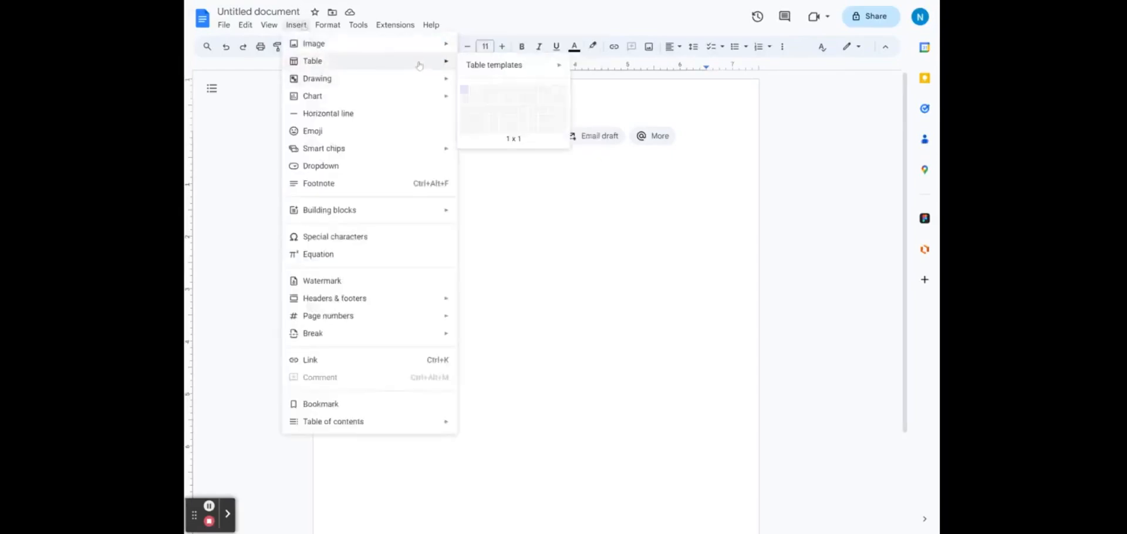
pyautogui.moveTo(476, 68)
pyautogui.click(483, 98)
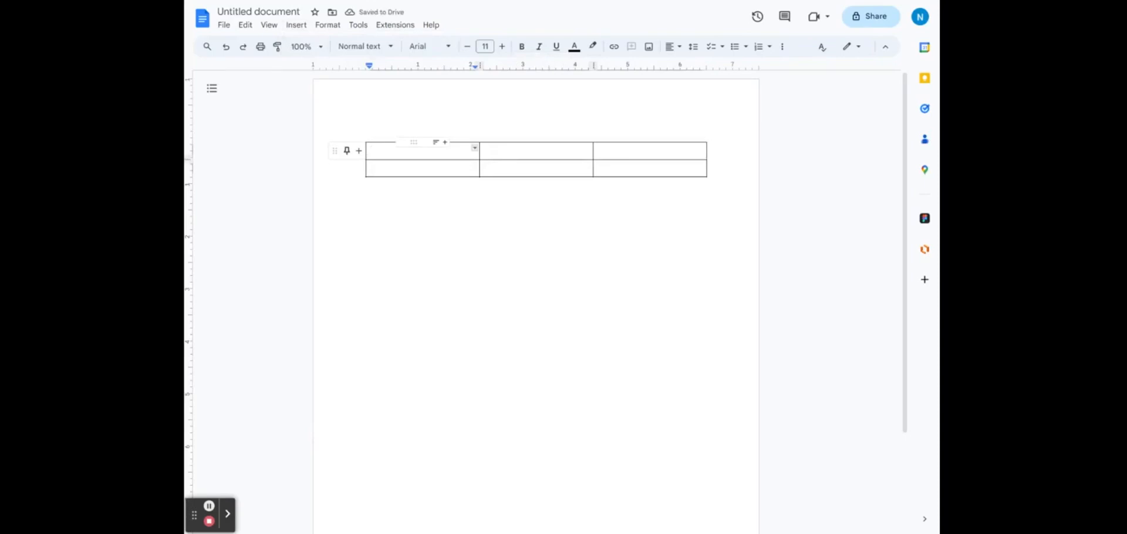
pyautogui.write('K')
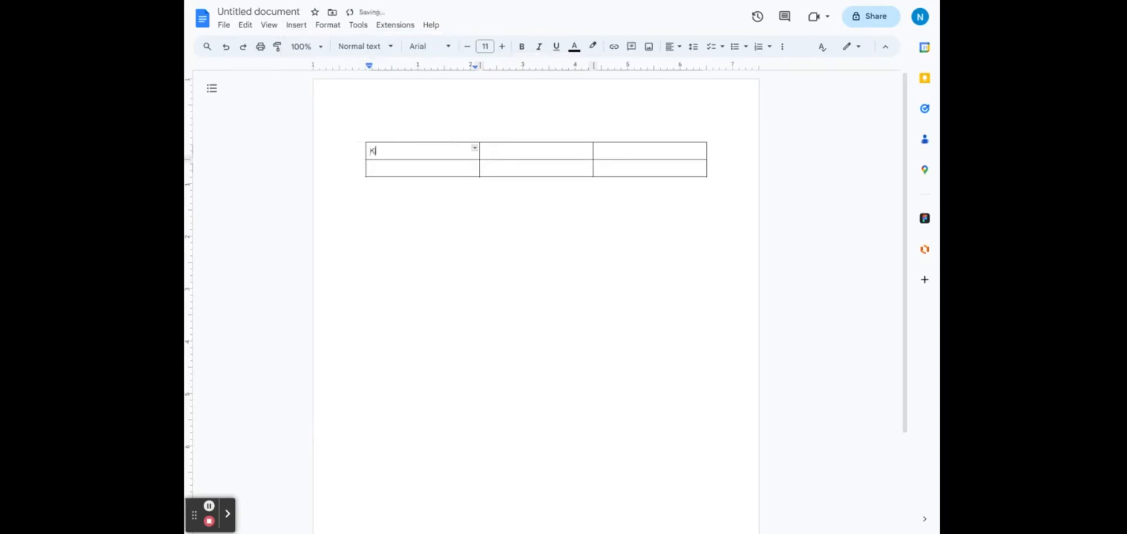
pyautogui.press('Tab')
pyautogui.write('W')
pyautogui.press('Tab')
pyautogui.write('L')
# Step: Make the header row bold, centred and light green, then select the table
pyautogui.moveTo(647, 153); pyautogui.dragTo(411, 157)
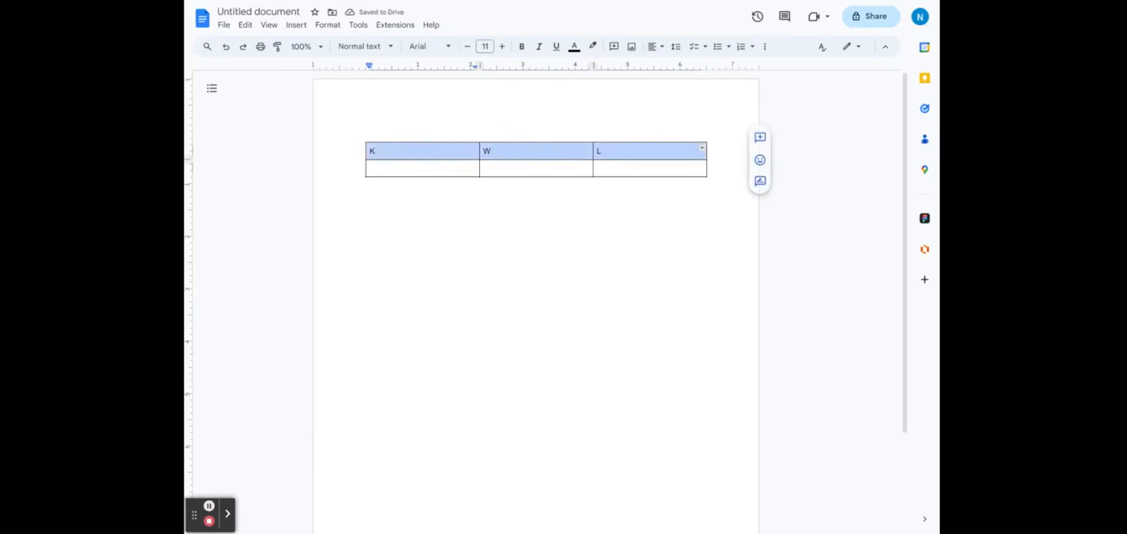
pyautogui.click(522, 47)
pyautogui.click(765, 47)
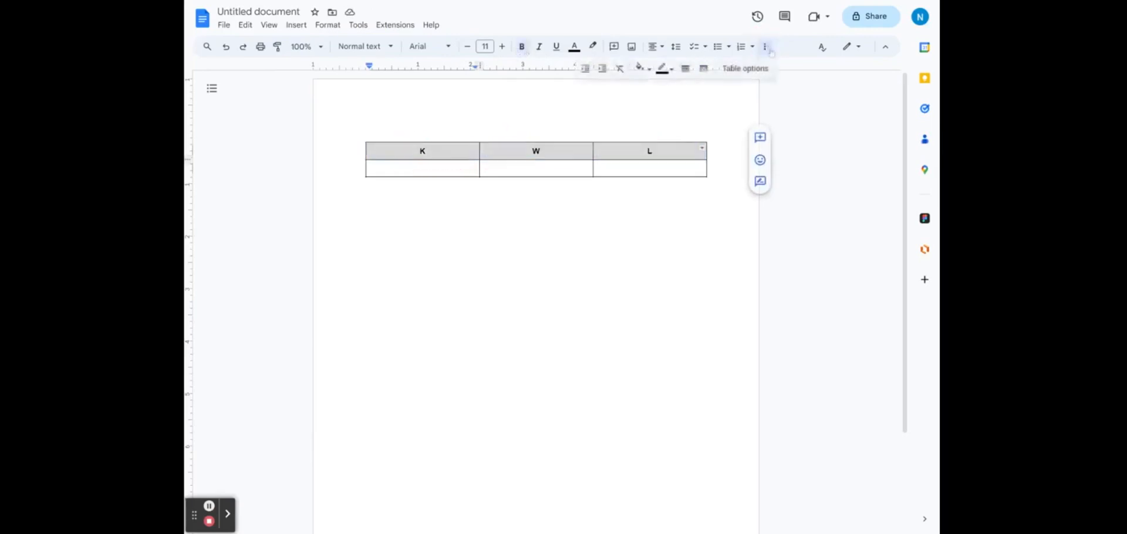
pyautogui.click(644, 69)
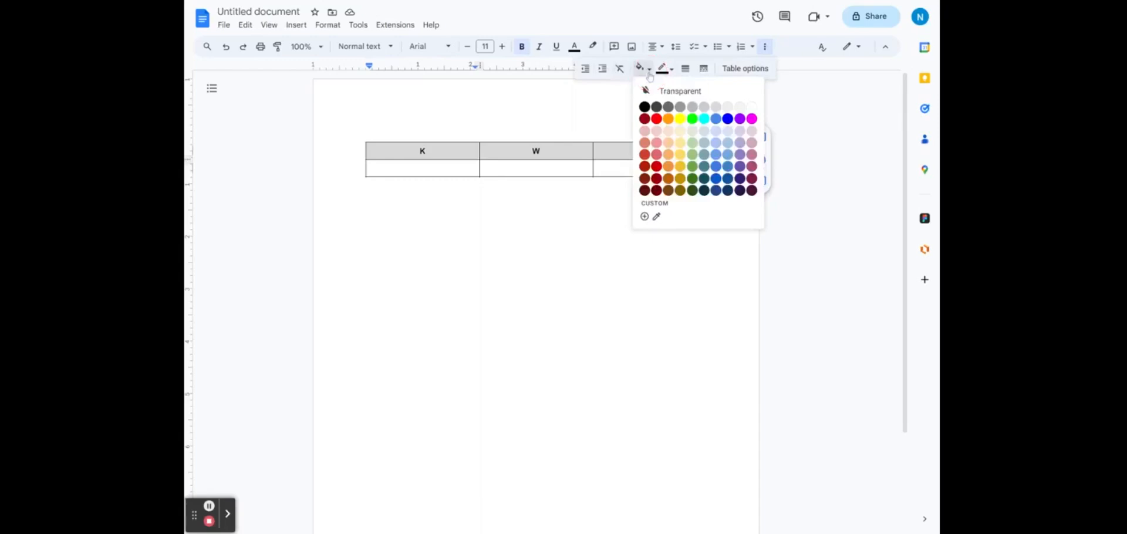
pyautogui.click(693, 135)
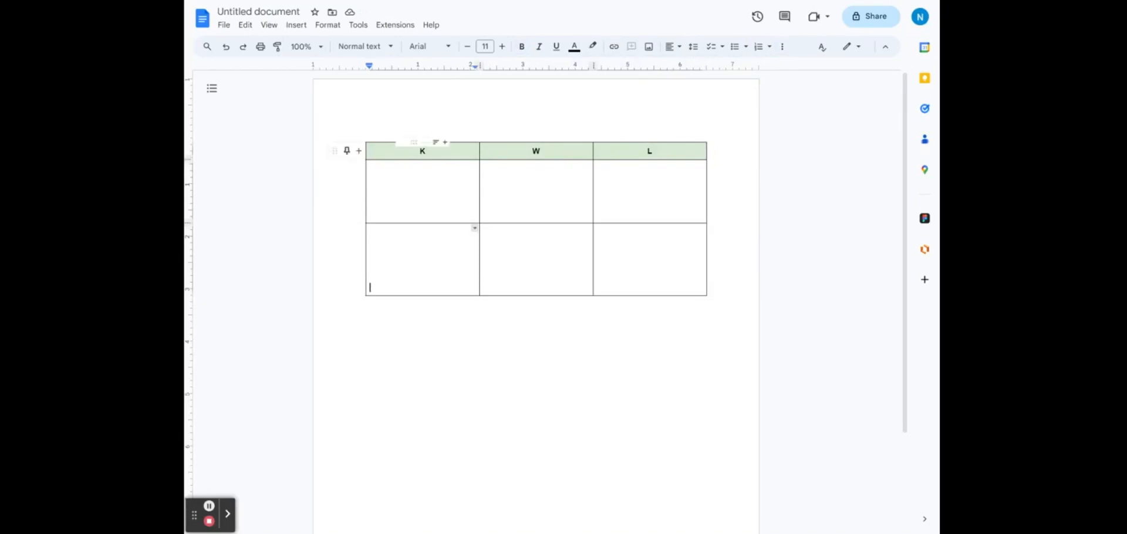
pyautogui.click(361, 133)
# Step: Save the green-headed K, W, L table as custom building block 'KWL chart', no description
pyautogui.rightClick(464, 204)
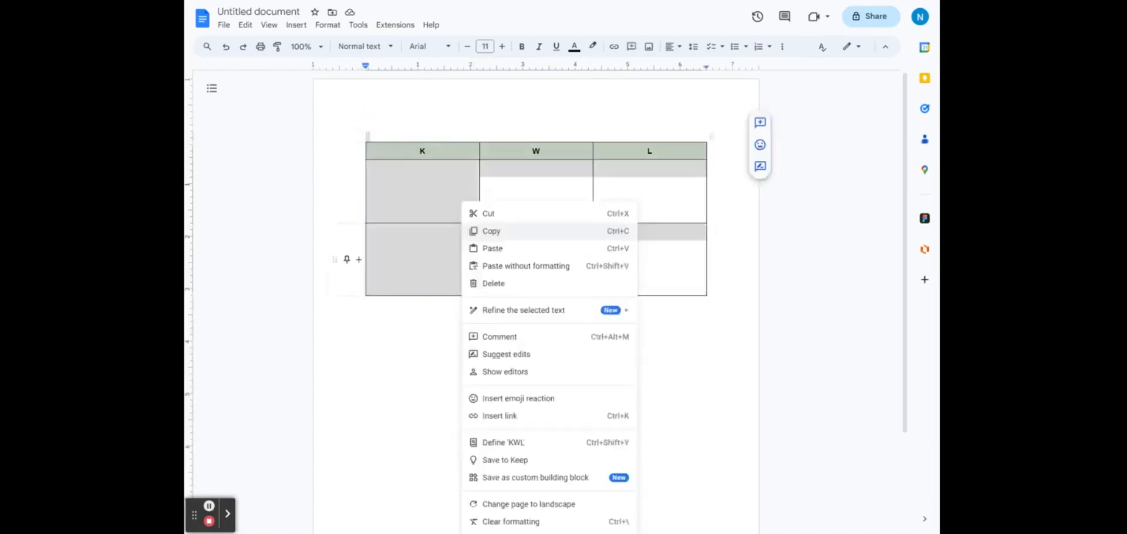
pyautogui.click(518, 478)
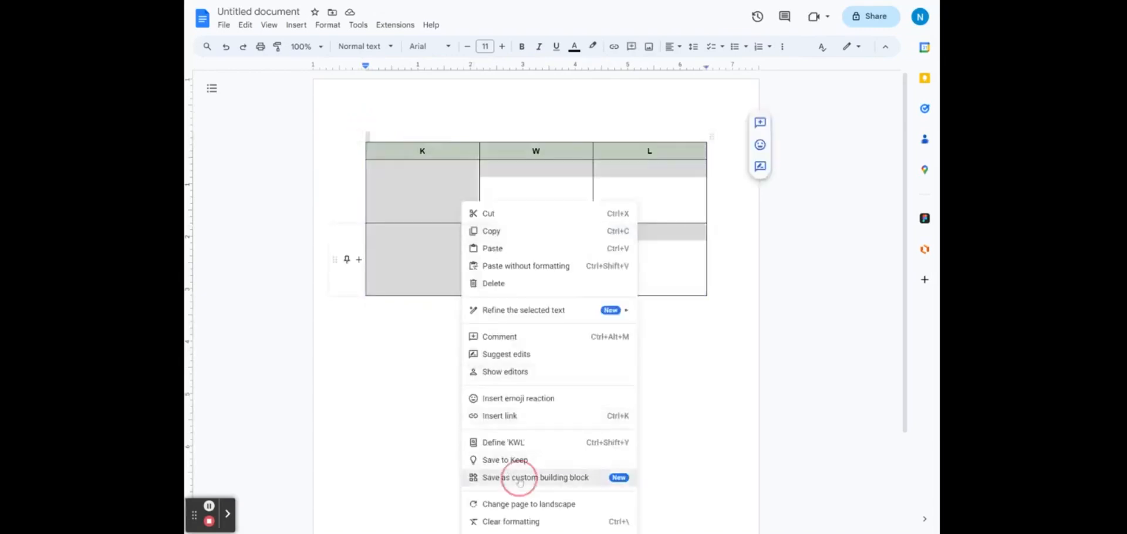
pyautogui.press('Tab')
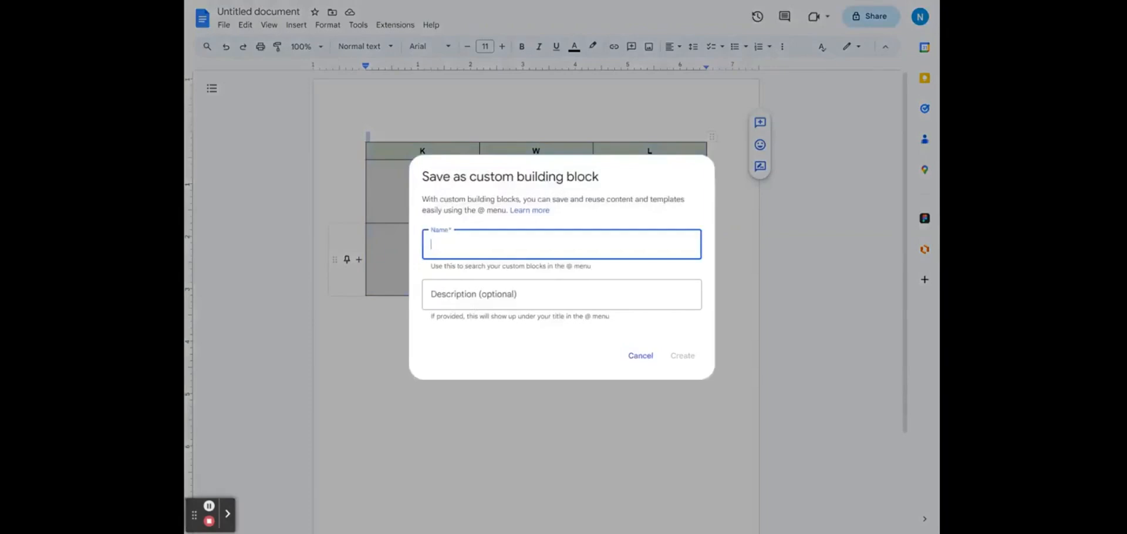
pyautogui.write('KWL chart')
pyautogui.press('Tab')
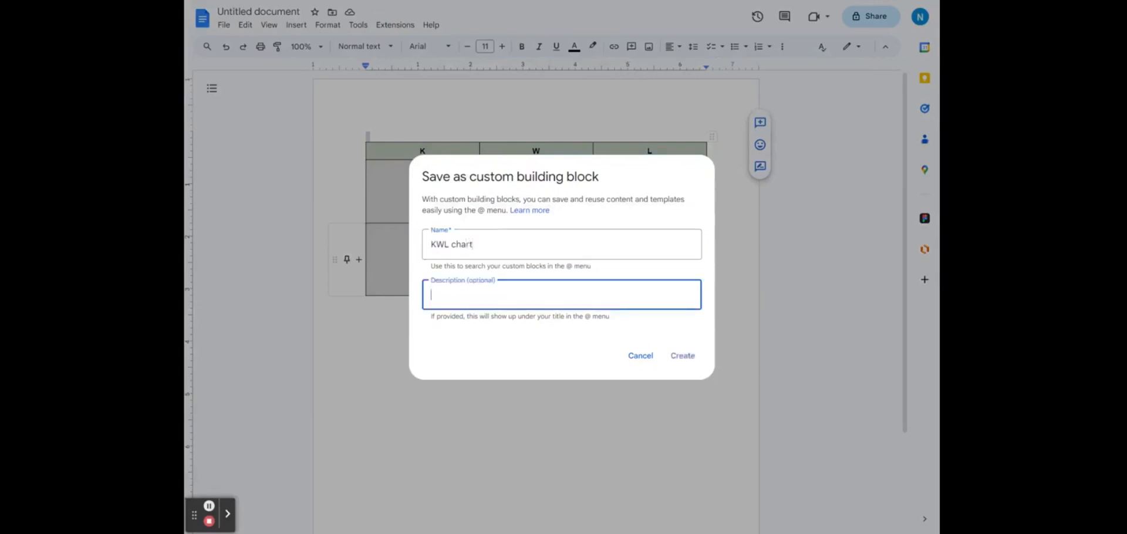
pyautogui.click(685, 358)
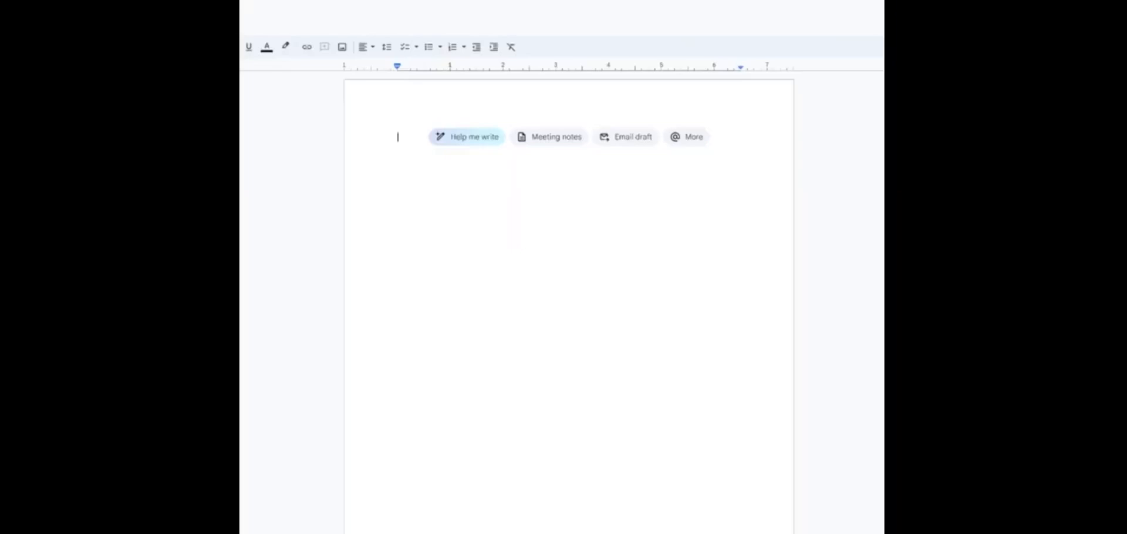
# Step: Browse the building blocks list via '@' and open the saved Field Trip block
pyautogui.write('@')
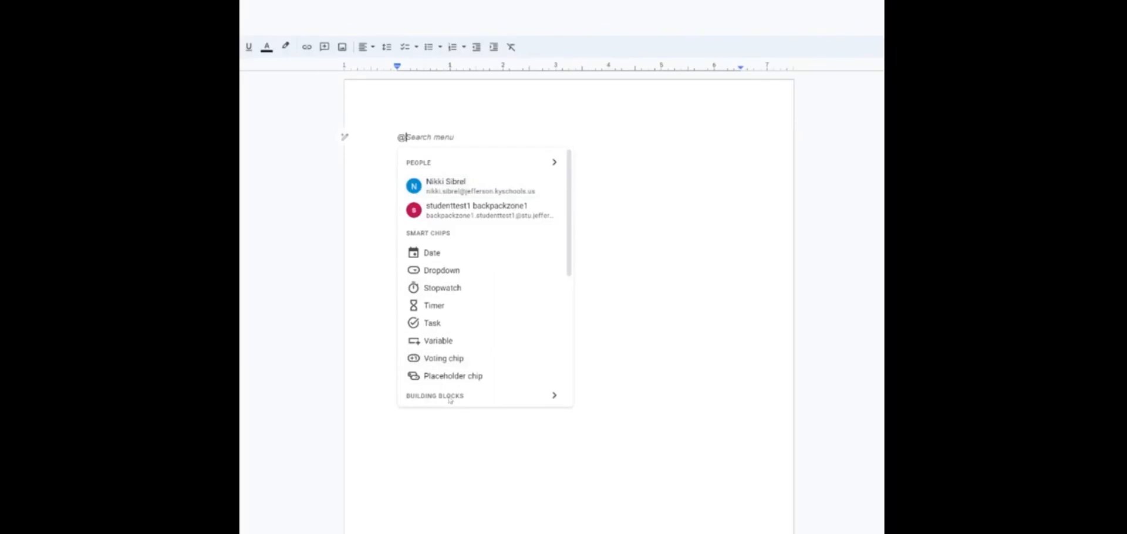
pyautogui.click(552, 398)
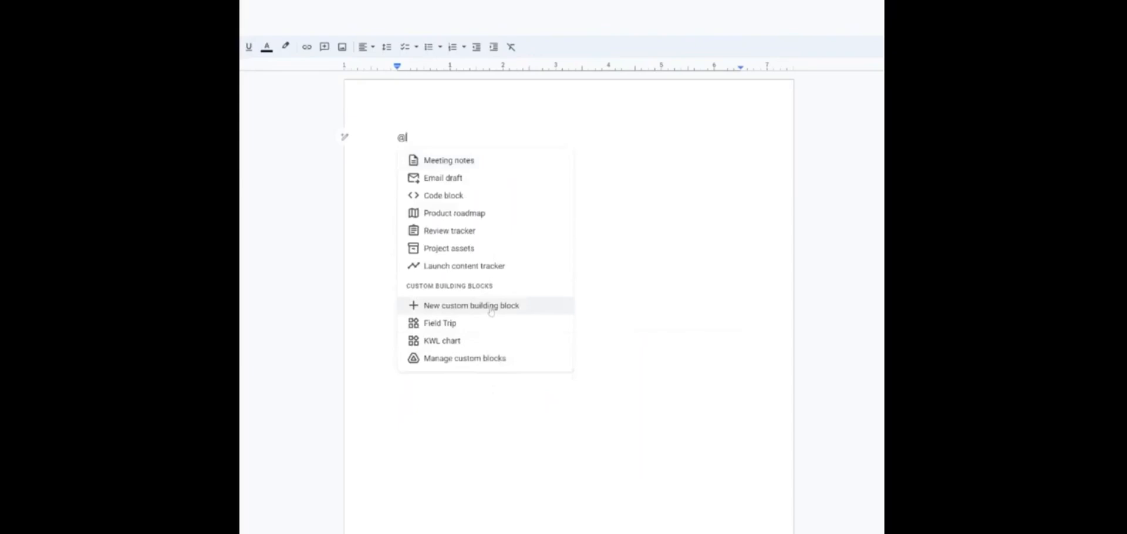
pyautogui.moveTo(488, 327)
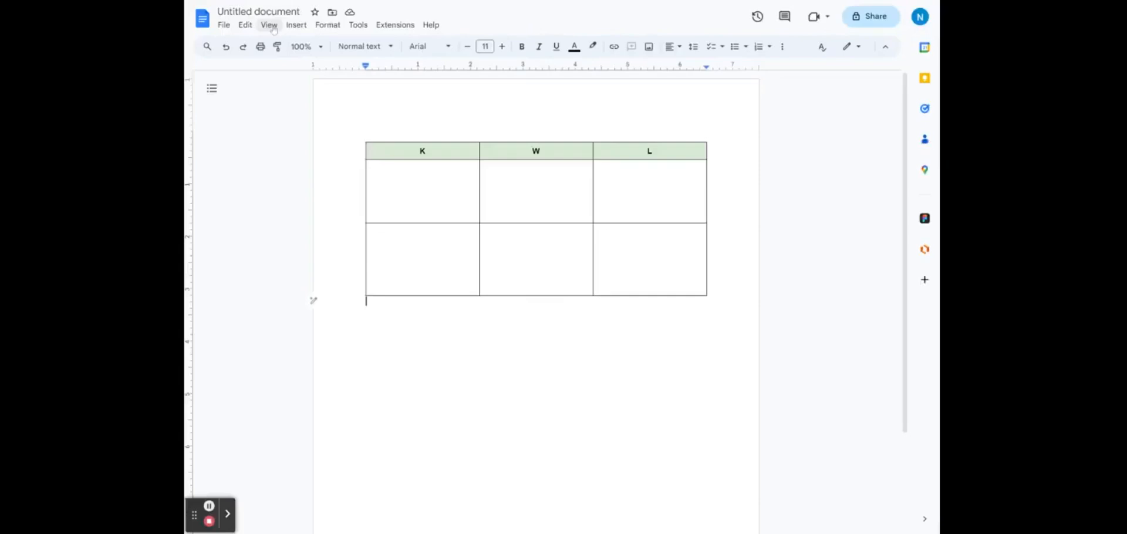
pyautogui.click(291, 26)
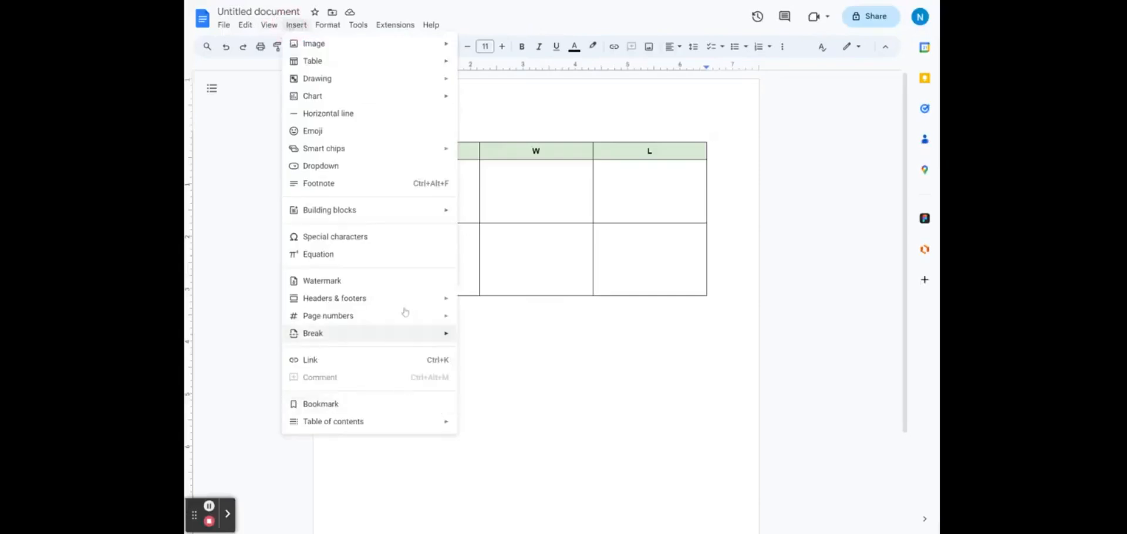
# Step: Open the KWL chart custom building block for editing
pyautogui.moveTo(446, 210)
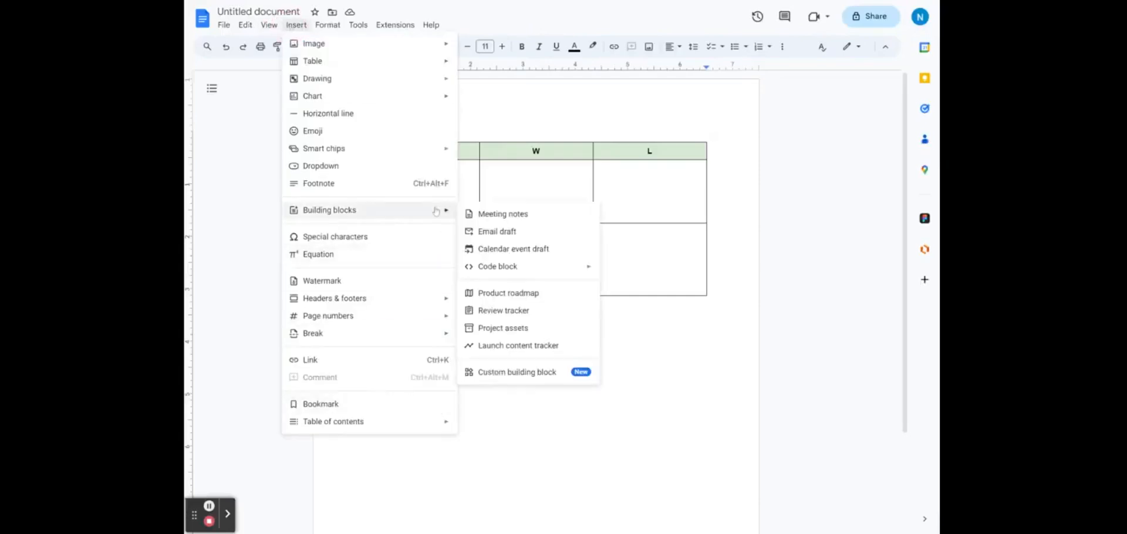
pyautogui.click(526, 374)
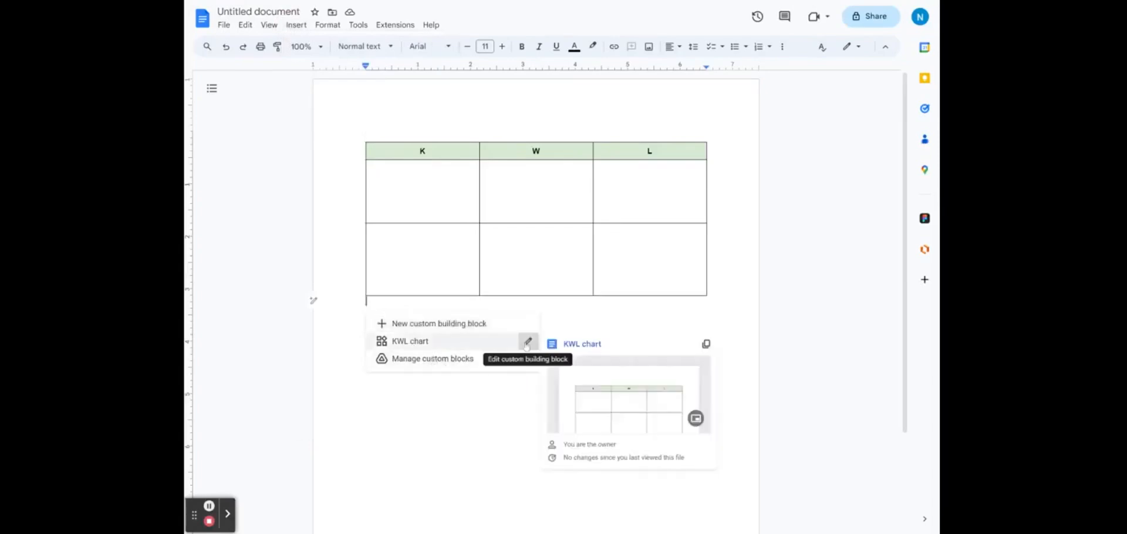
pyautogui.click(529, 341)
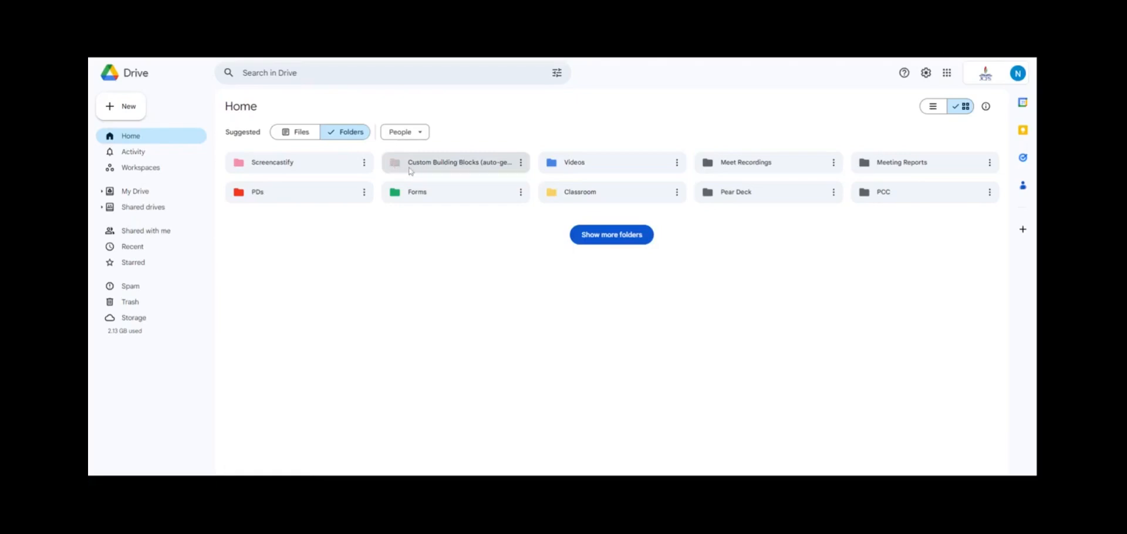
# Step: Colour the Custom Building Blocks folder dark green and open it to see its block files
pyautogui.rightClick(515, 170)
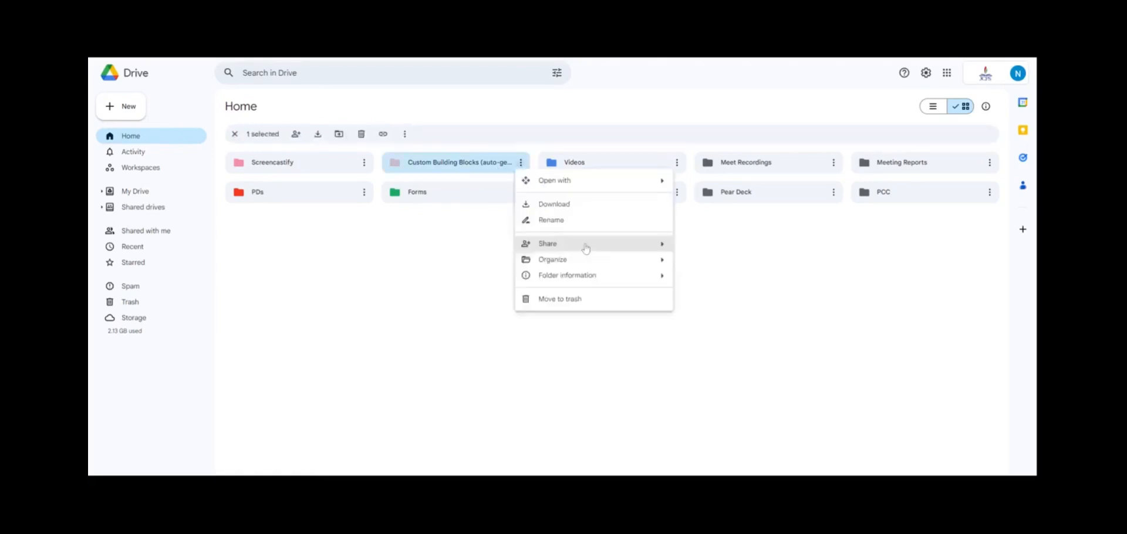
pyautogui.moveTo(602, 268)
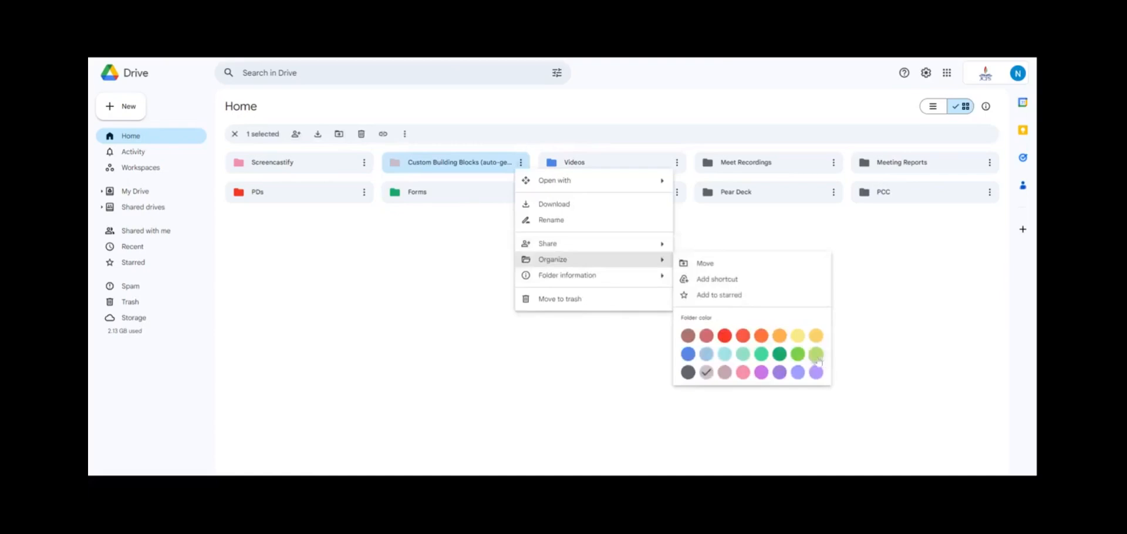
pyautogui.click(780, 355)
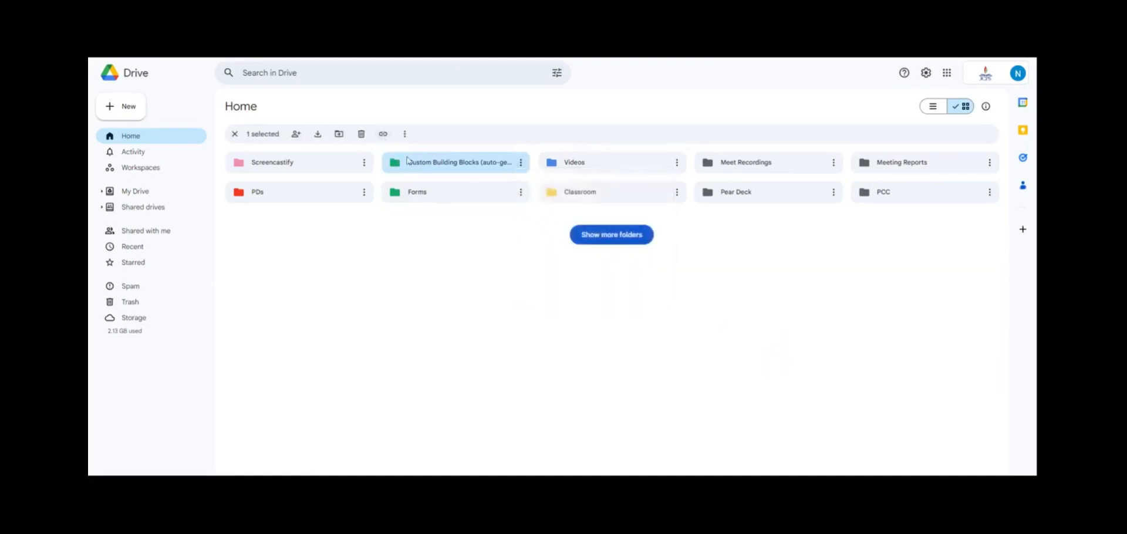
pyautogui.doubleClick(428, 170)
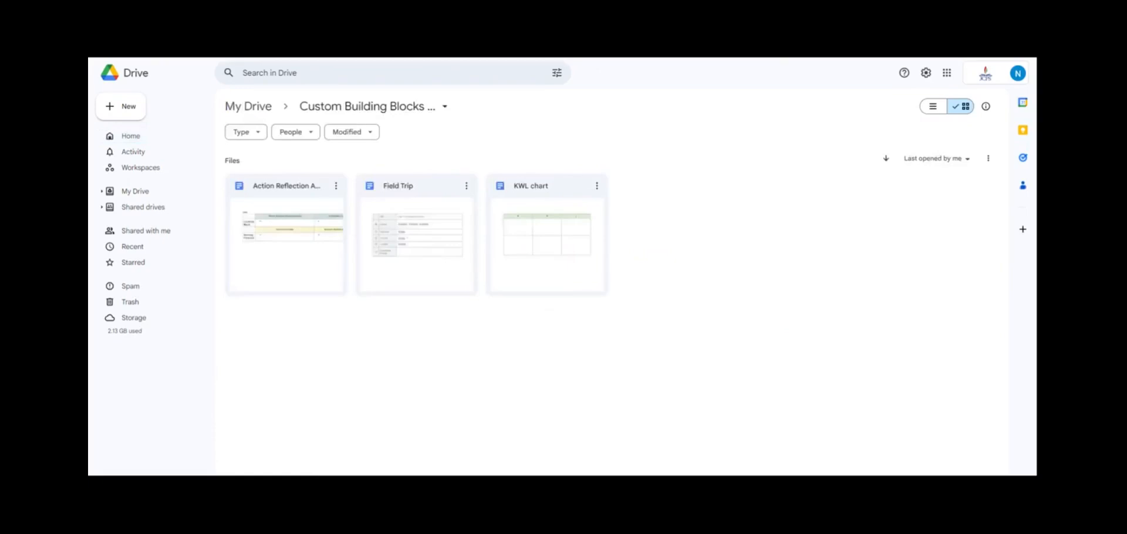
# Step: Review the Field Trip file's options and sharing settings, then close them
pyautogui.click(337, 187)
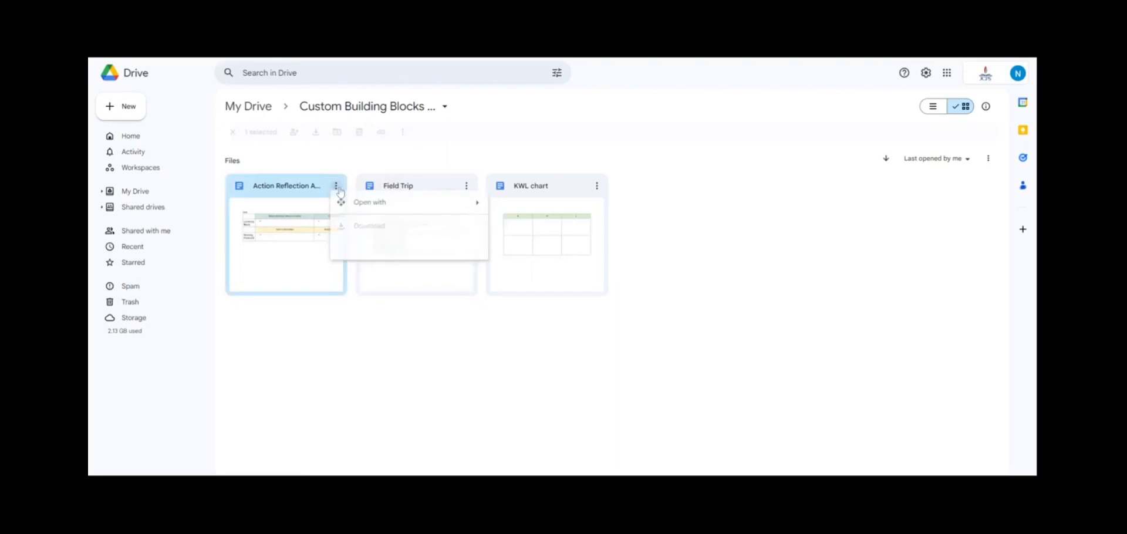
pyautogui.moveTo(414, 285)
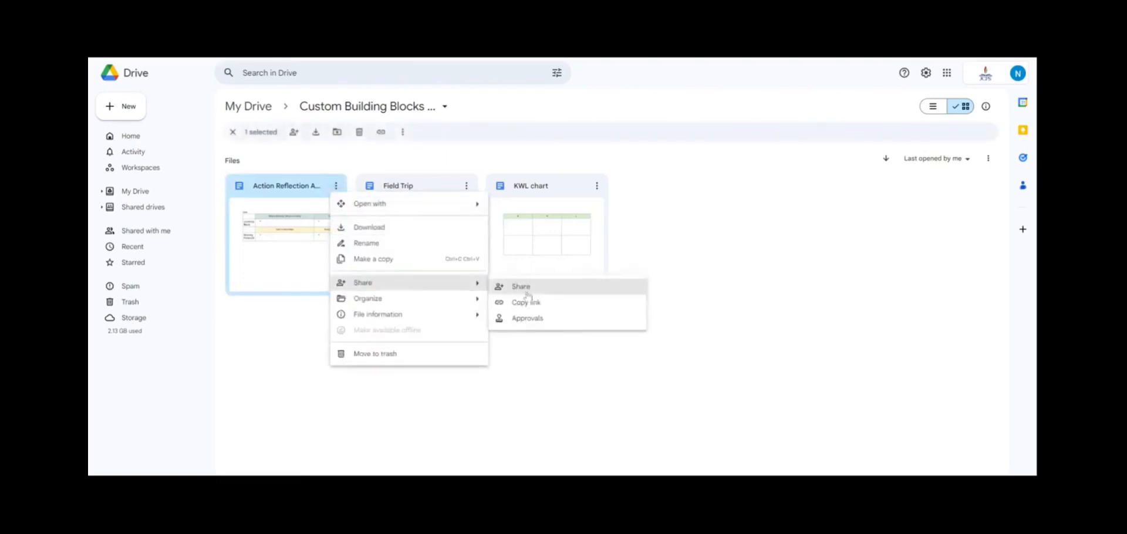
pyautogui.moveTo(374, 209)
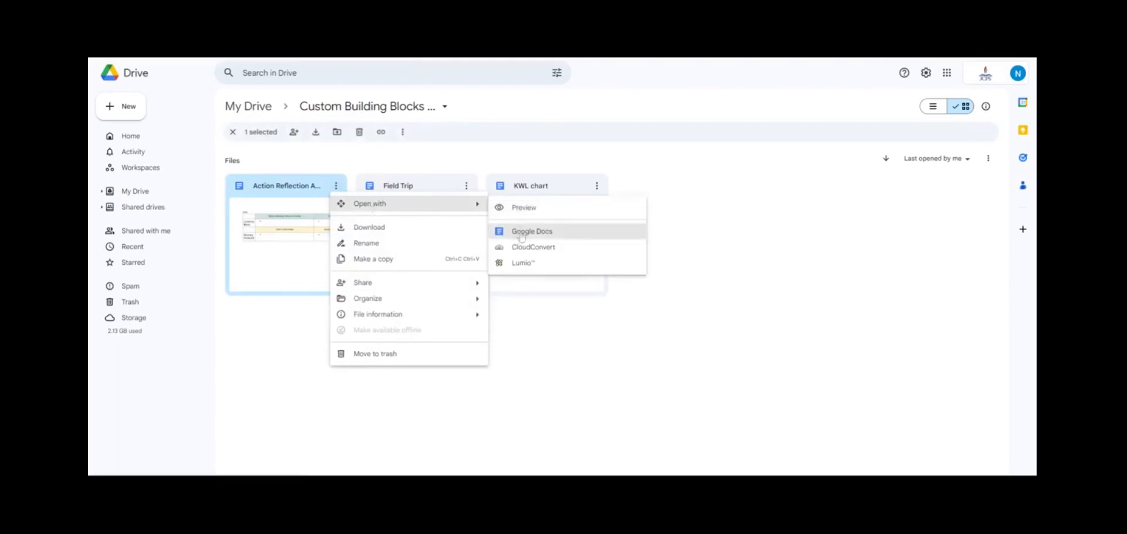
pyautogui.click(594, 365)
pyautogui.click(468, 191)
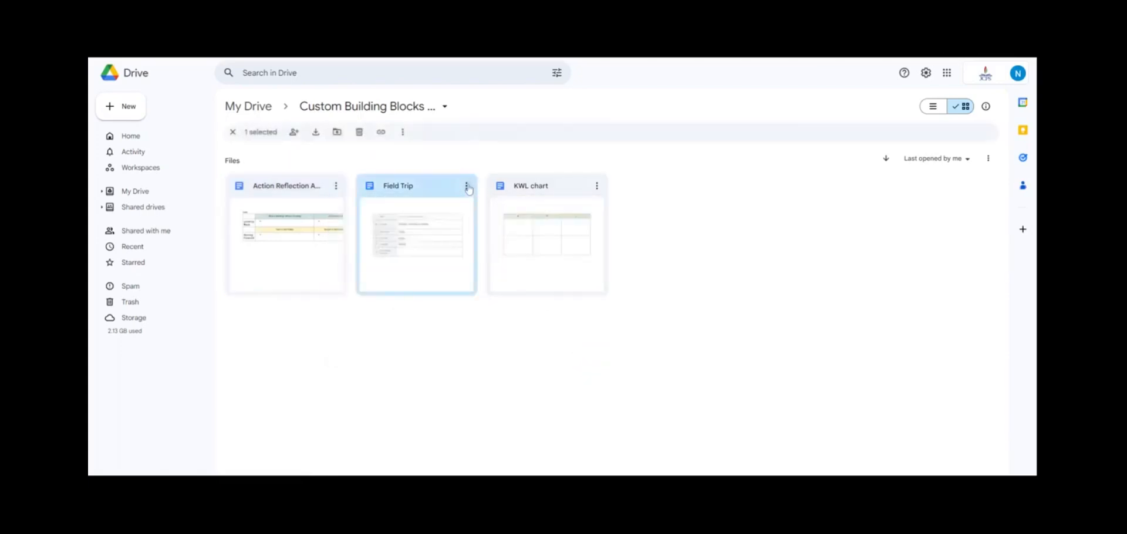
pyautogui.click(467, 187)
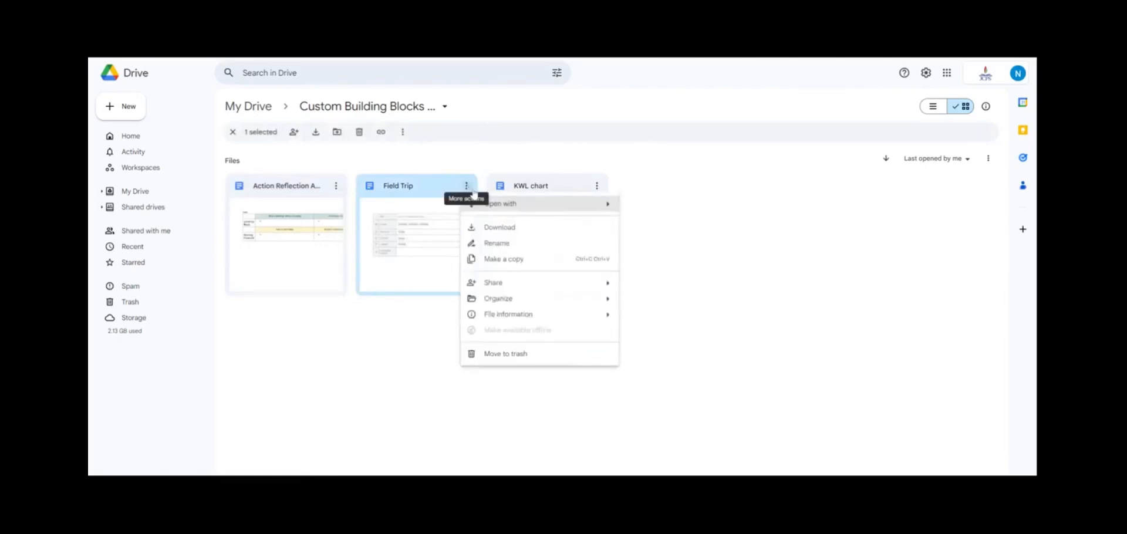
pyautogui.moveTo(599, 285)
pyautogui.click(640, 285)
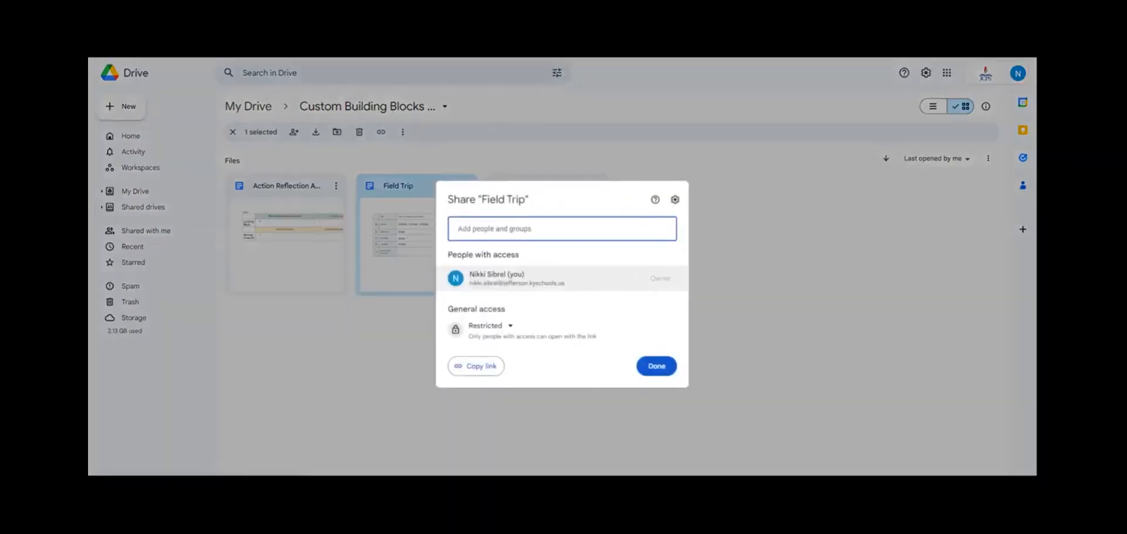
pyautogui.click(654, 368)
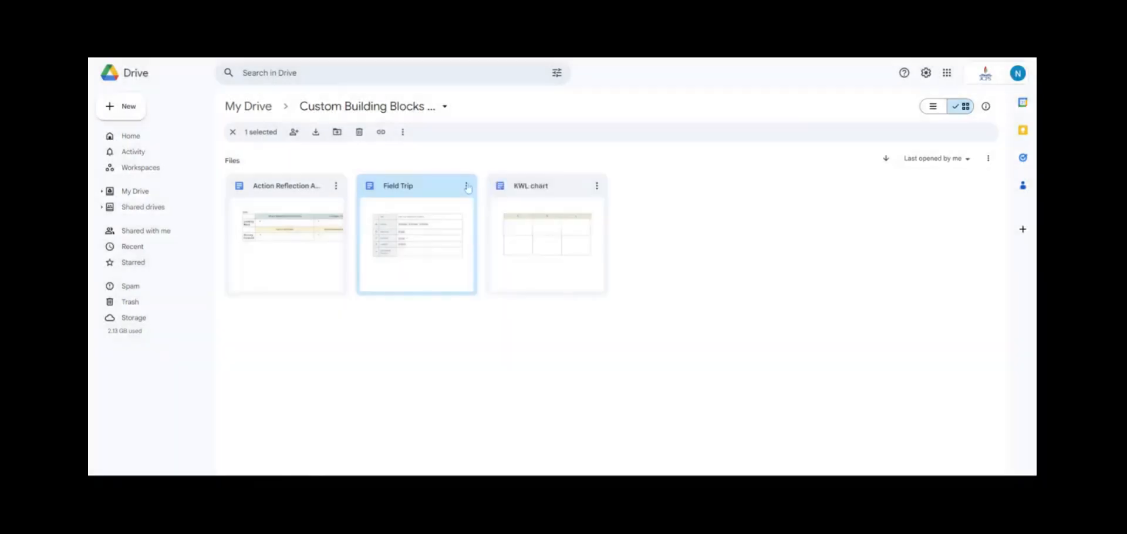
# Step: Open the Field Trip file with Google Docs
pyautogui.click(467, 186)
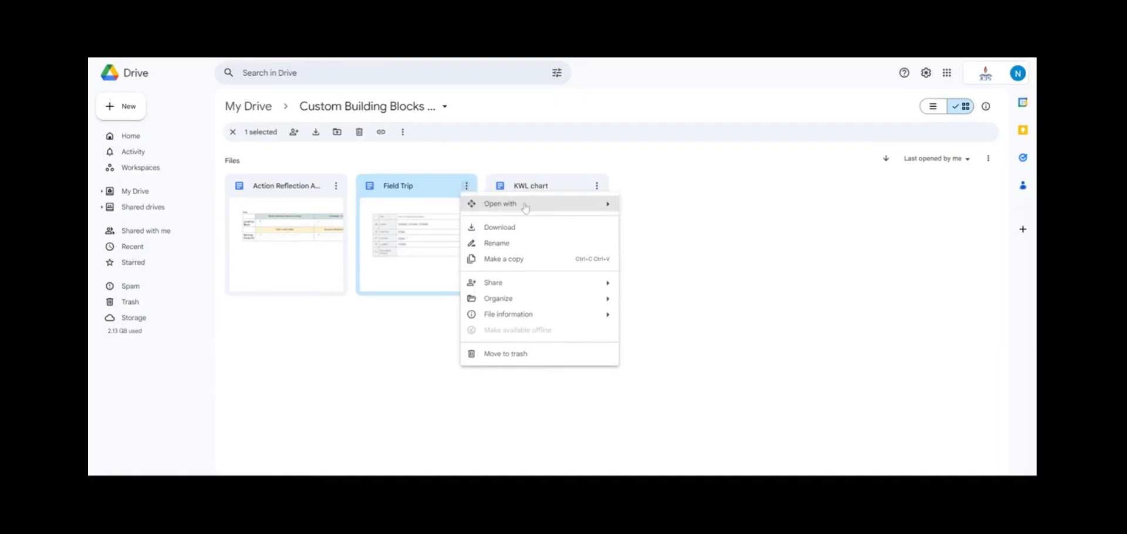
pyautogui.moveTo(524, 204)
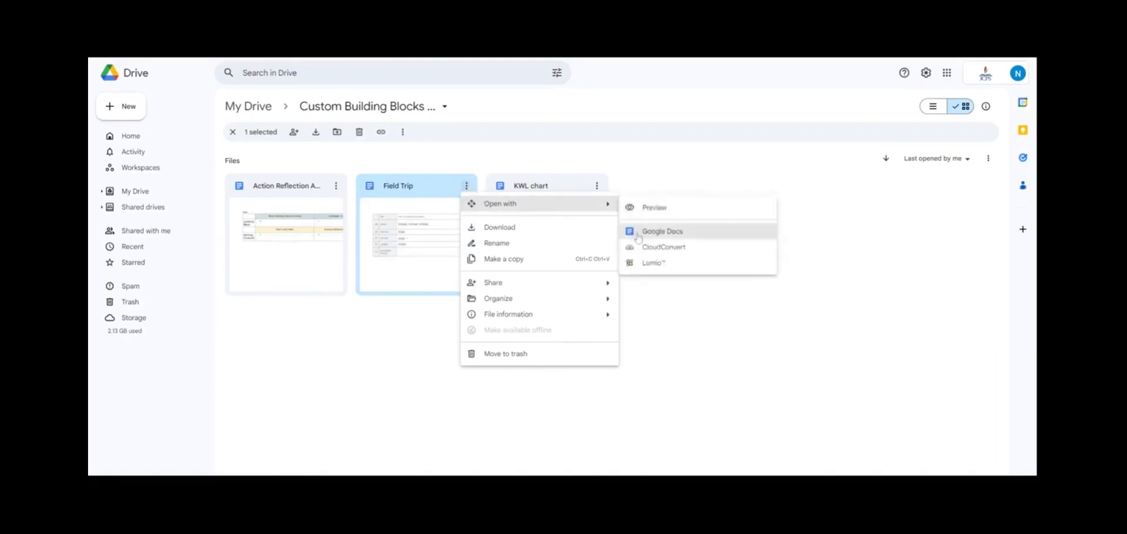
pyautogui.click(639, 232)
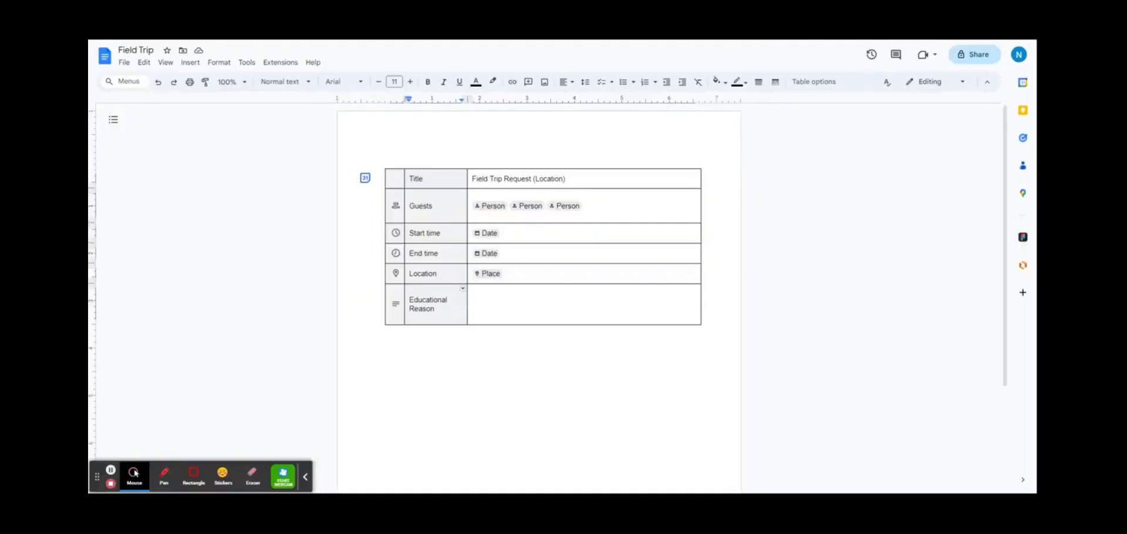
# Step: Change the first row's Title label to 'Location' and delete its request text
pyautogui.click(306, 478)
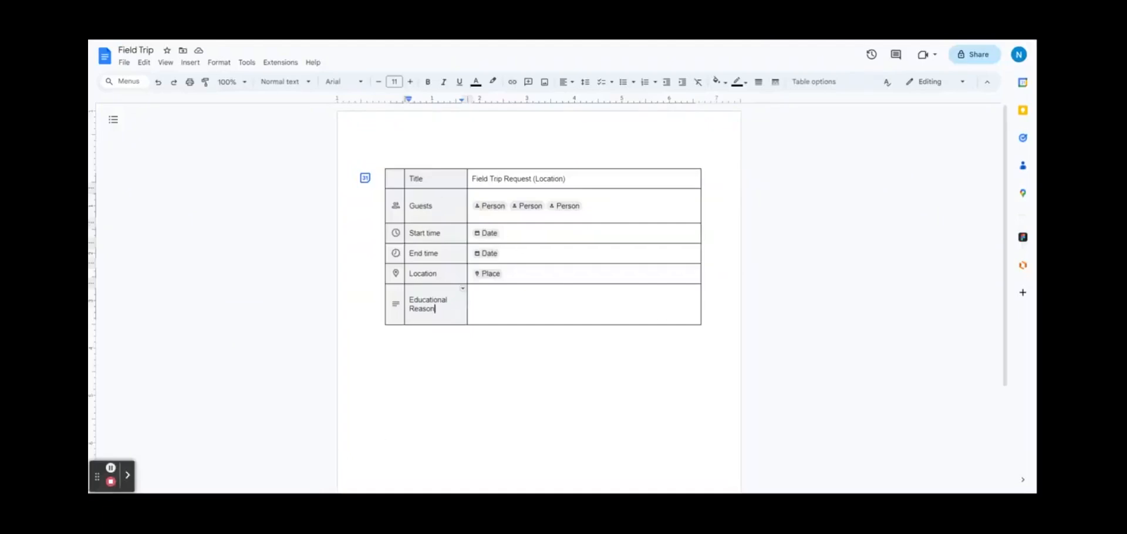
pyautogui.click(427, 178)
pyautogui.press('BackSpace')
pyautogui.press('BackSpace')
pyautogui.press('BackSpace')
pyautogui.press('BackSpace')
pyautogui.press('BackSpace')
pyautogui.write('Location')
pyautogui.press('Tab')
pyautogui.press('BackSpace')
pyautogui.press('BackSpace')
pyautogui.press('BackSpace')
pyautogui.press('BackSpace')
pyautogui.press('BackSpace')
pyautogui.press('BackSpace')
pyautogui.press('BackSpace')
pyautogui.press('BackSpace')
pyautogui.press('BackSpace')
pyautogui.press('BackSpace')
pyautogui.press('BackSpace')
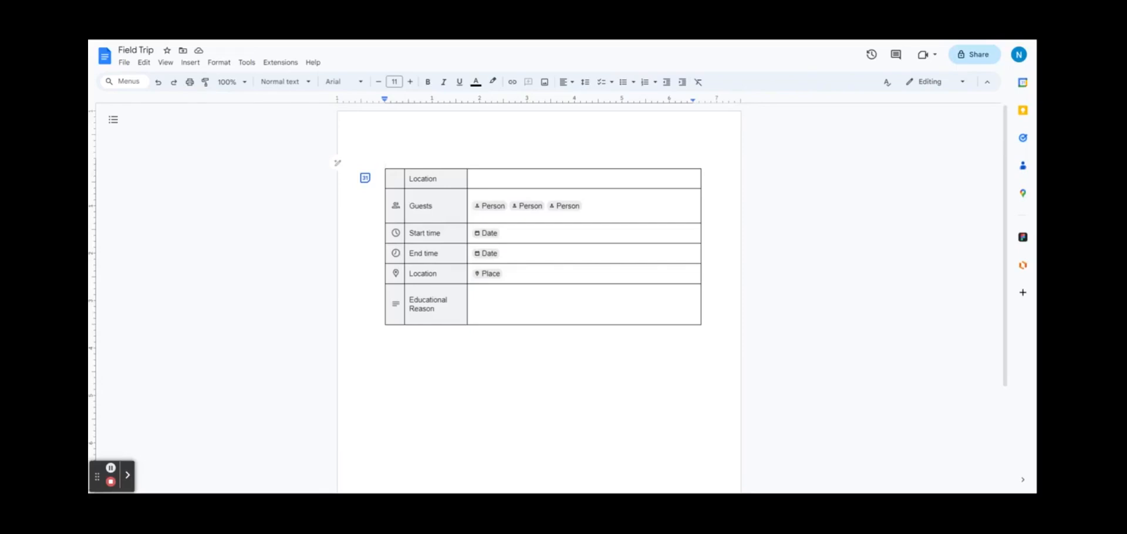
# Step: Type the heading 'Field Trip Request' above the table, then move below it
pyautogui.write('Field Trip Request')
pyautogui.click(389, 332)
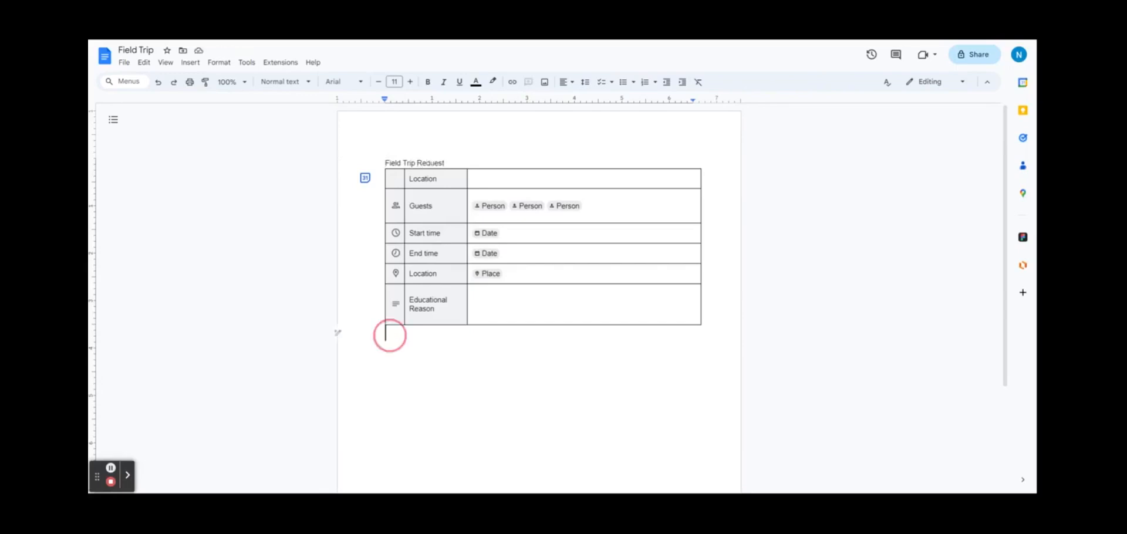
pyautogui.click(216, 62)
pyautogui.click(211, 64)
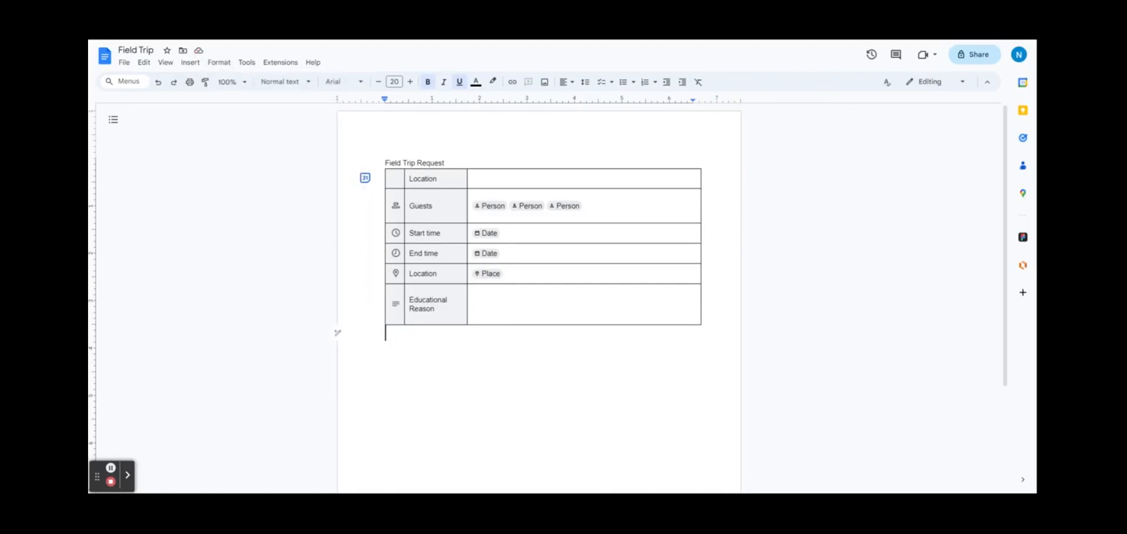
pyautogui.click(191, 62)
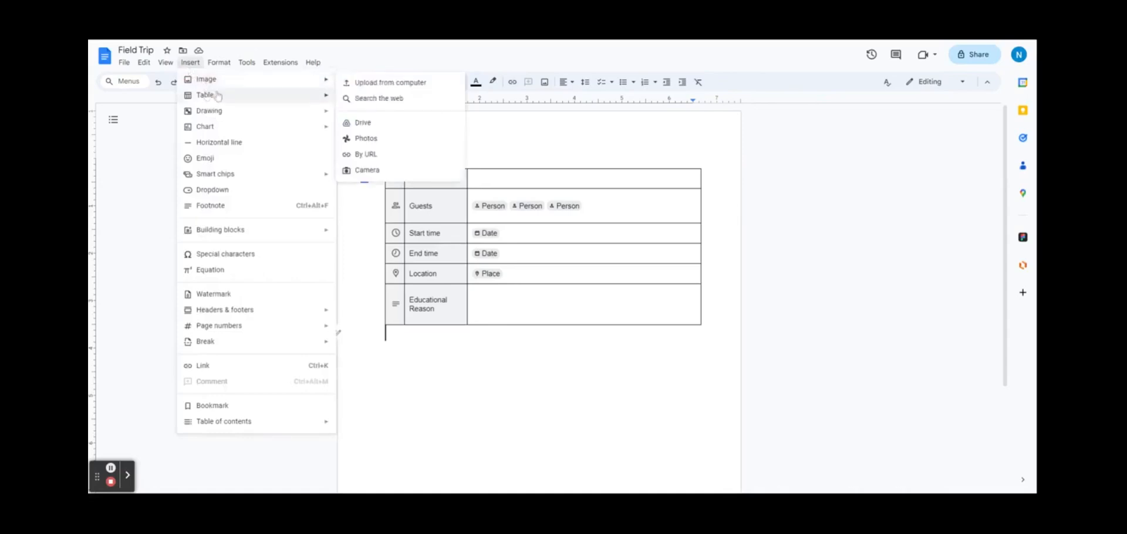
# Step: Insert a 3x2 table with header cells Bus, Students and Adults, ending in the second row
pyautogui.moveTo(217, 96)
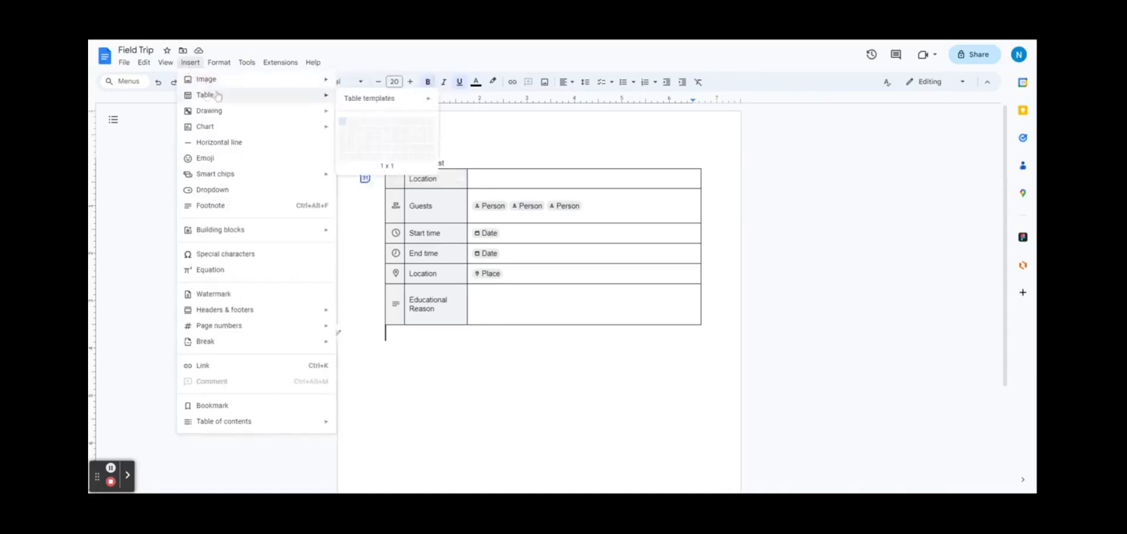
pyautogui.click(363, 133)
pyautogui.write('Bu')
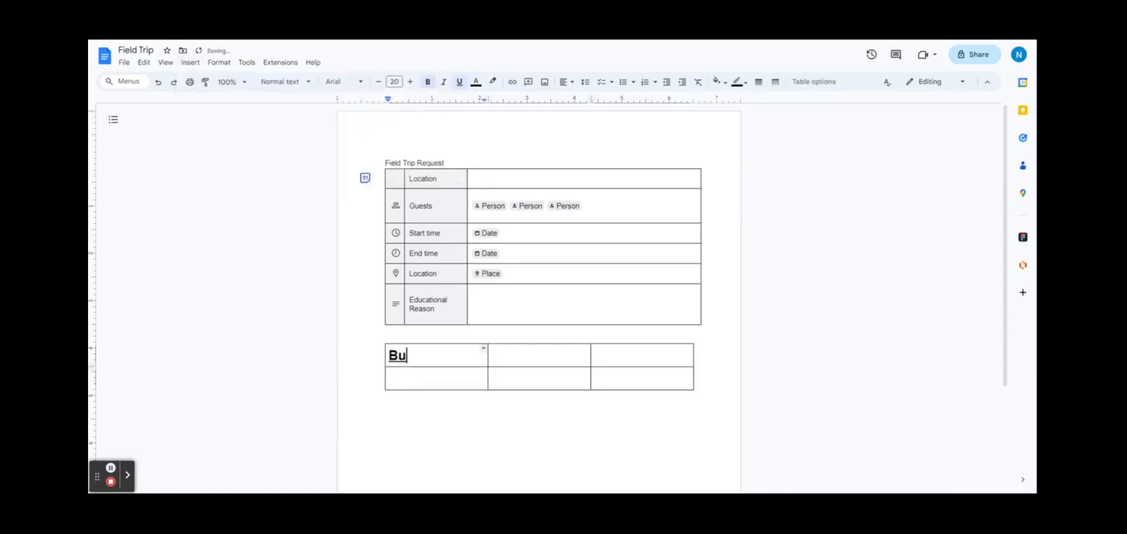
pyautogui.write('s')
pyautogui.press('Tab')
pyautogui.write('Students')
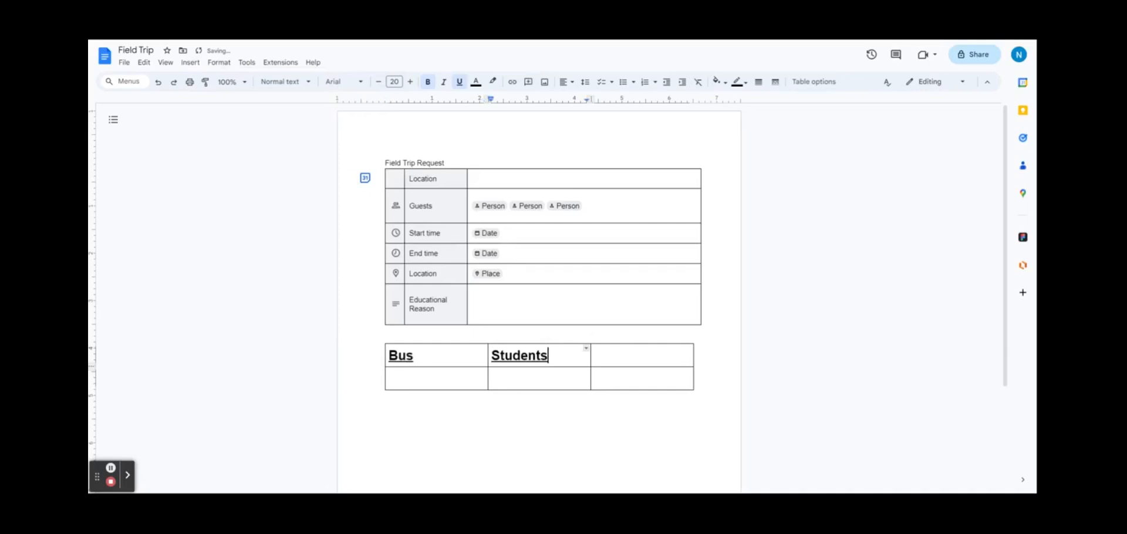
pyautogui.press('Tab')
pyautogui.write('Adults')
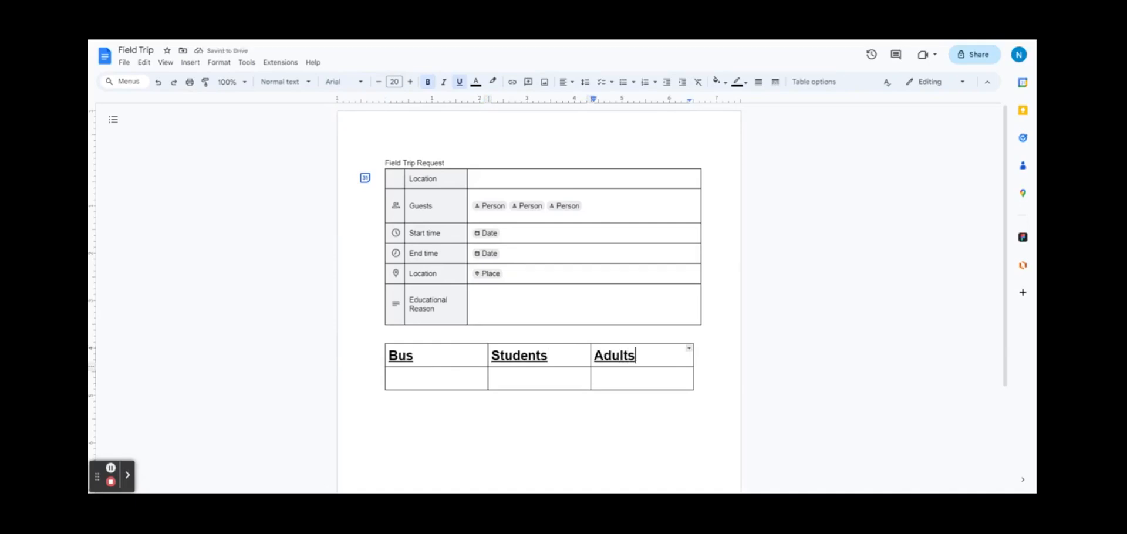
pyautogui.press('Tab')
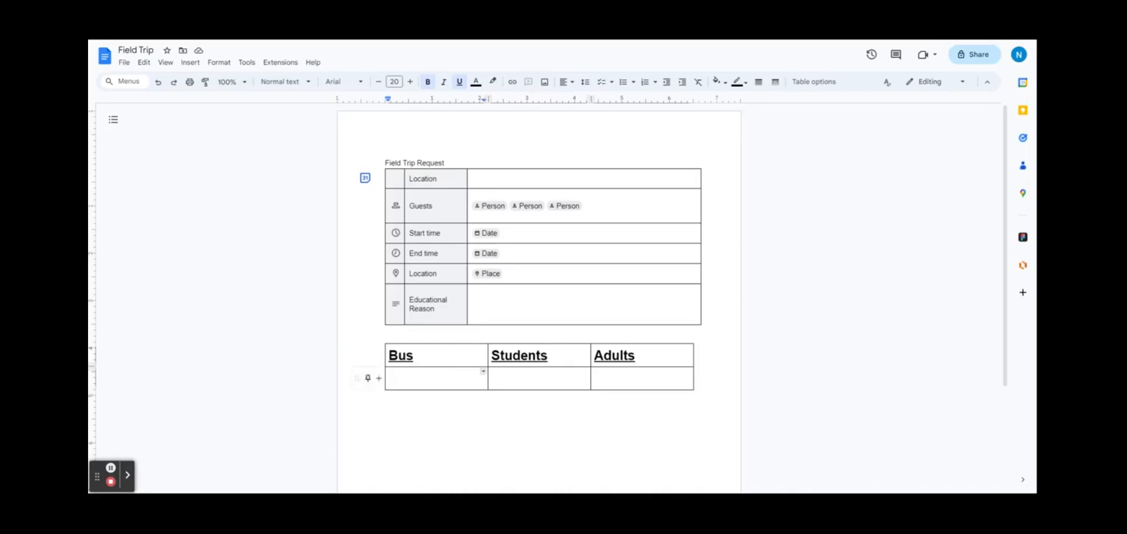
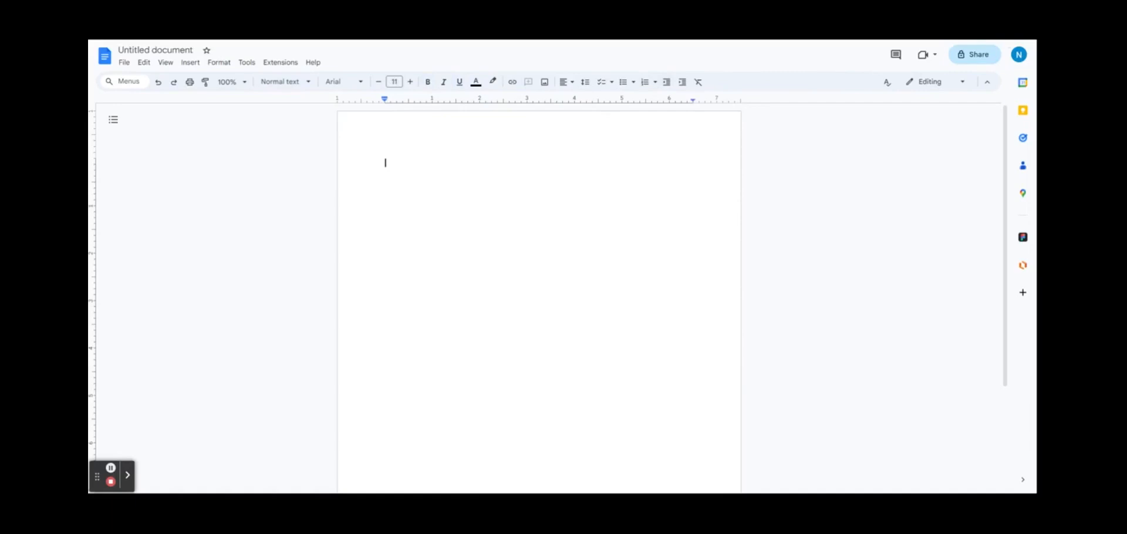
# Step: Insert a stopwatch smart chip at the top of the blank page
pyautogui.write('@')
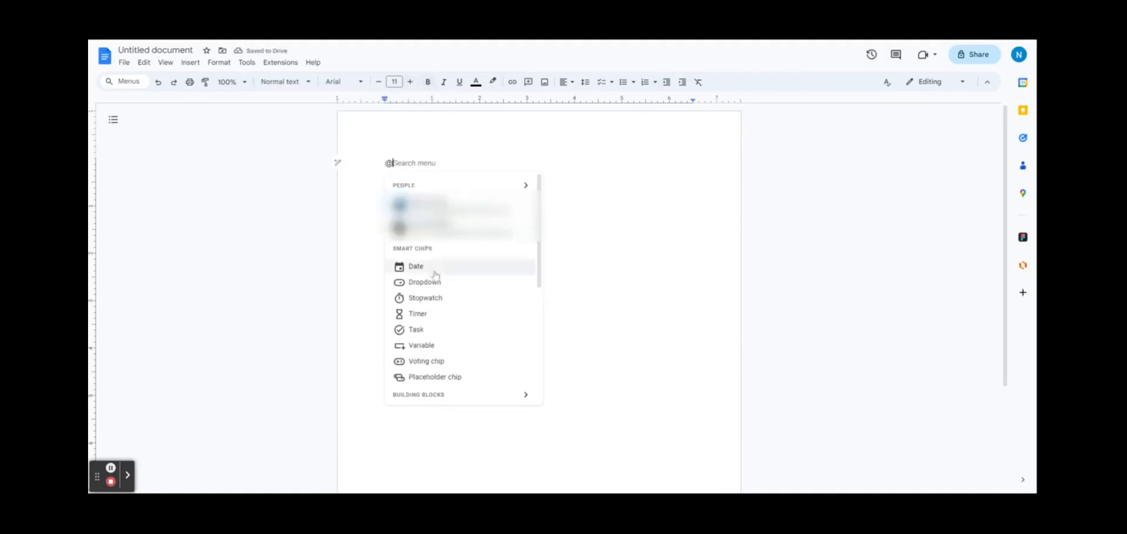
pyautogui.click(187, 66)
pyautogui.click(188, 66)
pyautogui.moveTo(231, 176)
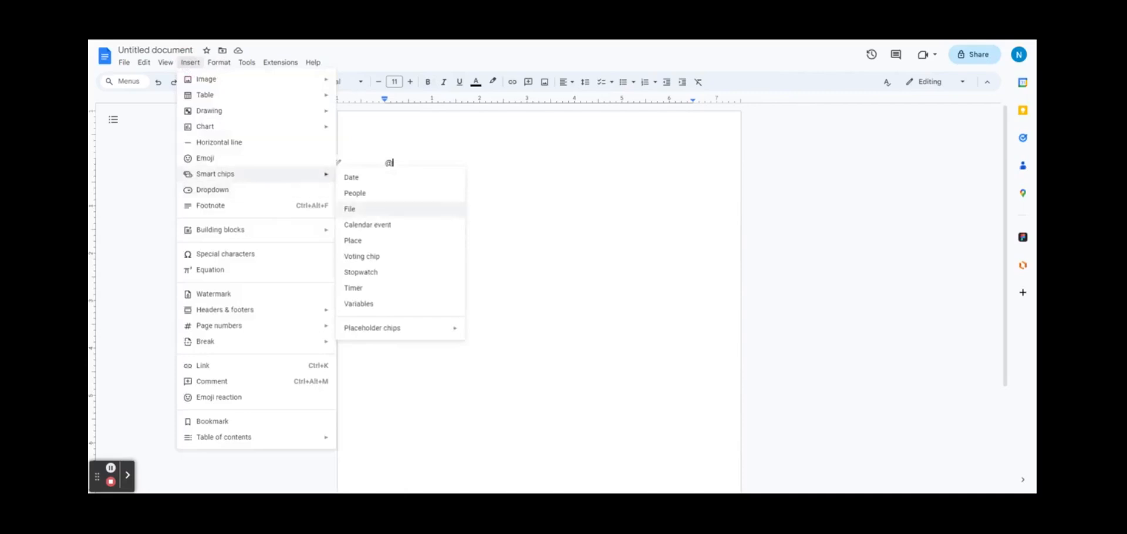
pyautogui.click(412, 271)
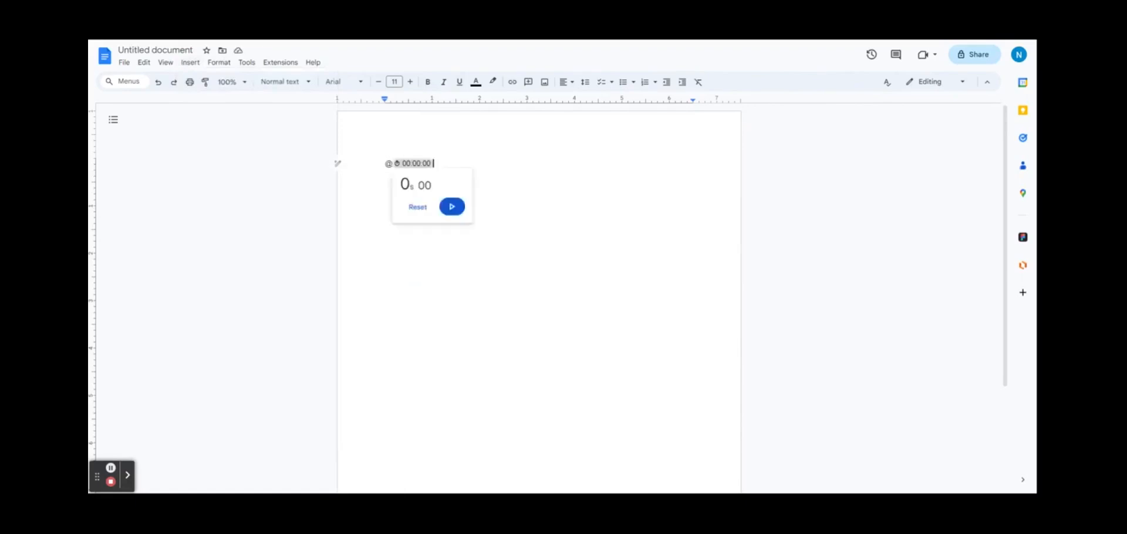
# Step: Start the stopwatch, pause it, then reset it to zero
pyautogui.click(451, 209)
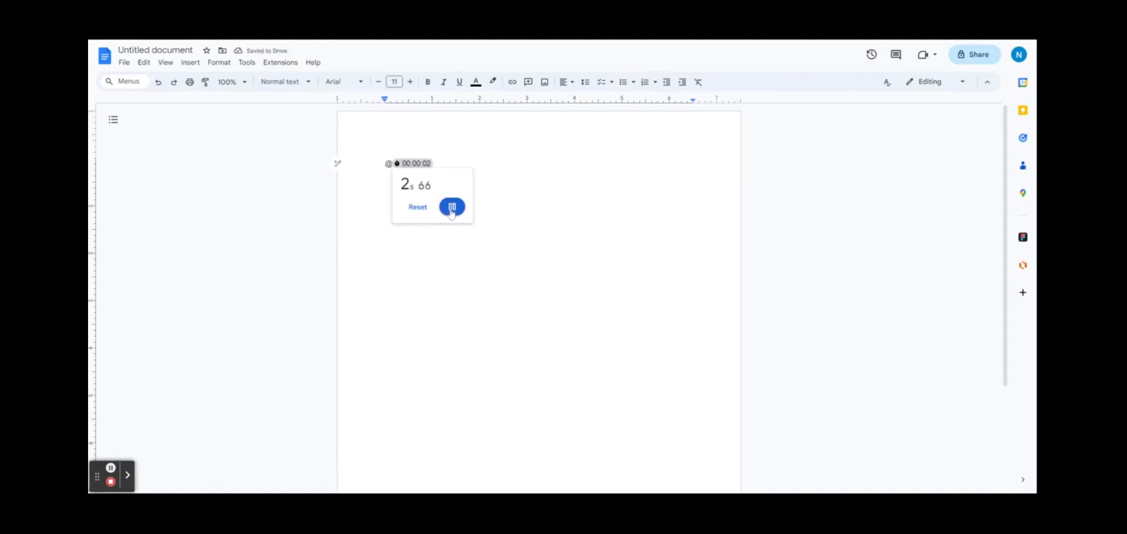
pyautogui.click(451, 209)
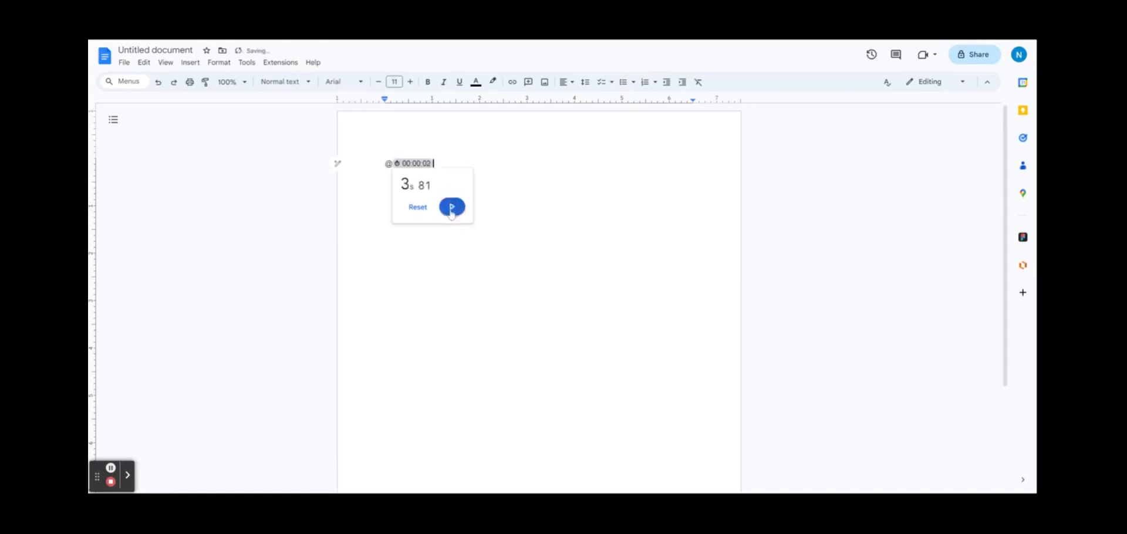
pyautogui.click(411, 212)
pyautogui.click(310, 168)
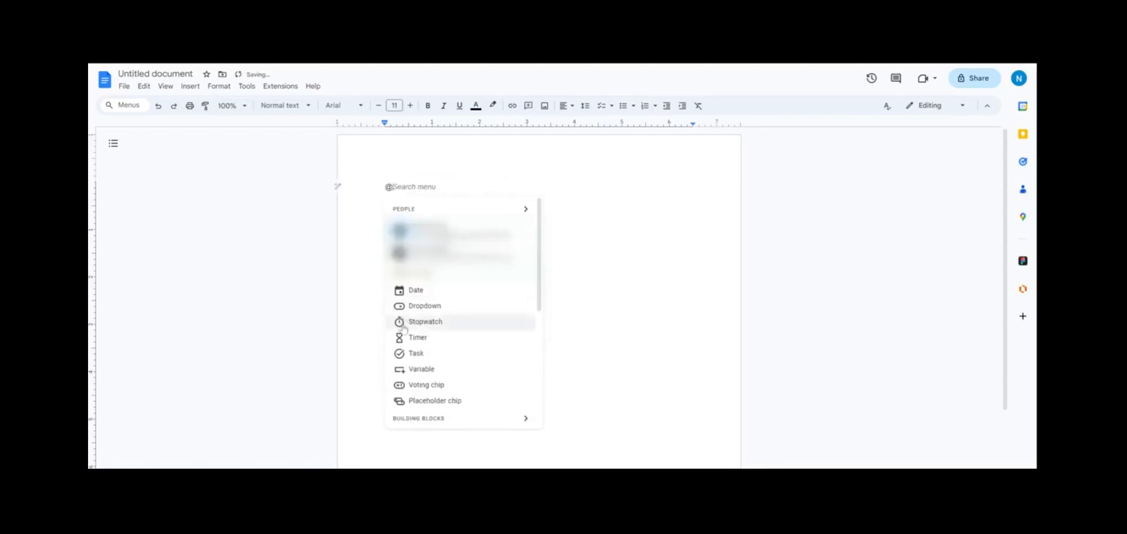
# Step: Insert a timer chip, set its duration to 2 minutes, and start the countdown
pyautogui.click(405, 337)
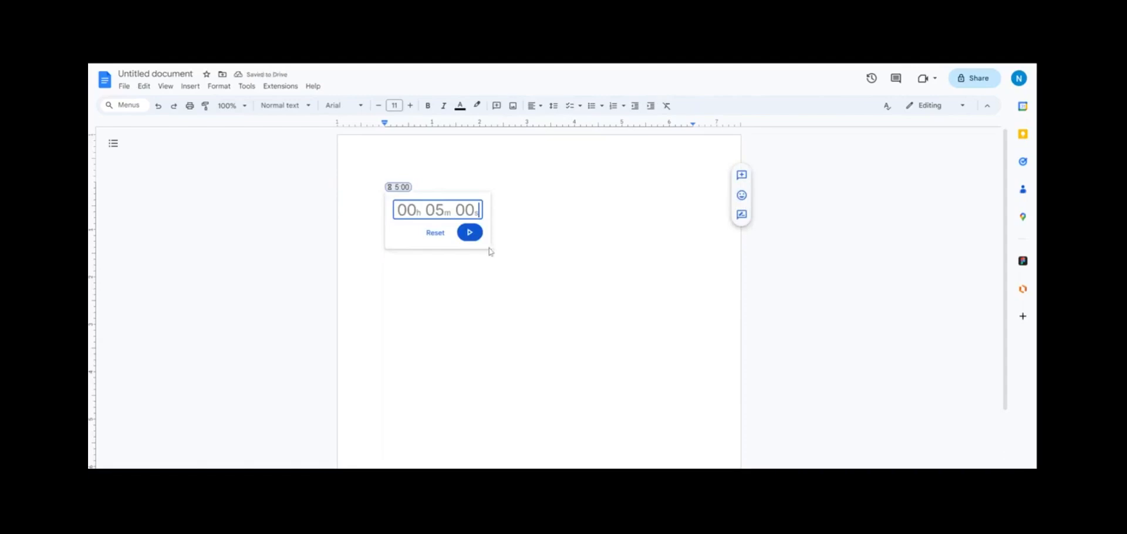
pyautogui.click(505, 269)
pyautogui.write('1000')
pyautogui.doubleClick(431, 209)
pyautogui.click(434, 210)
pyautogui.write('2000')
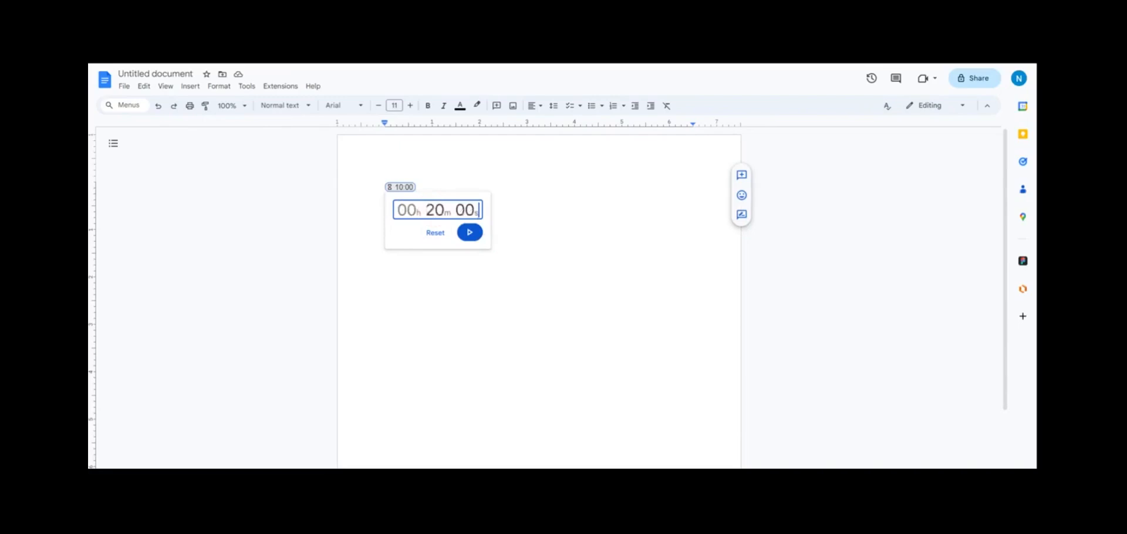
pyautogui.hotkey('ctrl', 'z')
pyautogui.hotkey('ctrl', 'z')
pyautogui.hotkey('ctrl', 'z')
pyautogui.hotkey('ctrl', 'z')
pyautogui.write('200')
pyautogui.click(469, 237)
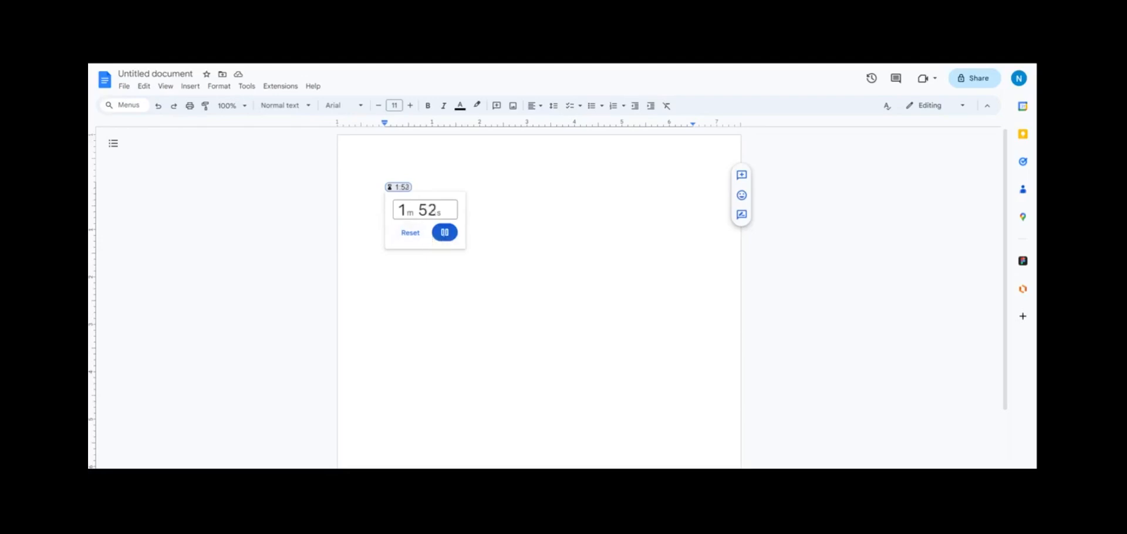
pyautogui.rightClick(391, 188)
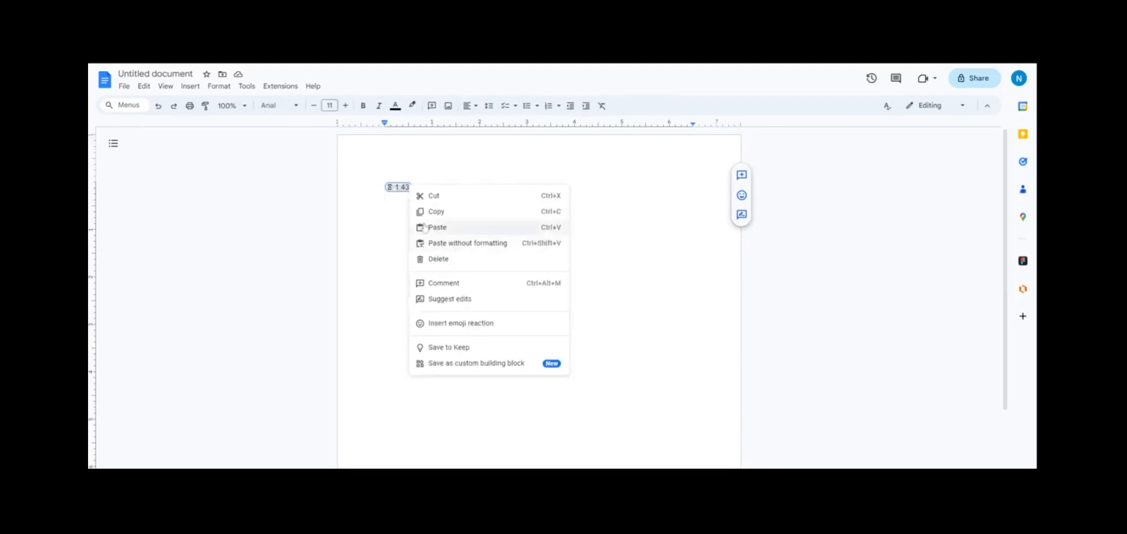
# Step: Delete the timer chip and insert a Jan 17, 2024 date chip
pyautogui.click(445, 260)
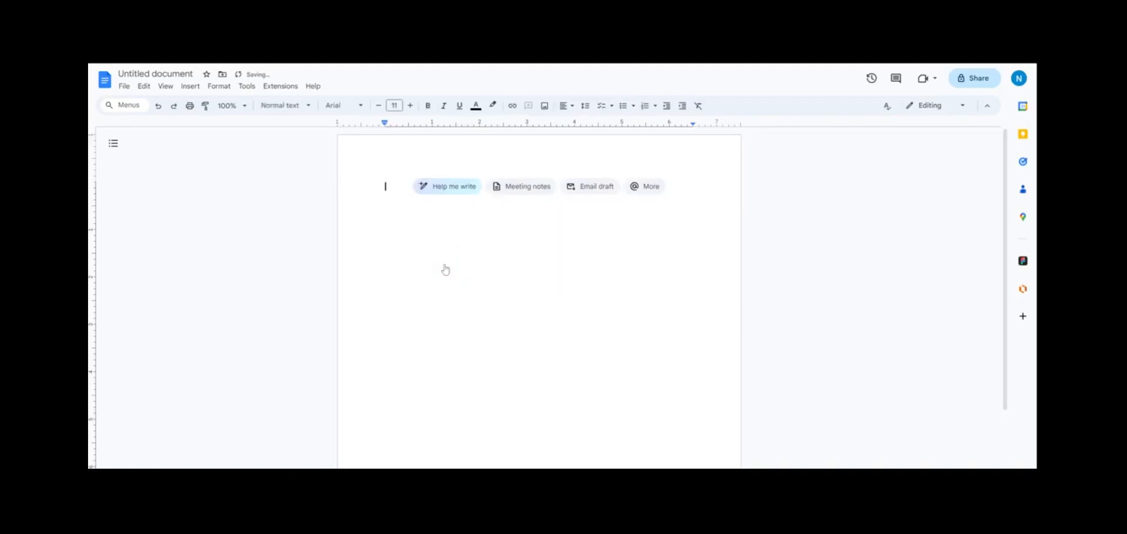
pyautogui.click(191, 86)
pyautogui.moveTo(317, 198)
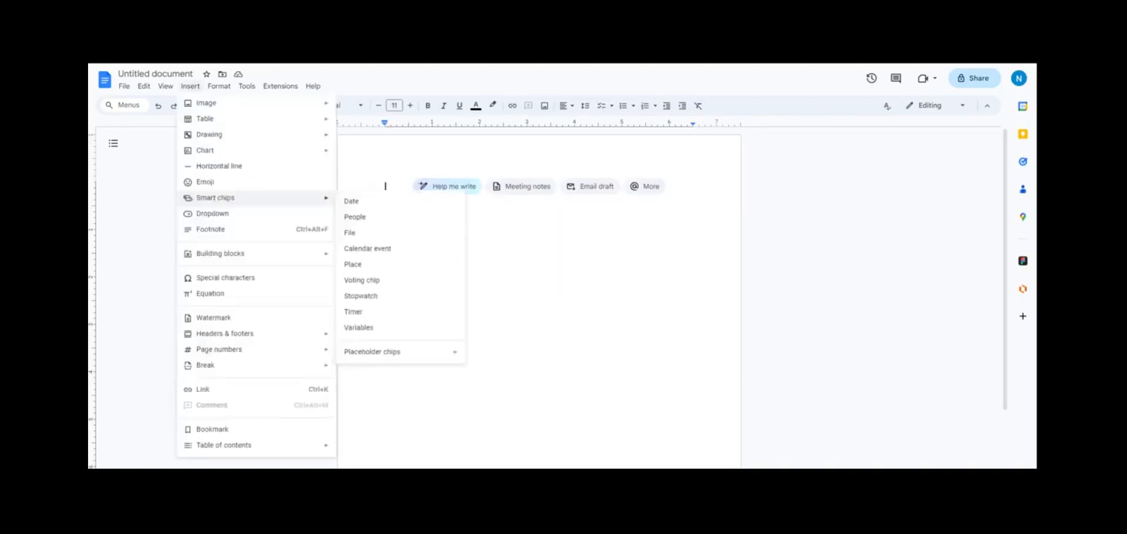
pyautogui.click(350, 201)
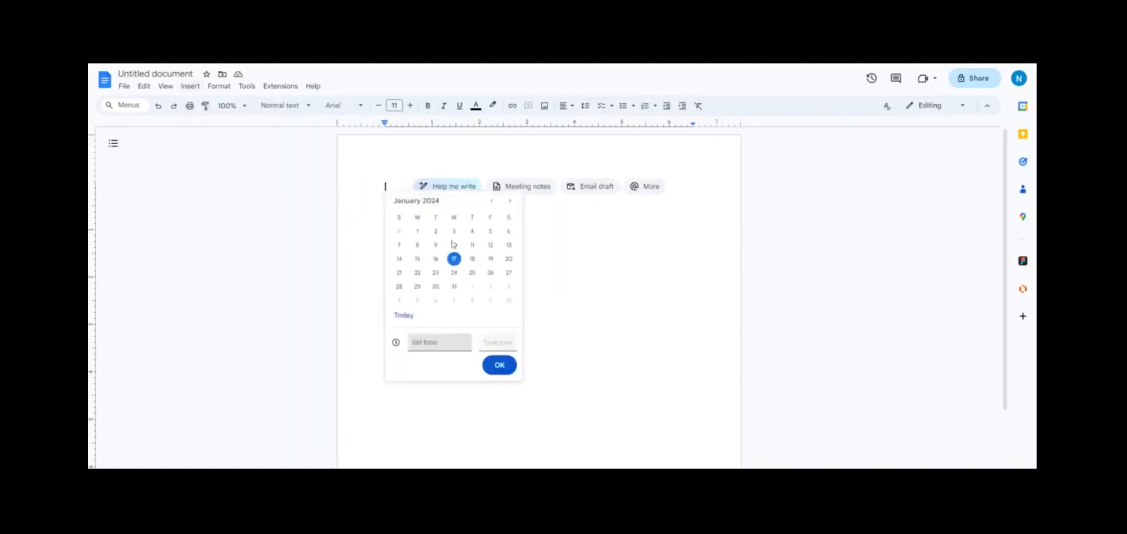
pyautogui.click(499, 365)
# Step: Mention a student as a people chip after the date, then start a new line
pyautogui.write('@')
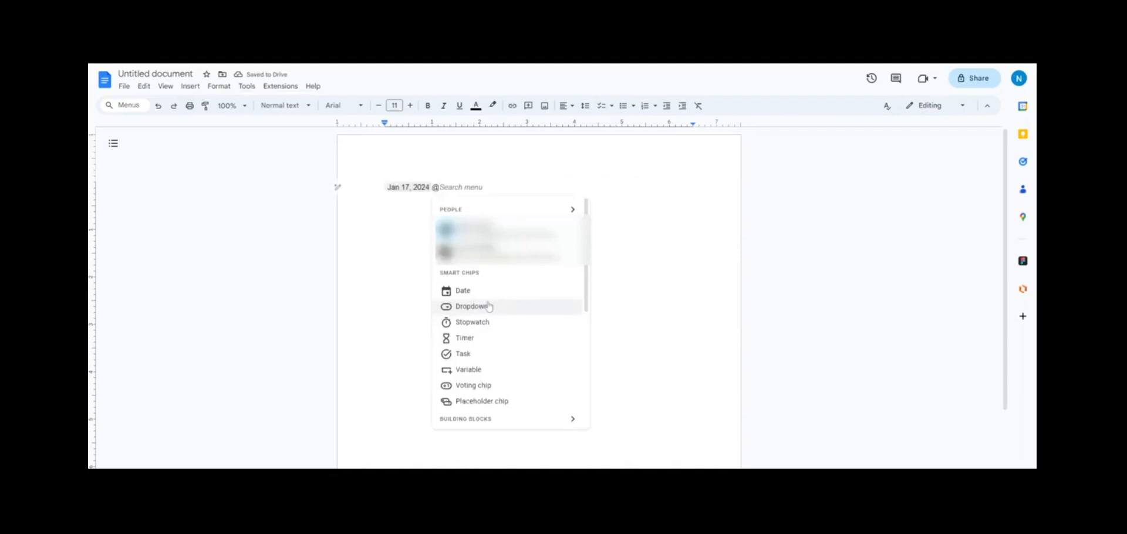
pyautogui.click(492, 253)
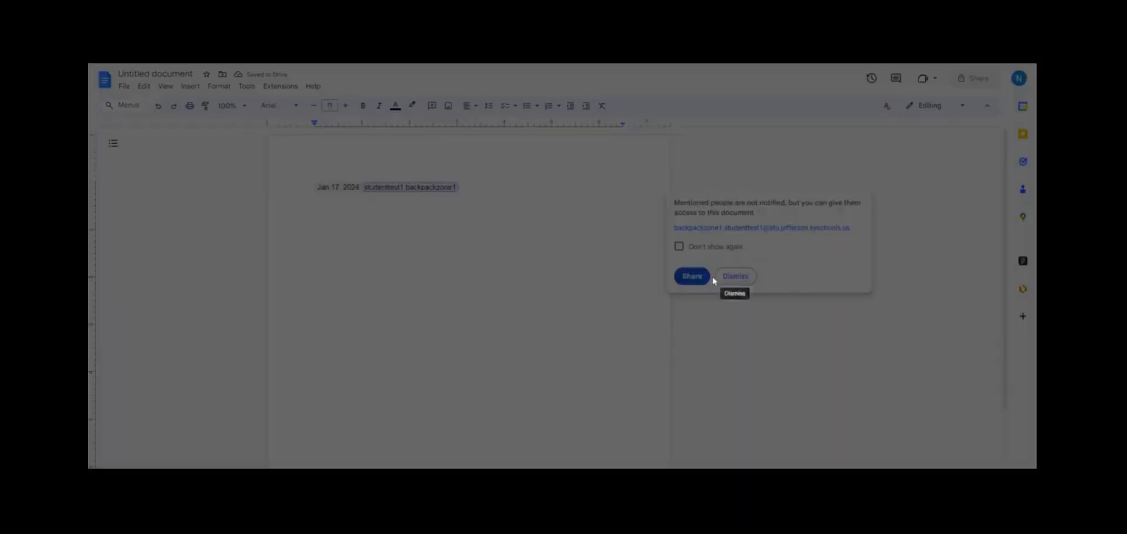
pyautogui.click(753, 277)
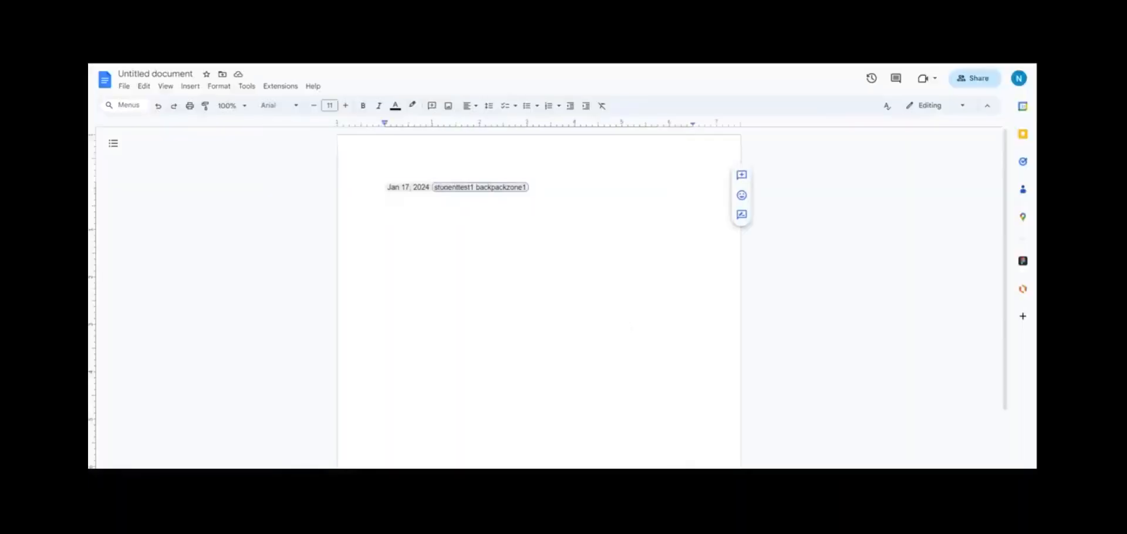
pyautogui.click(538, 188)
pyautogui.press('Return')
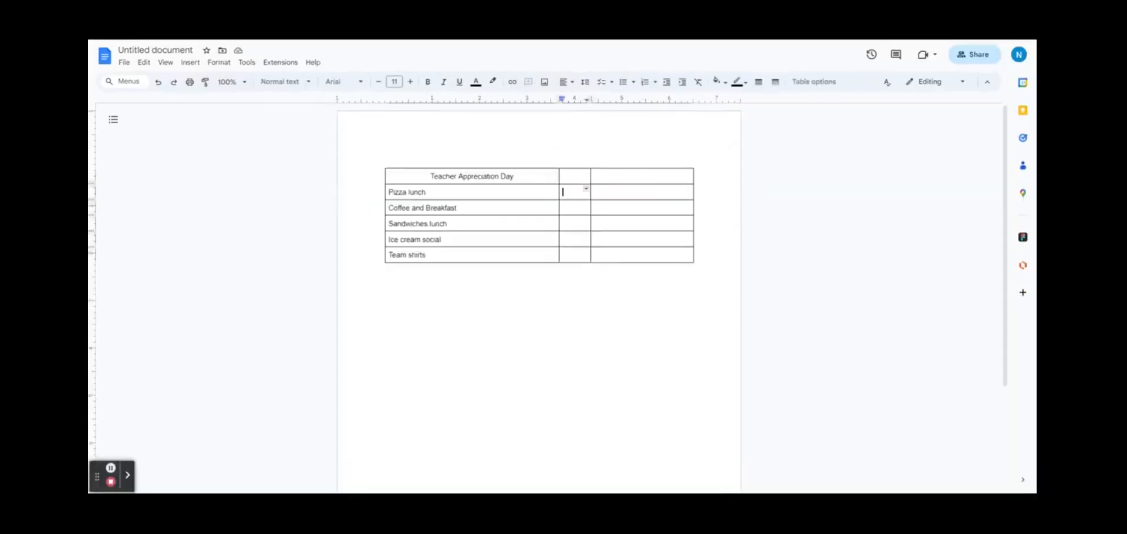
# Step: Add heart voting chips to the Love column, including Ice cream social and Team shirts
pyautogui.rightClick(571, 190)
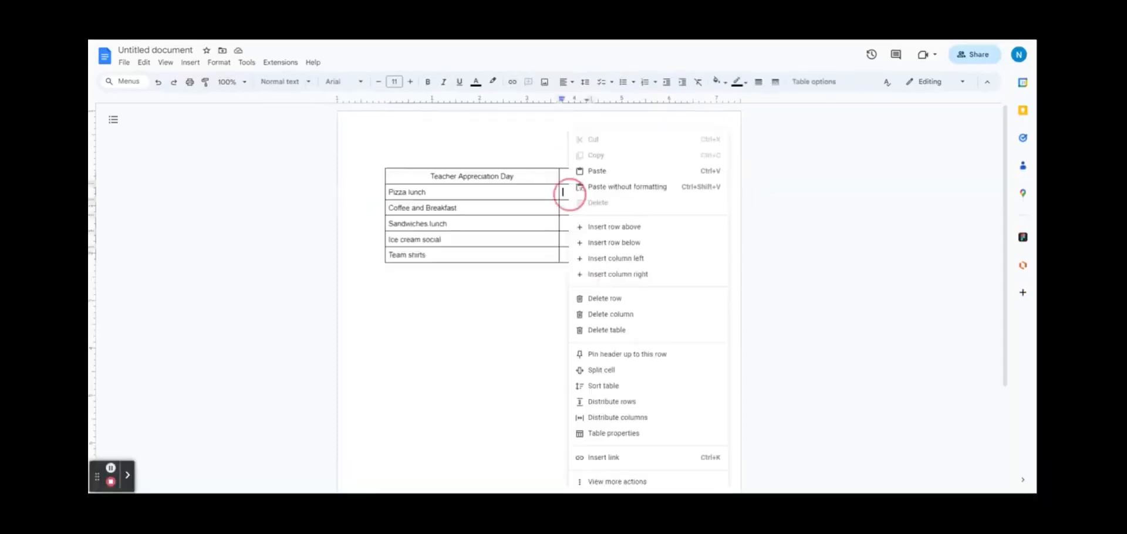
pyautogui.press('Escape')
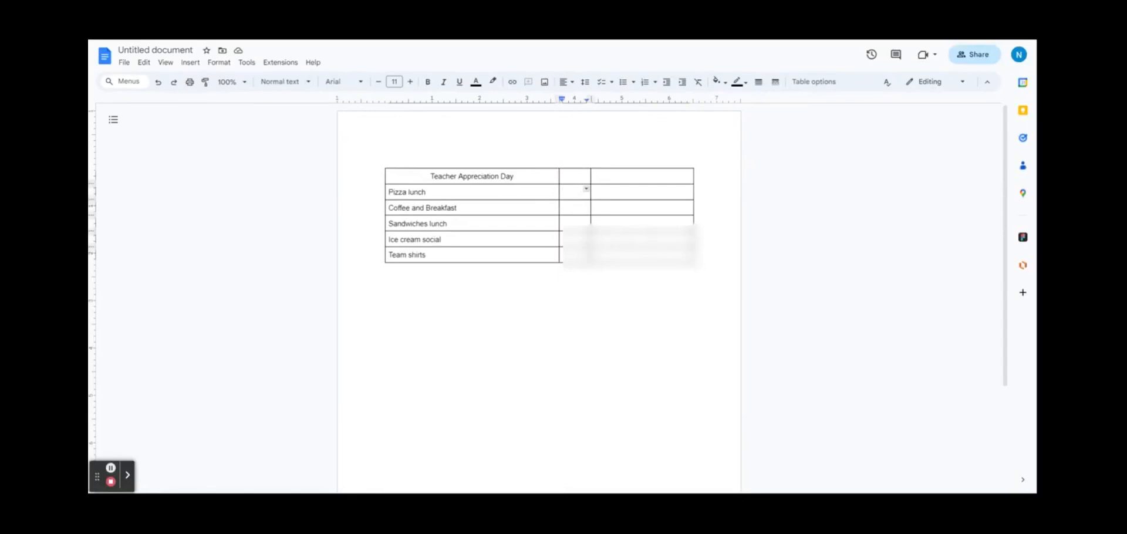
pyautogui.write('@')
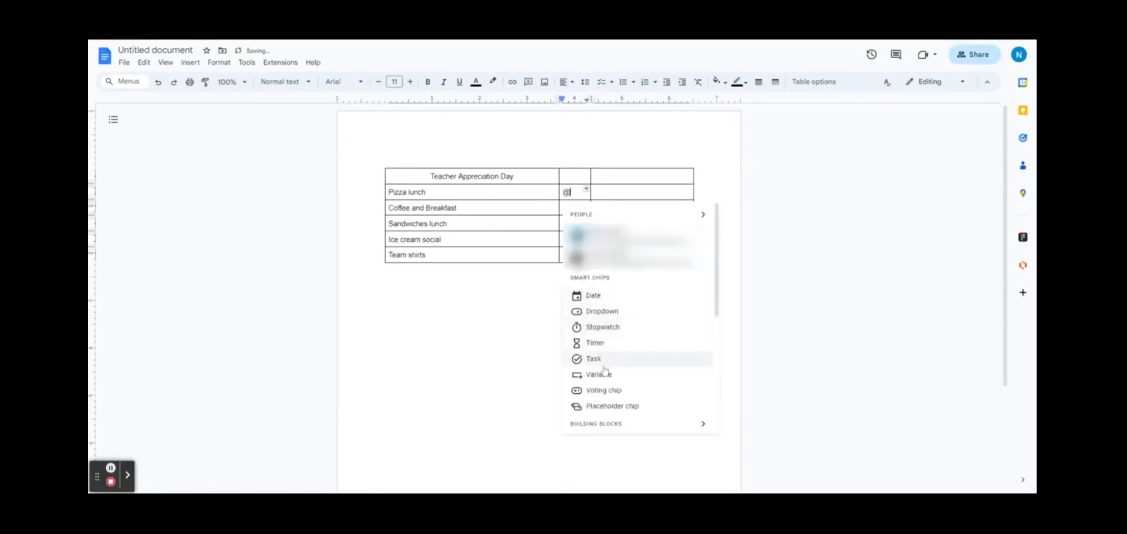
pyautogui.click(605, 390)
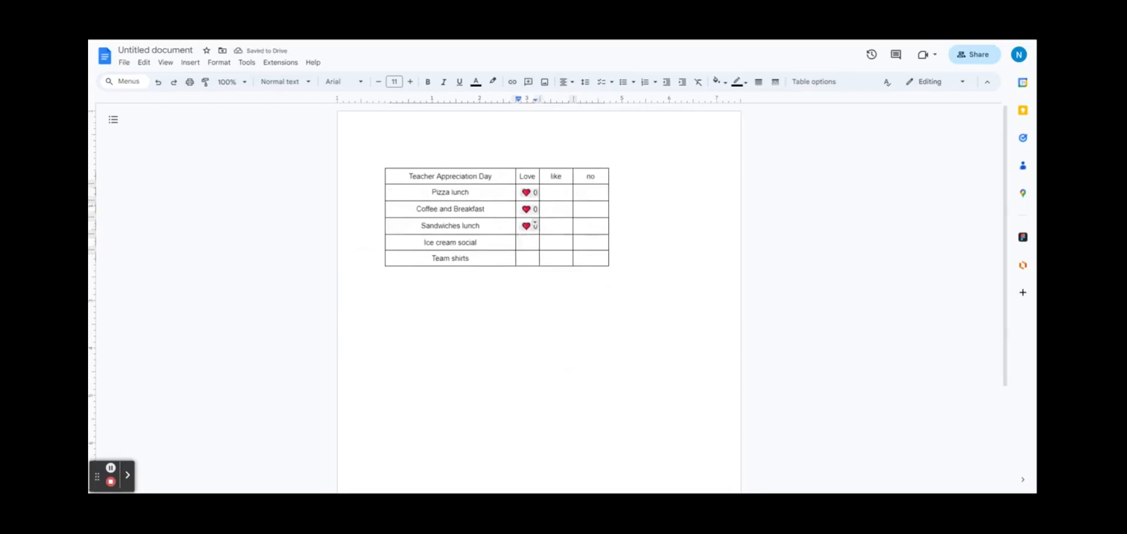
pyautogui.click(528, 242)
pyautogui.hotkey('ctrl', 'v')
pyautogui.click(528, 258)
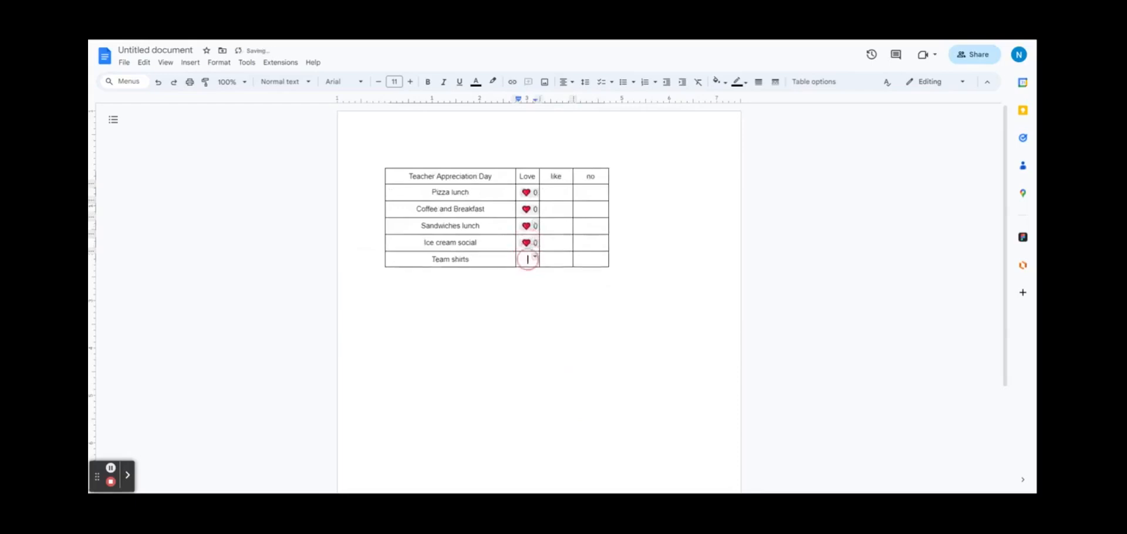
pyautogui.hotkey('ctrl', 'v')
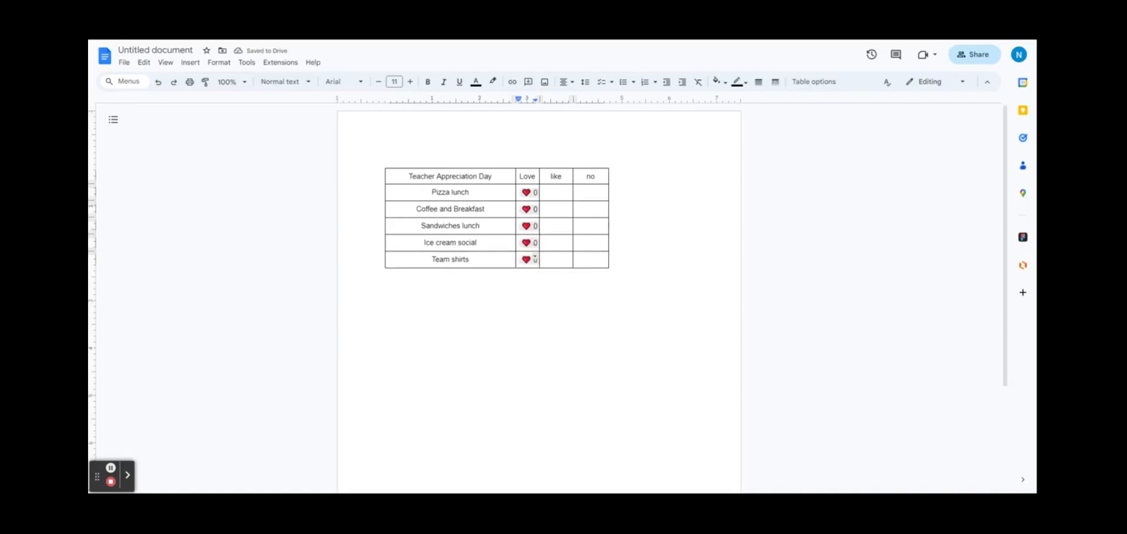
# Step: Create a custom smiley voting chip in the Pizza lunch like cell
pyautogui.click(568, 189)
pyautogui.write('@')
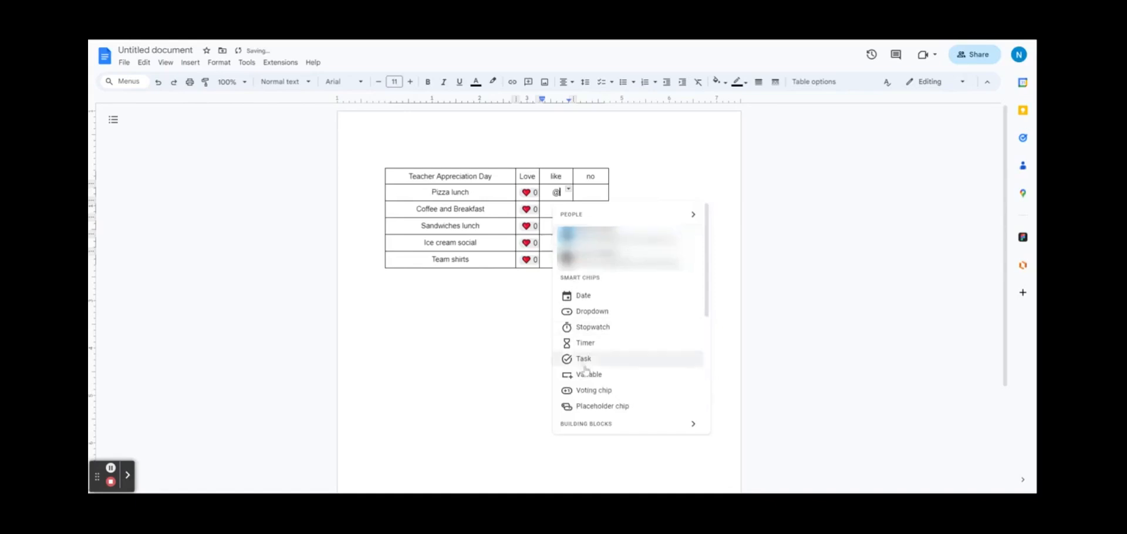
pyautogui.click(595, 393)
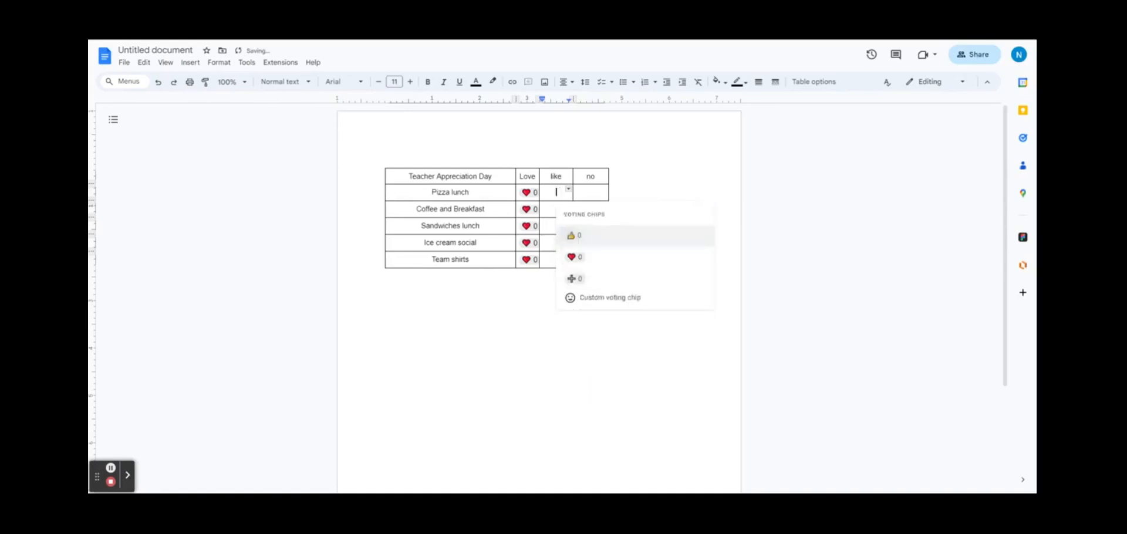
pyautogui.click(581, 298)
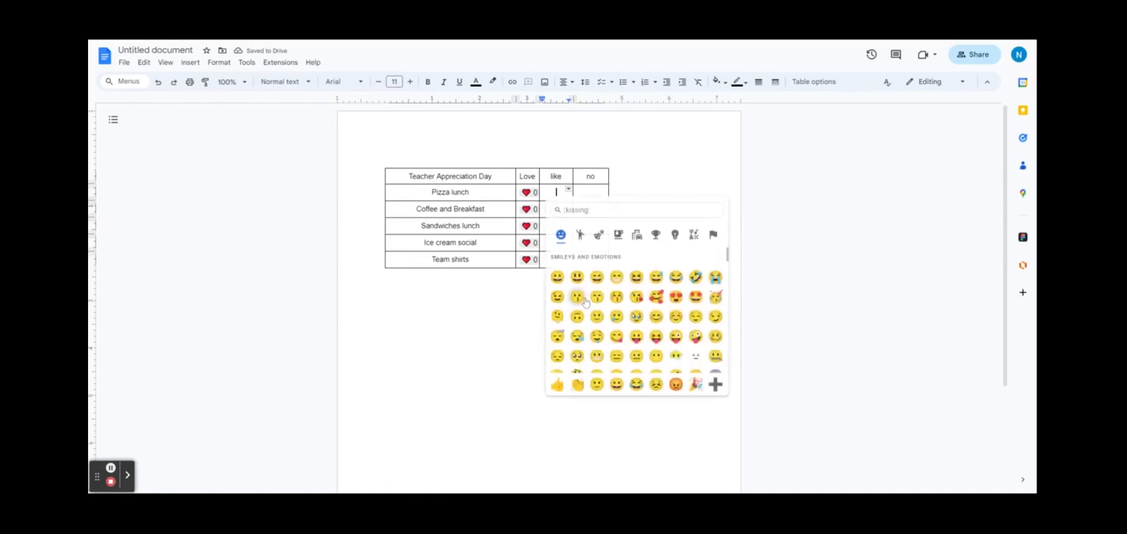
pyautogui.click(557, 277)
# Step: Copy the smiley chip into the Coffee and Breakfast, Sandwiches lunch, Ice cream social and Team shirts like cells
pyautogui.rightClick(561, 195)
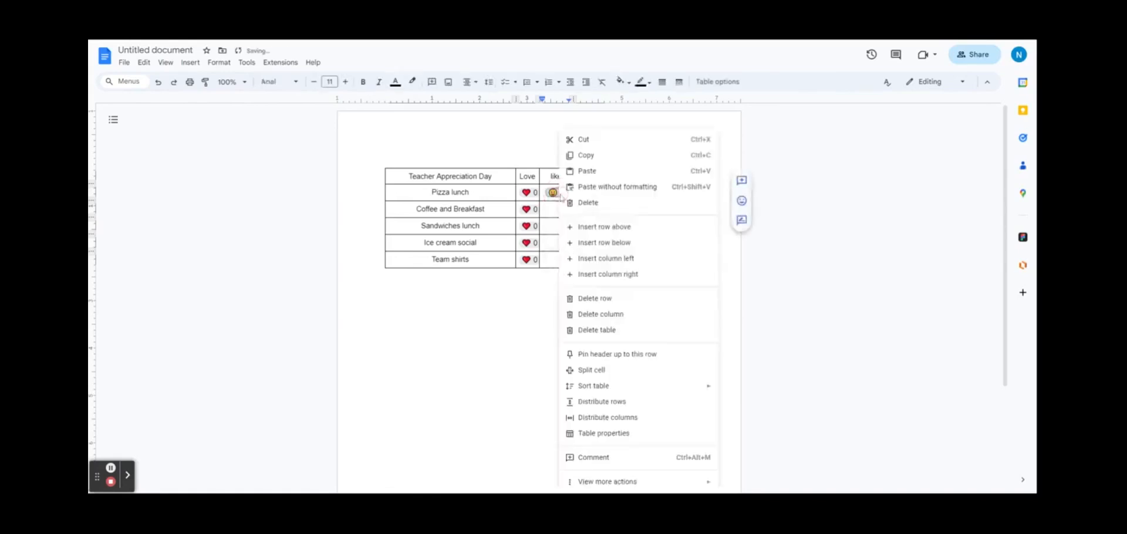
pyautogui.click(587, 156)
pyautogui.hotkey('ctrl', 'v')
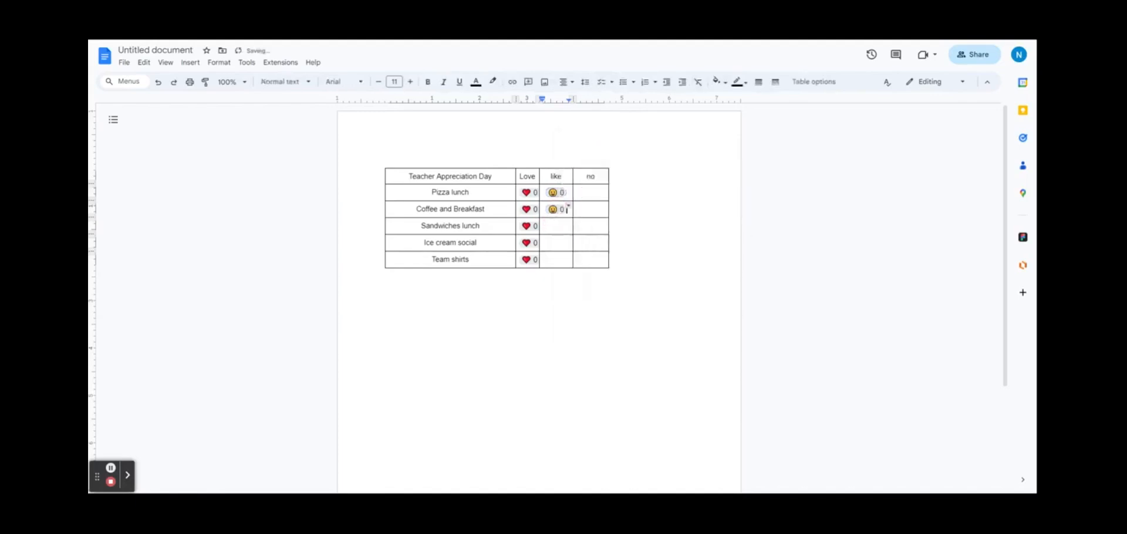
pyautogui.click(567, 226)
pyautogui.hotkey('ctrl', 'v')
pyautogui.click(566, 243)
pyautogui.hotkey('ctrl', 'v')
pyautogui.click(561, 261)
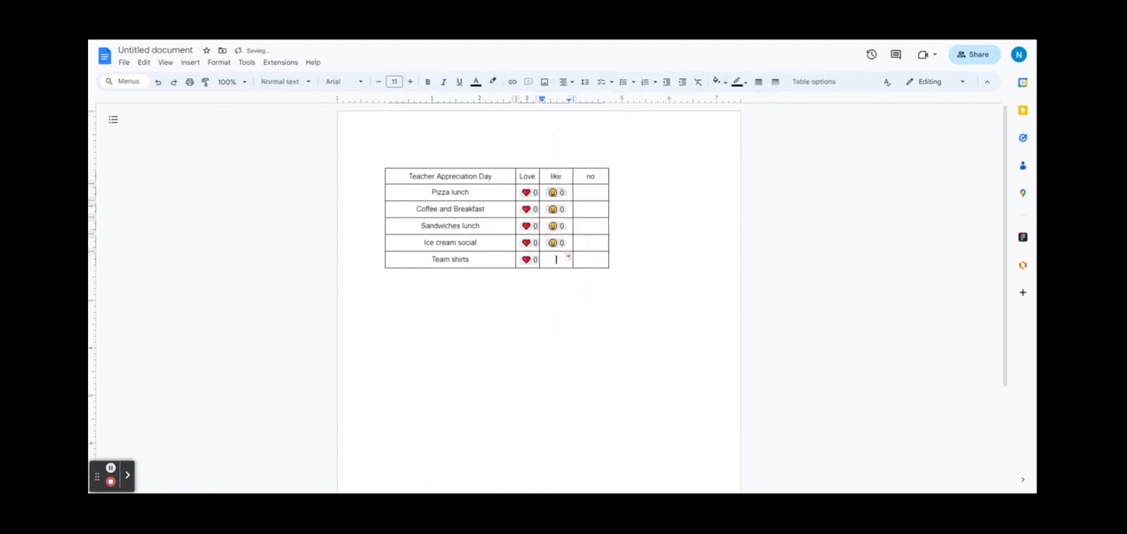
pyautogui.hotkey('ctrl', 'v')
pyautogui.click(591, 192)
# Step: Add thumbs-down voting chips to the no column cells
pyautogui.click(190, 62)
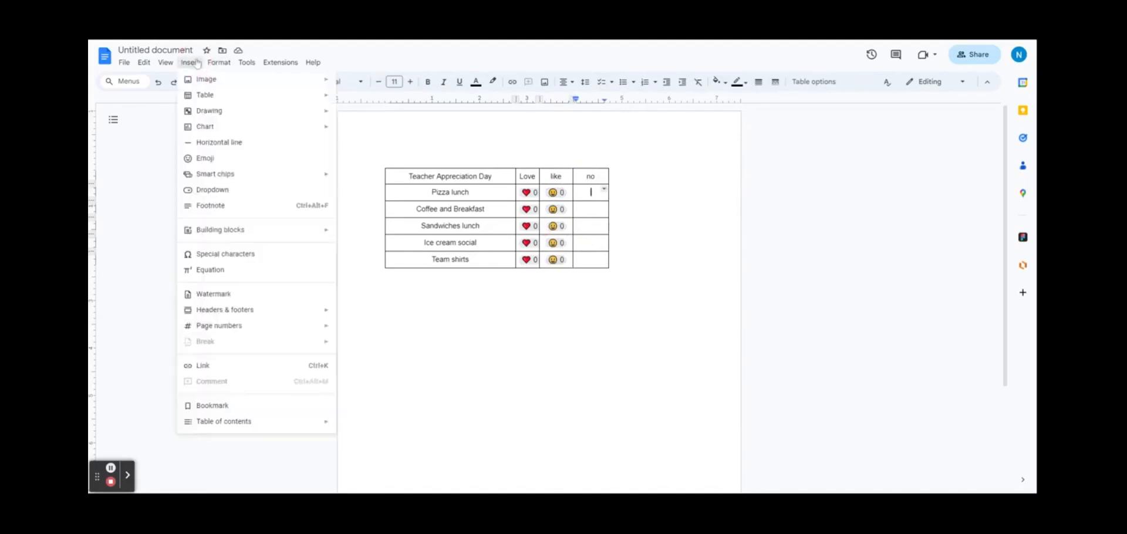
pyautogui.moveTo(255, 179)
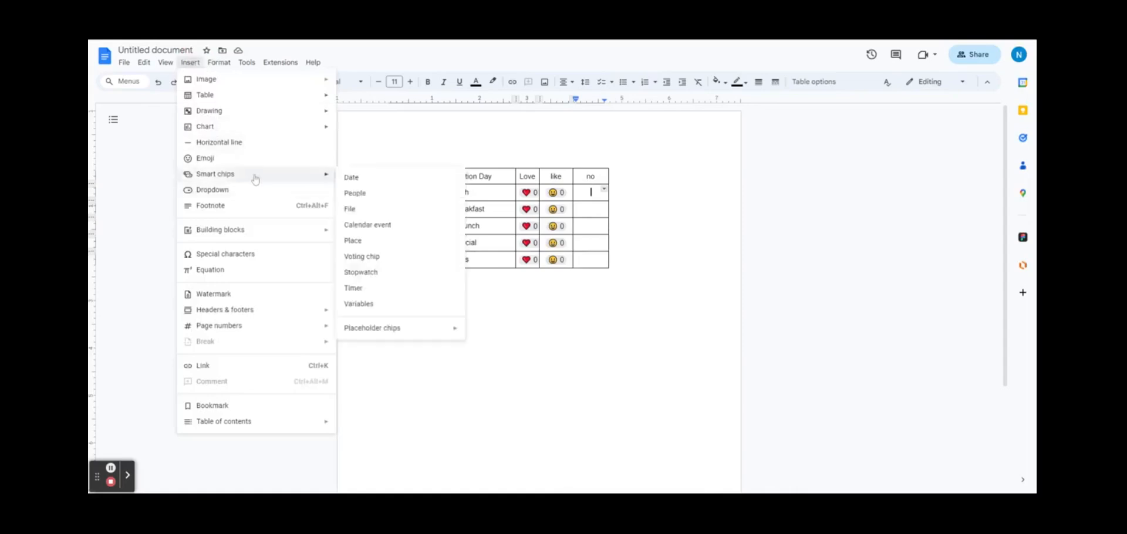
pyautogui.click(384, 257)
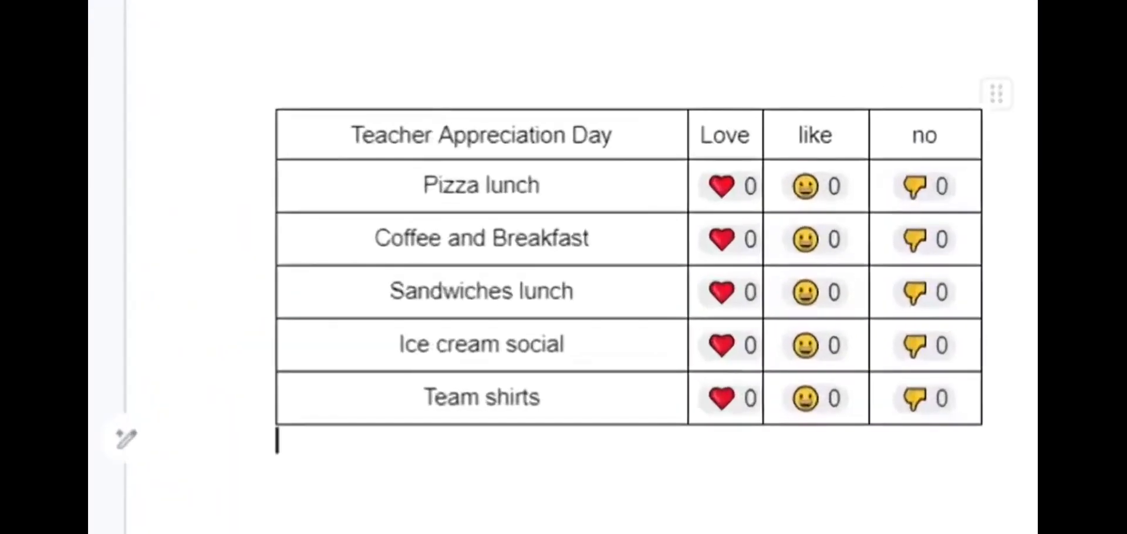
# Step: Cast test votes, including Love for Pizza lunch and Sandwiches lunch and like for Coffee and Breakfast
pyautogui.click(736, 192)
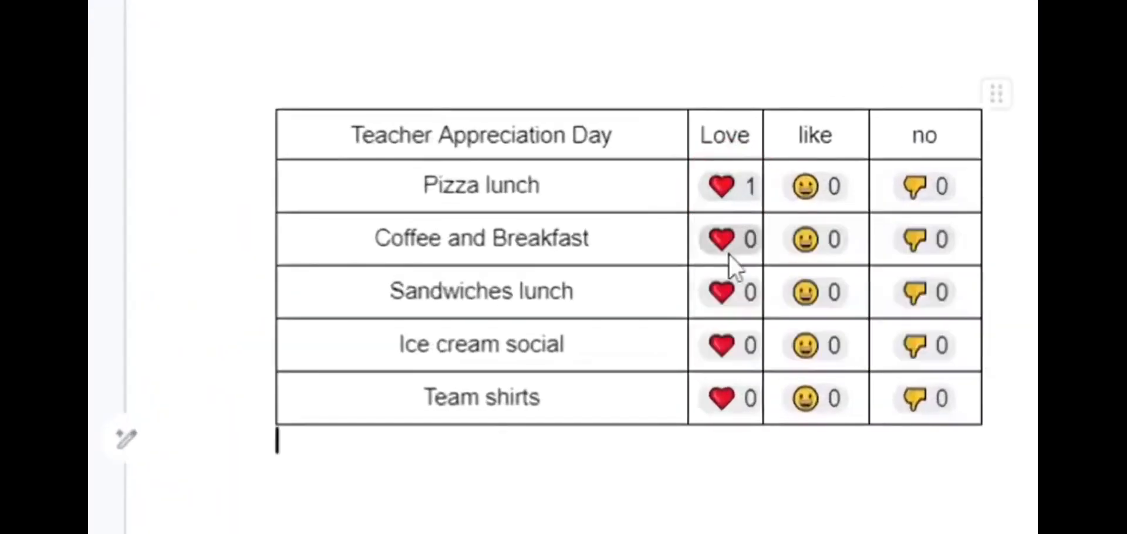
pyautogui.click(805, 240)
pyautogui.click(737, 298)
pyautogui.click(726, 400)
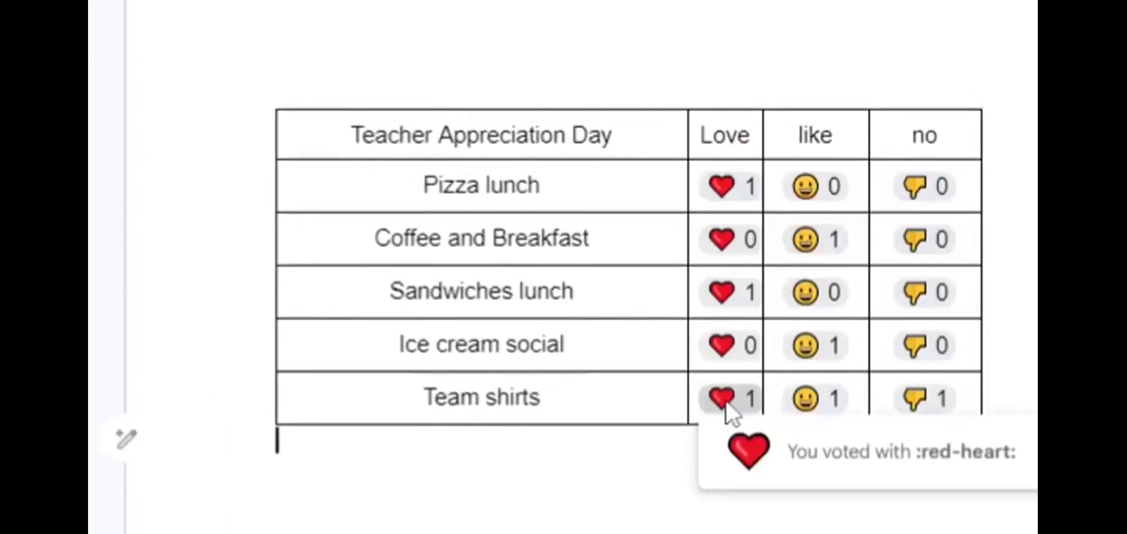
pyautogui.click(720, 339)
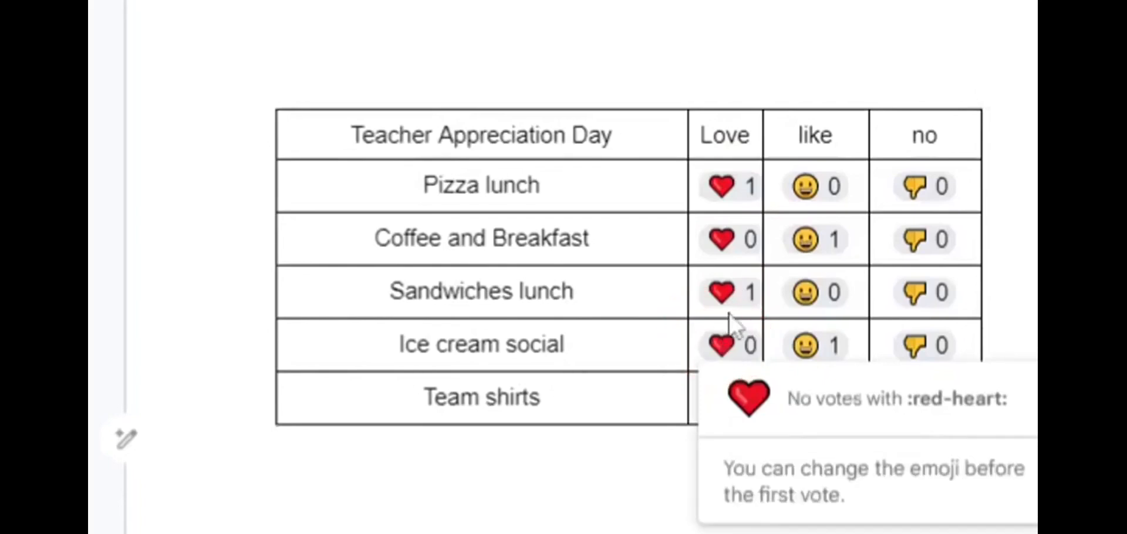
# Step: Insert a task titled 'Sent out to team' below the table
pyautogui.click(922, 187)
pyautogui.write('@')
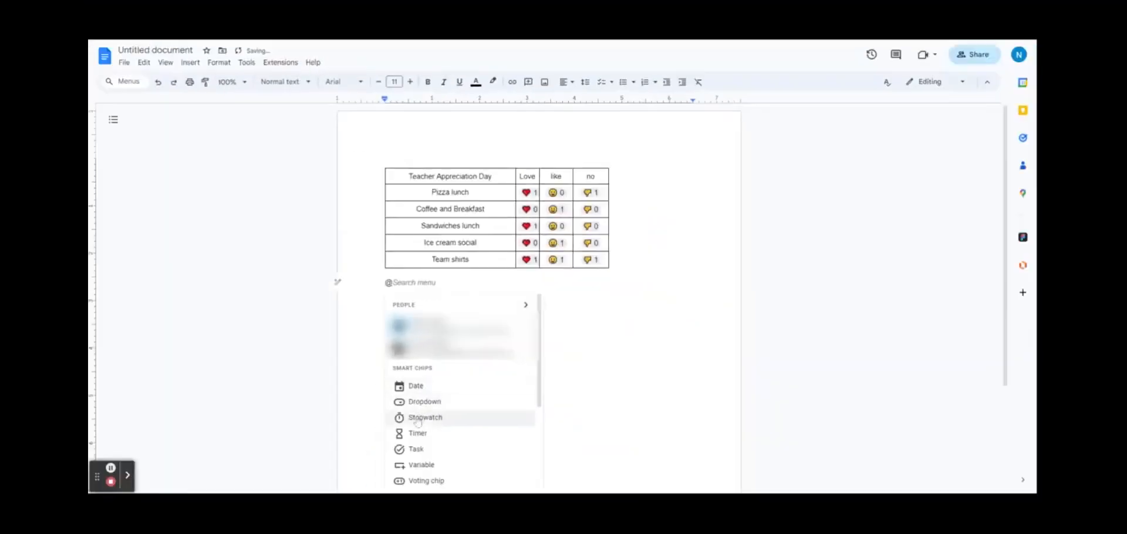
pyautogui.click(418, 450)
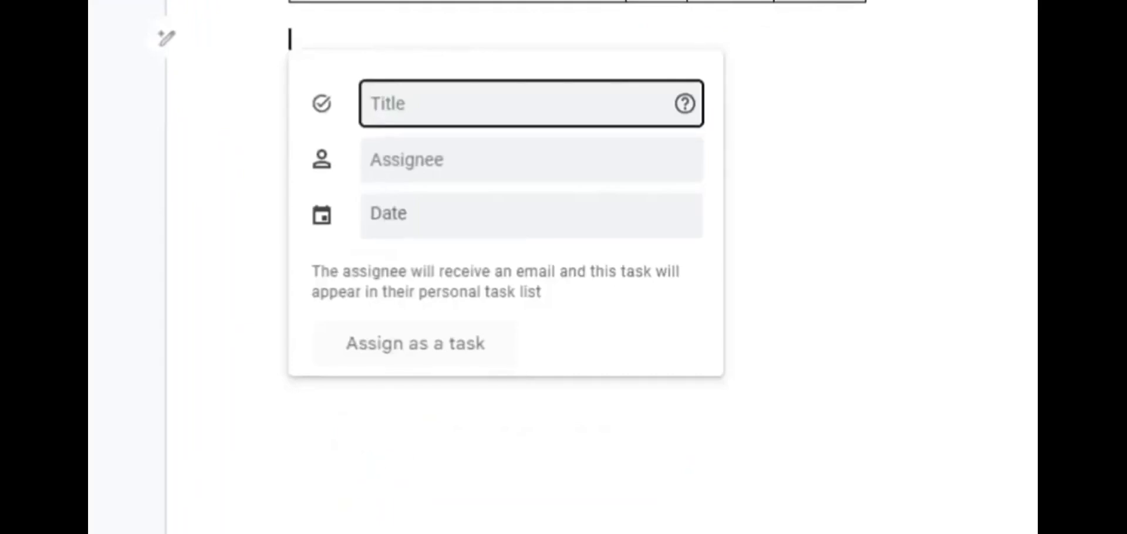
pyautogui.write('Sent out to team')
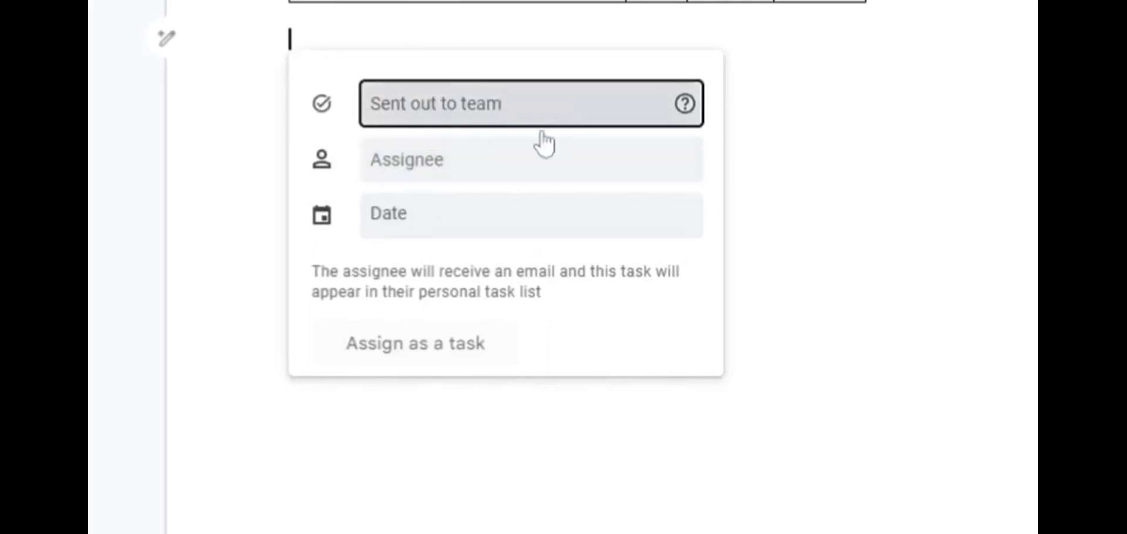
# Step: Assign the task to a student, due January 19, then tick it as done
pyautogui.click(474, 167)
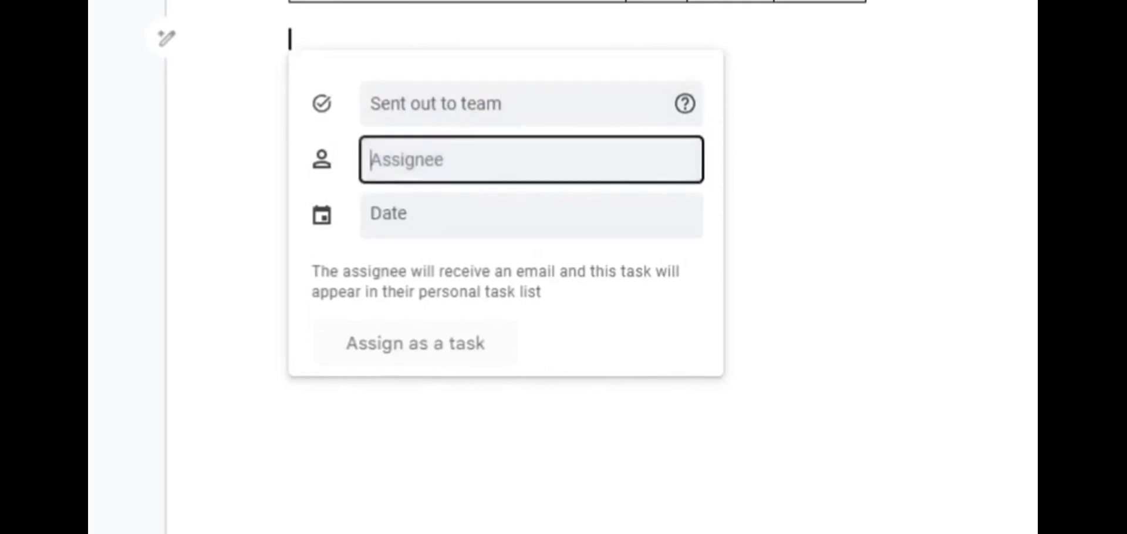
pyautogui.write('b')
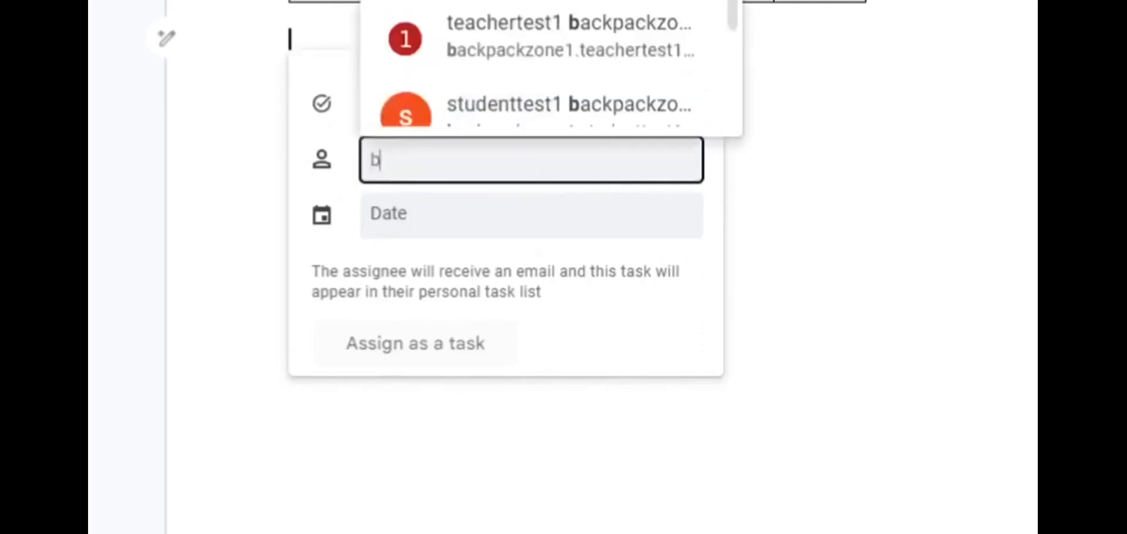
pyautogui.press('Down')
pyautogui.press('Return')
pyautogui.click(485, 220)
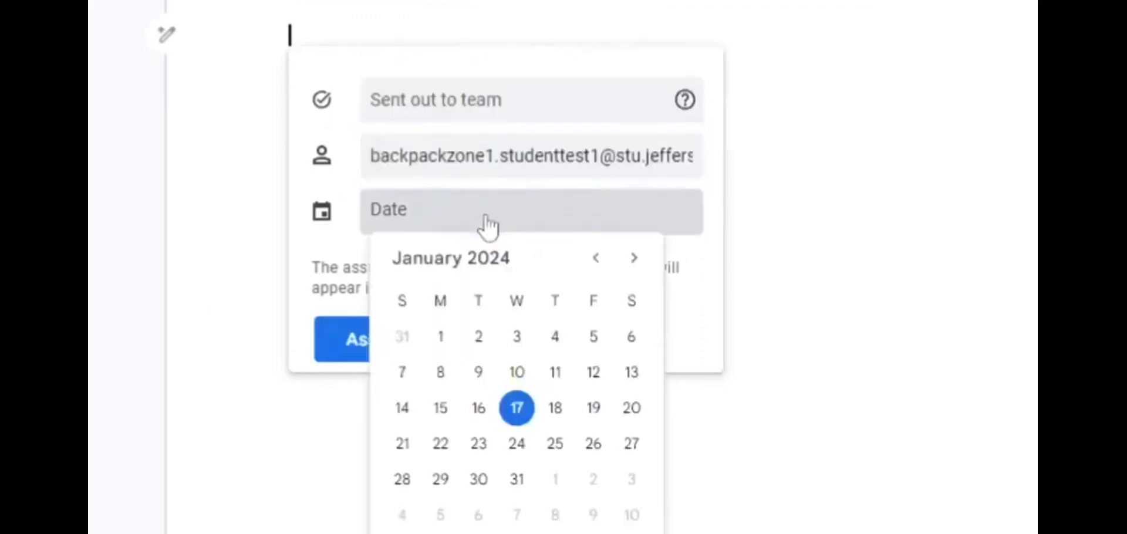
pyautogui.click(592, 410)
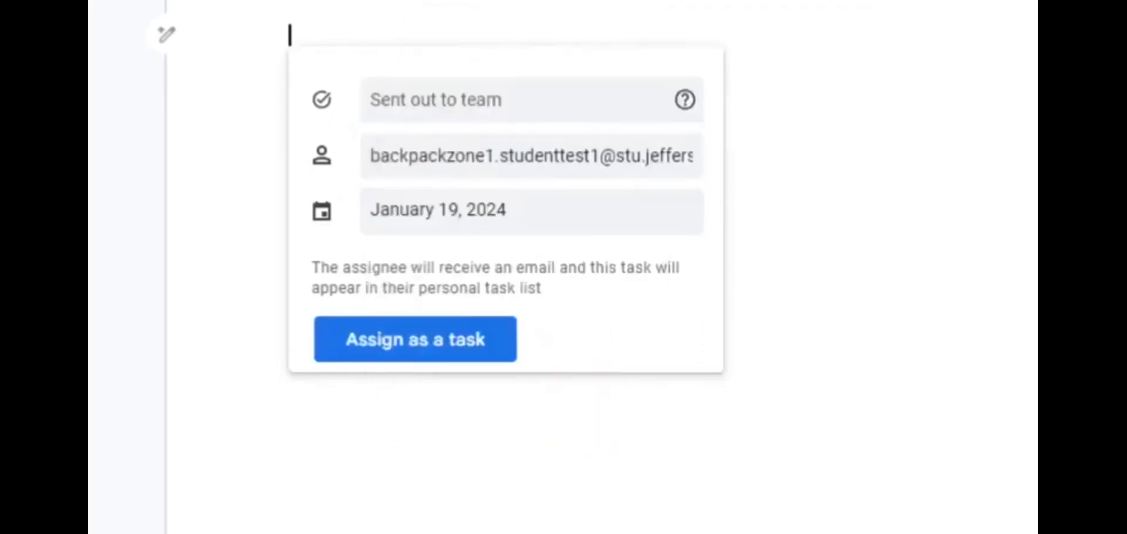
pyautogui.click(338, 341)
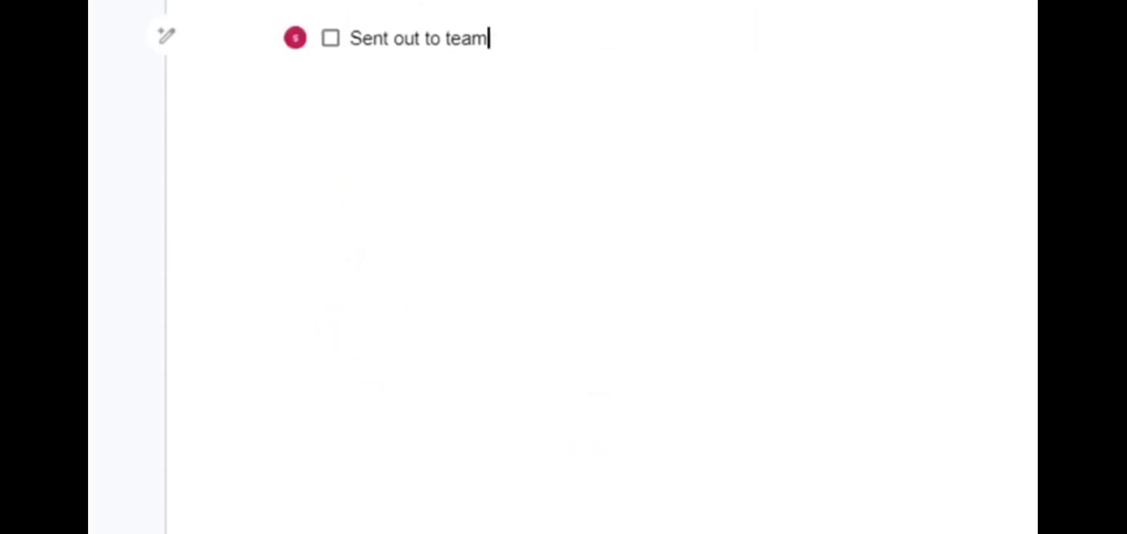
pyautogui.click(331, 38)
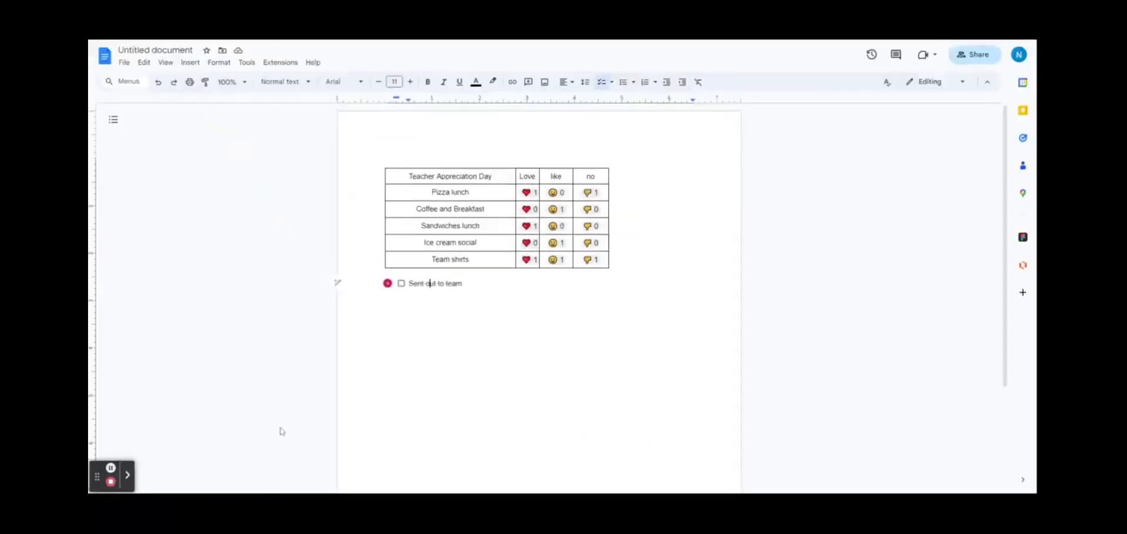
pyautogui.moveTo(385, 286)
# Step: Delete the assigned task, the student people chip and the Jan 17, 2024 date chip
pyautogui.click(535, 367)
pyautogui.click(640, 290)
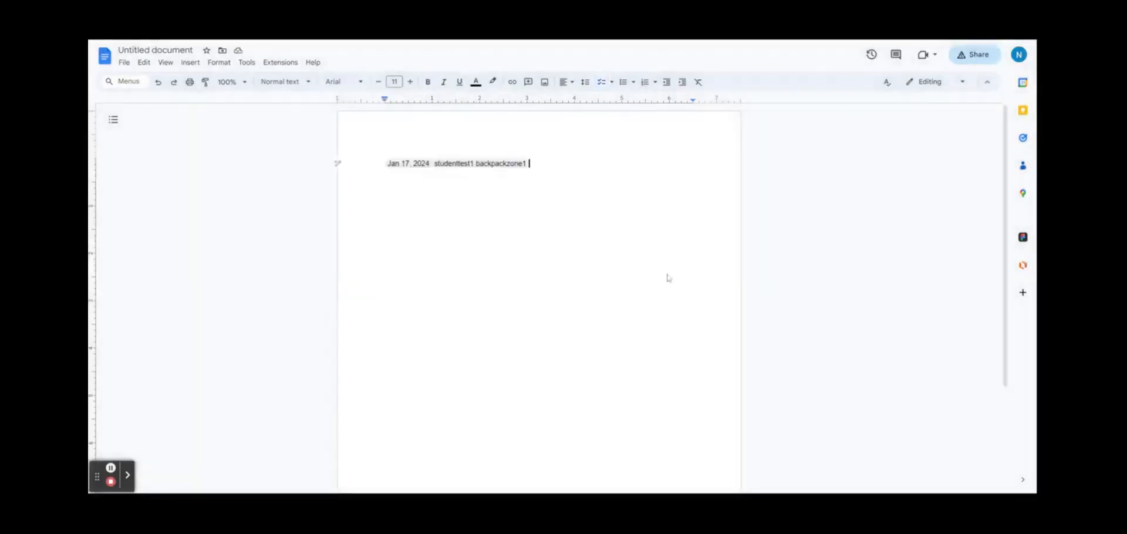
pyautogui.rightClick(503, 167)
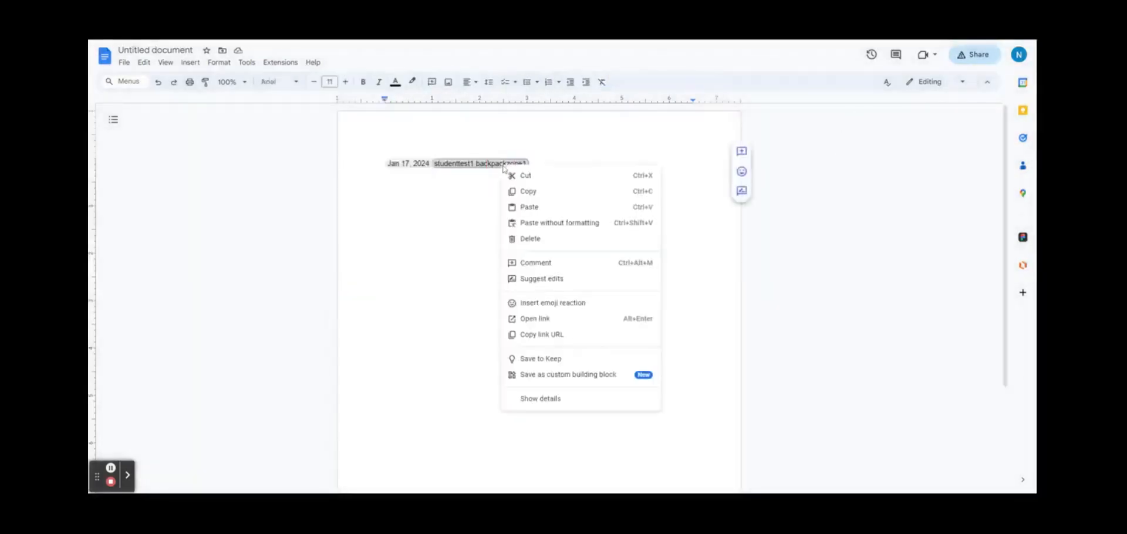
pyautogui.click(532, 239)
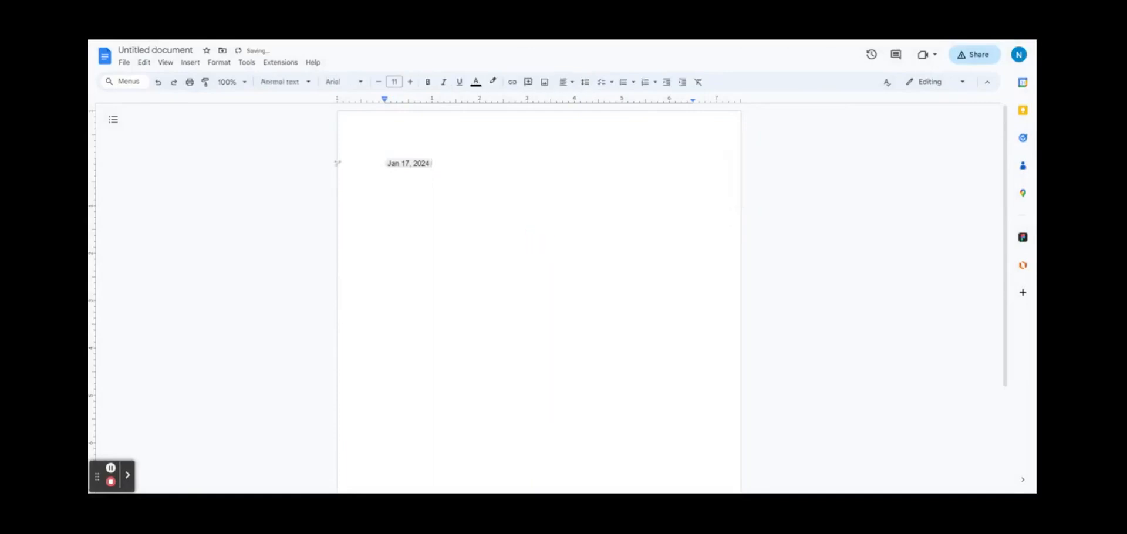
pyautogui.press('BackSpace')
pyautogui.press('BackSpace')
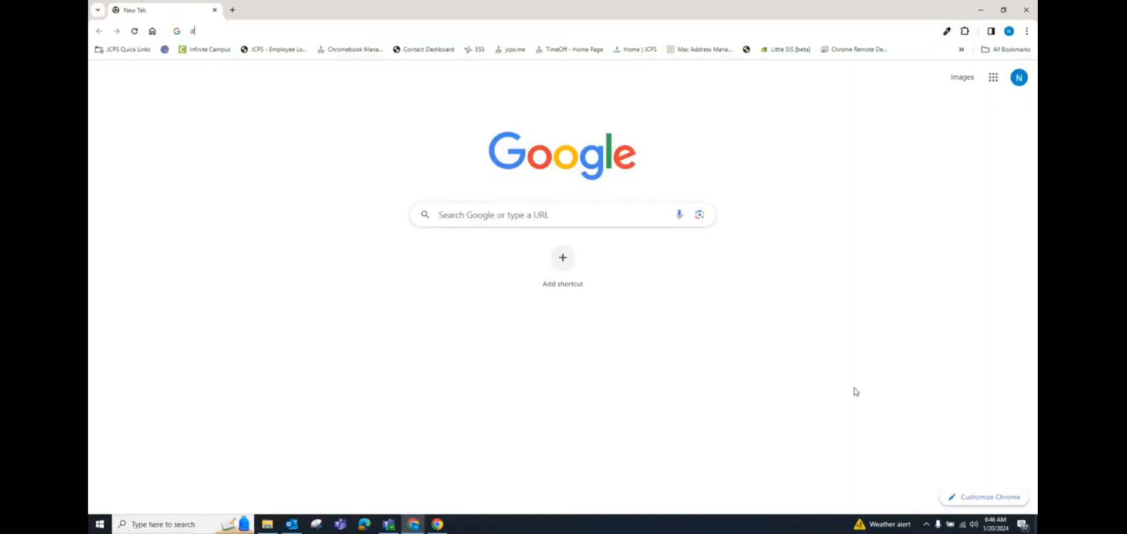
# Step: Go to doc.new in the new tab to create a blank Untitled document
pyautogui.write('do')
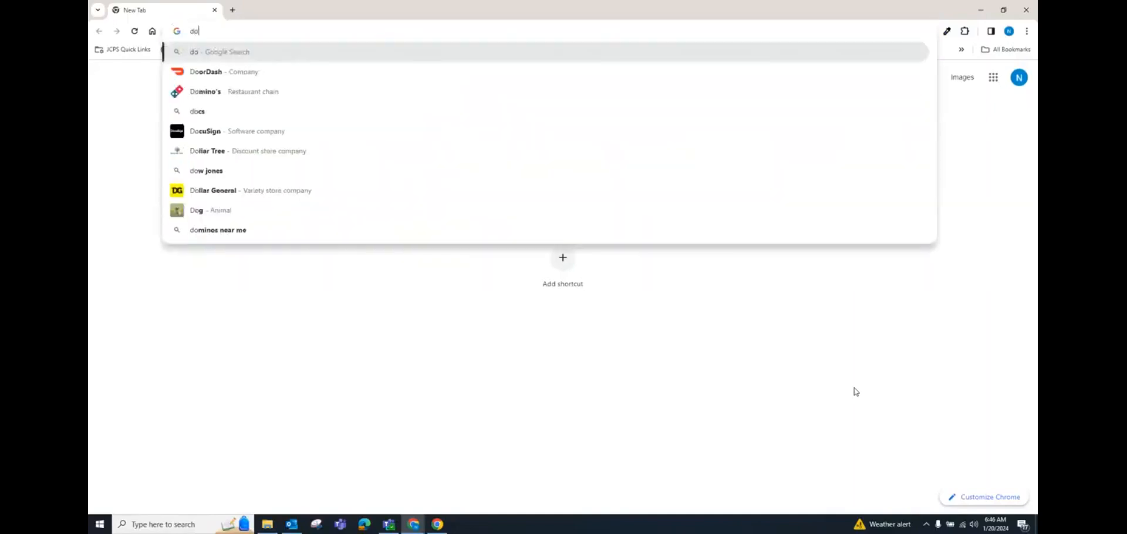
pyautogui.write('c')
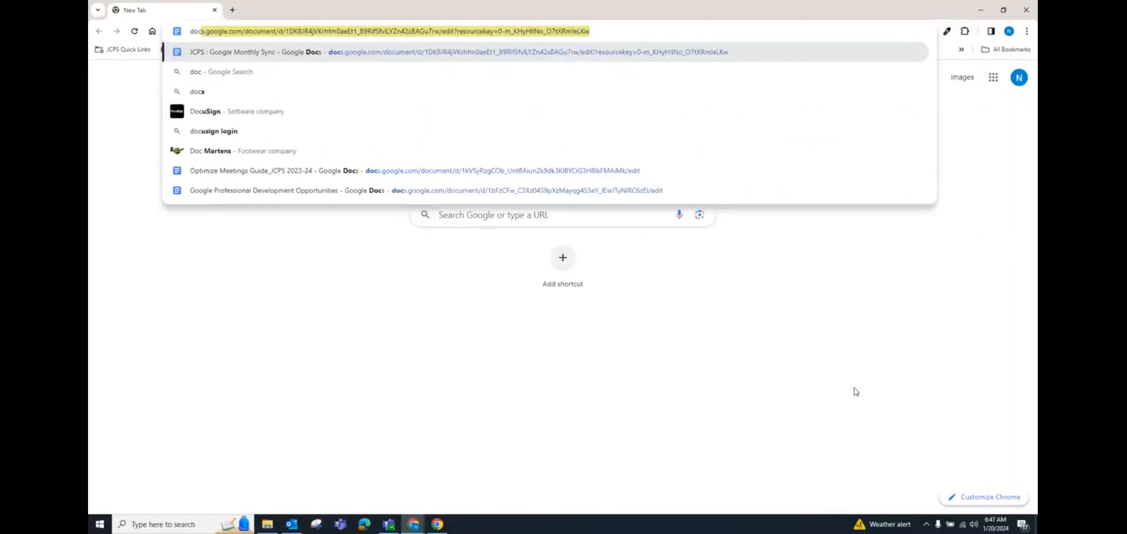
pyautogui.press('BackSpace')
pyautogui.write('.new')
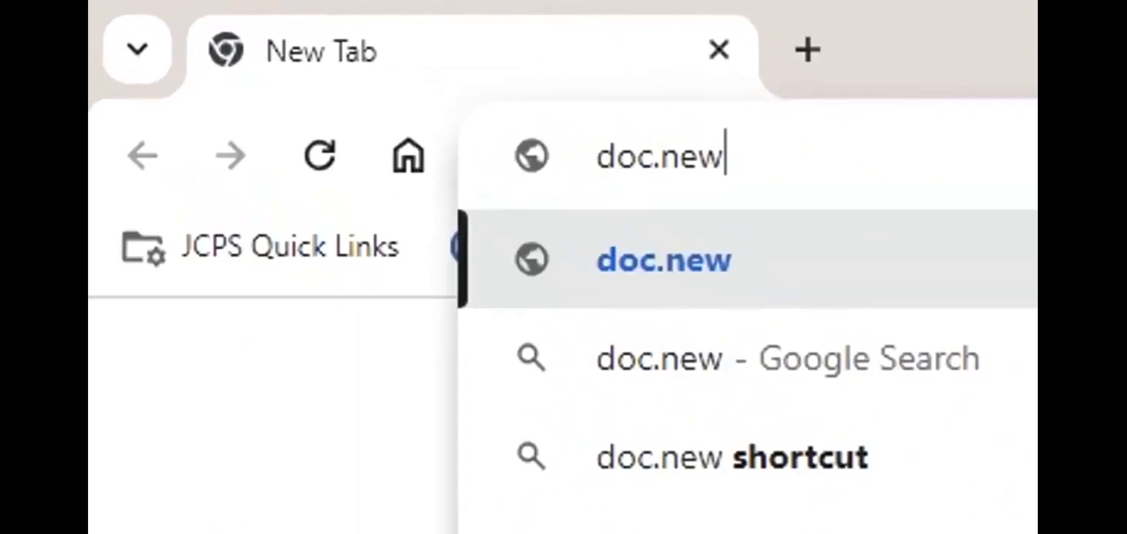
pyautogui.press('Return')
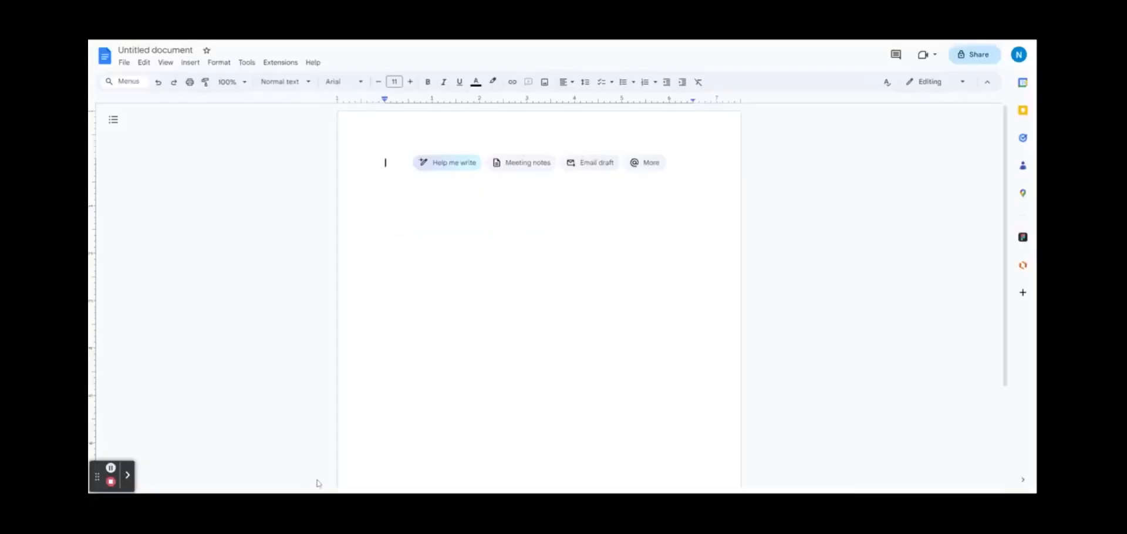
# Step: Use Insert > Drawing > New to get an empty drawing canvas
pyautogui.click(184, 64)
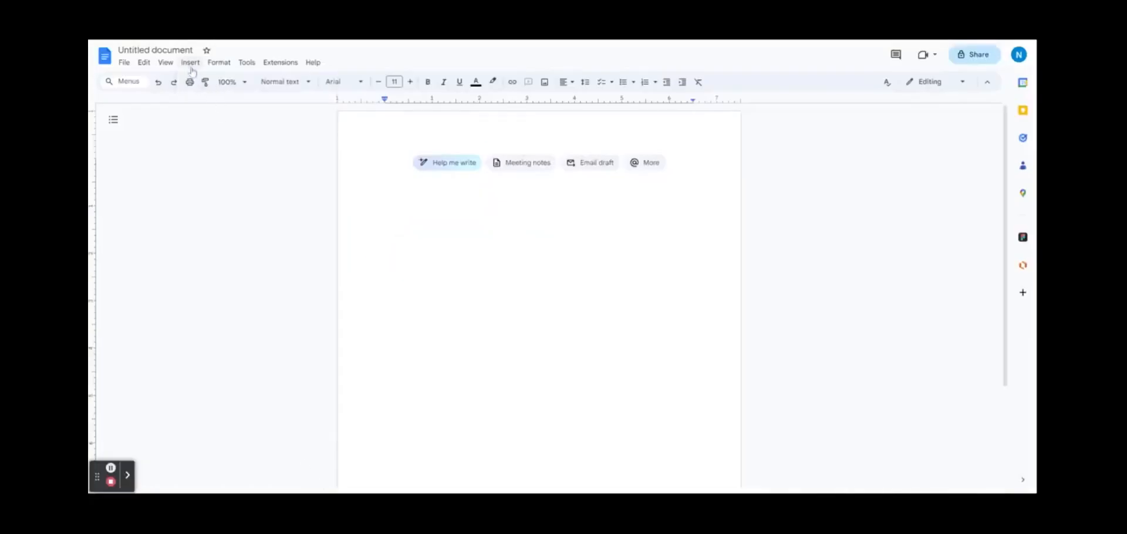
pyautogui.click(191, 65)
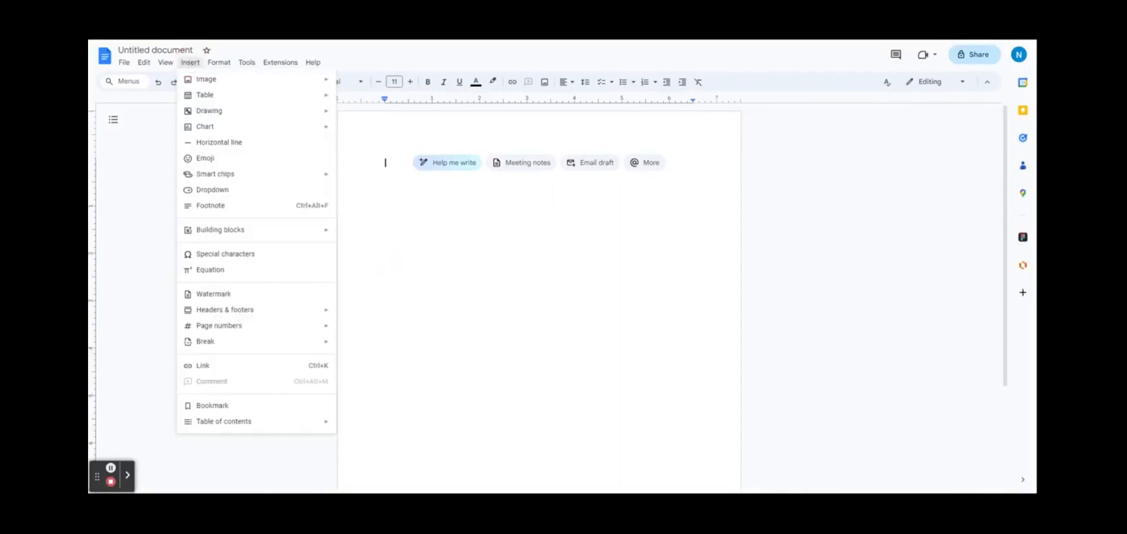
pyautogui.moveTo(210, 109)
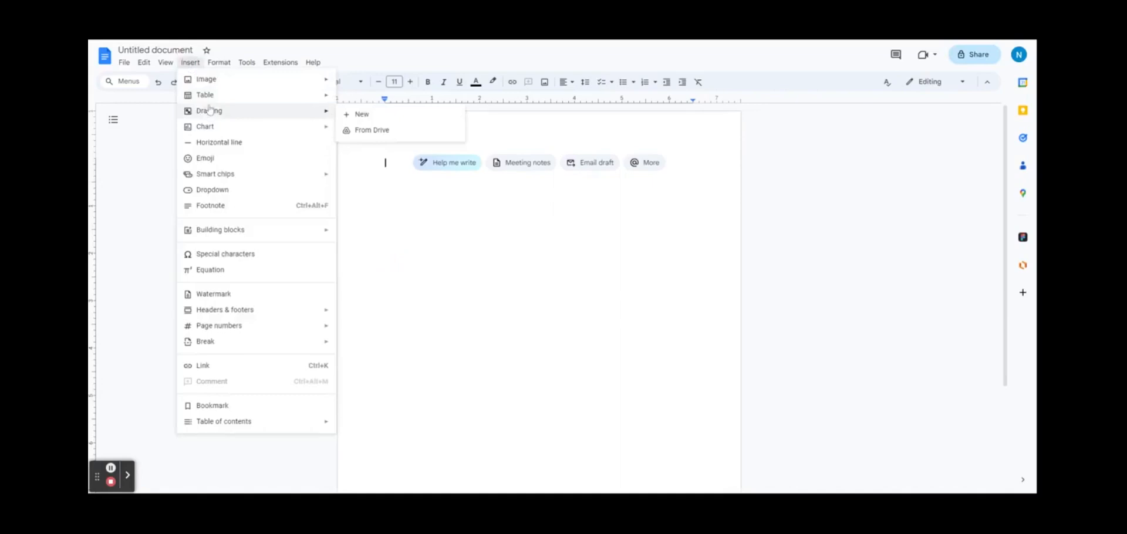
pyautogui.click(354, 114)
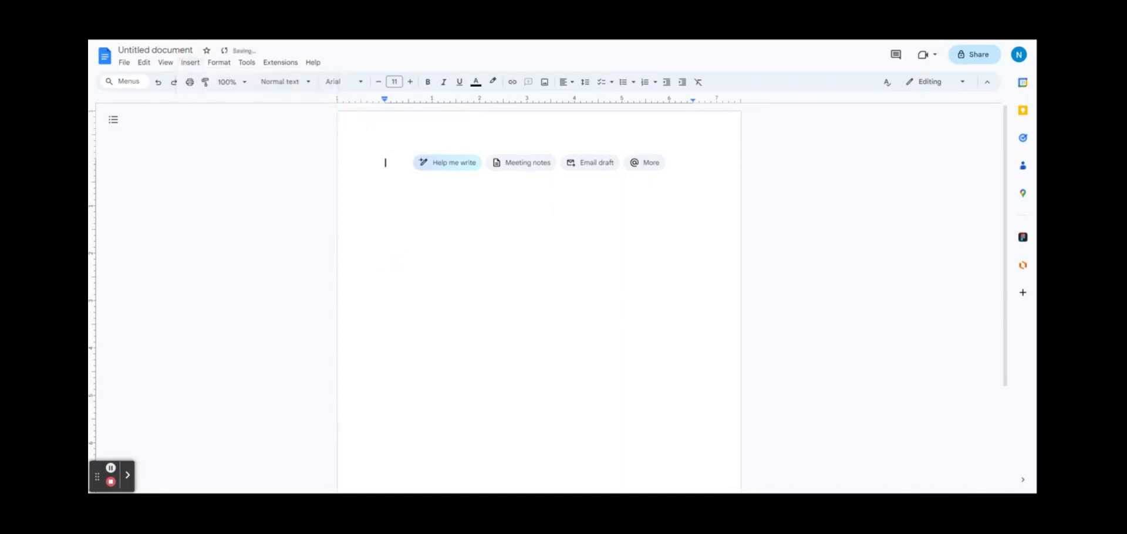
pyautogui.click(190, 62)
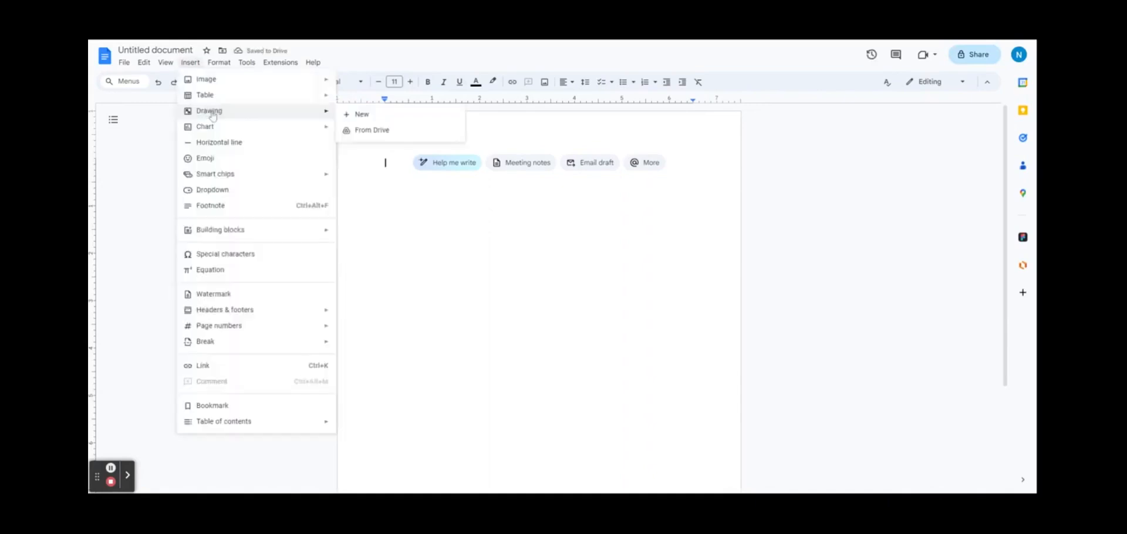
pyautogui.moveTo(213, 111)
pyautogui.click(411, 121)
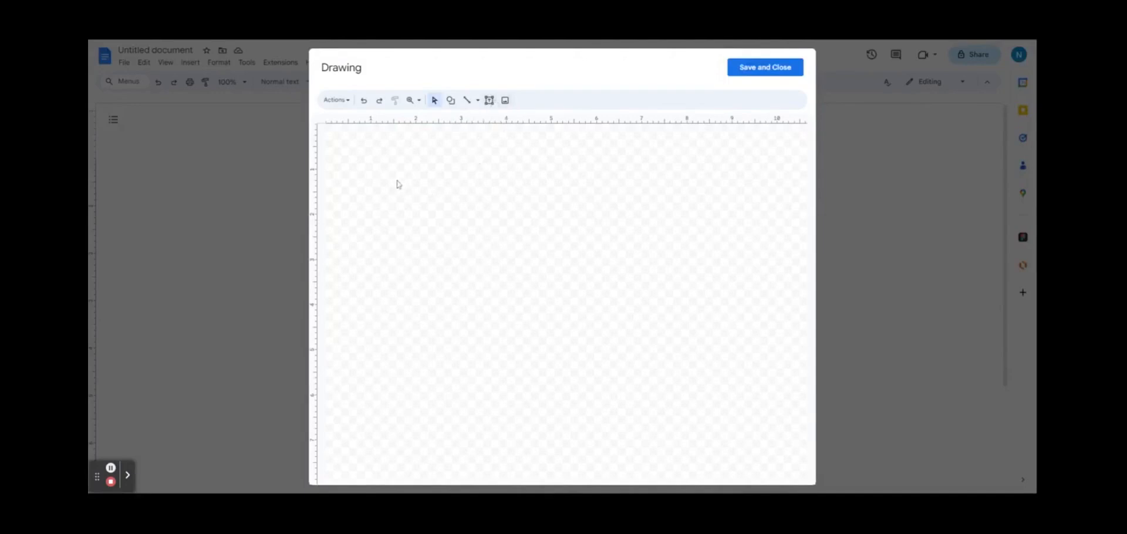
# Step: Draw a rectangle near the top-left of the canvas and an oval below it
pyautogui.click(451, 99)
pyautogui.moveTo(473, 117)
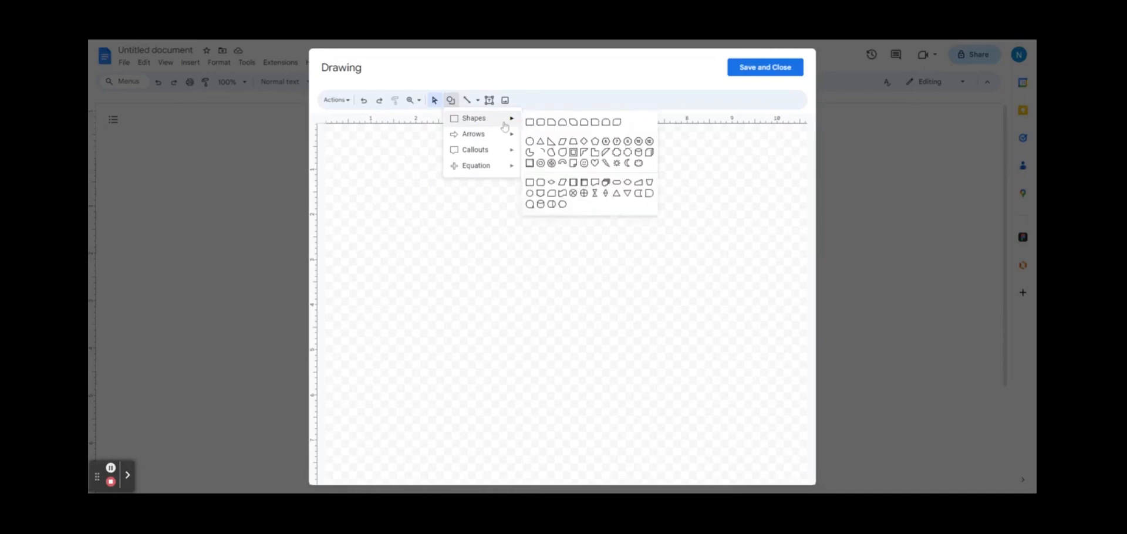
pyautogui.click(529, 124)
pyautogui.moveTo(376, 166); pyautogui.dragTo(462, 211)
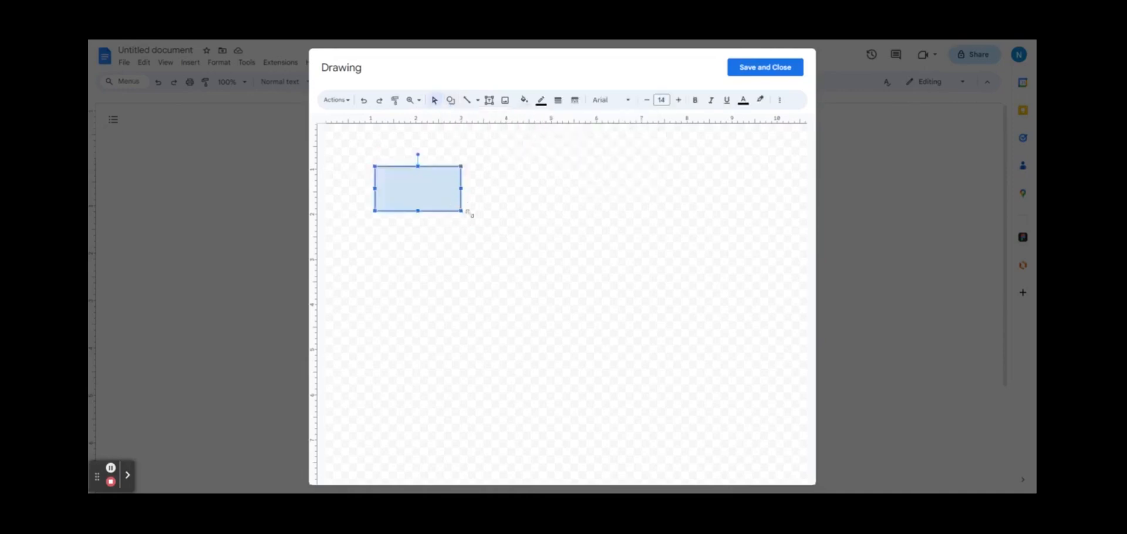
pyautogui.click(451, 100)
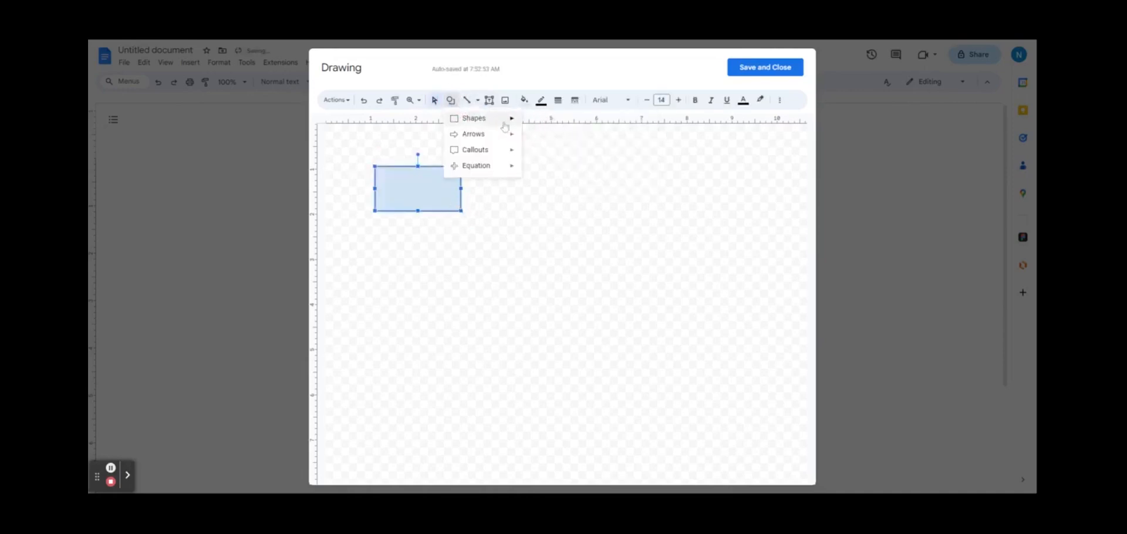
pyautogui.moveTo(503, 123)
pyautogui.click(529, 142)
pyautogui.moveTo(529, 241); pyautogui.dragTo(606, 320)
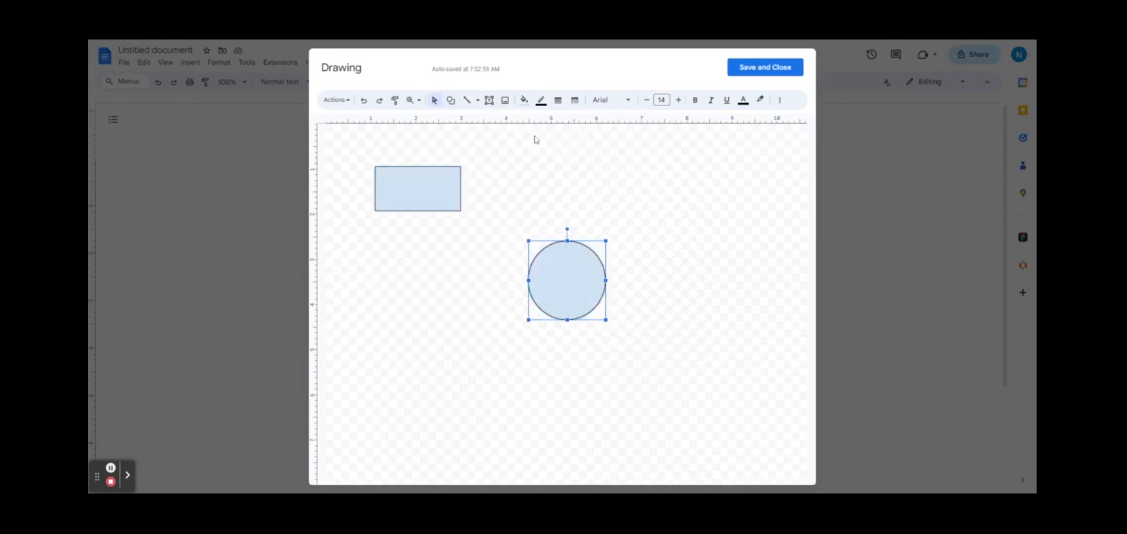
# Step: Draw a line from the rectangle to the circle and delete a stray diagonal line
pyautogui.click(467, 101)
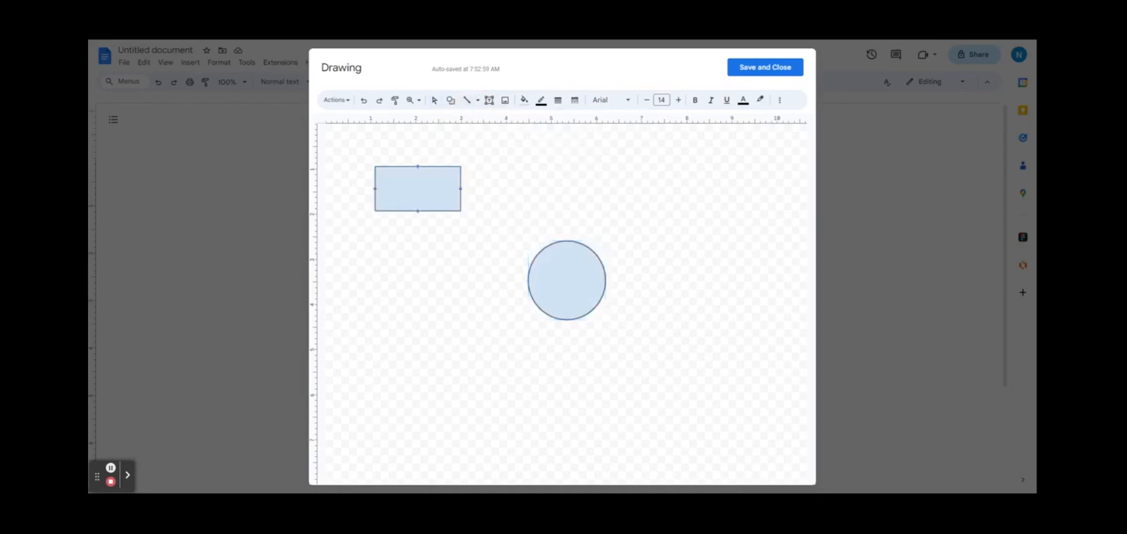
pyautogui.moveTo(461, 211); pyautogui.dragTo(539, 253)
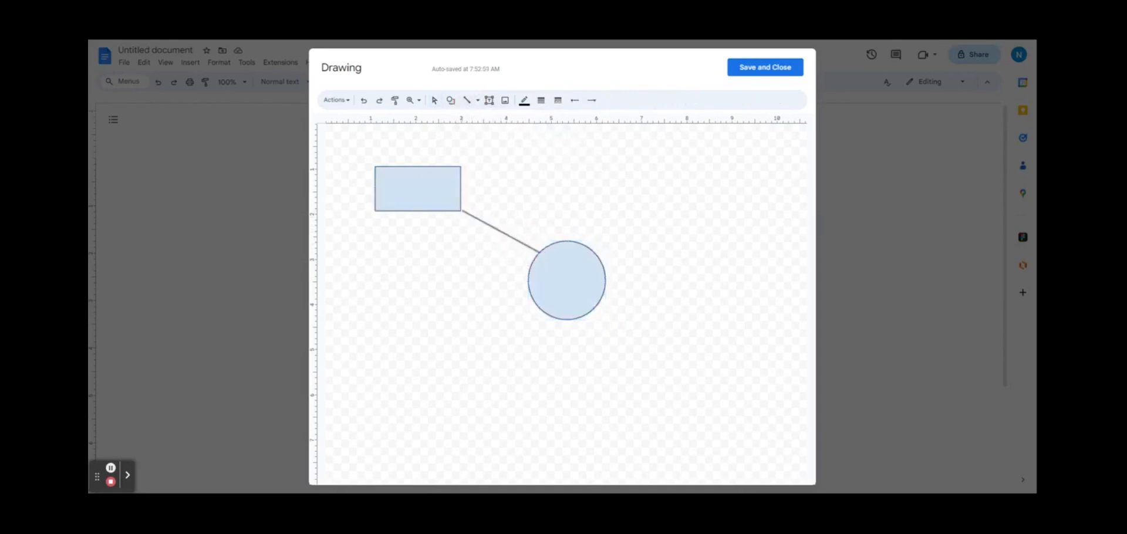
pyautogui.moveTo(564, 297); pyautogui.dragTo(612, 344)
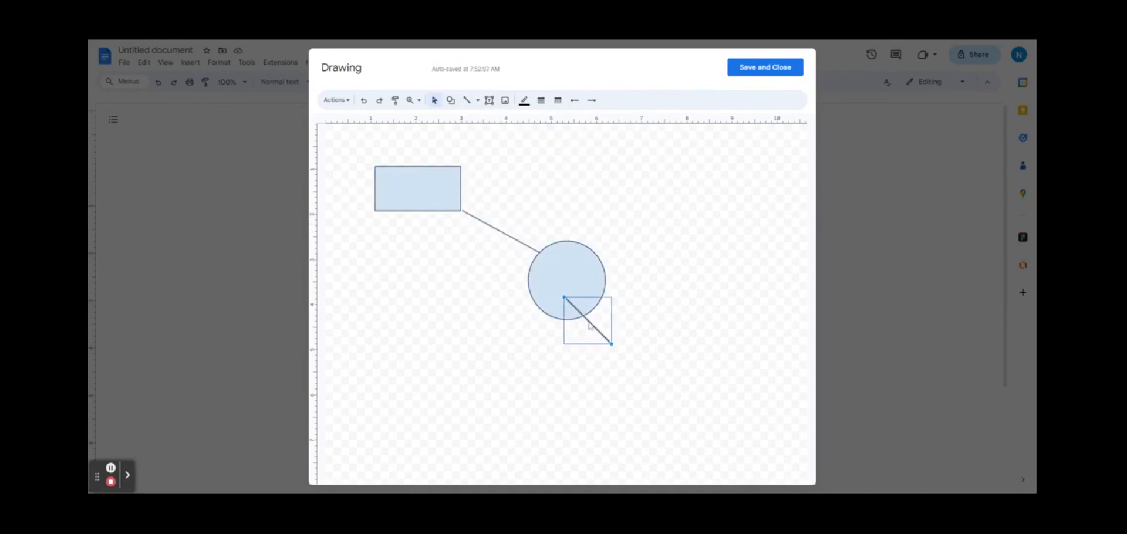
pyautogui.press('Delete')
# Step: Delete the circle from the drawing
pyautogui.click(571, 284)
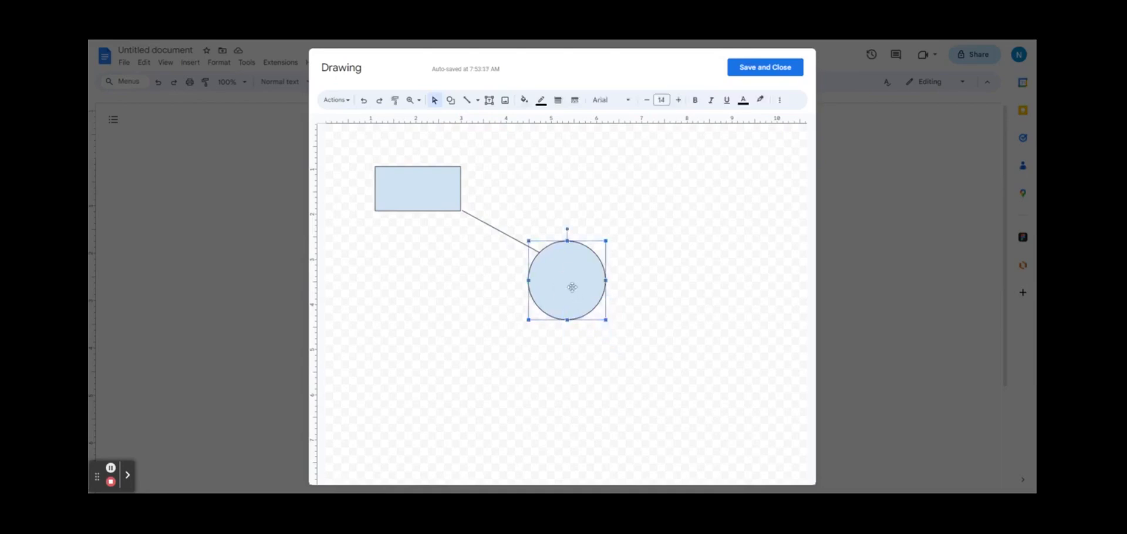
pyautogui.rightClick(573, 287)
pyautogui.click(591, 353)
pyautogui.rightClick(402, 191)
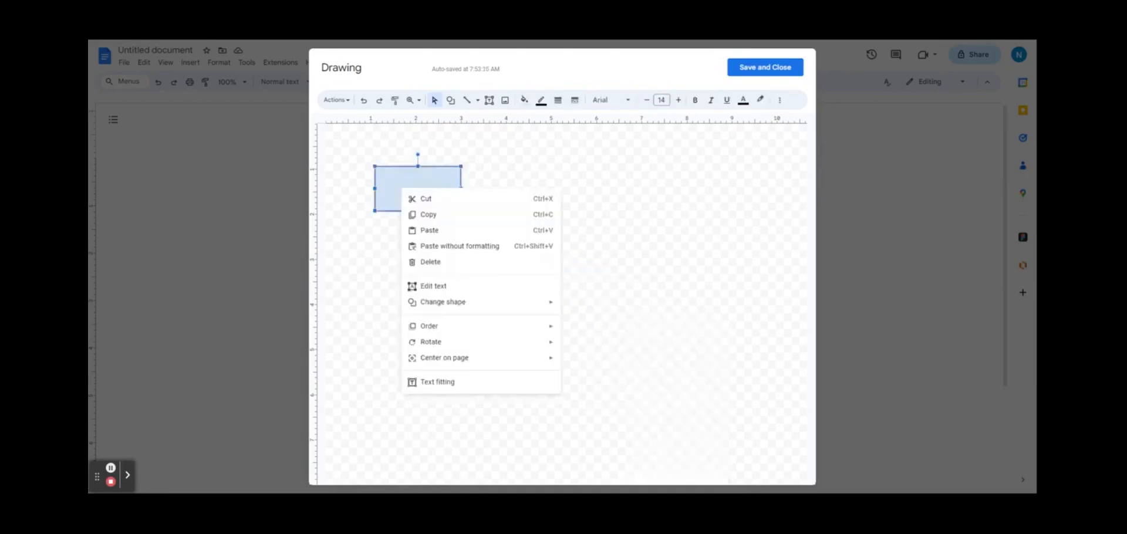
# Step: Duplicate the rectangle below the line and fill the copy light green
pyautogui.click(442, 218)
pyautogui.rightClick(459, 274)
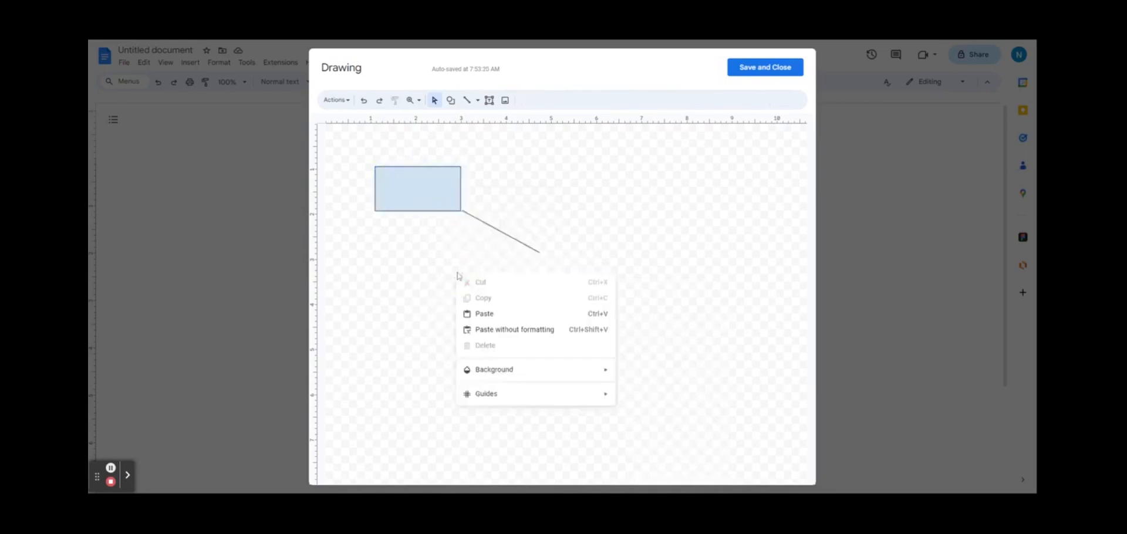
pyautogui.click(485, 314)
pyautogui.moveTo(416, 193); pyautogui.dragTo(438, 270)
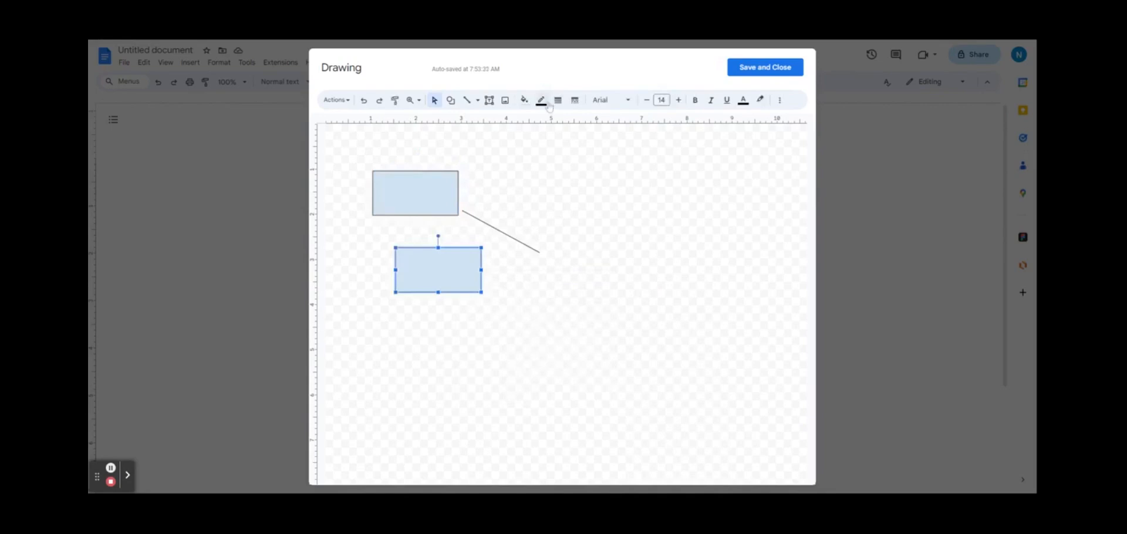
pyautogui.click(524, 99)
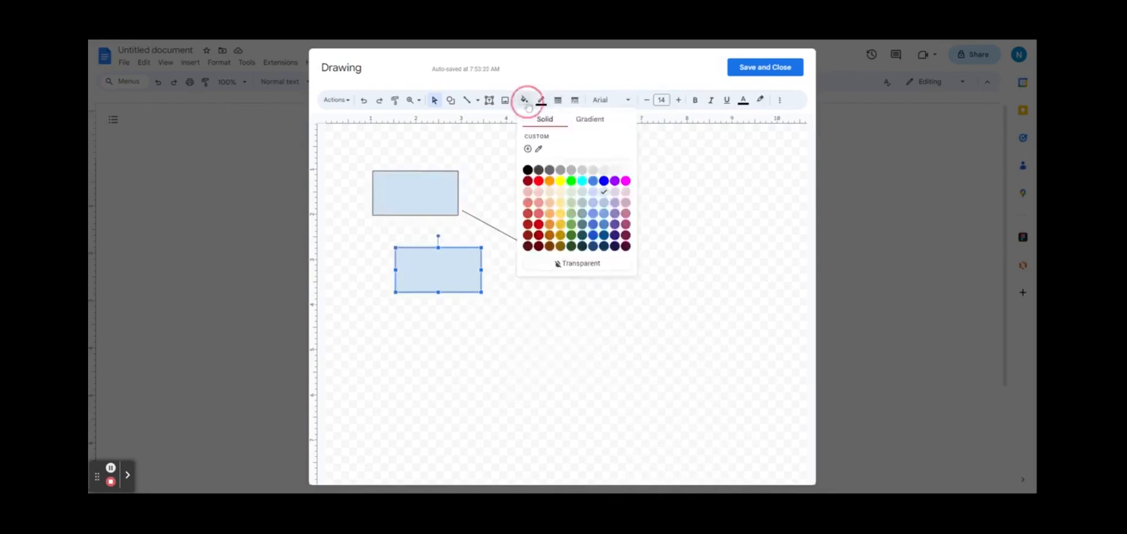
pyautogui.click(570, 196)
# Step: Fill the upper rectangle green and give it a thicker green border
pyautogui.click(448, 185)
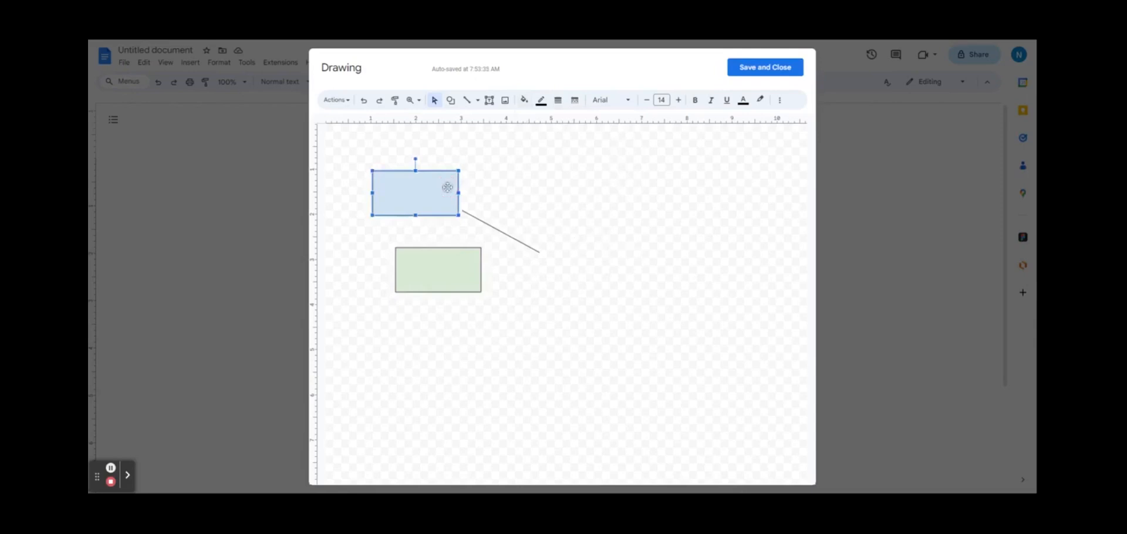
pyautogui.click(529, 101)
pyautogui.click(573, 204)
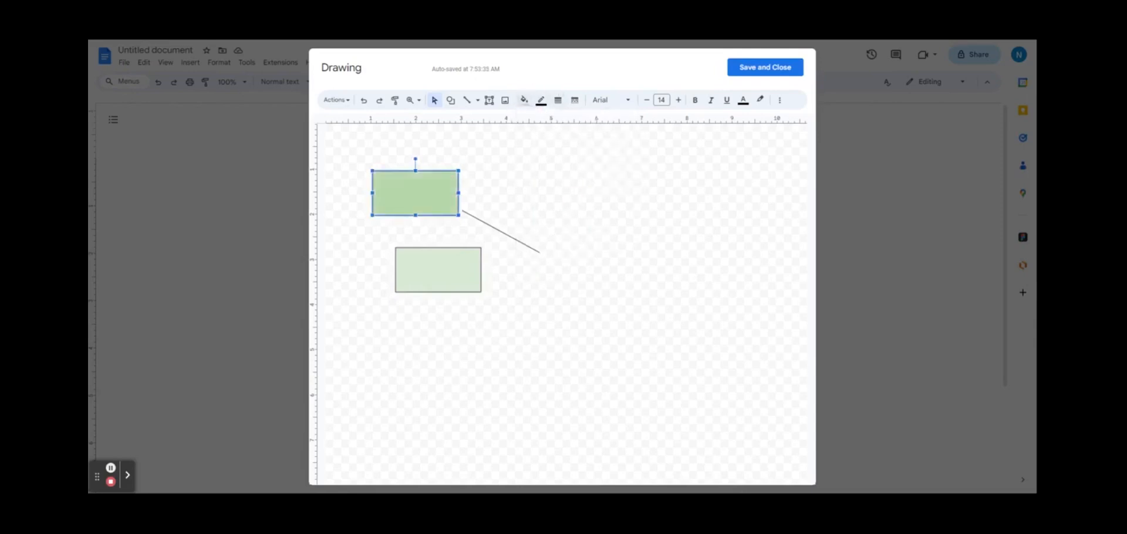
pyautogui.click(558, 99)
pyautogui.click(561, 148)
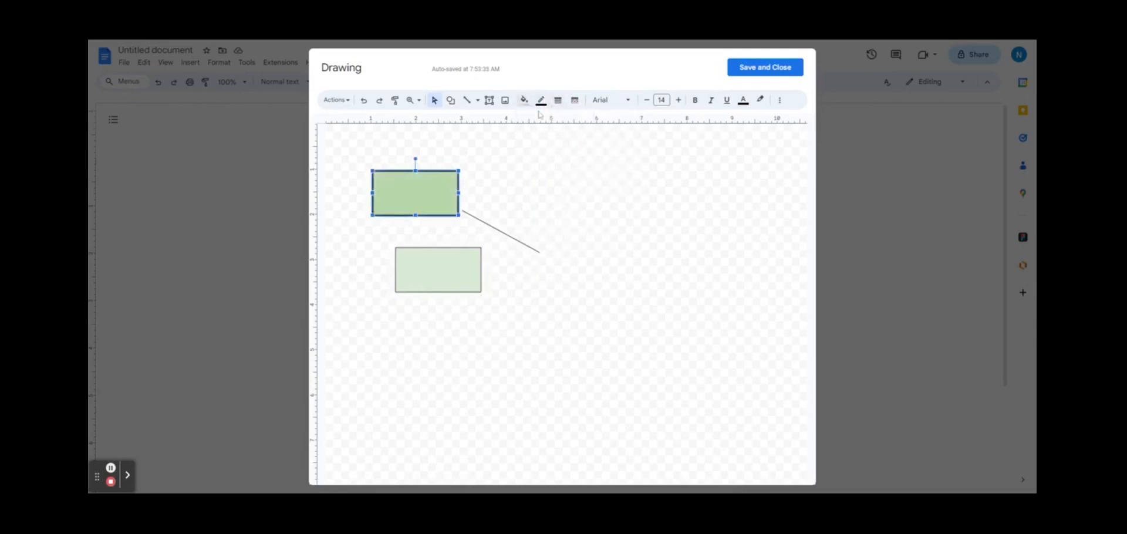
pyautogui.click(540, 101)
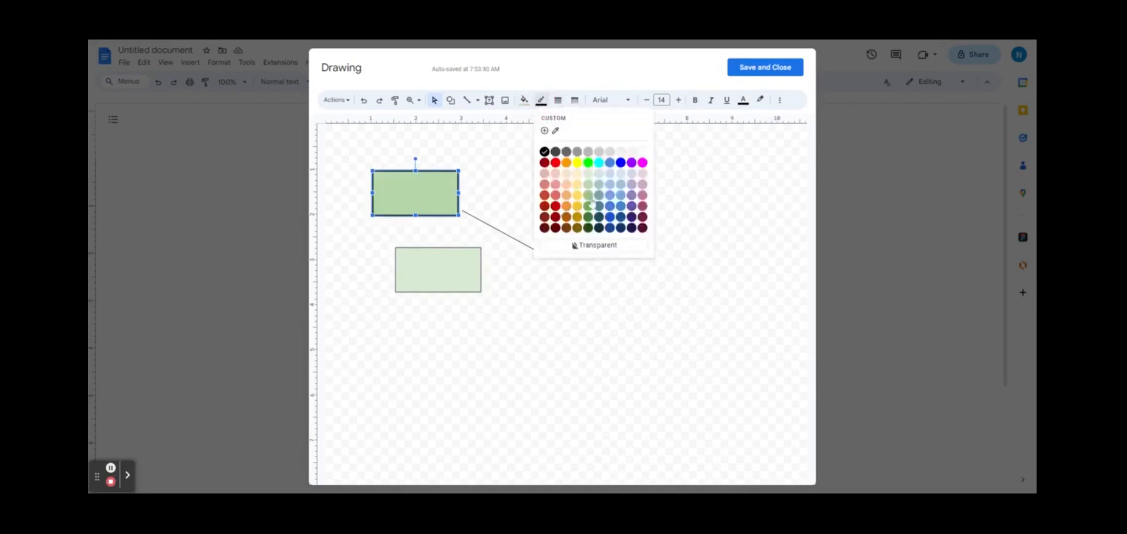
pyautogui.click(591, 204)
# Step: Select the connecting line and remaining rectangles and delete them, leaving the canvas blank
pyautogui.click(509, 303)
pyautogui.click(427, 202)
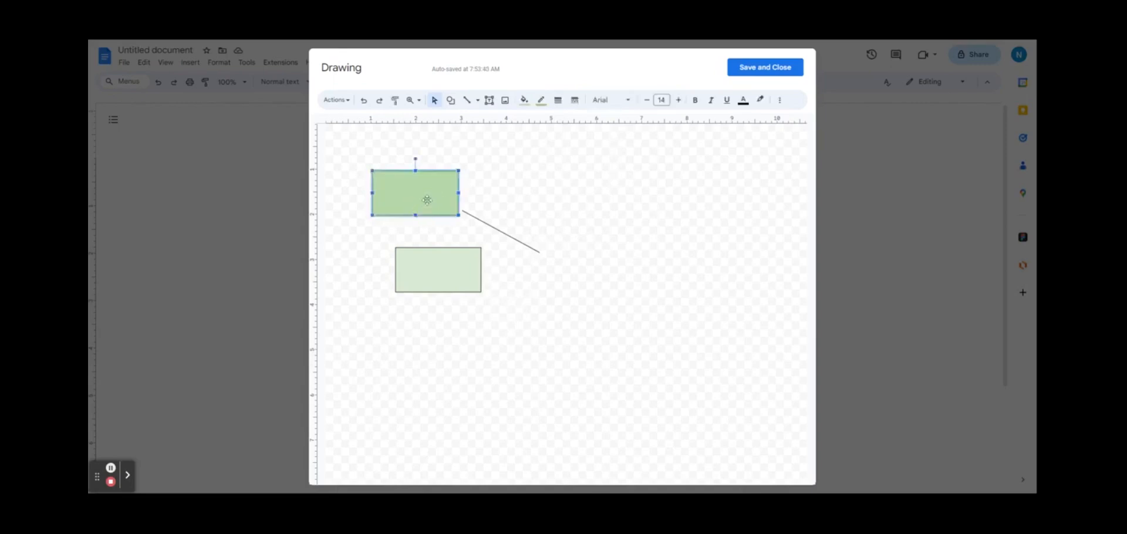
pyautogui.click(499, 231)
pyautogui.click(525, 100)
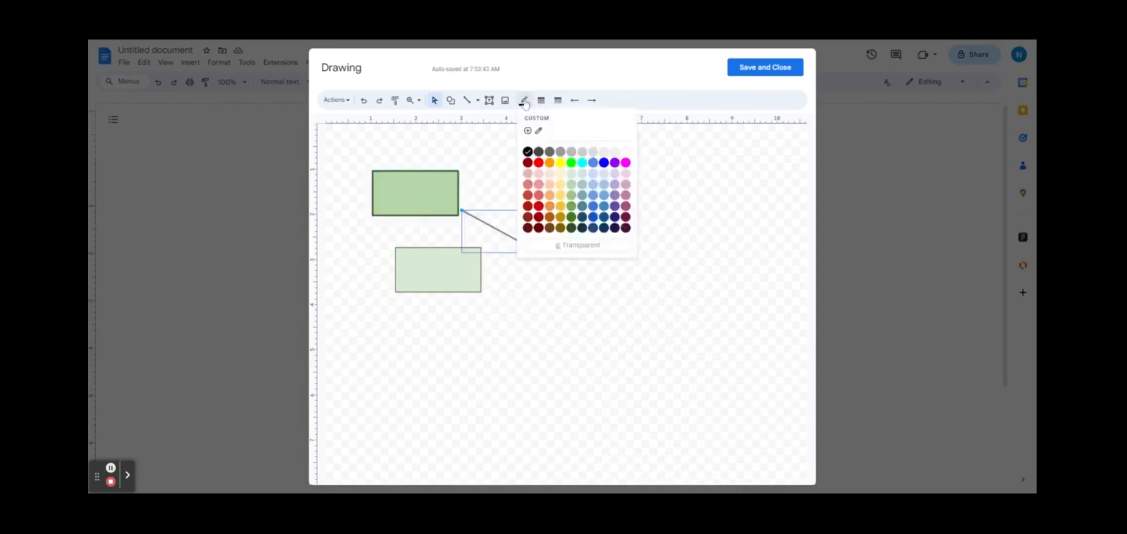
pyautogui.click(569, 229)
pyautogui.click(586, 283)
pyautogui.click(441, 205)
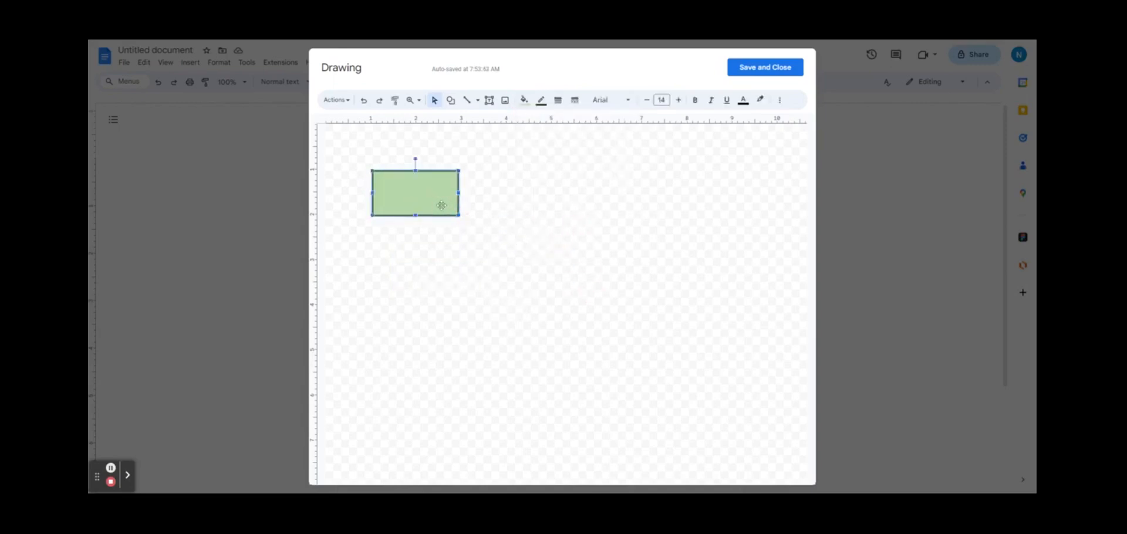
pyautogui.press('Delete')
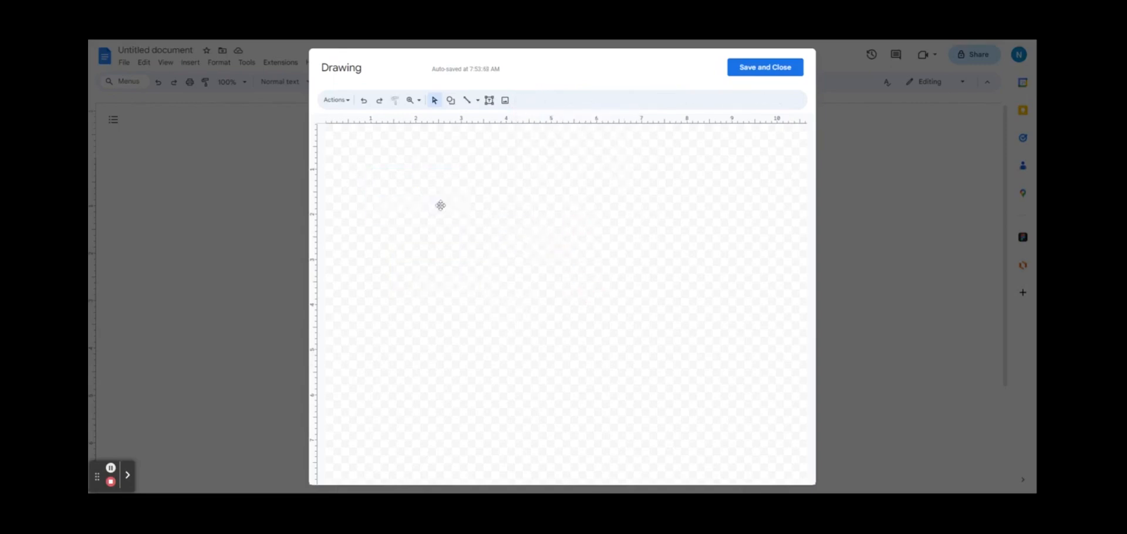
# Step: Insert the labelled plant-cell diagram image and nudge it to the centre of the canvas
pyautogui.click(506, 101)
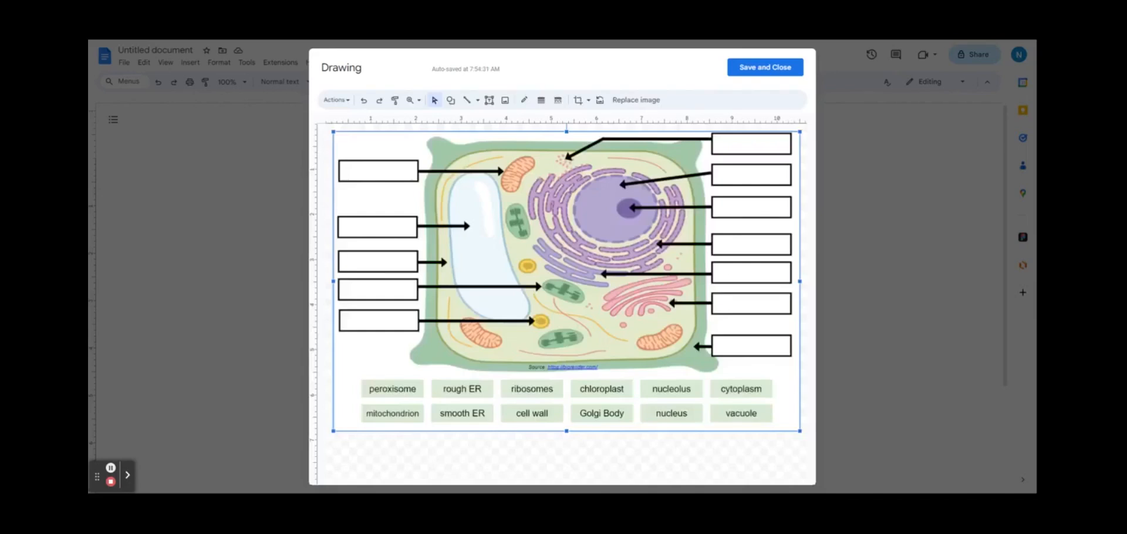
pyautogui.moveTo(562, 256); pyautogui.dragTo(558, 258)
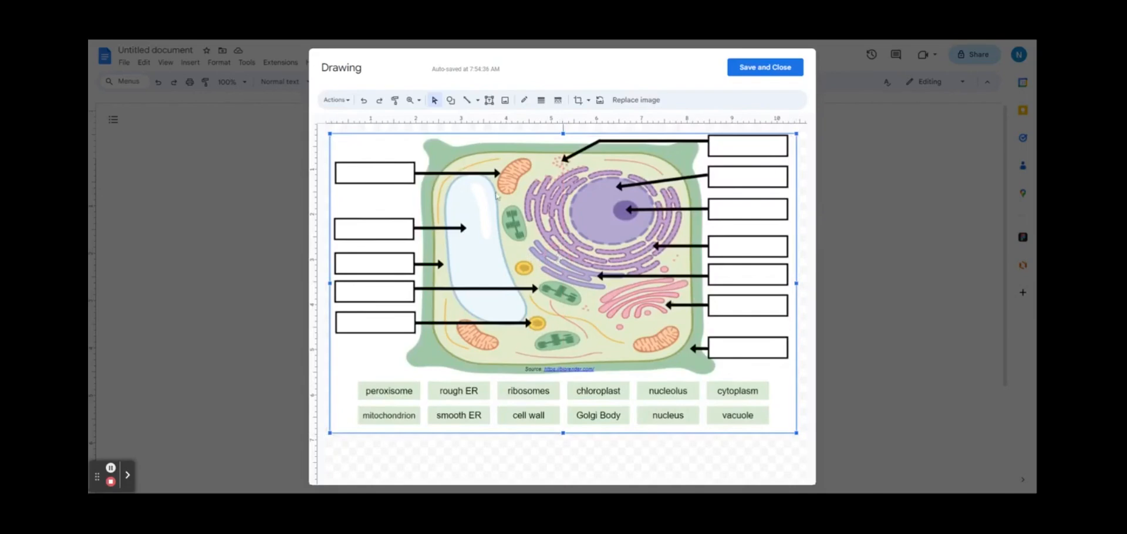
pyautogui.click(489, 100)
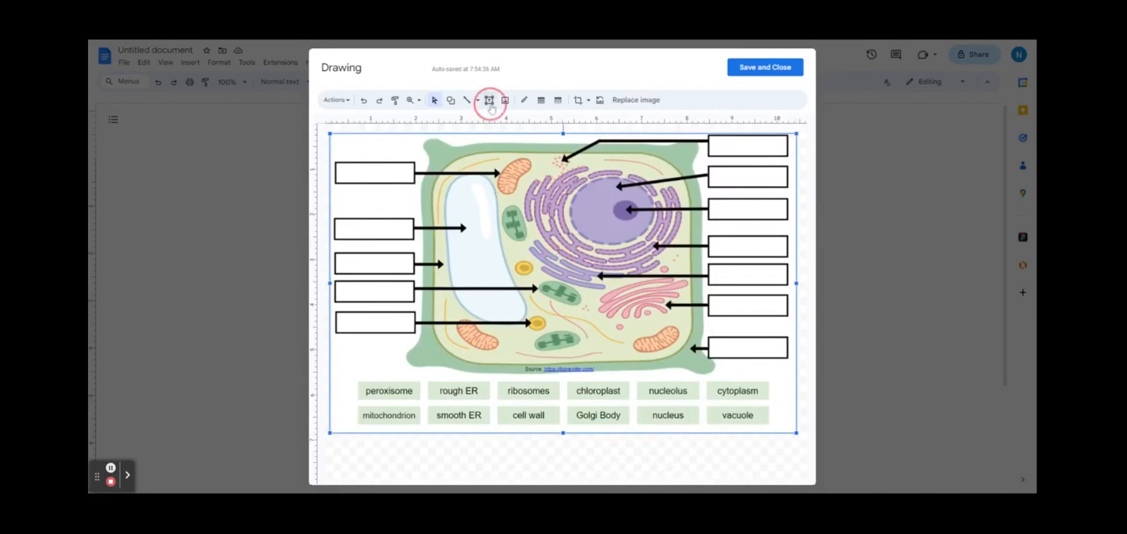
# Step: Create an empty text box over the top-left label with bold dark-blue text formatting
pyautogui.moveTo(338, 168); pyautogui.dragTo(413, 176)
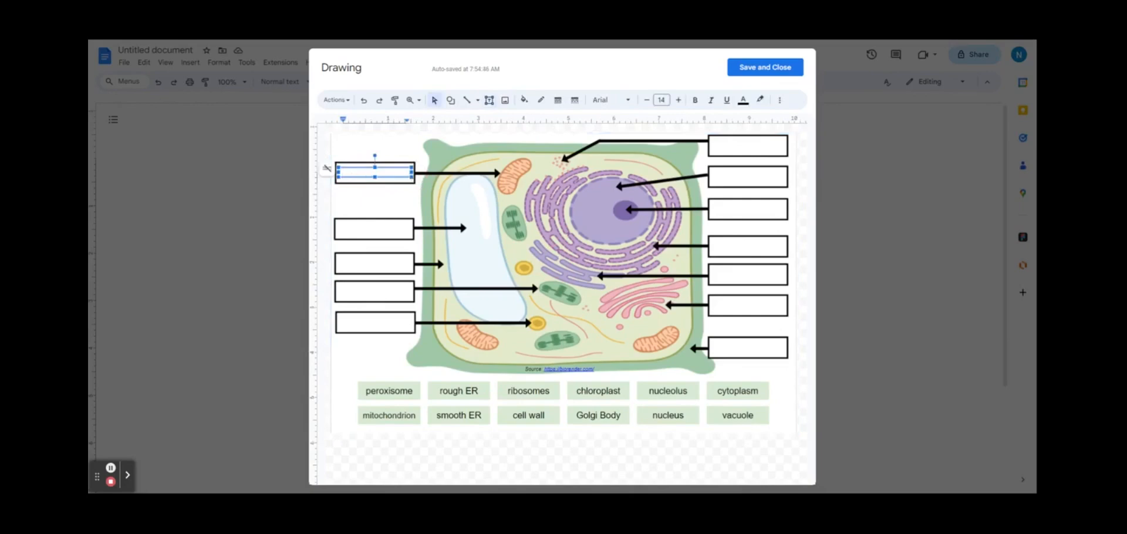
pyautogui.write('chc')
pyautogui.write('oroplast')
pyautogui.click(387, 177)
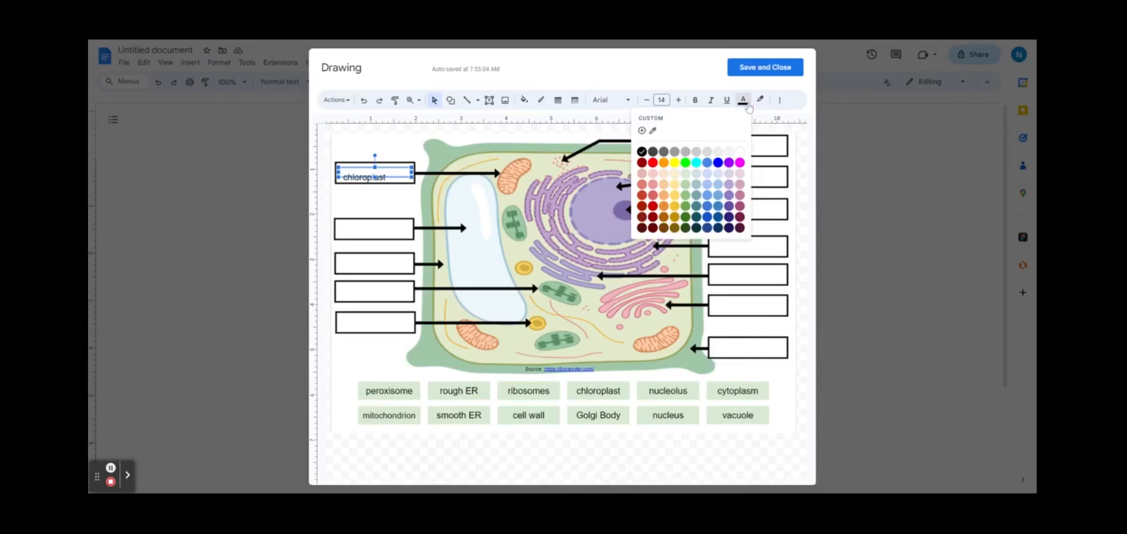
pyautogui.click(695, 100)
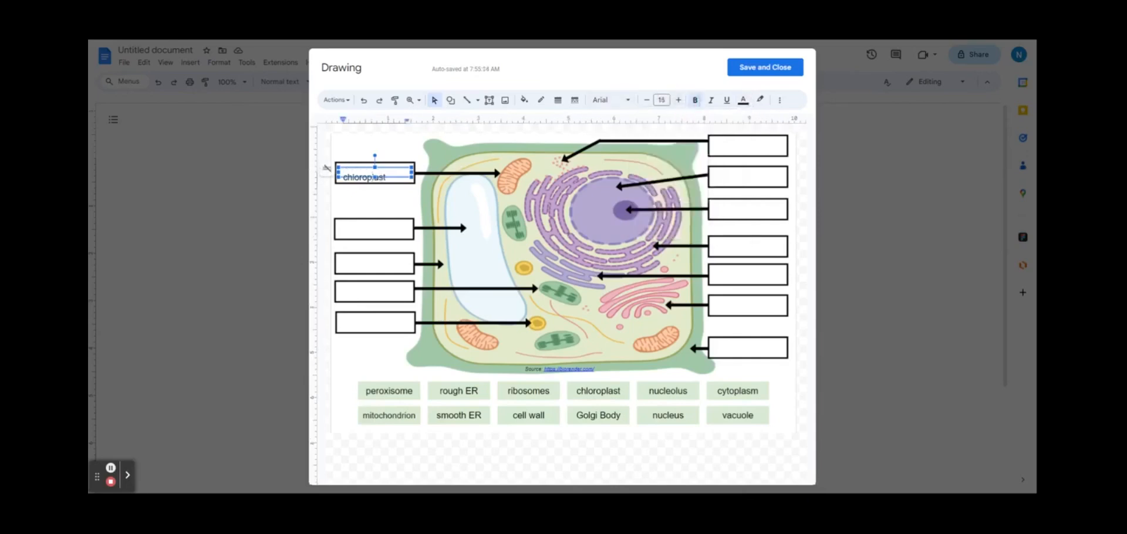
pyautogui.click(391, 171)
pyautogui.click(391, 175)
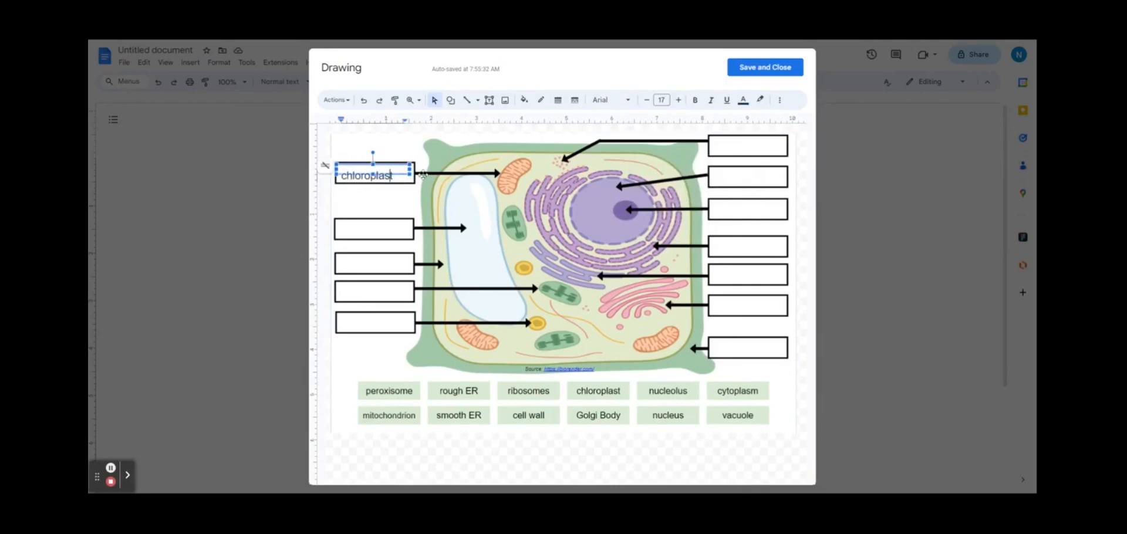
pyautogui.hotkey('ctrl', 'a')
pyautogui.press('BackSpace')
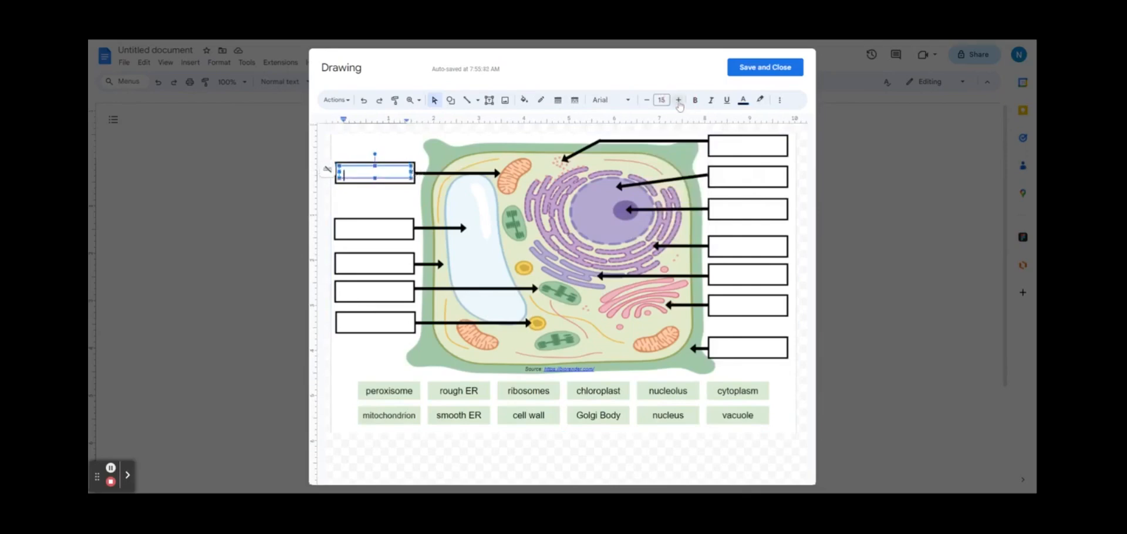
pyautogui.click(743, 100)
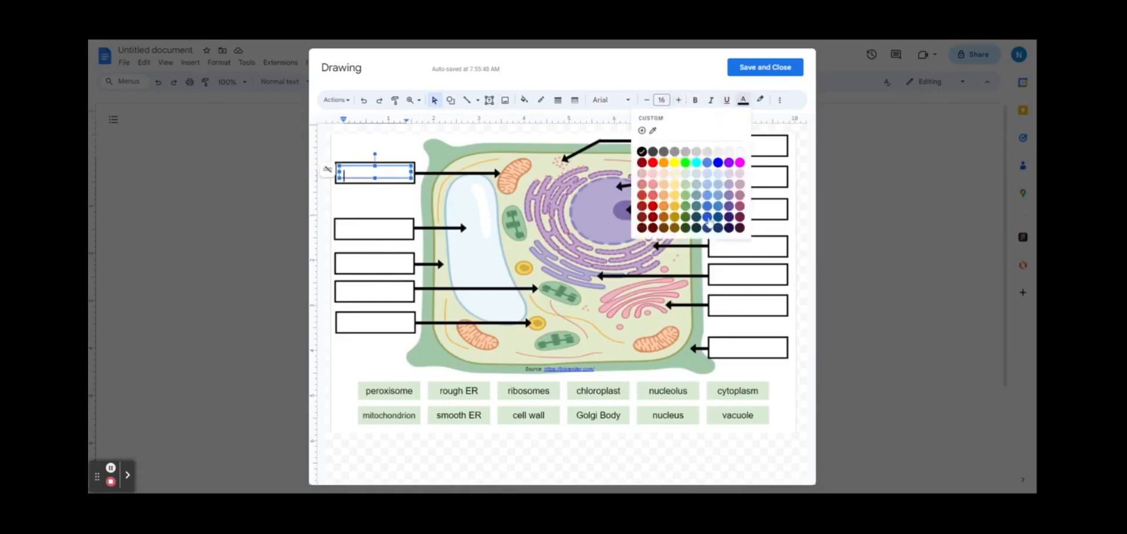
pyautogui.click(708, 214)
pyautogui.click(696, 102)
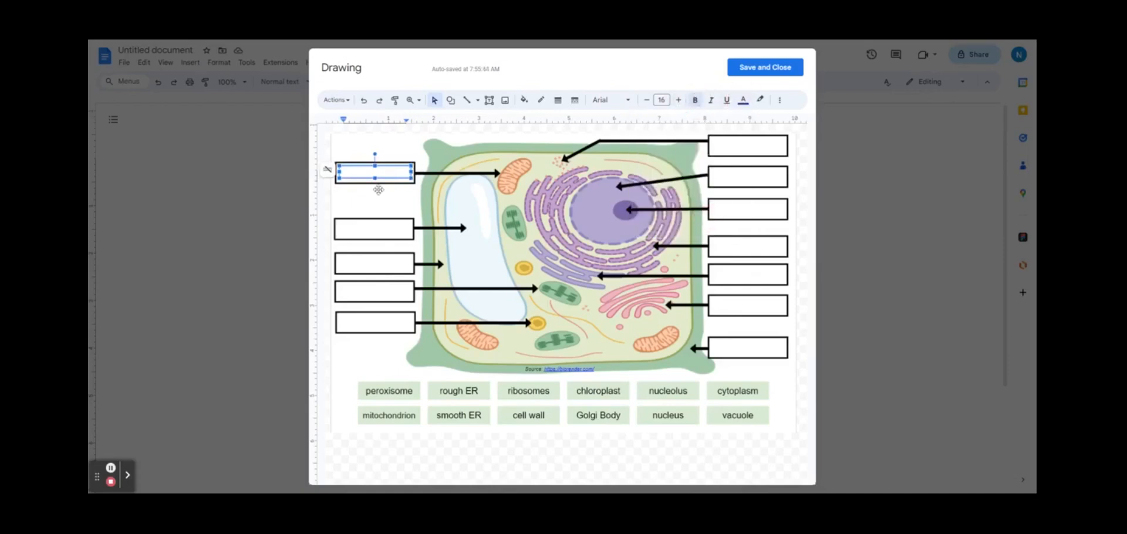
# Step: Copy the blank text box into the second, third and fourth left-hand label boxes
pyautogui.rightClick(393, 174)
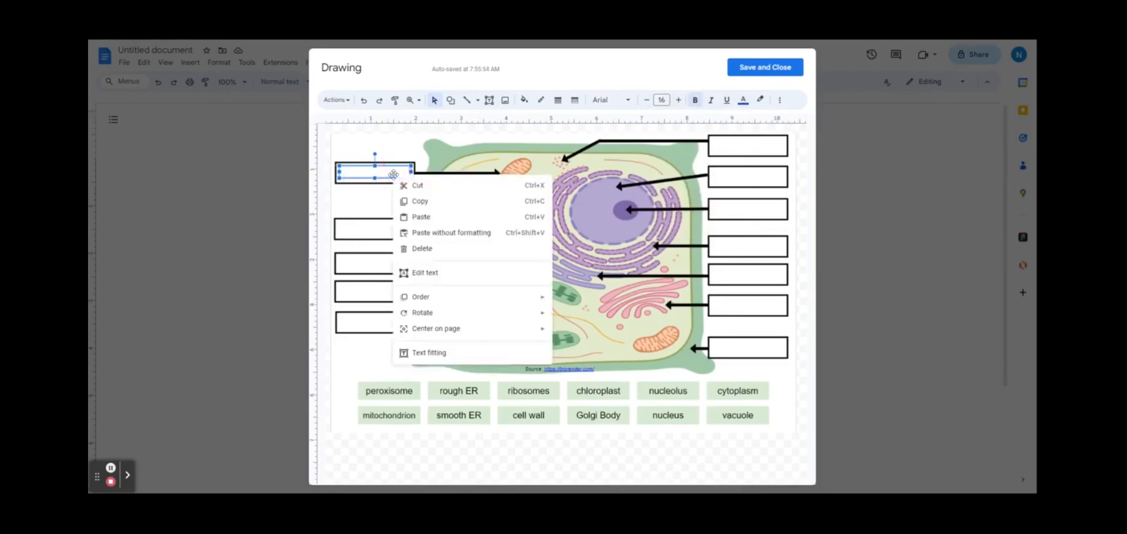
pyautogui.click(414, 203)
pyautogui.click(379, 233)
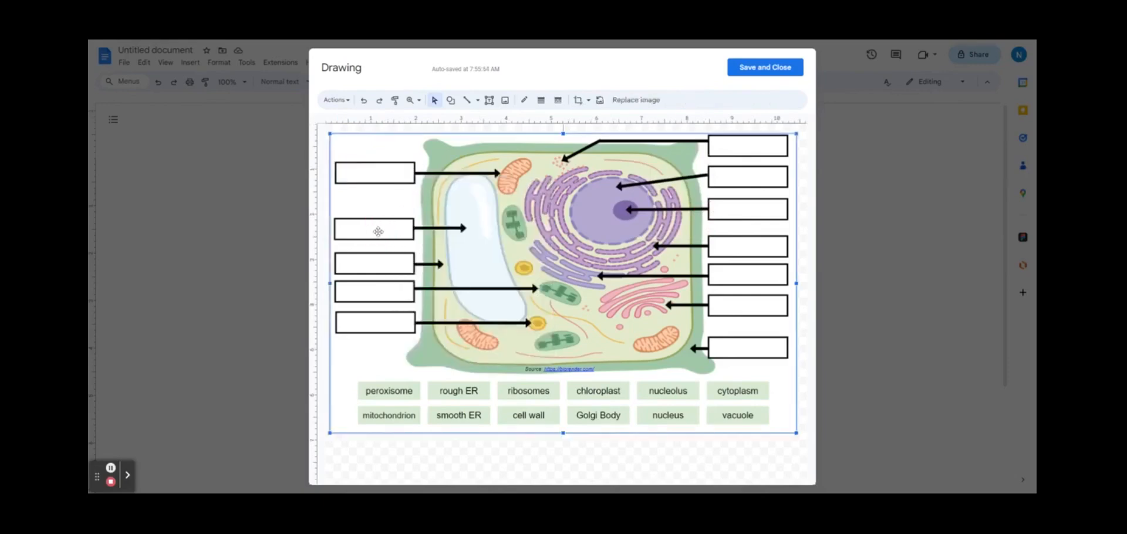
pyautogui.rightClick(379, 231)
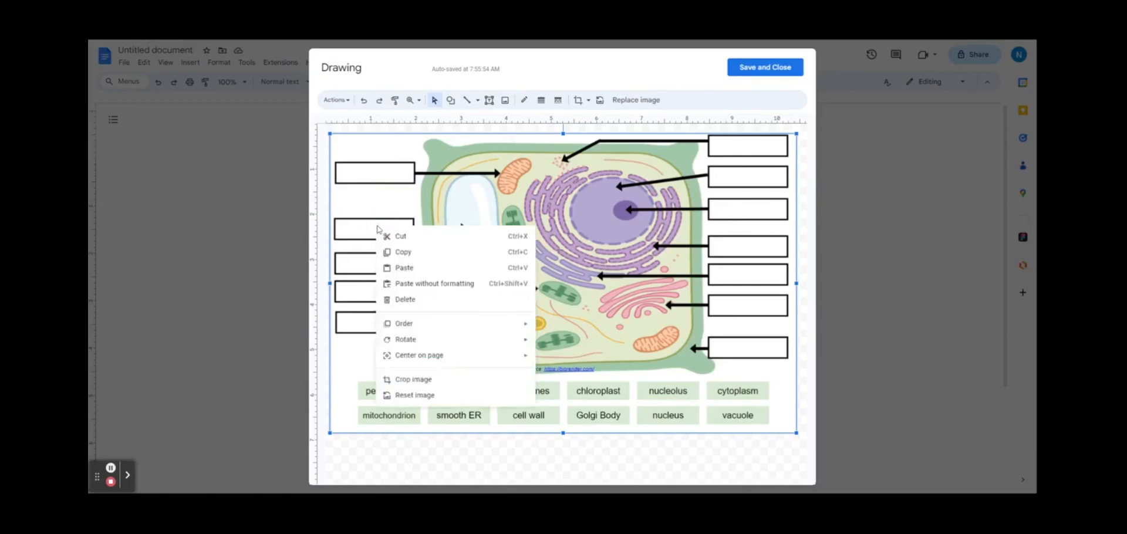
pyautogui.click(410, 267)
pyautogui.moveTo(393, 179)
pyautogui.mouseDown()
pyautogui.moveTo(382, 234)
pyautogui.moveTo(385, 174)
pyautogui.mouseUp()
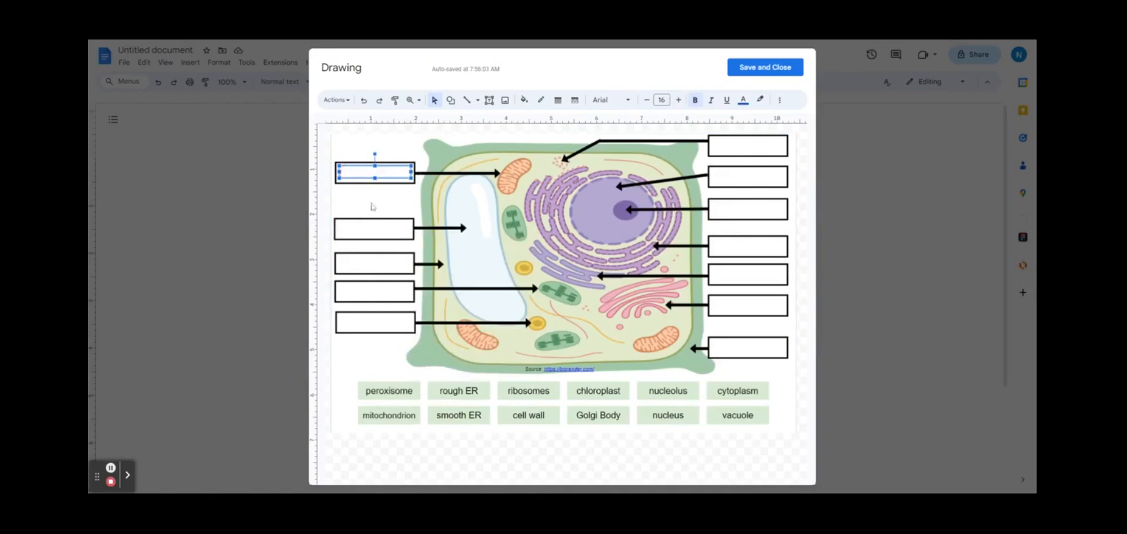
pyautogui.click(379, 223)
pyautogui.hotkey('ctrl', 'v')
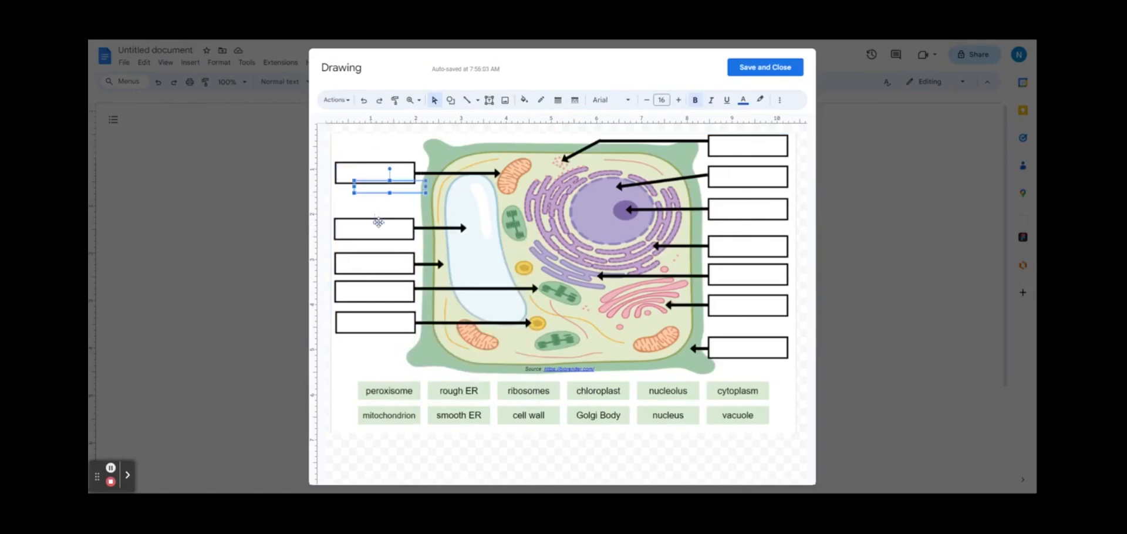
pyautogui.moveTo(406, 190); pyautogui.dragTo(390, 262)
pyautogui.hotkey('ctrl', 'v')
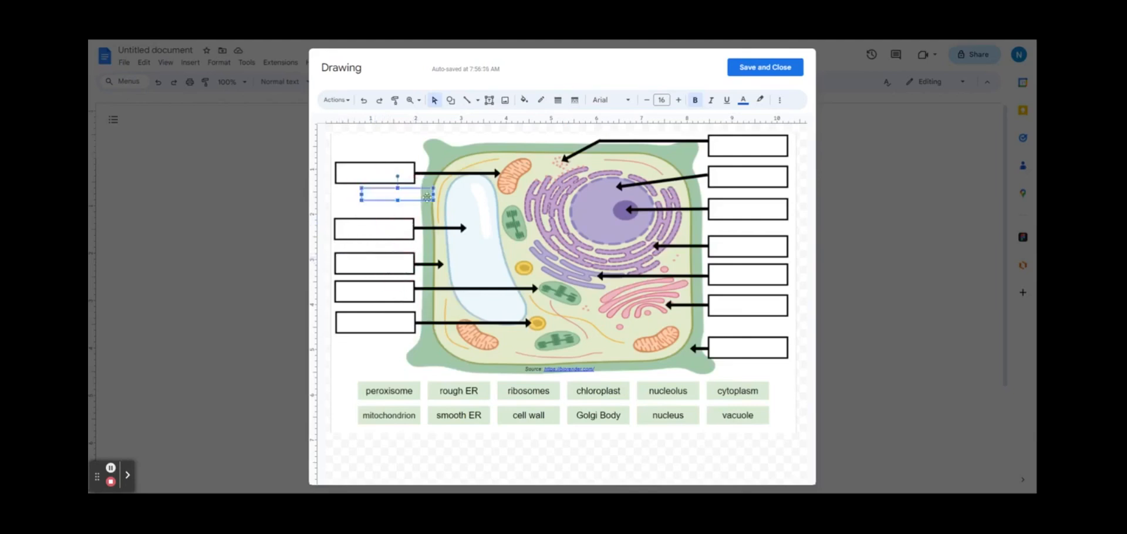
pyautogui.moveTo(427, 197); pyautogui.dragTo(418, 302)
# Step: Paste blank text boxes into each right-hand label box, then save and close the drawing
pyautogui.moveTo(765, 153); pyautogui.dragTo(774, 151)
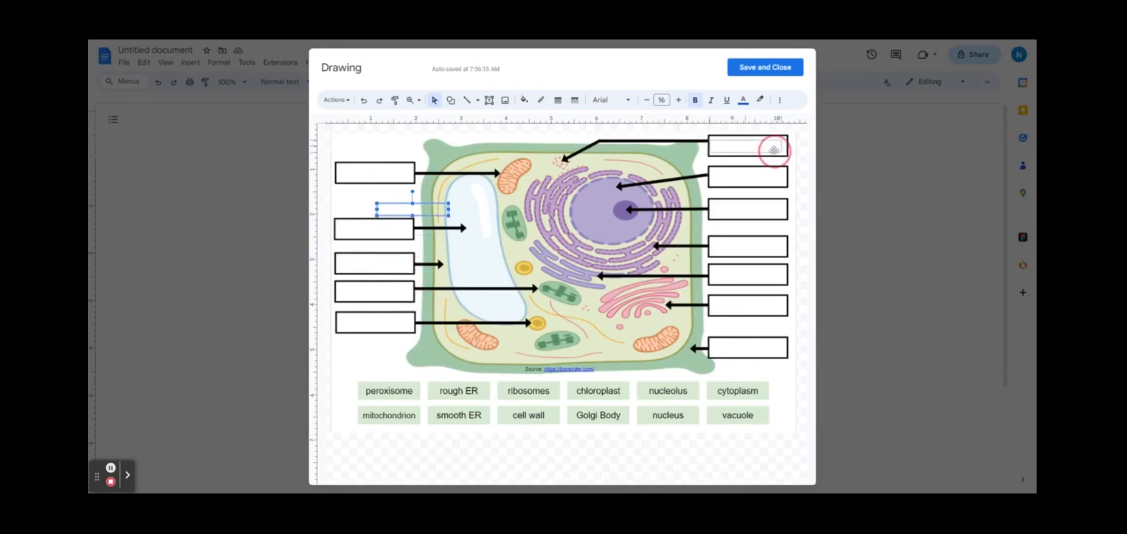
pyautogui.click(760, 178)
pyautogui.hotkey('ctrl', 'v')
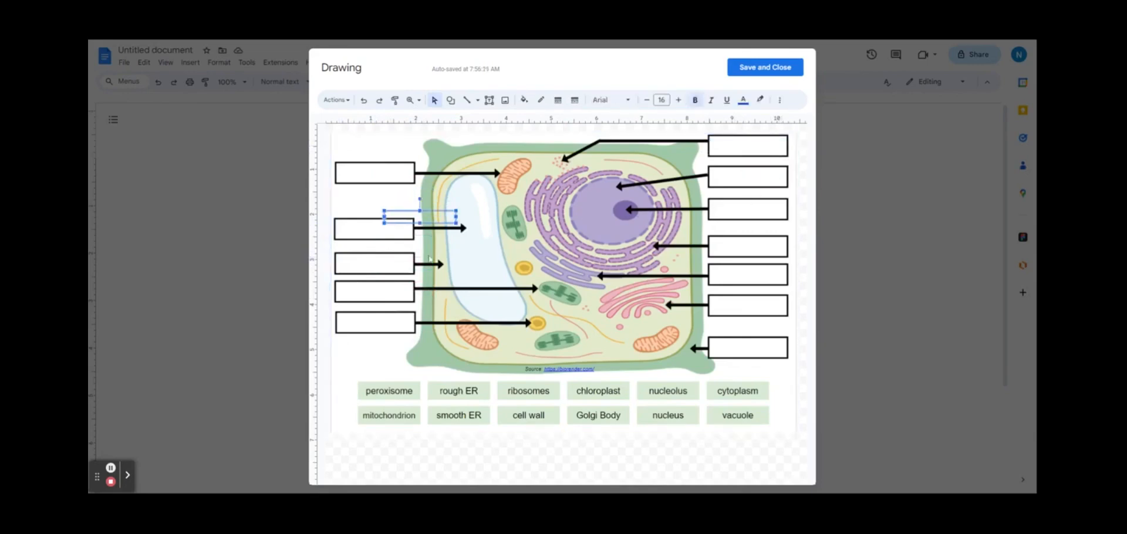
pyautogui.moveTo(427, 219); pyautogui.dragTo(763, 219)
pyautogui.moveTo(763, 219); pyautogui.dragTo(753, 178)
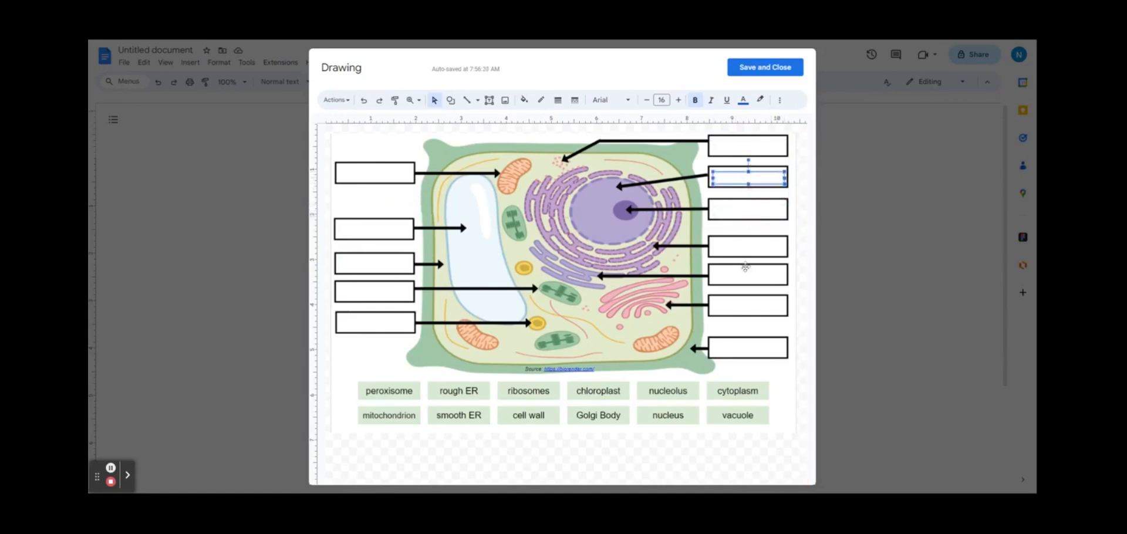
pyautogui.hotkey('ctrl', 'v')
pyautogui.moveTo(760, 230); pyautogui.dragTo(744, 251)
pyautogui.hotkey('ctrl', 'v')
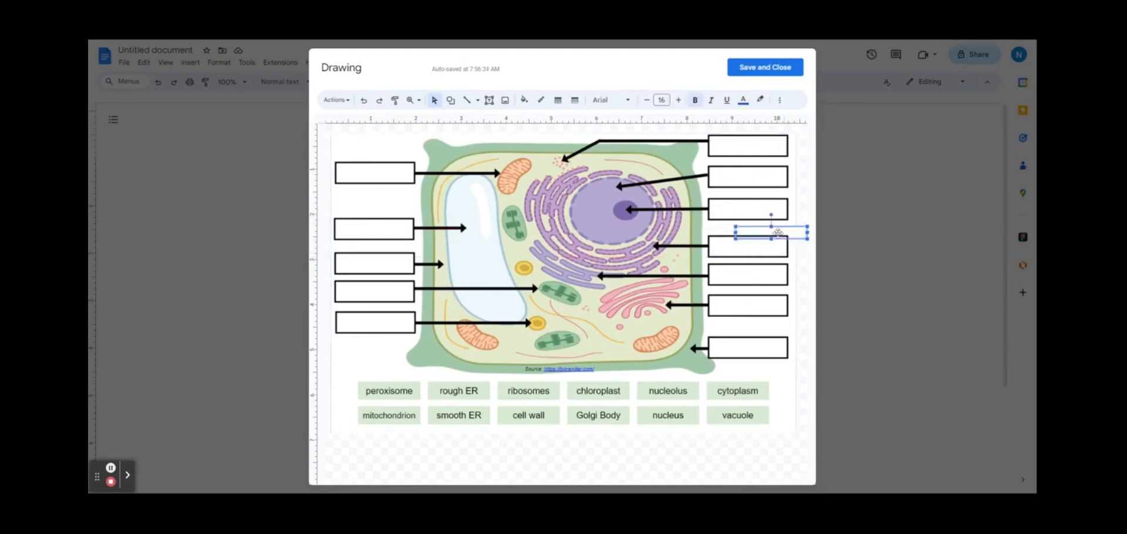
pyautogui.moveTo(753, 288); pyautogui.dragTo(755, 303)
pyautogui.hotkey('ctrl', 'v')
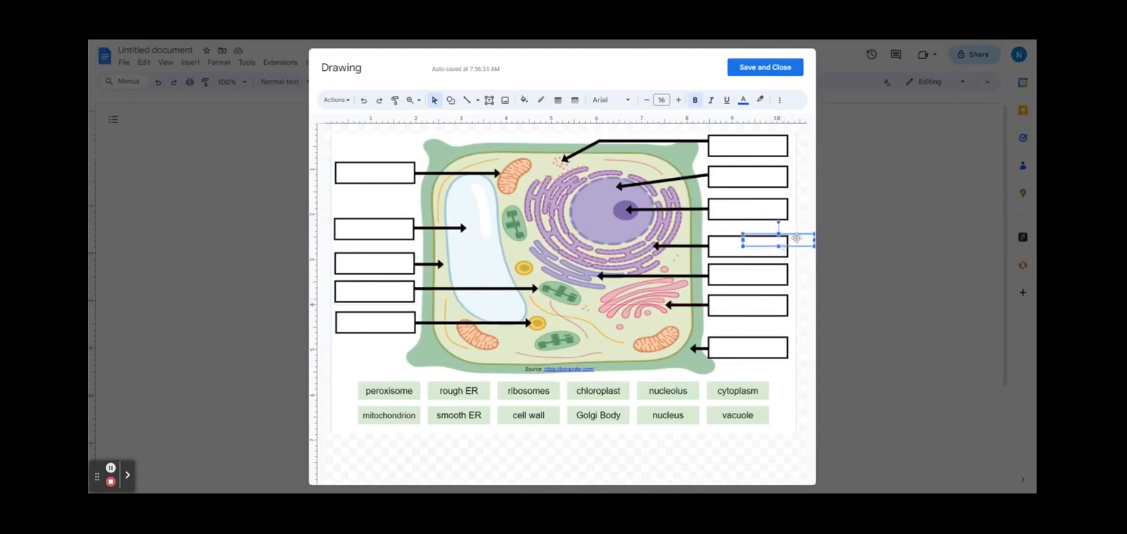
pyautogui.moveTo(753, 344); pyautogui.dragTo(762, 347)
pyautogui.hotkey('ctrl', 'v')
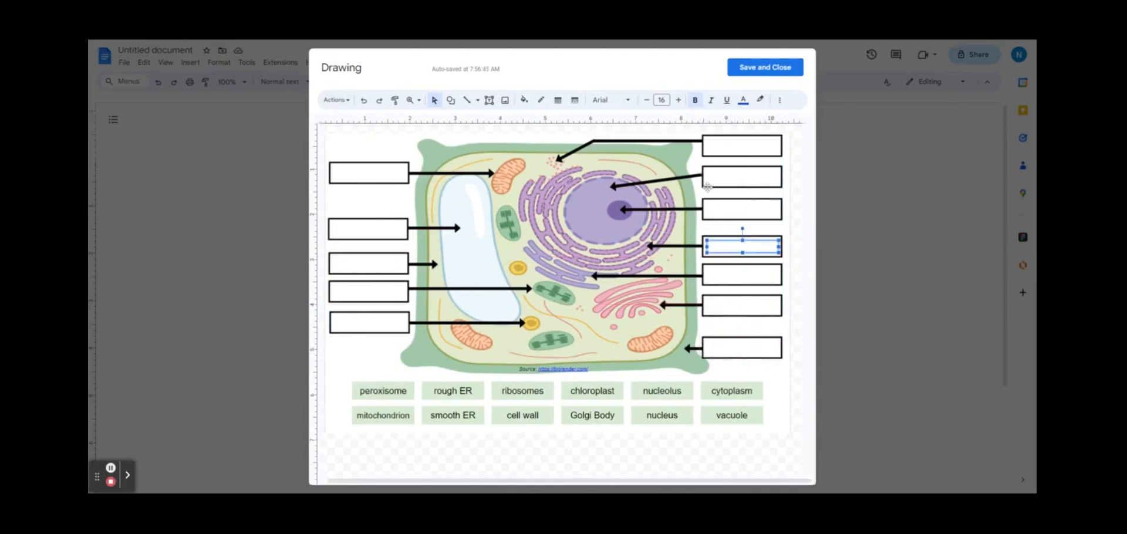
pyautogui.click(765, 67)
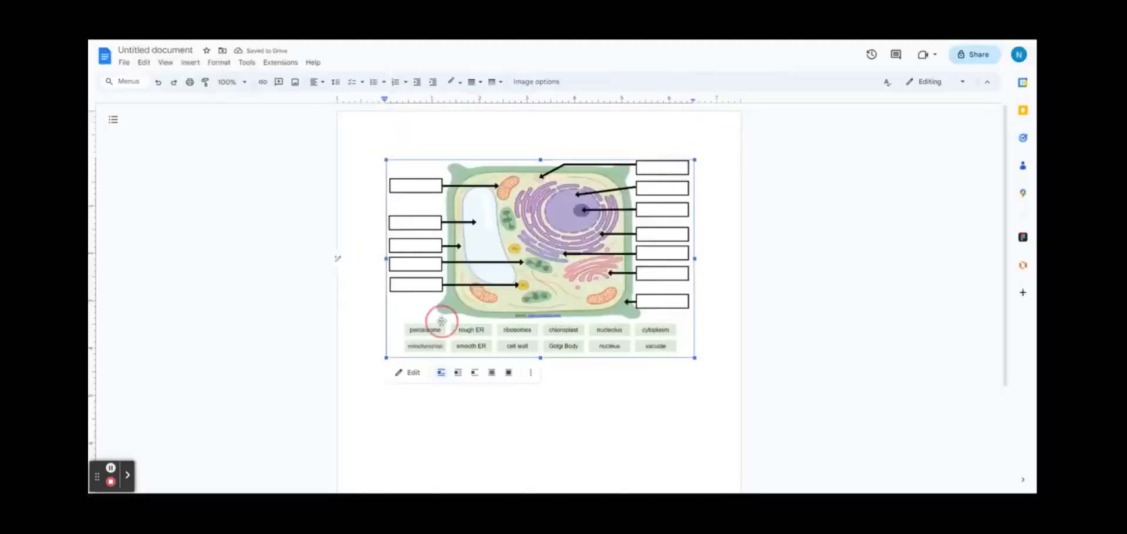
# Step: Rename the document to 'Label Parts of the cell'
pyautogui.click(411, 372)
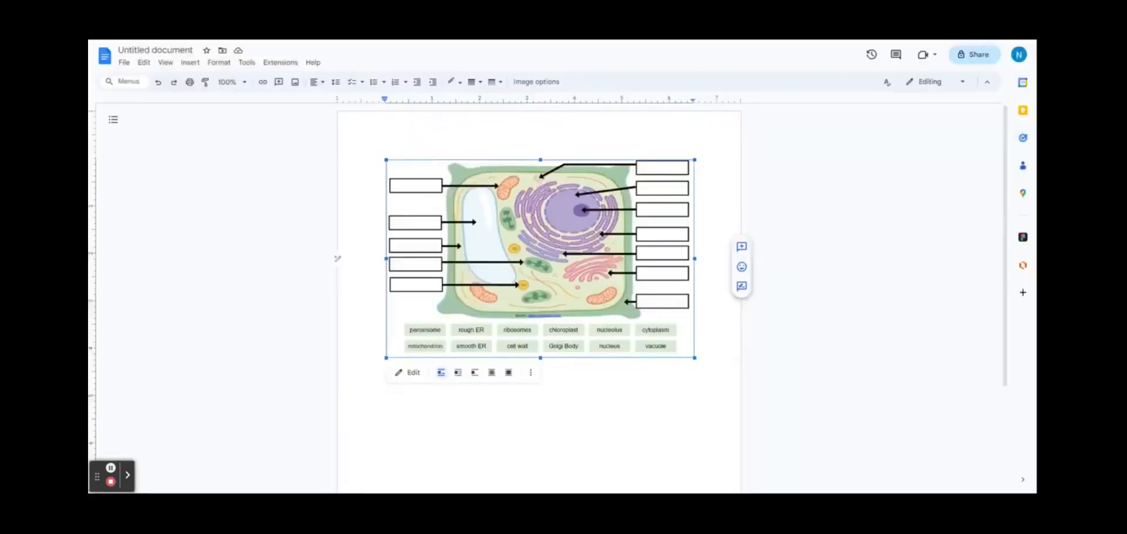
pyautogui.click(155, 50)
pyautogui.write('Label Parts of the cell')
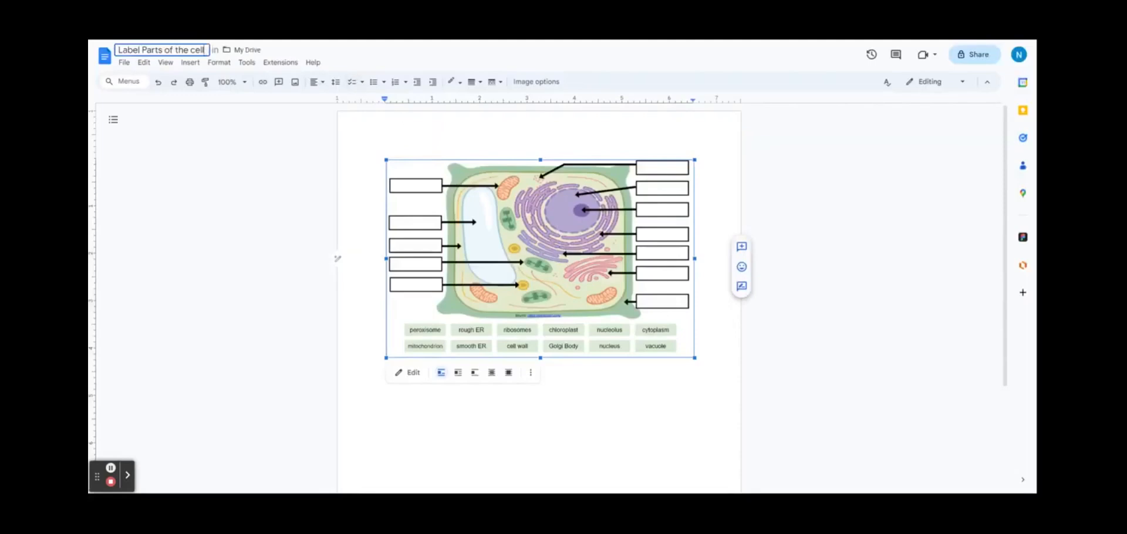
pyautogui.doubleClick(452, 141)
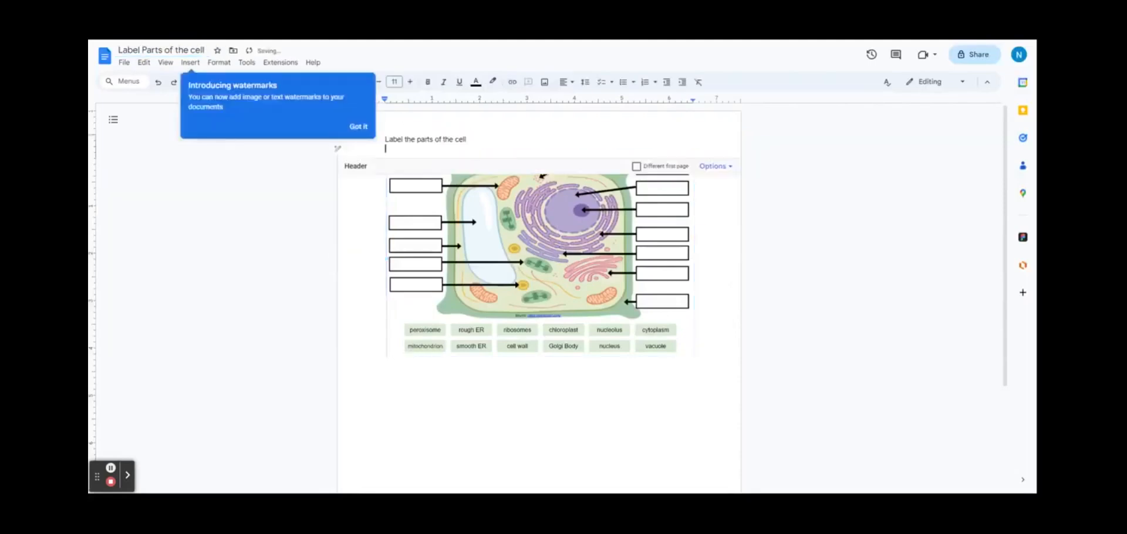
pyautogui.click(477, 392)
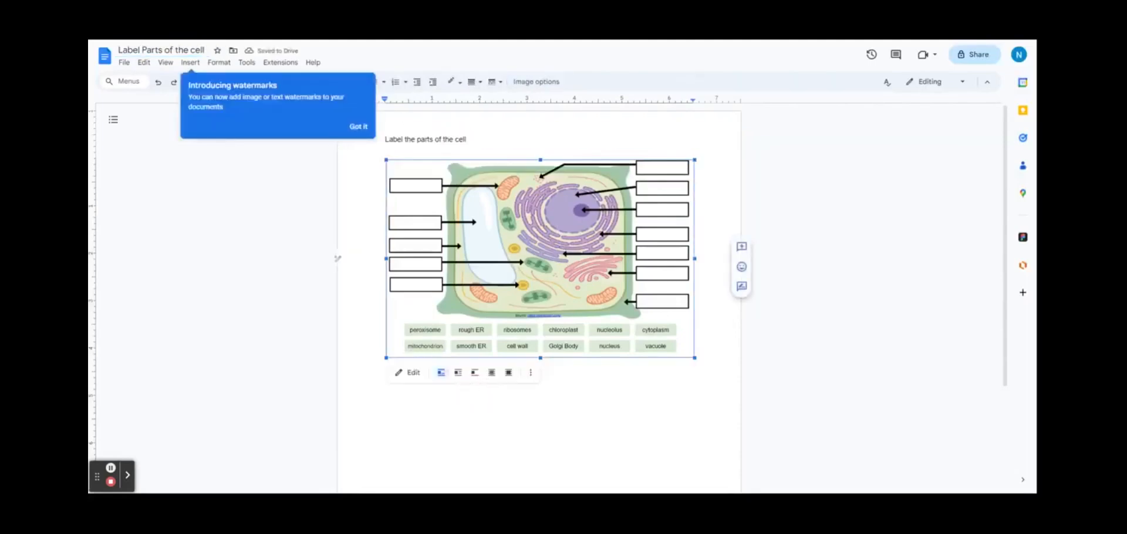
pyautogui.click(608, 434)
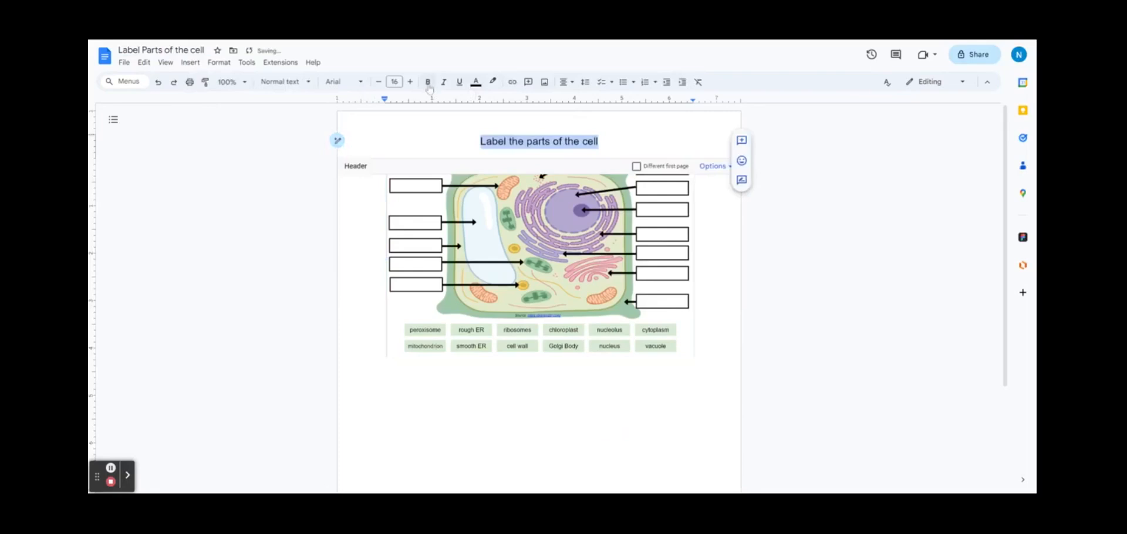
# Step: Make the header title bold, underlined, dark green Amiri, two sizes larger
pyautogui.click(428, 82)
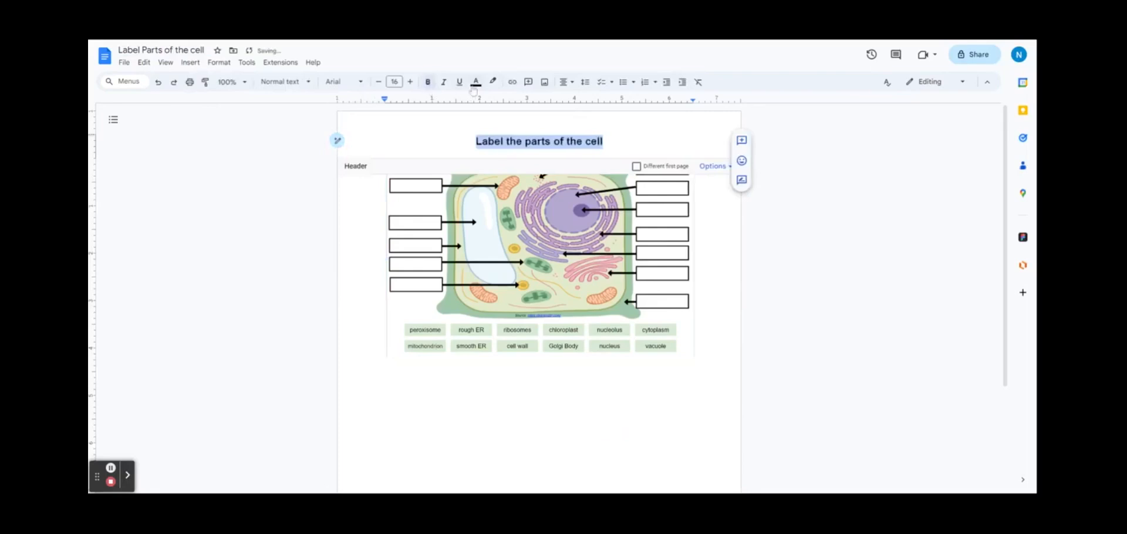
pyautogui.click(460, 83)
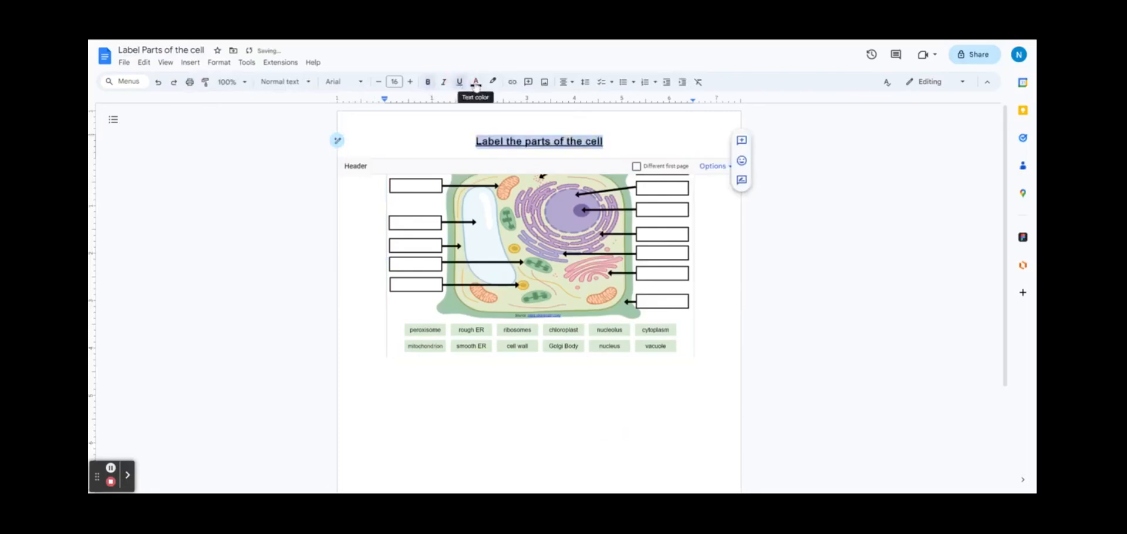
pyautogui.click(476, 85)
pyautogui.click(523, 176)
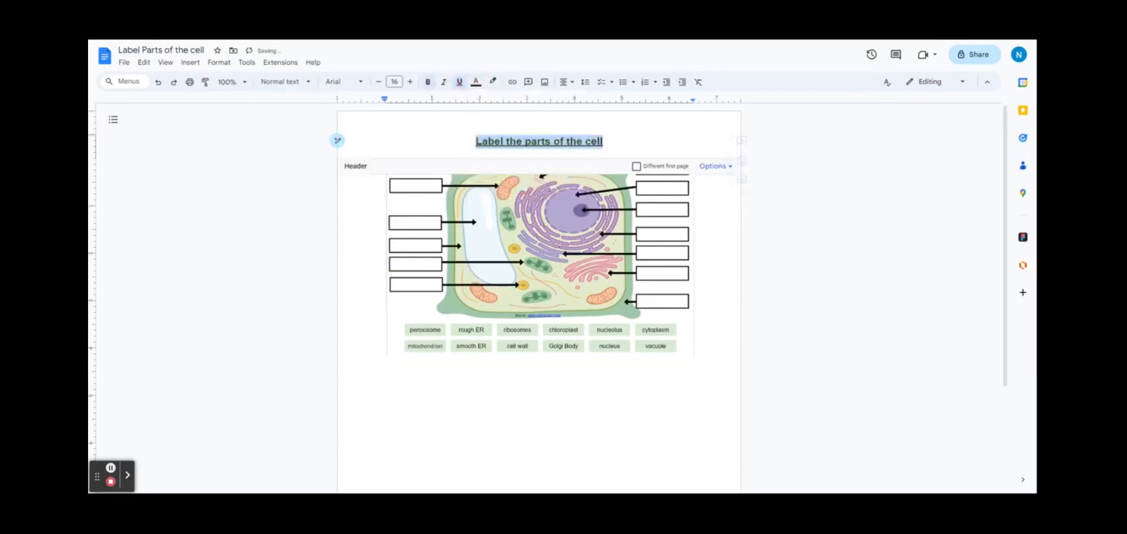
pyautogui.click(343, 82)
pyautogui.click(369, 156)
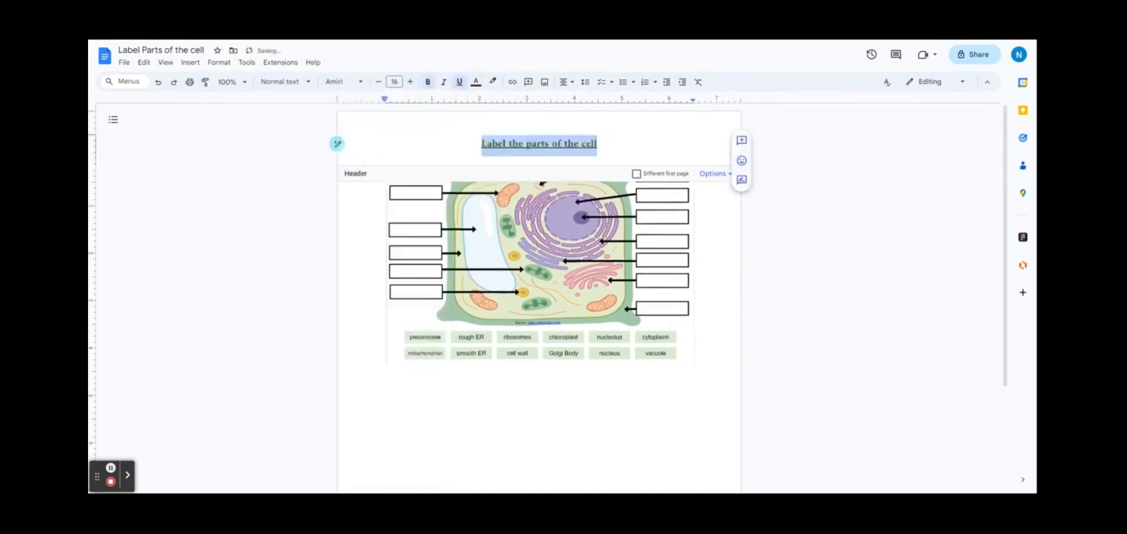
pyautogui.click(411, 81)
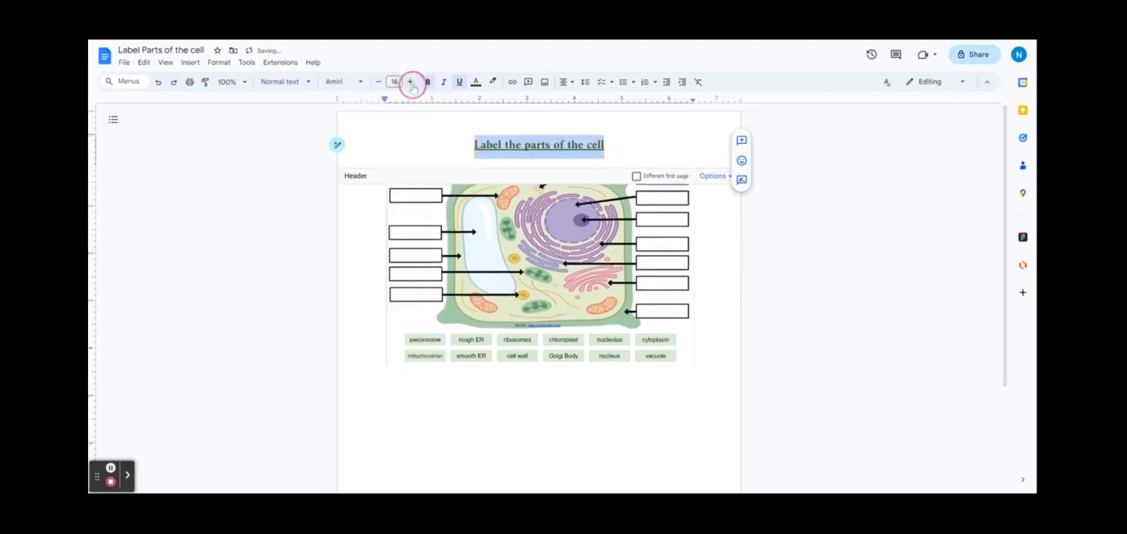
pyautogui.click(413, 86)
pyautogui.click(413, 85)
pyautogui.click(413, 86)
pyautogui.click(413, 86)
pyautogui.doubleClick(755, 451)
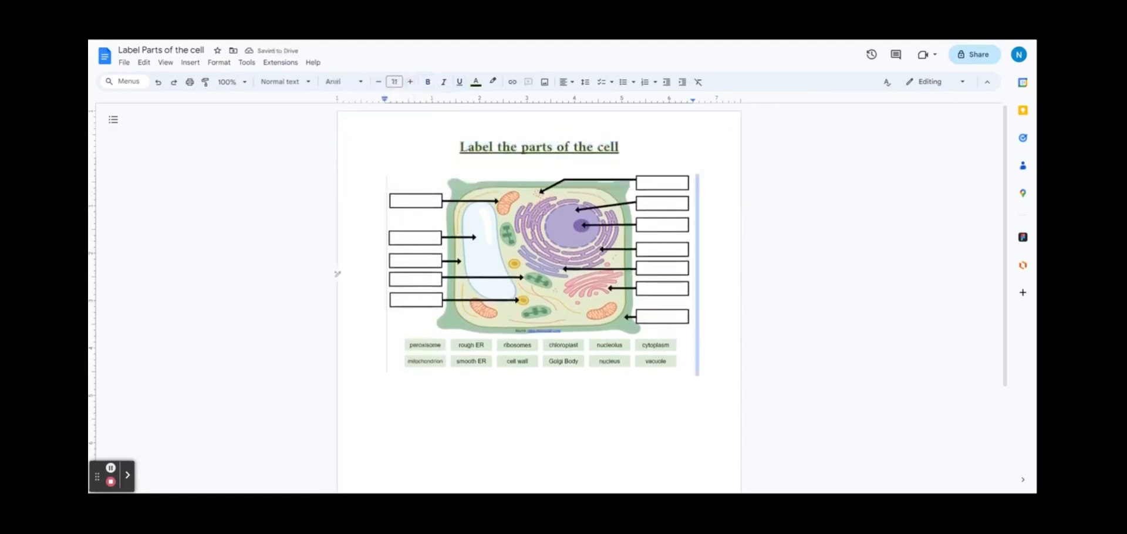
pyautogui.click(540, 273)
# Step: Replace 'edit' with 'copy' at the end of the document URL and load it
pyautogui.click(694, 142)
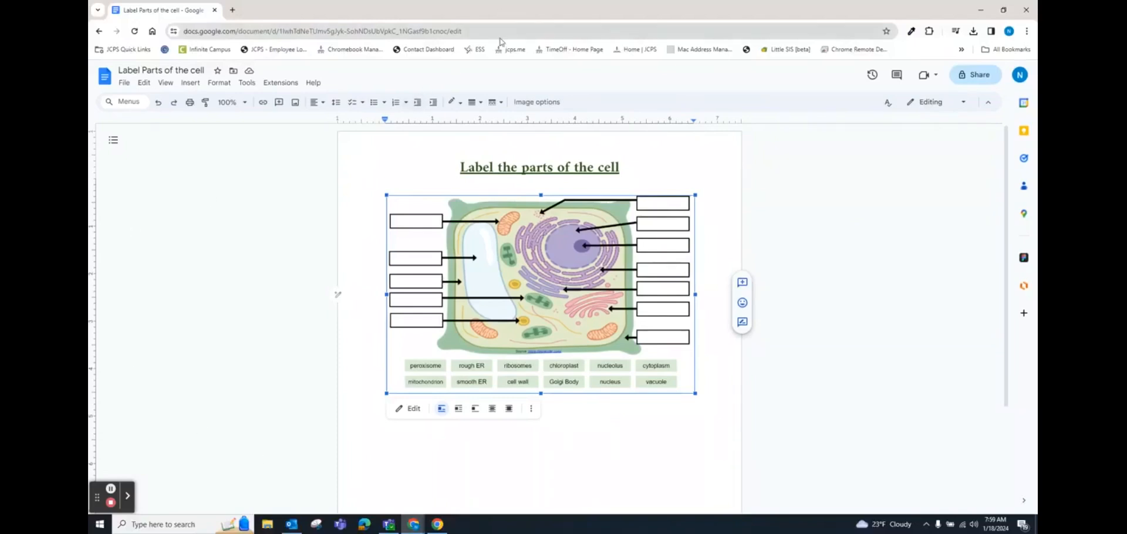
pyautogui.click(481, 31)
pyautogui.click(482, 31)
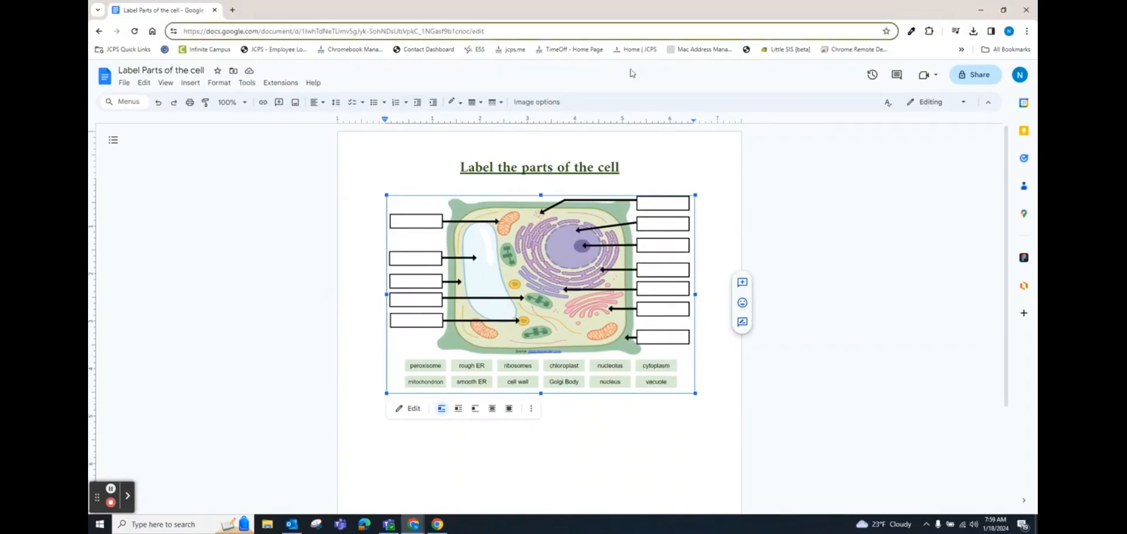
pyautogui.press('BackSpace')
pyautogui.press('BackSpace')
pyautogui.press('BackSpace')
pyautogui.press('BackSpace')
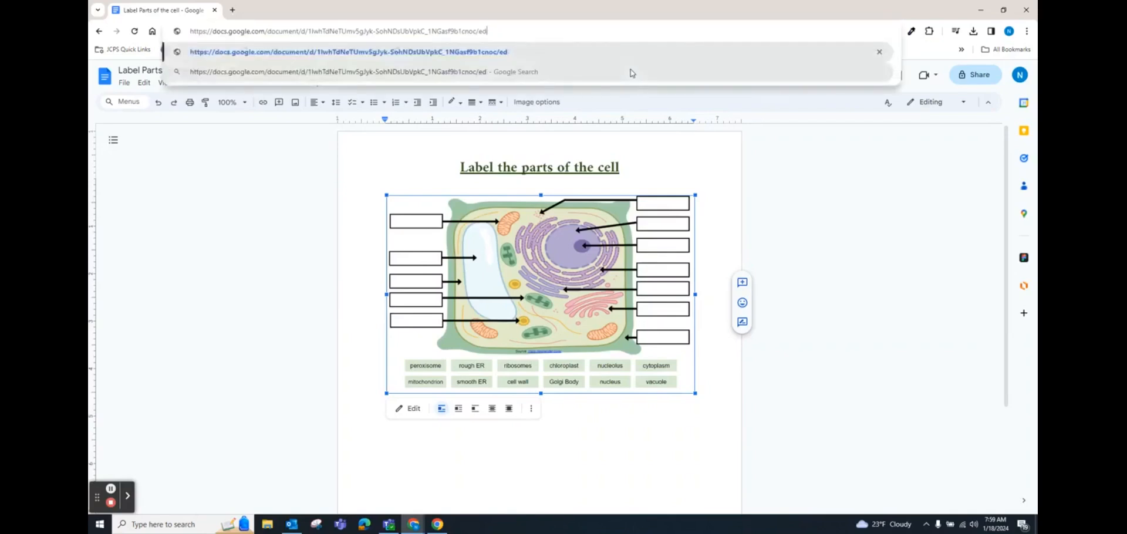
pyautogui.write('copy')
pyautogui.press('Return')
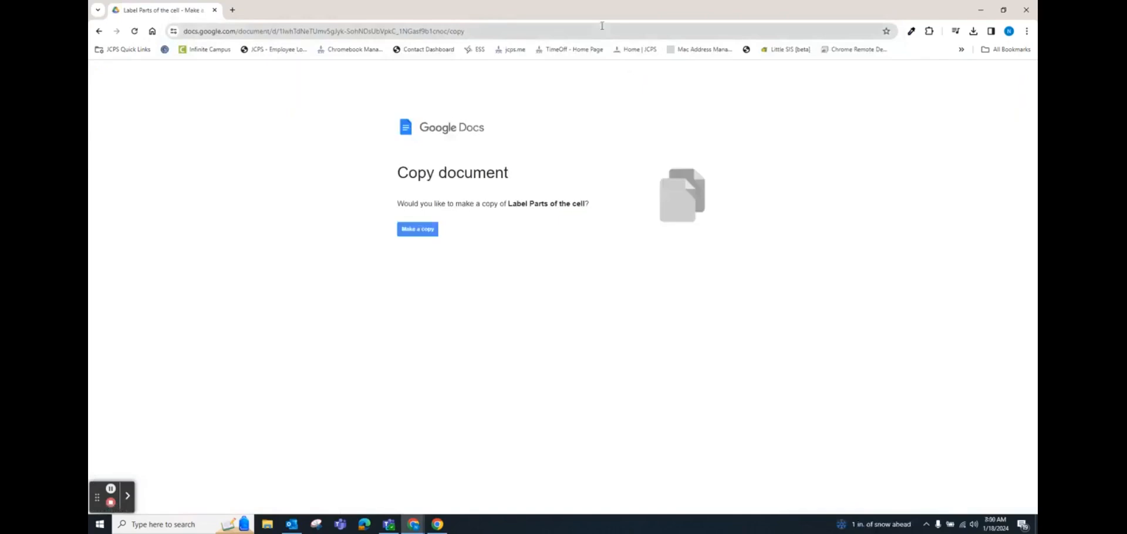
# Step: Copy the /copy link from the address bar and make a copy of the worksheet
pyautogui.click(484, 31)
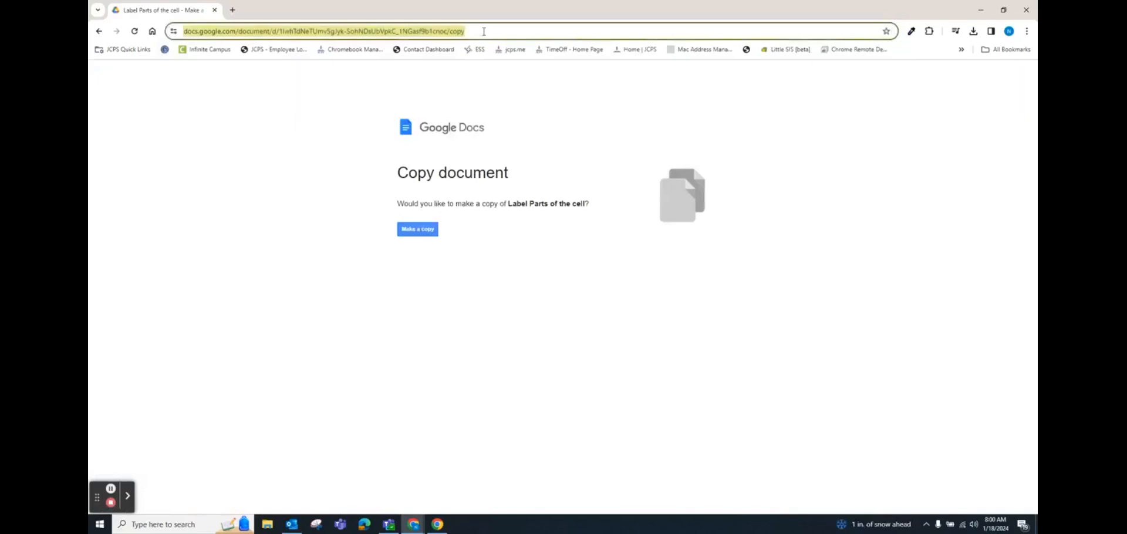
pyautogui.rightClick(484, 31)
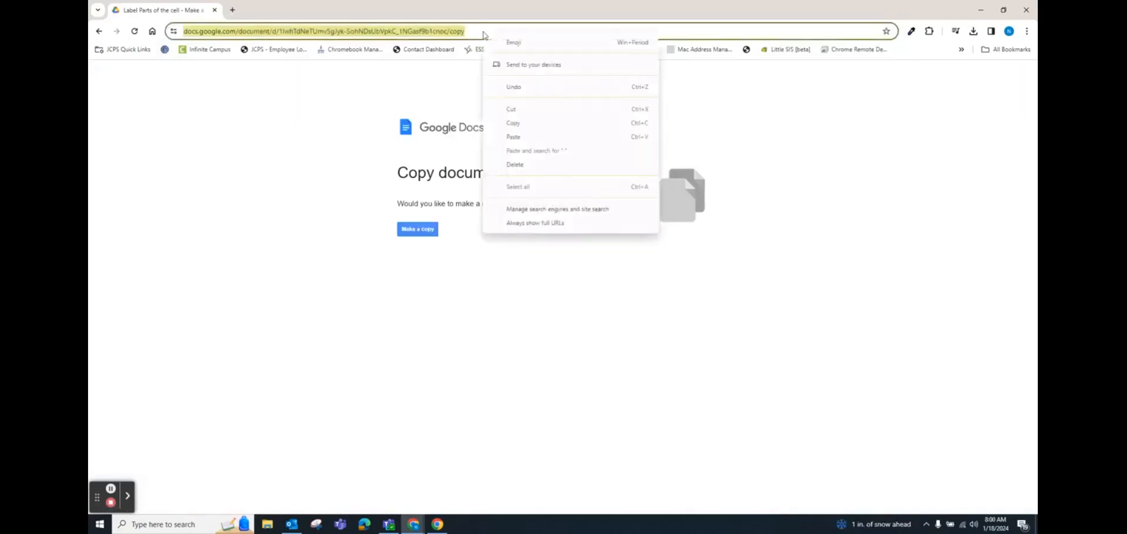
pyautogui.click(522, 124)
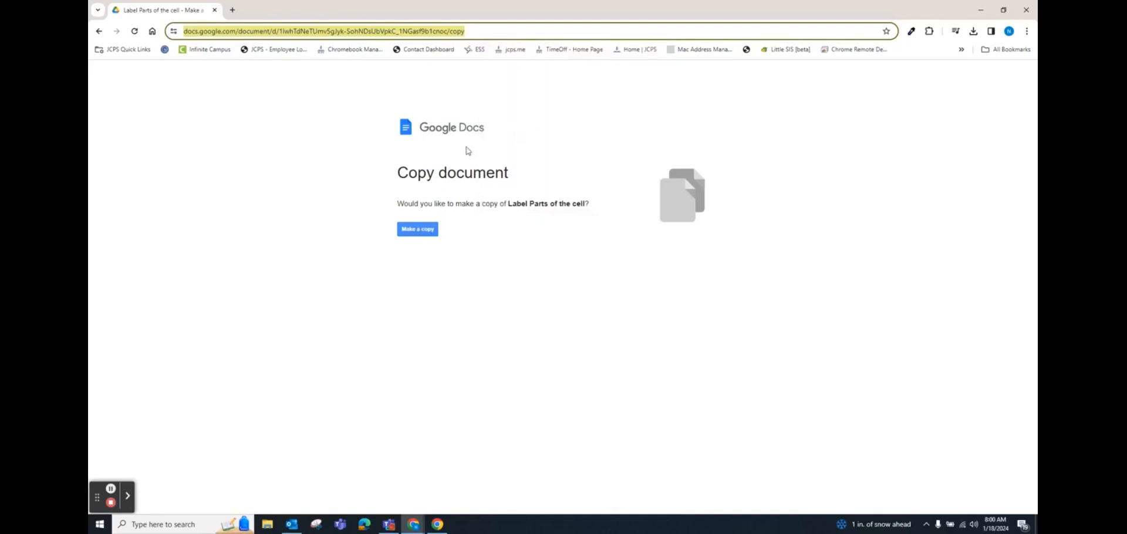
pyautogui.click(412, 230)
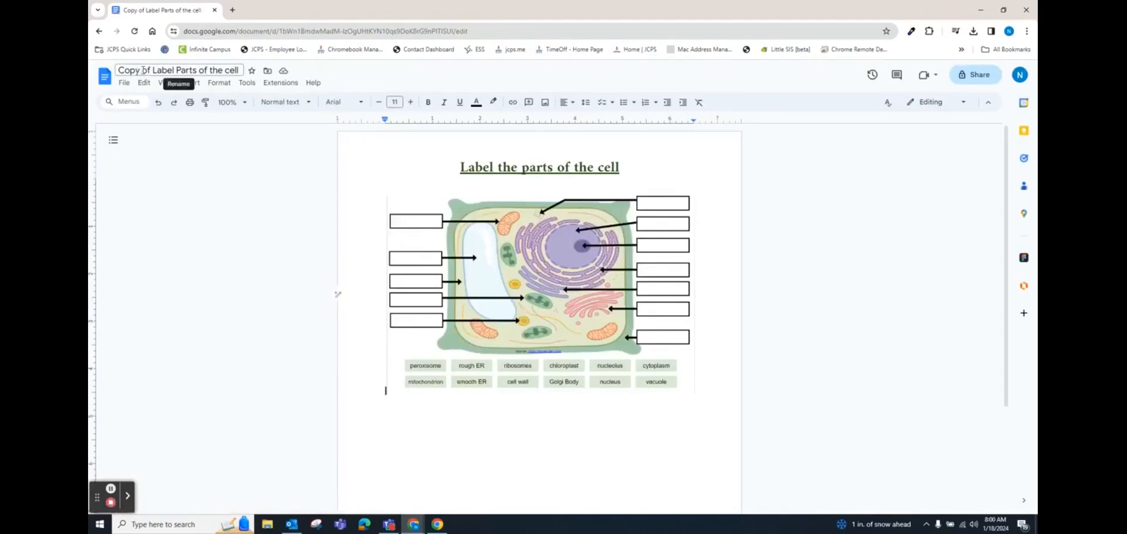
# Step: Replace 'Copy of' in the worksheet title with the student's name
pyautogui.click(143, 70)
pyautogui.moveTo(150, 71); pyautogui.dragTo(115, 70)
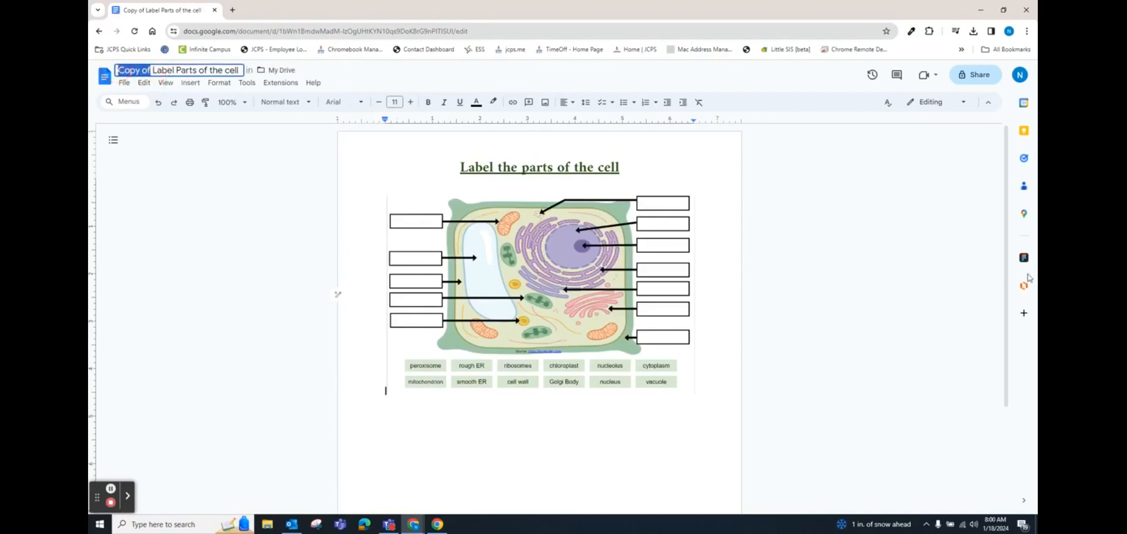
pyautogui.write('John Smith')
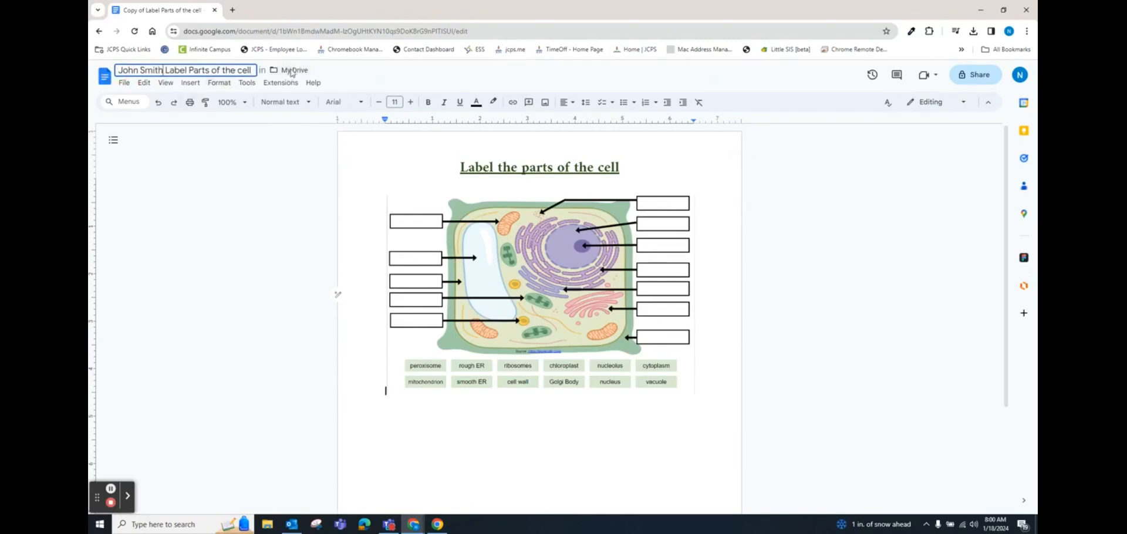
pyautogui.press('Return')
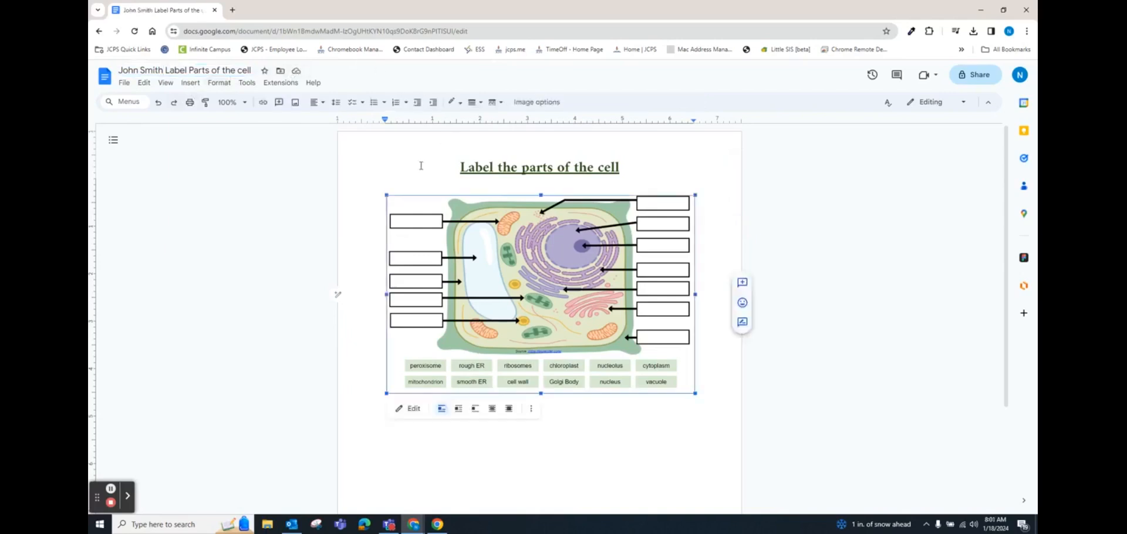
pyautogui.doubleClick(499, 320)
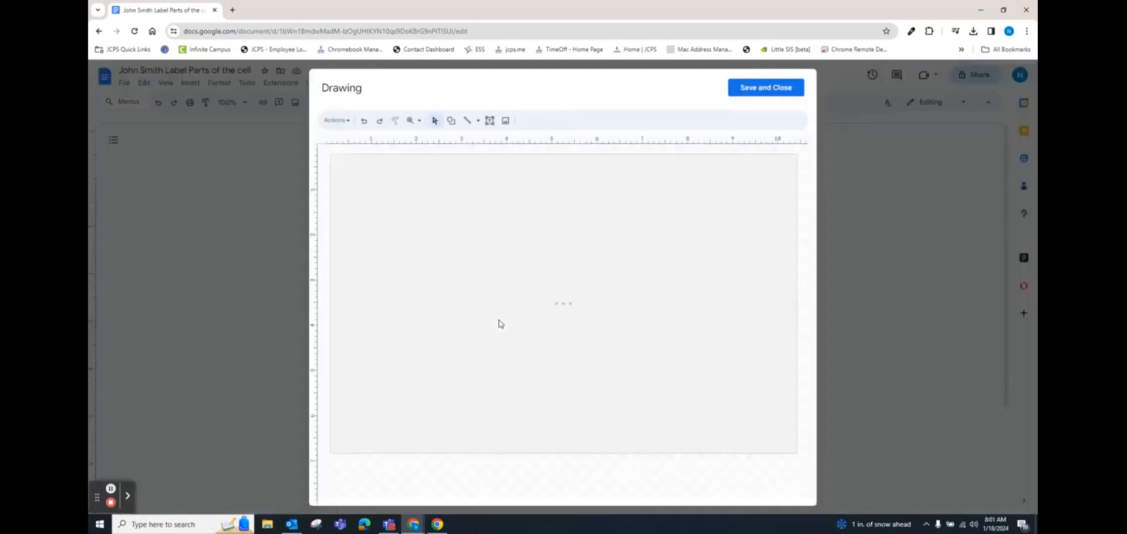
# Step: Type 'Cell wall' into the bottom-right label box and save the drawing into the worksheet
pyautogui.click(371, 198)
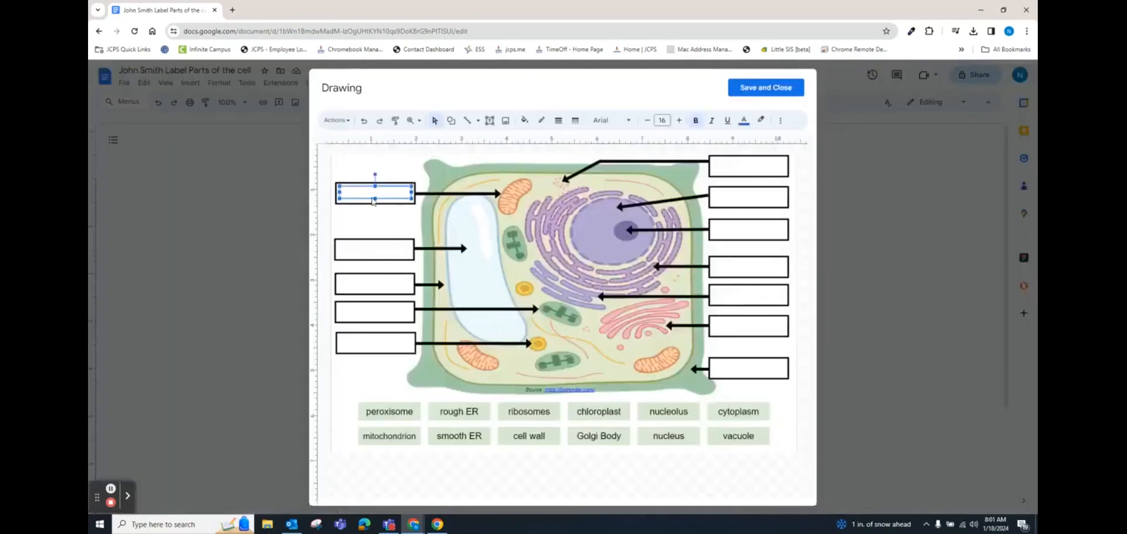
pyautogui.doubleClick(745, 371)
pyautogui.write('Cell wall')
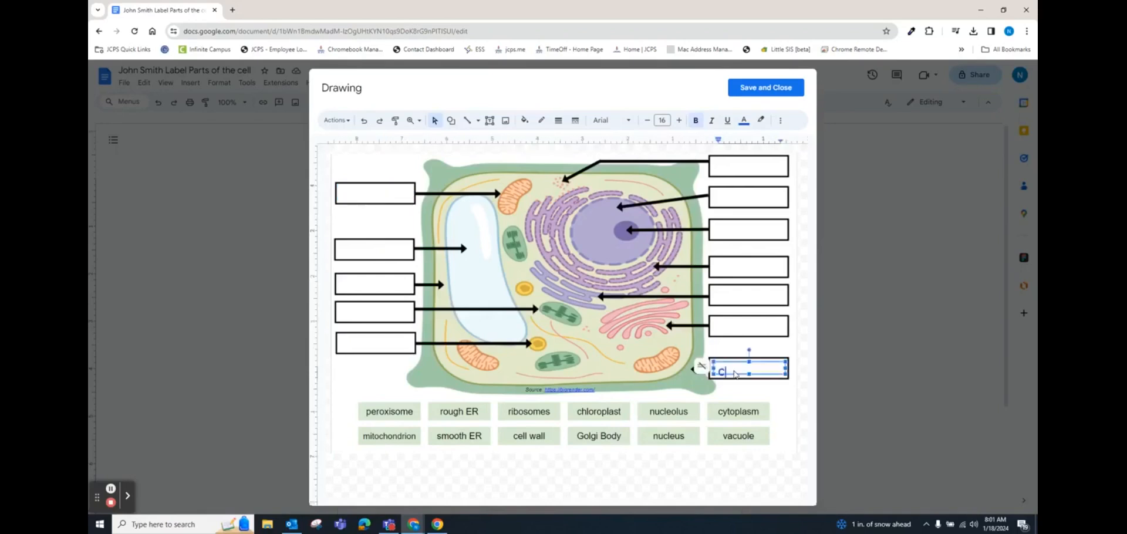
pyautogui.click(803, 317)
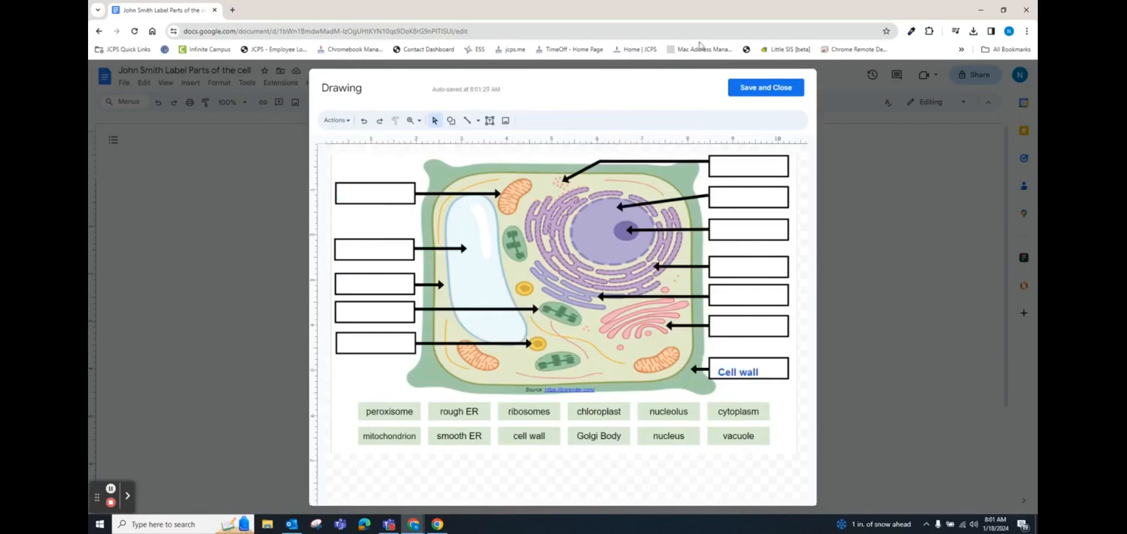
pyautogui.click(739, 85)
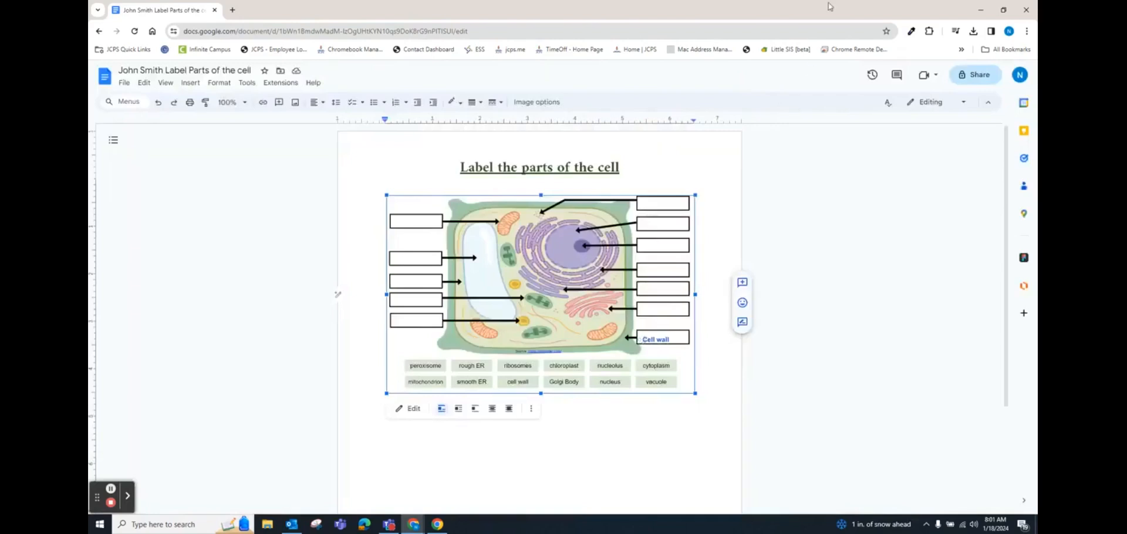
# Step: Open the worksheet's Share dialog to review people and general access
pyautogui.click(973, 78)
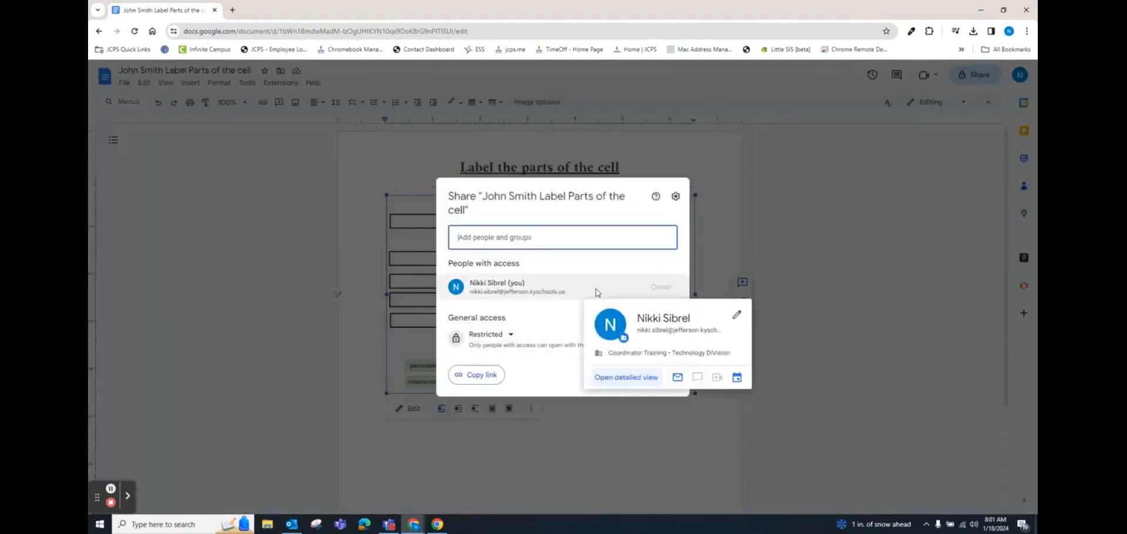
pyautogui.click(543, 234)
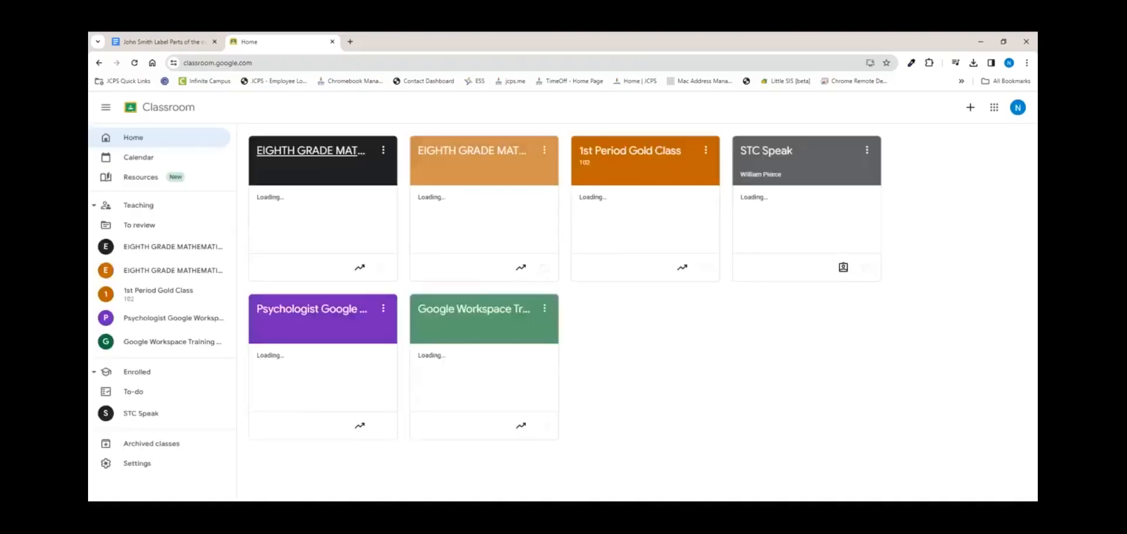
# Step: Start an announcement in 1st Period Gold Class, review recipients, attach the link, then discard the draft
pyautogui.click(640, 154)
pyautogui.click(688, 314)
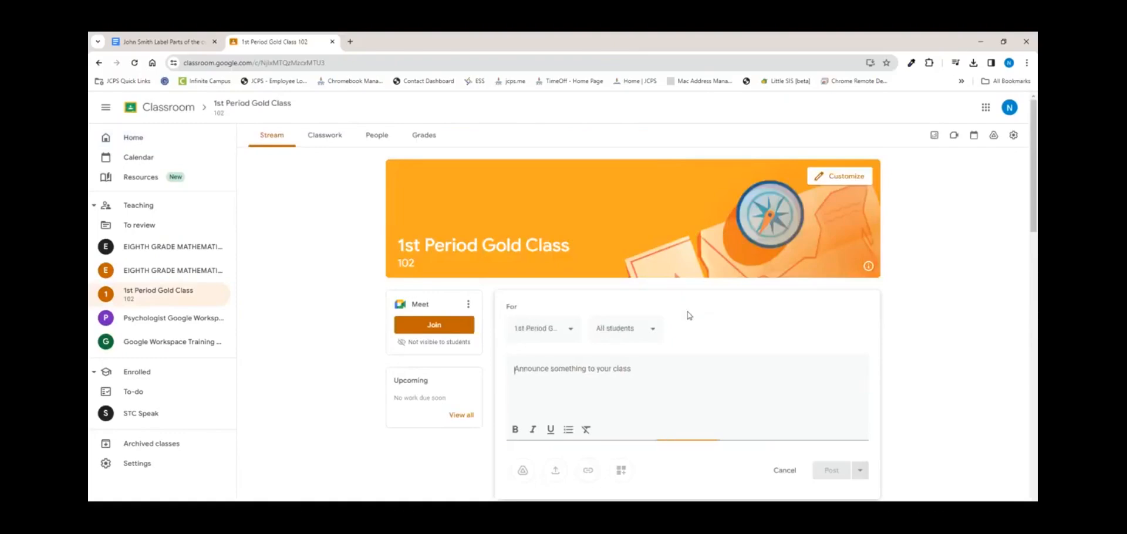
pyautogui.click(645, 374)
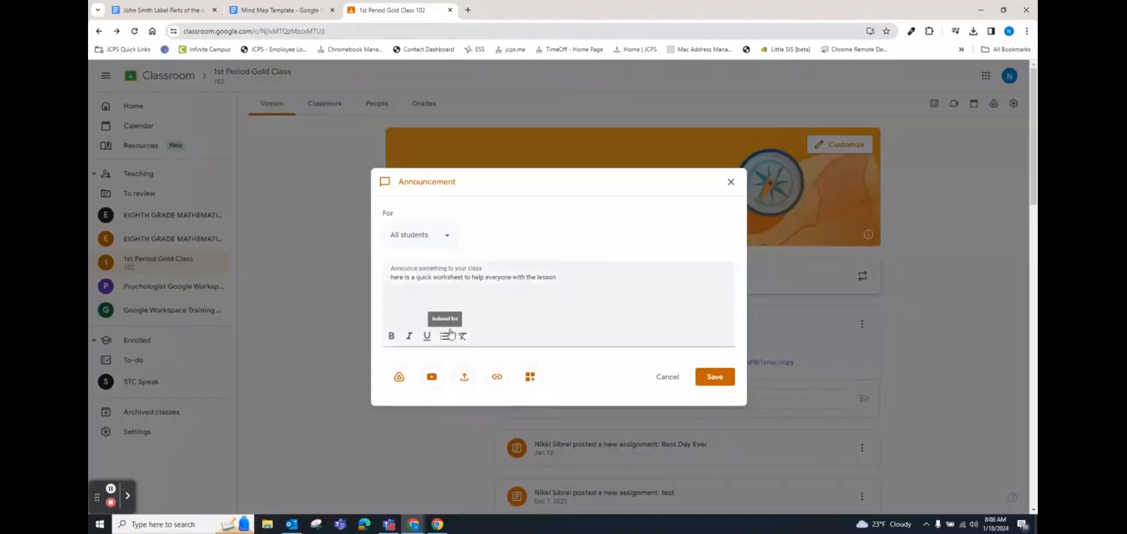
pyautogui.click(450, 236)
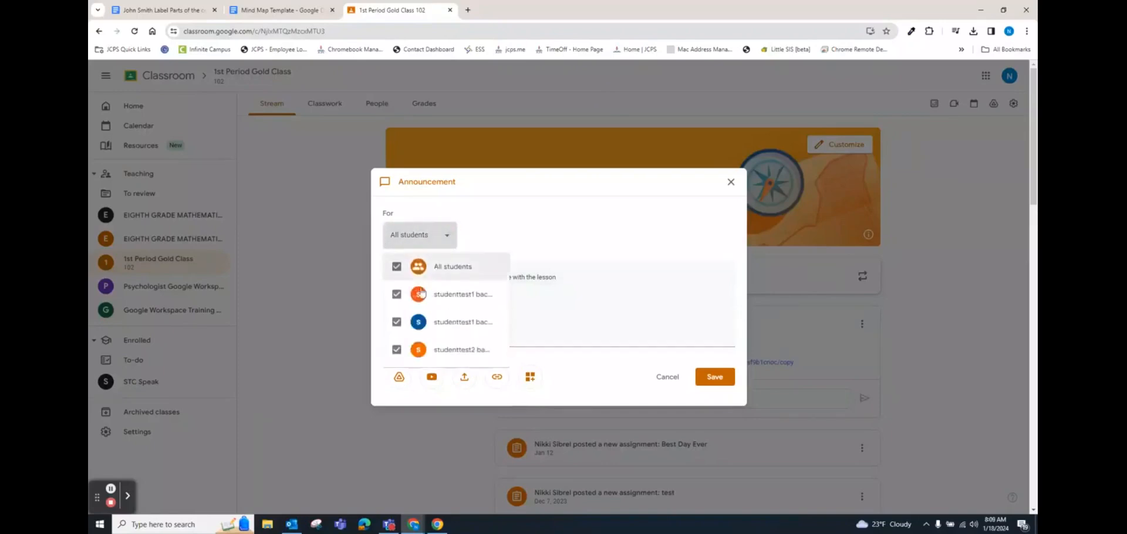
pyautogui.scroll(-1, 447, 320)
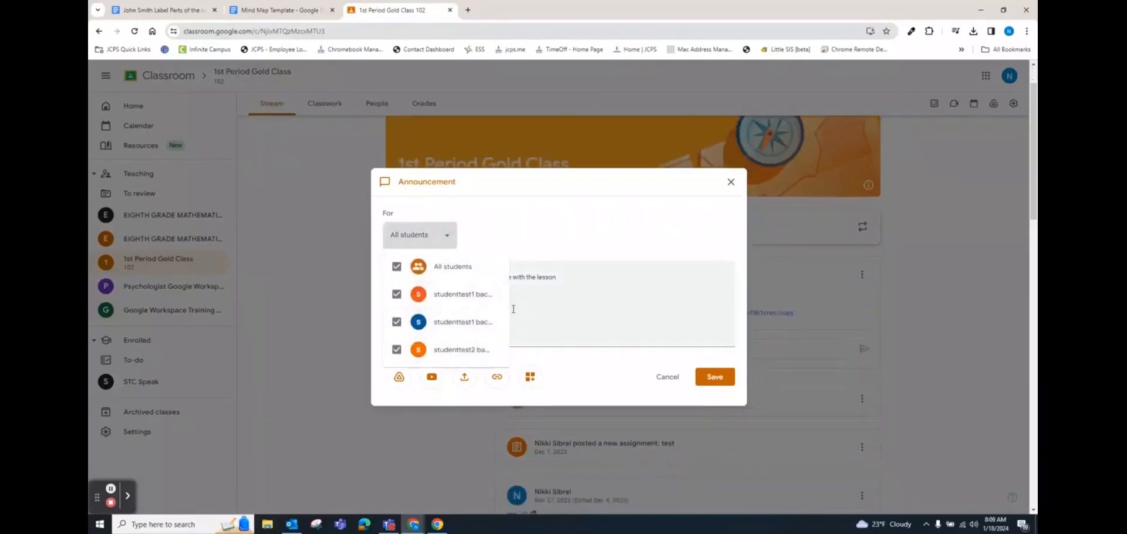
pyautogui.click(573, 300)
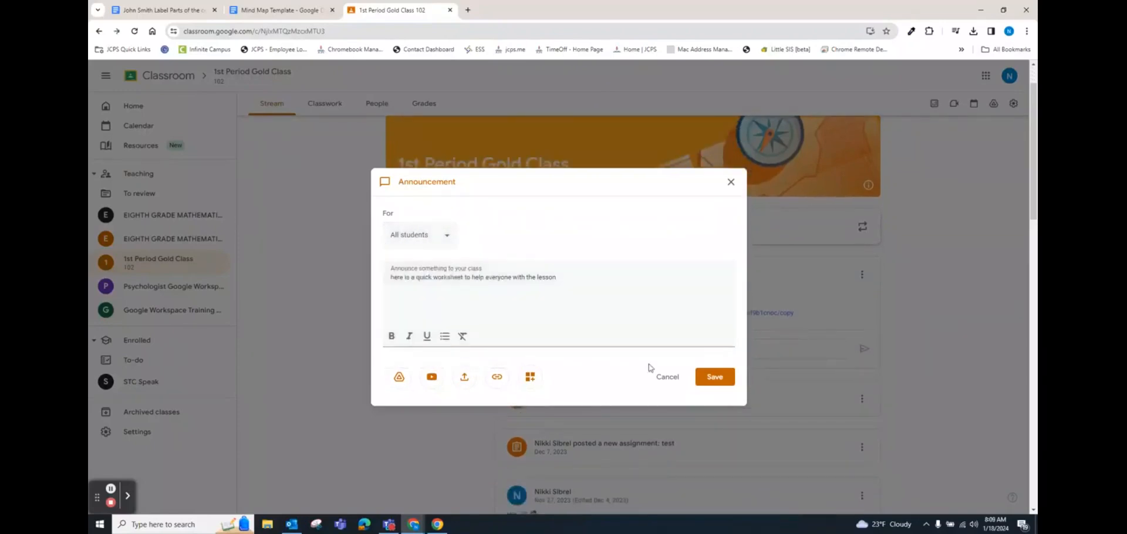
pyautogui.click(496, 377)
pyautogui.click(535, 287)
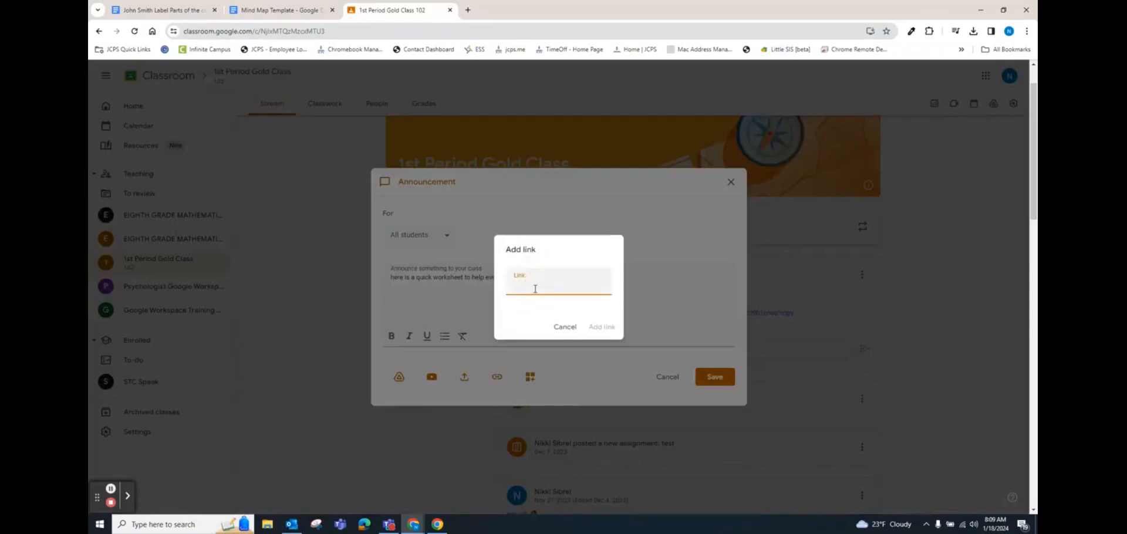
pyautogui.hotkey('ctrl', 'v')
pyautogui.click(593, 326)
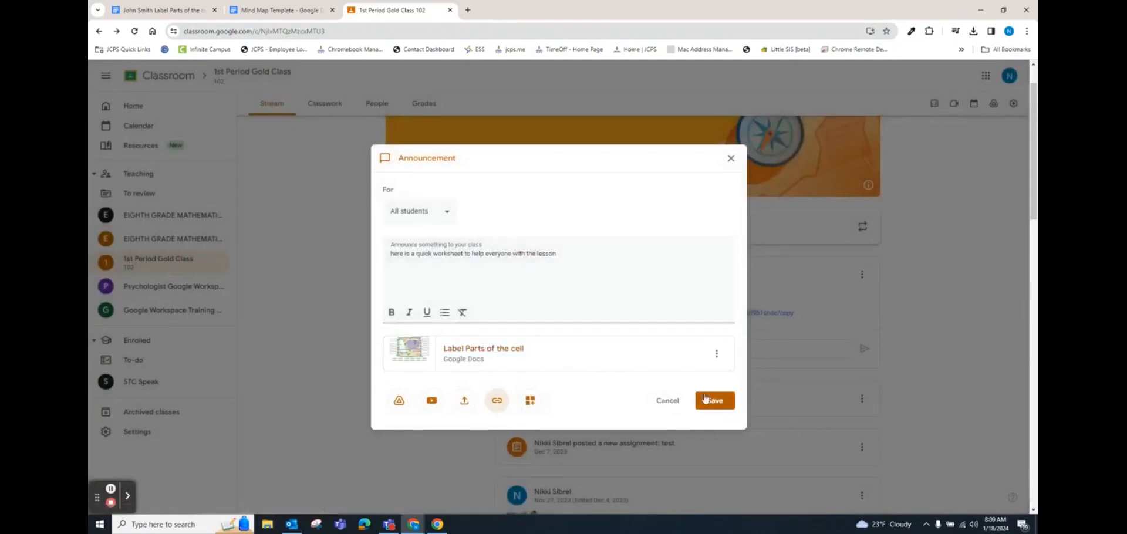
pyautogui.click(668, 400)
# Step: Add both Eighth Grade classes as recipients and attach the pasted /copy worksheet link
pyautogui.click(547, 236)
pyautogui.click(563, 247)
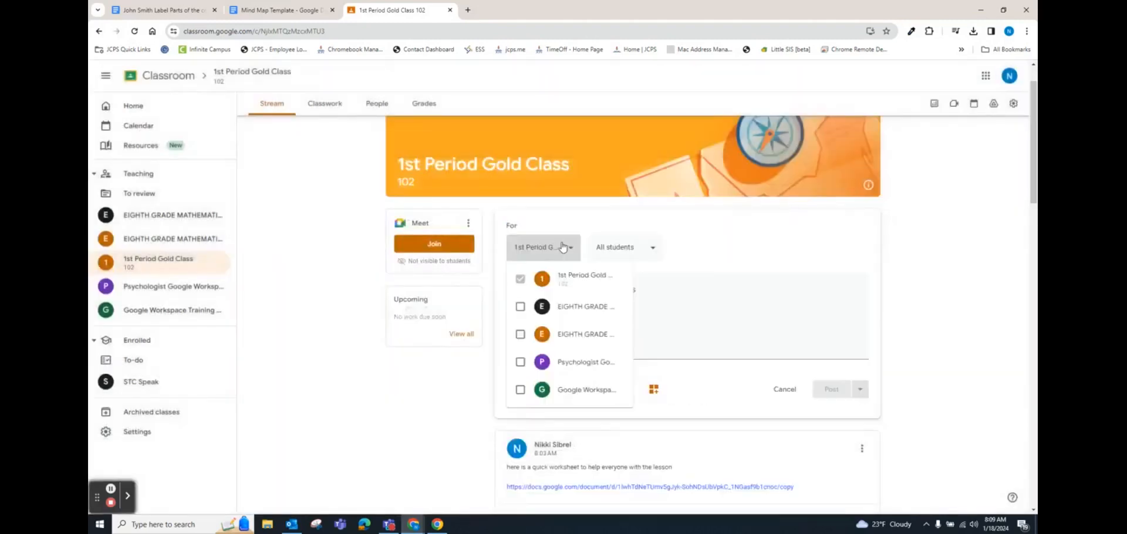
pyautogui.click(520, 306)
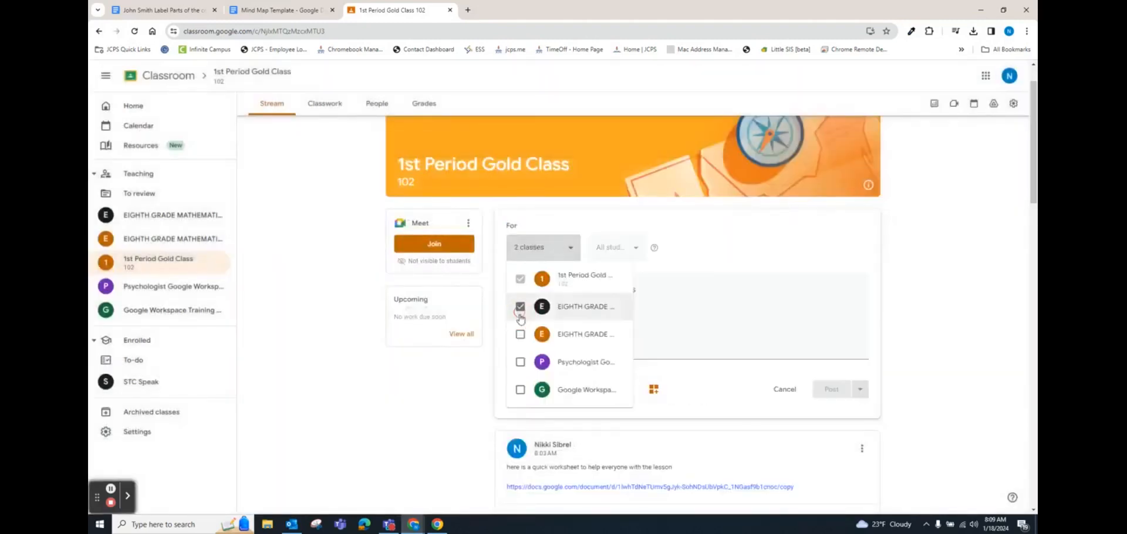
pyautogui.click(520, 334)
pyautogui.click(748, 304)
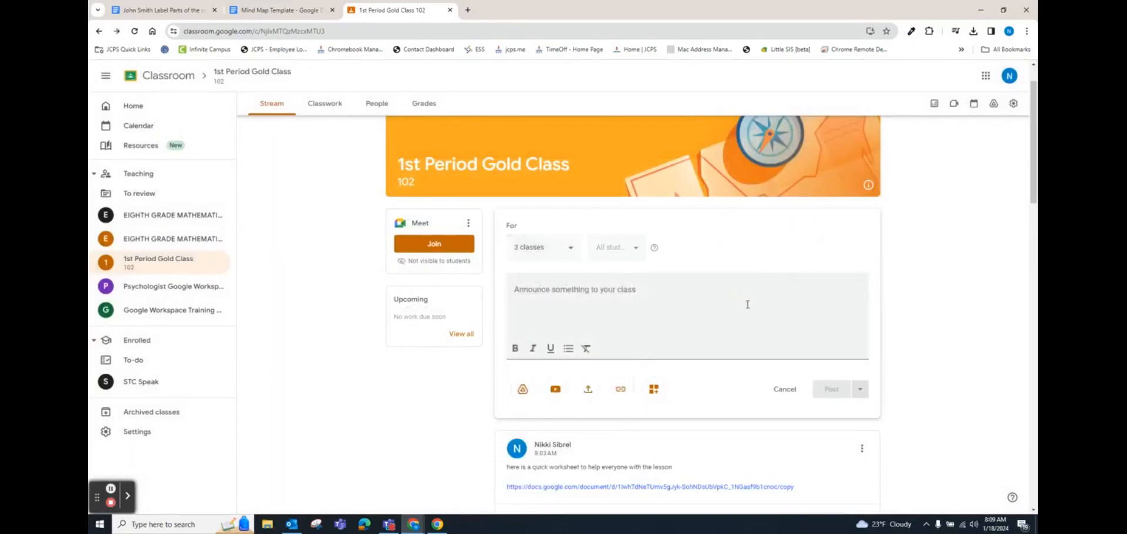
pyautogui.click(556, 314)
pyautogui.click(622, 390)
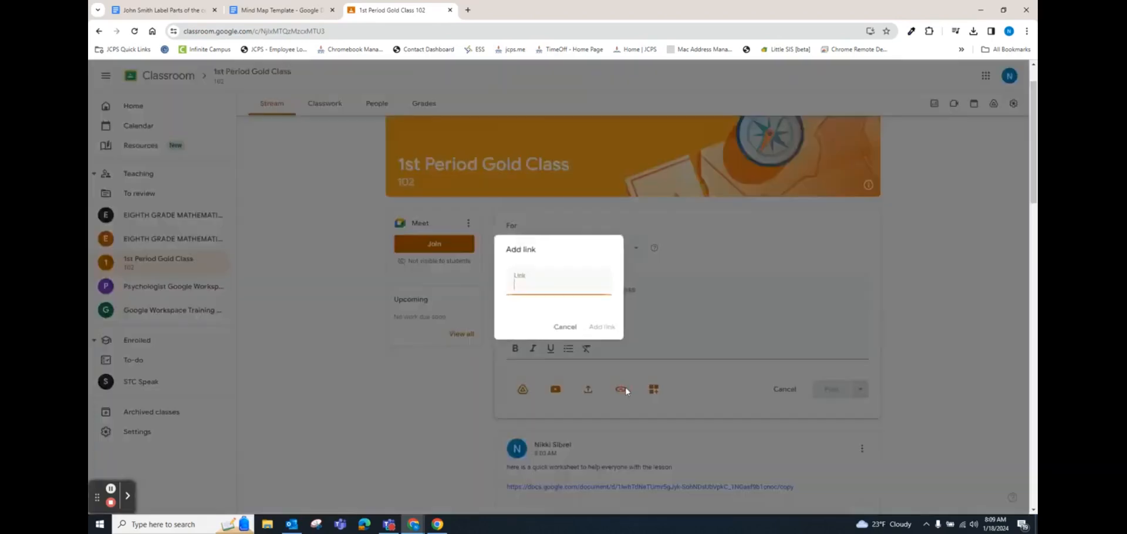
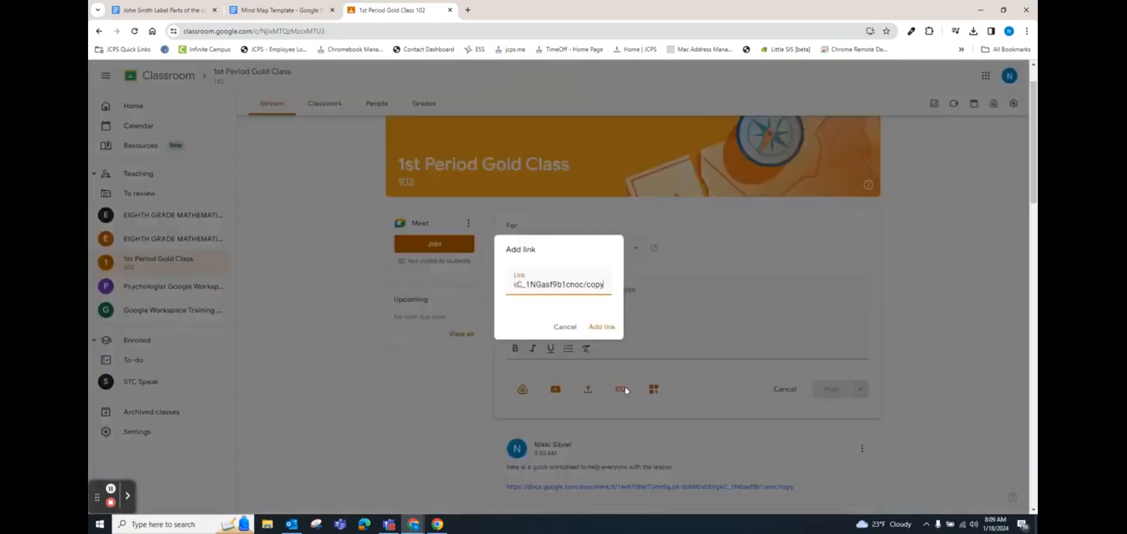
pyautogui.click(601, 326)
# Step: Write 'Please make a copy and share with me thank you' plus a smiley, and post
pyautogui.click(555, 293)
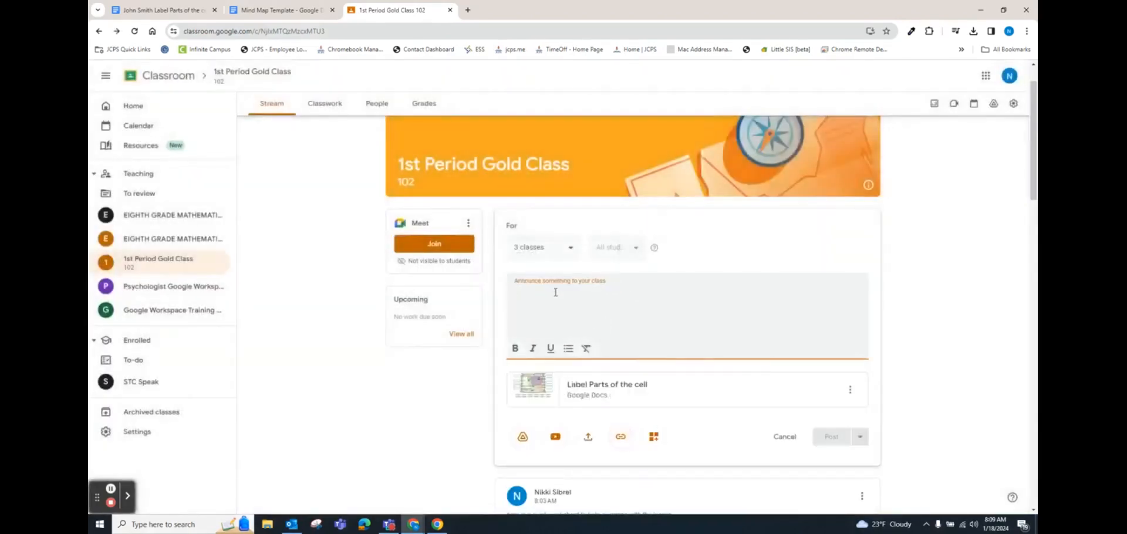
pyautogui.write('Please mak')
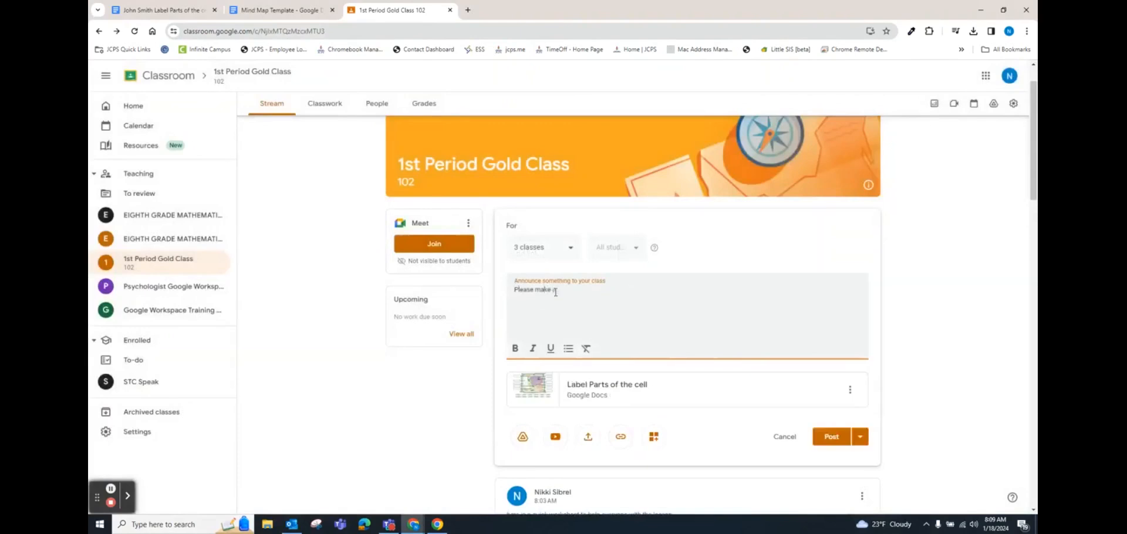
pyautogui.write('e a copy and share with me thank you')
pyautogui.rightClick(551, 316)
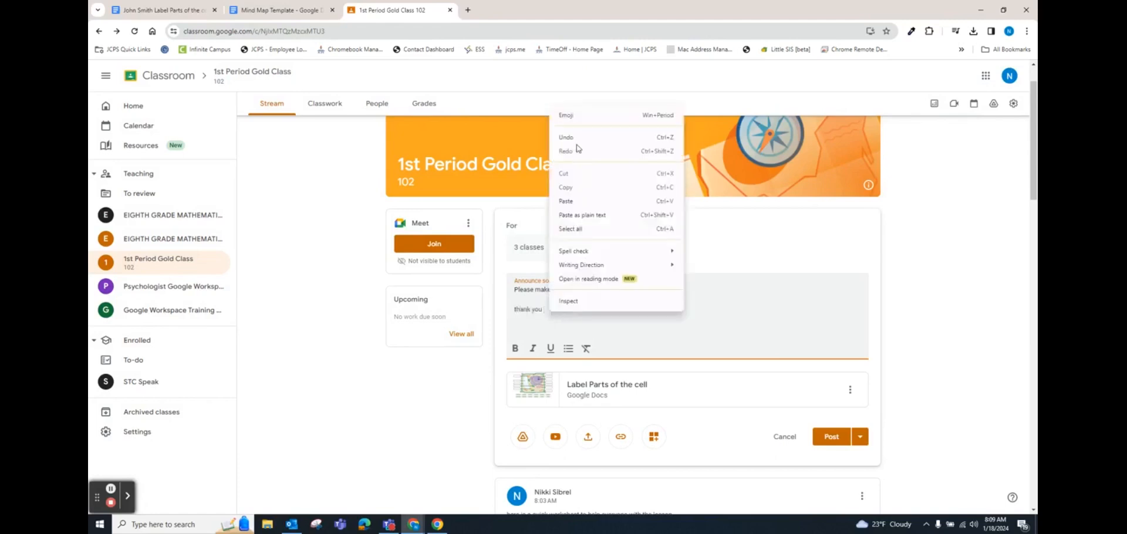
pyautogui.click(577, 119)
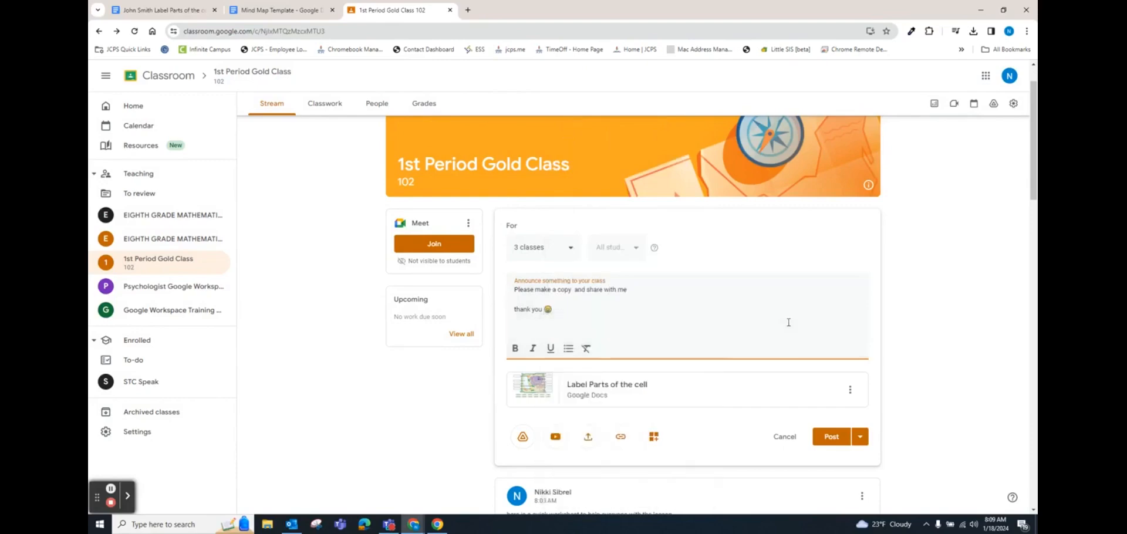
pyautogui.click(831, 437)
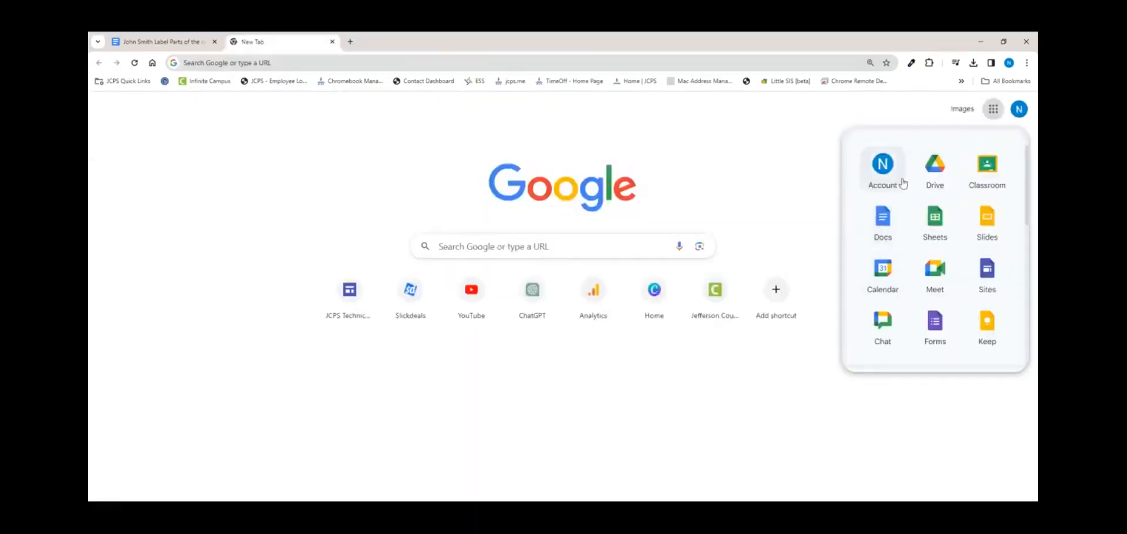
# Step: Open the Mind Map Template from Google Drive and open its mind-map drawing for editing
pyautogui.click(922, 178)
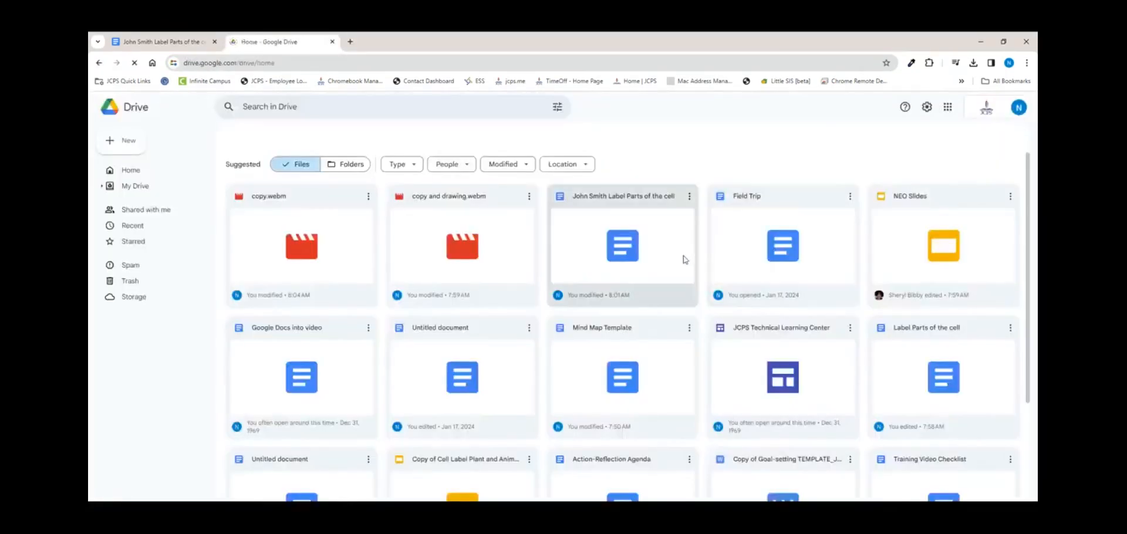
pyautogui.click(608, 367)
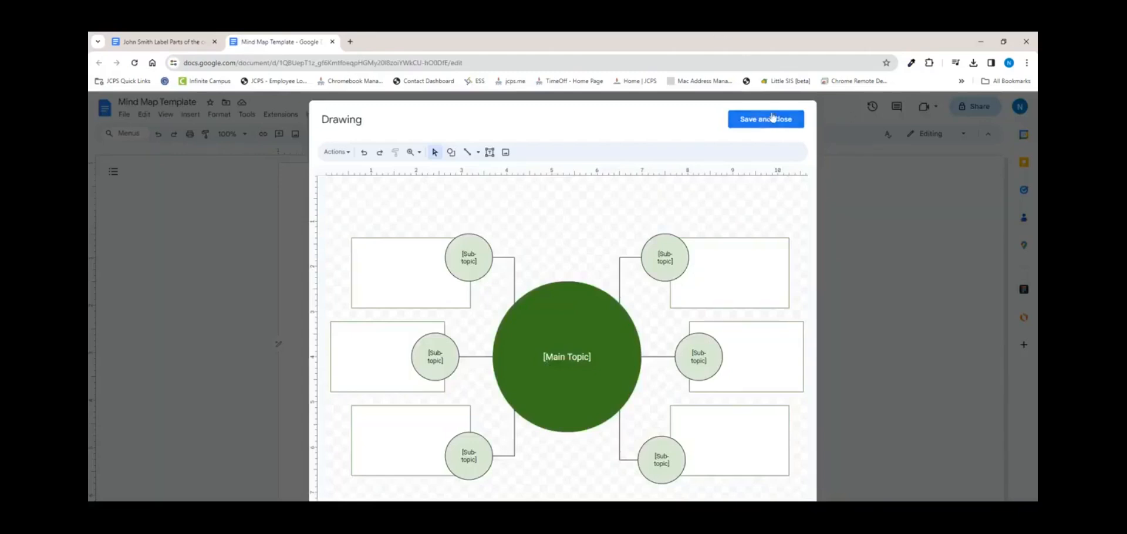
pyautogui.click(774, 118)
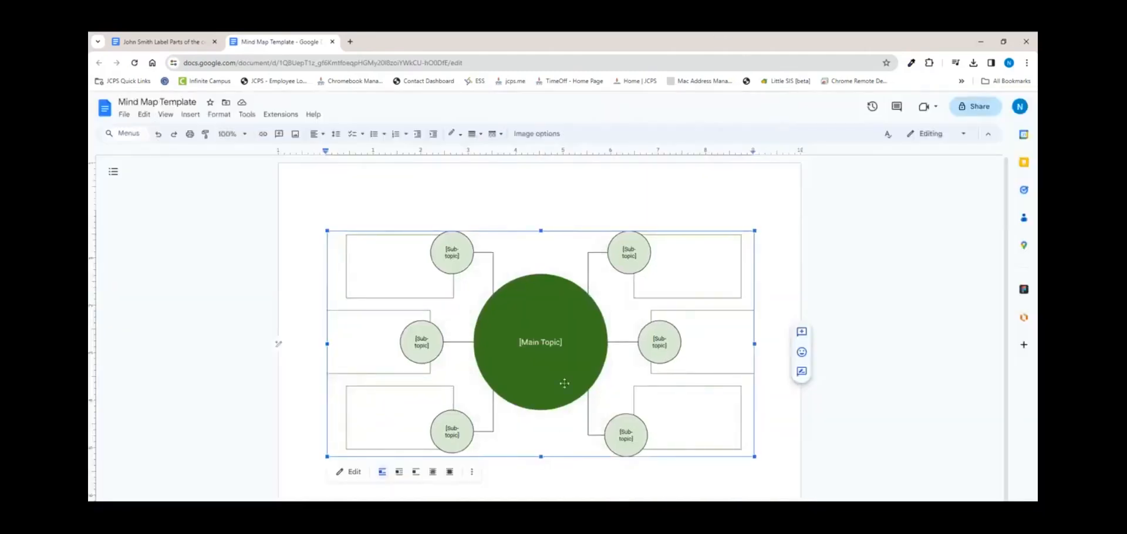
pyautogui.doubleClick(565, 362)
# Step: Check the mind-map shapes, save the drawing, and select the web address to change /edit to /copy
pyautogui.click(566, 355)
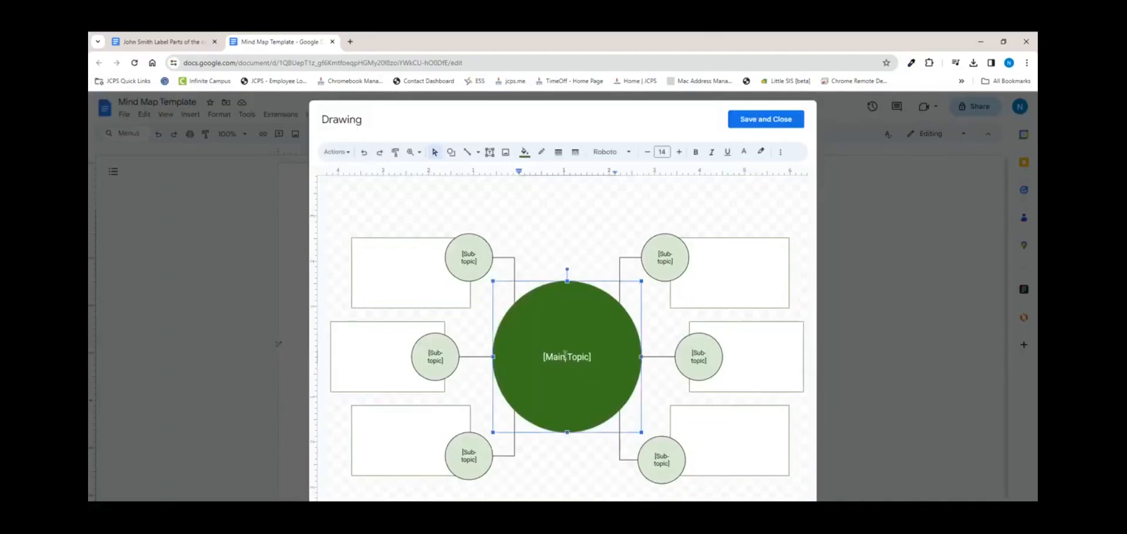
pyautogui.click(593, 359)
pyautogui.moveTo(594, 360); pyautogui.dragTo(533, 361)
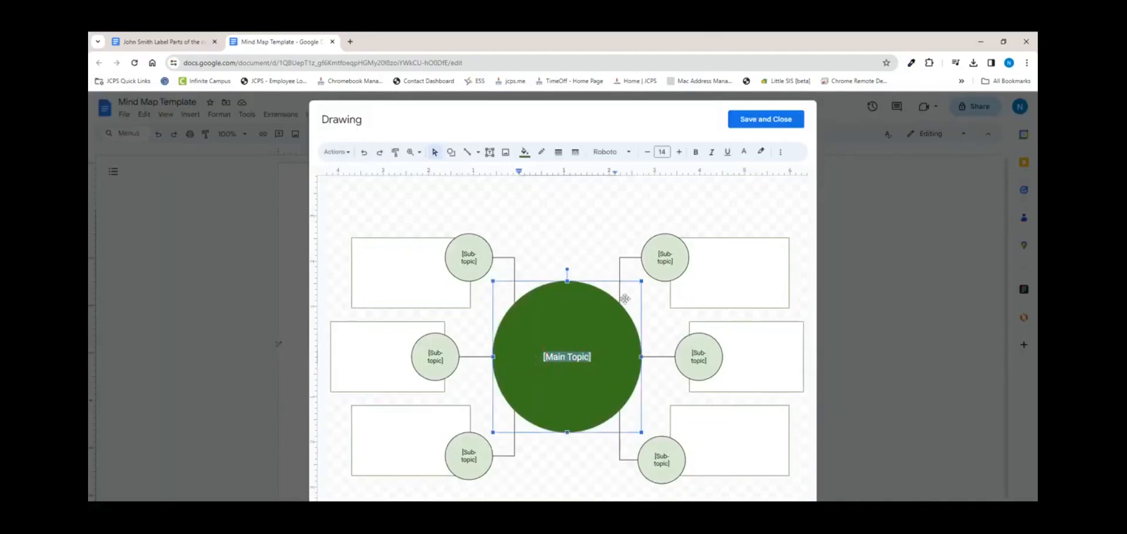
pyautogui.click(697, 272)
pyautogui.click(662, 259)
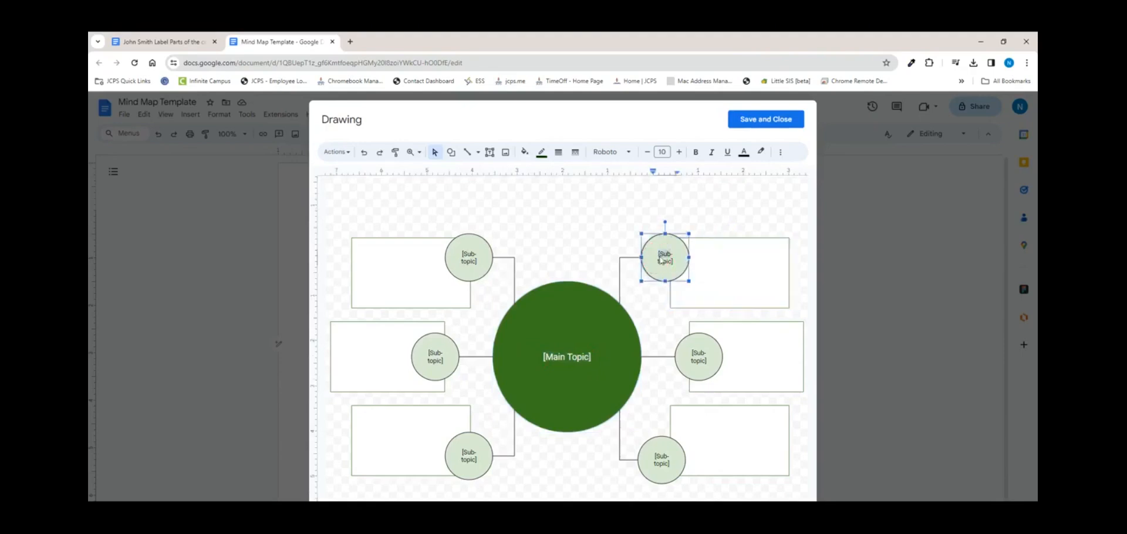
pyautogui.click(578, 314)
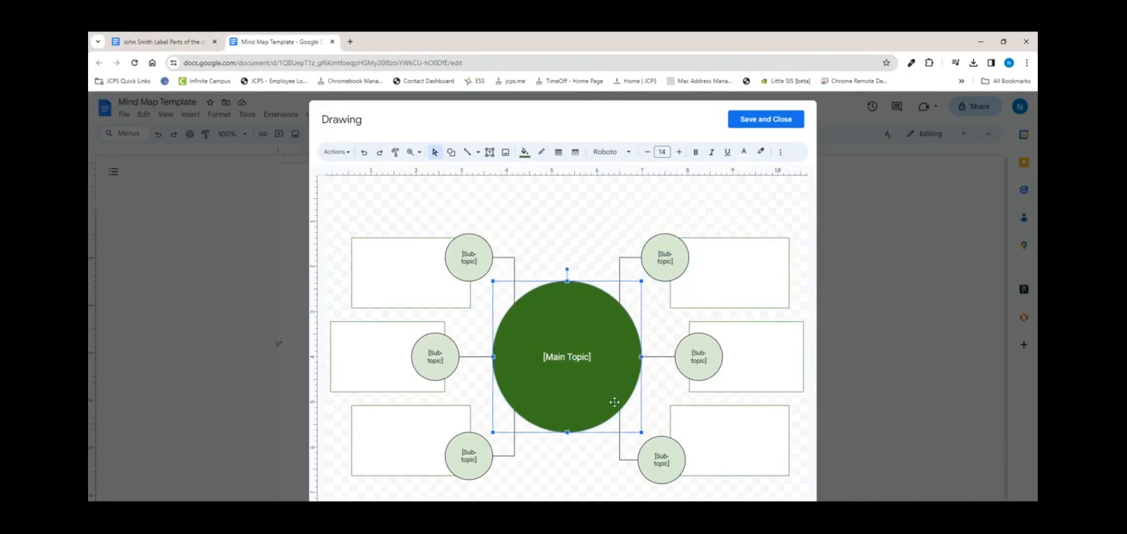
pyautogui.click(750, 120)
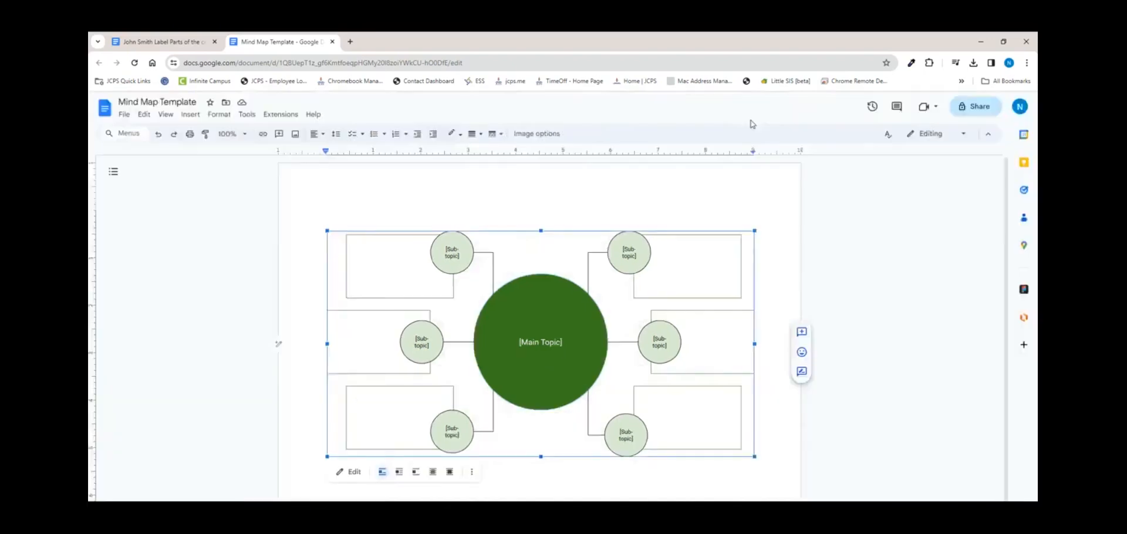
pyautogui.click(476, 65)
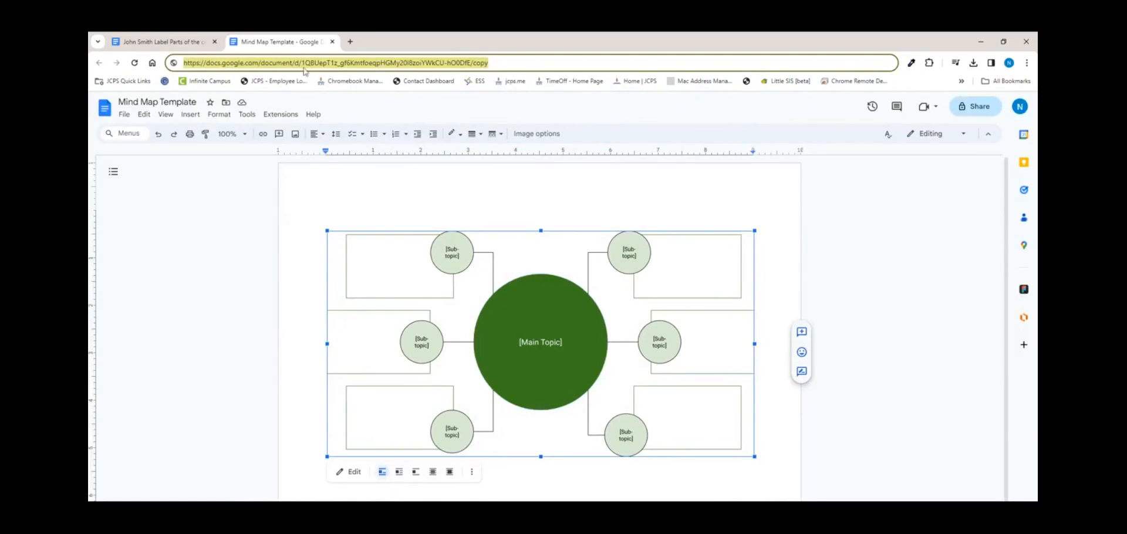
# Step: Draft an Eighth Grade Mathematics announcement with the /copy link and 'make a copy and use the map to begin your project'
pyautogui.click(350, 42)
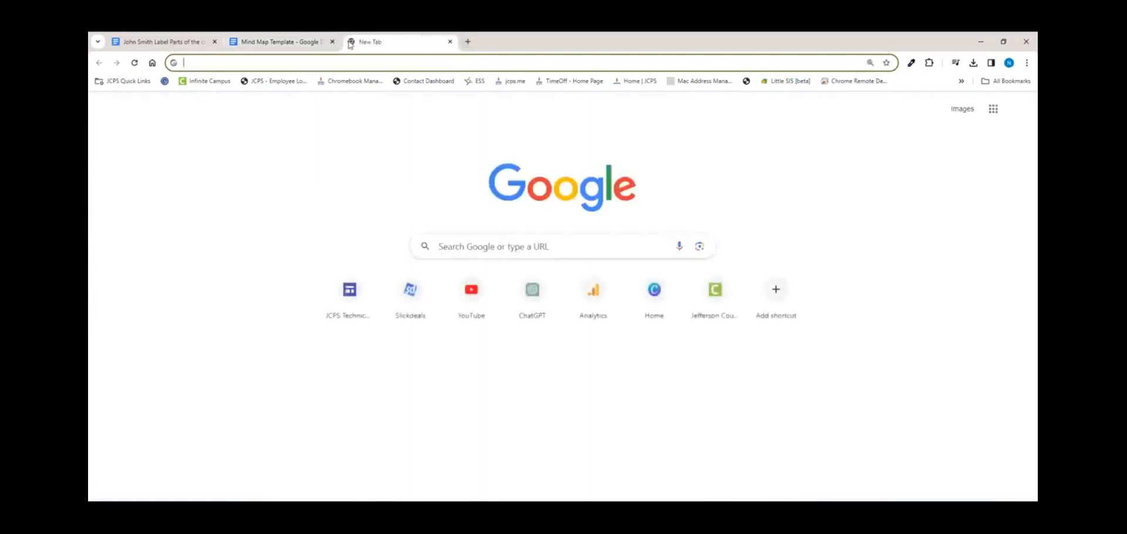
pyautogui.click(994, 108)
pyautogui.click(993, 180)
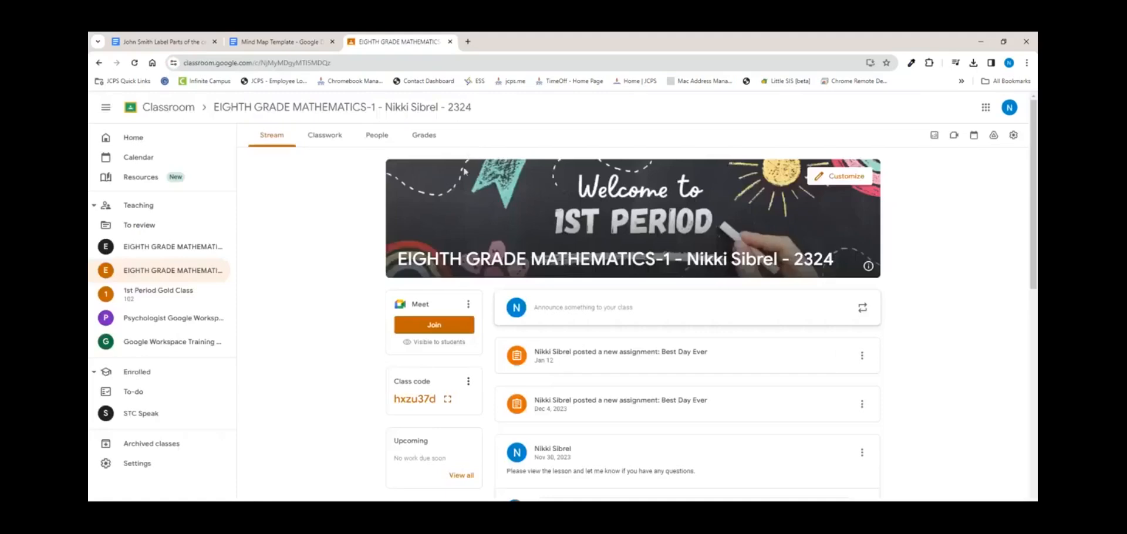
pyautogui.click(625, 306)
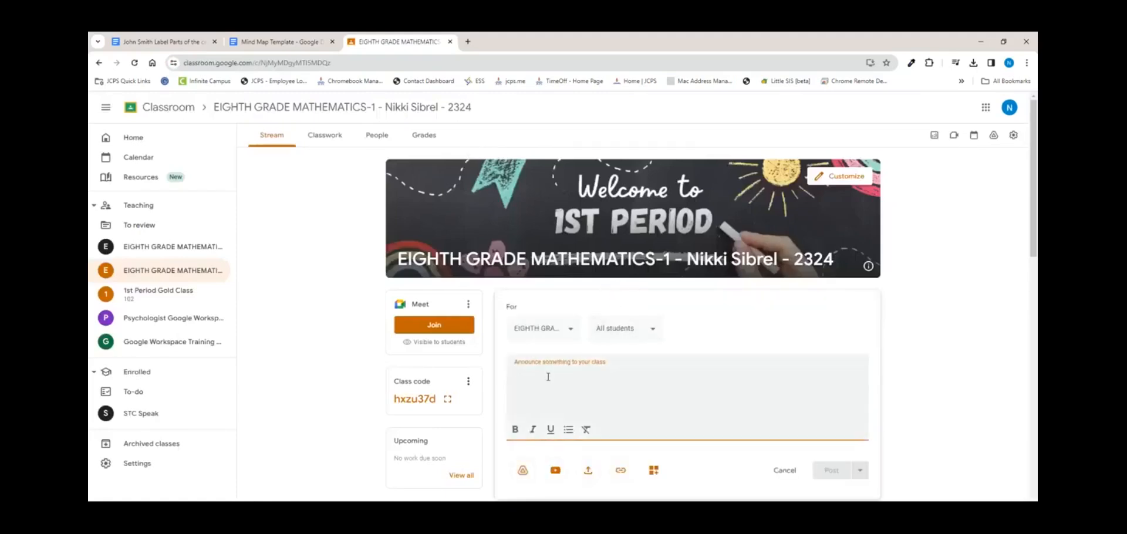
pyautogui.click(620, 469)
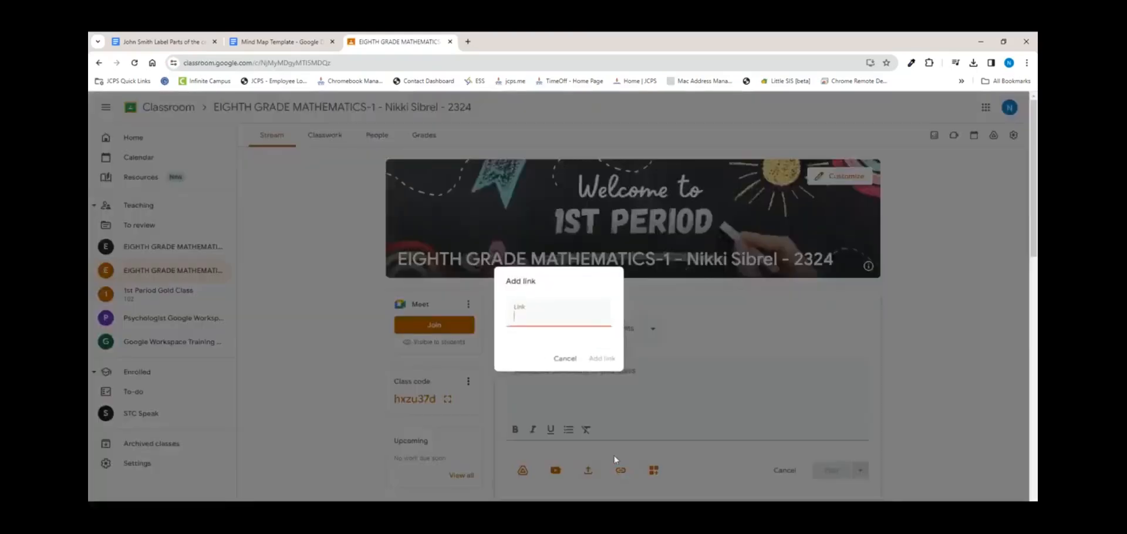
pyautogui.hotkey('ctrl', 'v')
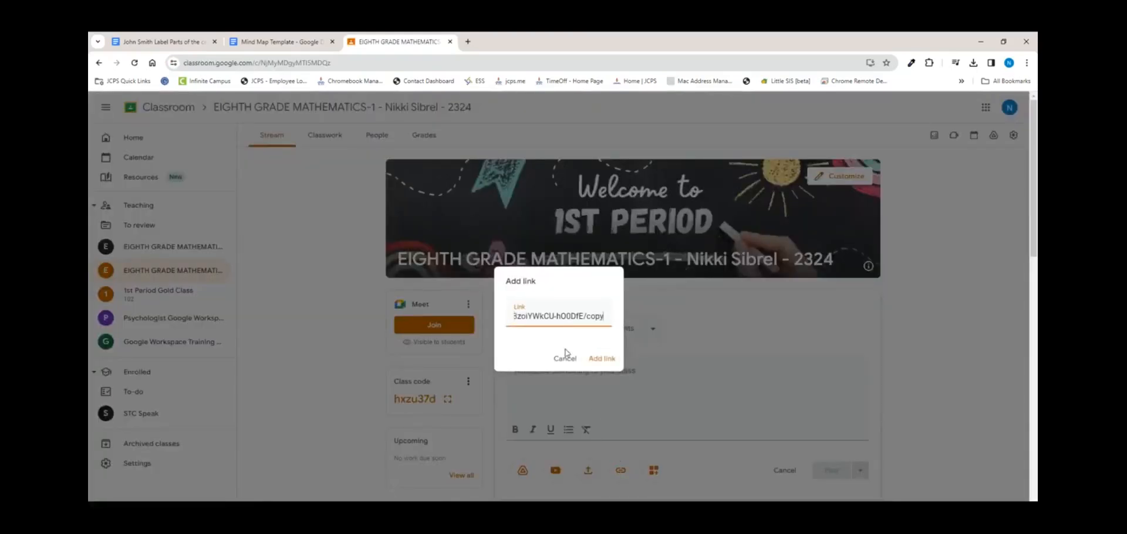
pyautogui.click(602, 358)
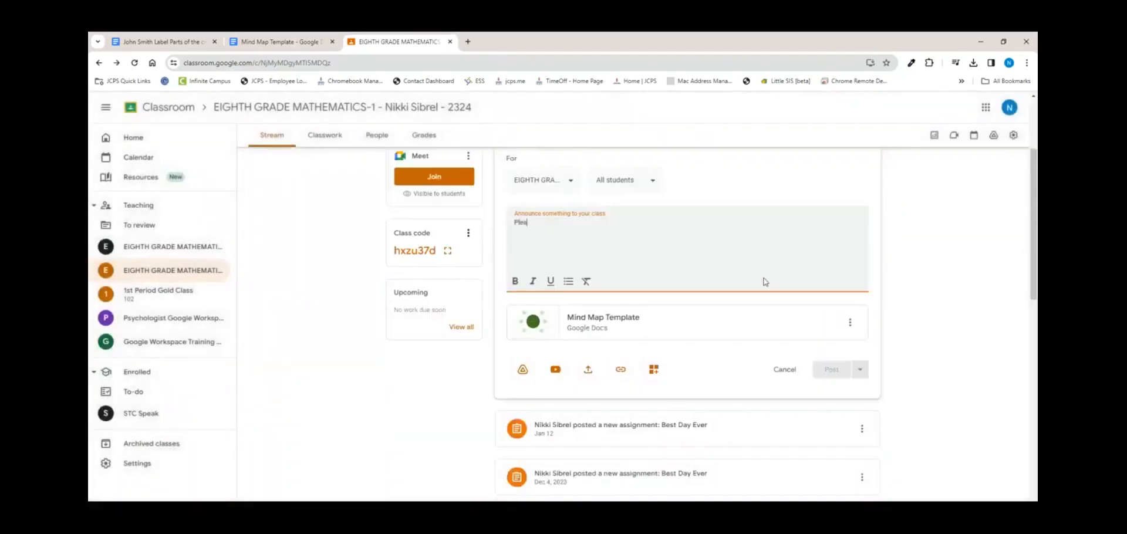
pyautogui.write('make a copy and use the map to begin your project')
pyautogui.scroll(2, 766, 282)
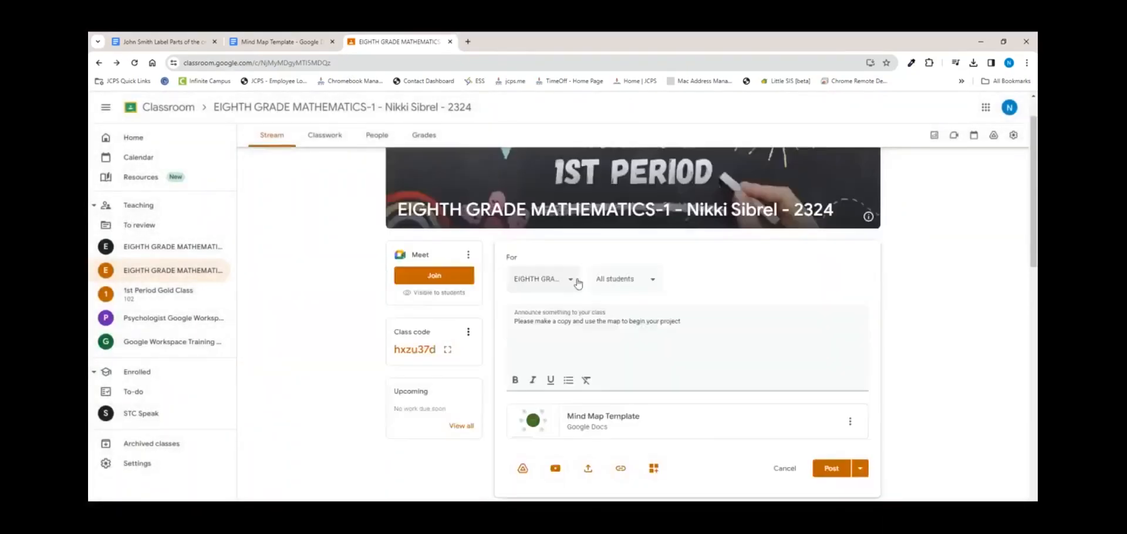
# Step: Add the second Eighth Grade Mathematics class and 1st Period Gold Class, then post to all three
pyautogui.click(543, 279)
pyautogui.click(520, 339)
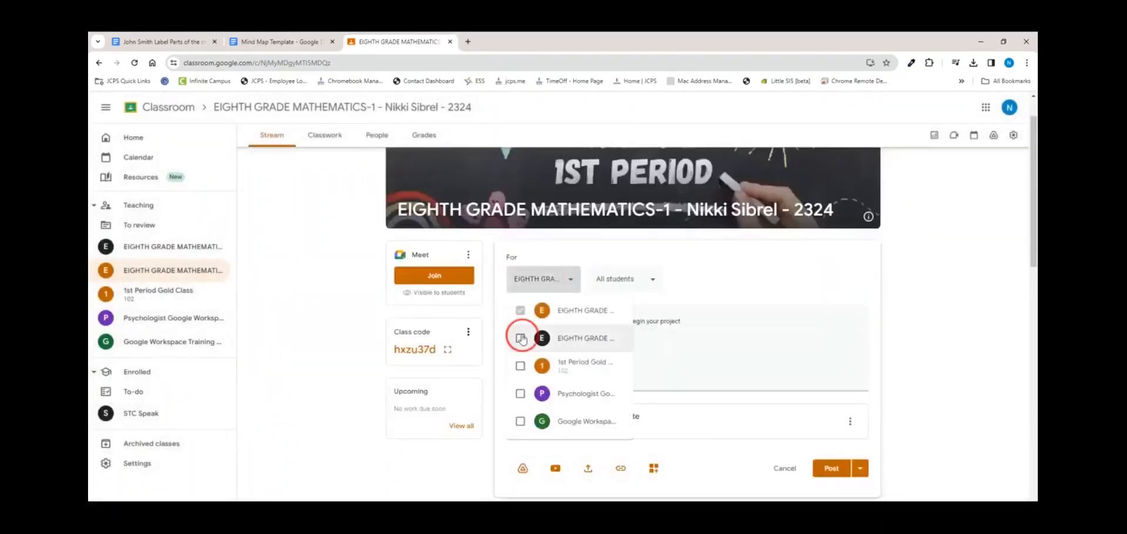
pyautogui.click(520, 366)
pyautogui.click(739, 290)
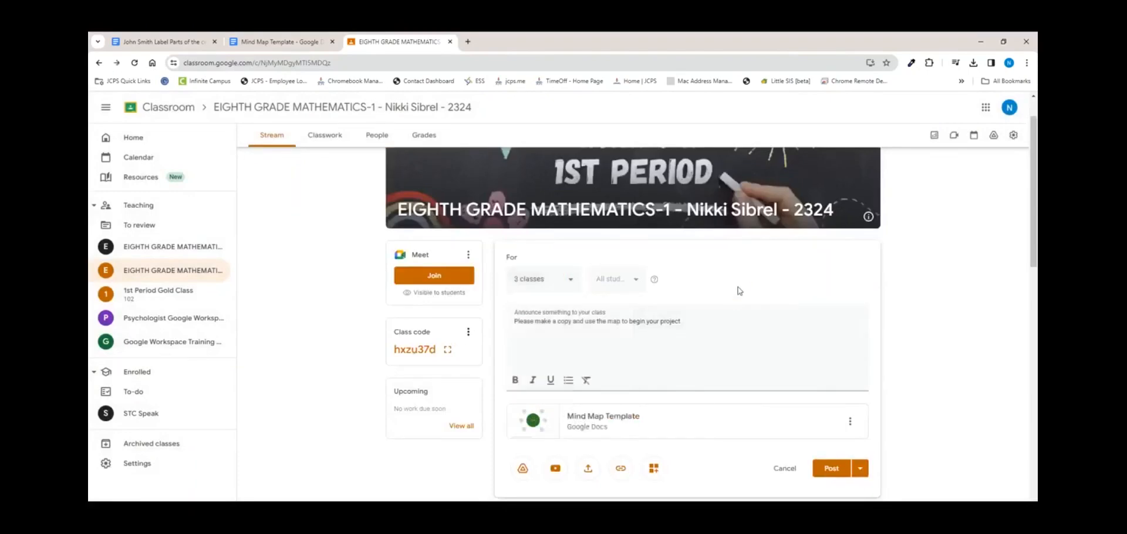
pyautogui.click(835, 473)
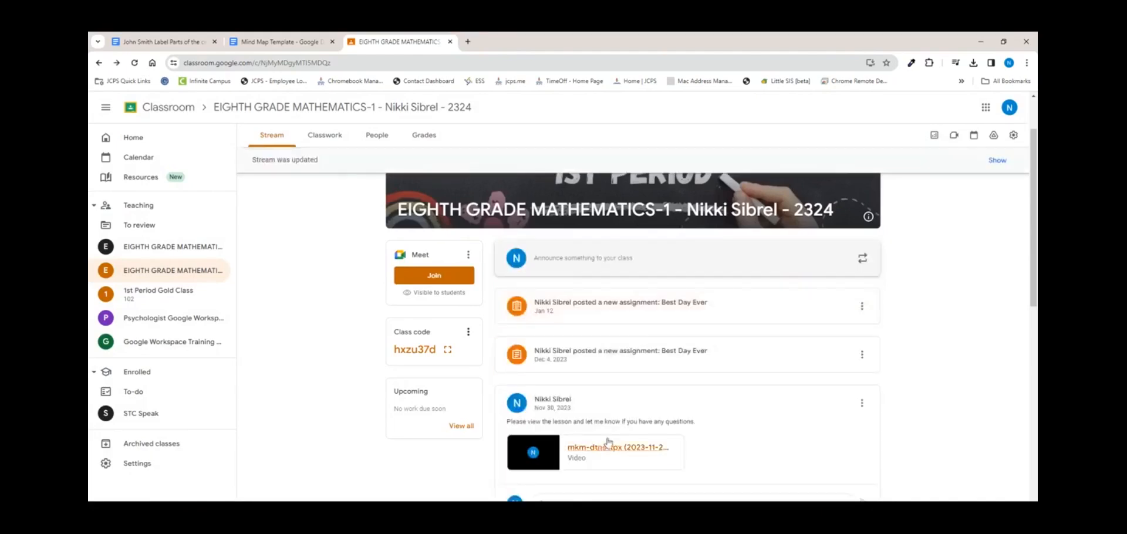
pyautogui.scroll(-1, 690, 431)
pyautogui.scroll(2, 689, 431)
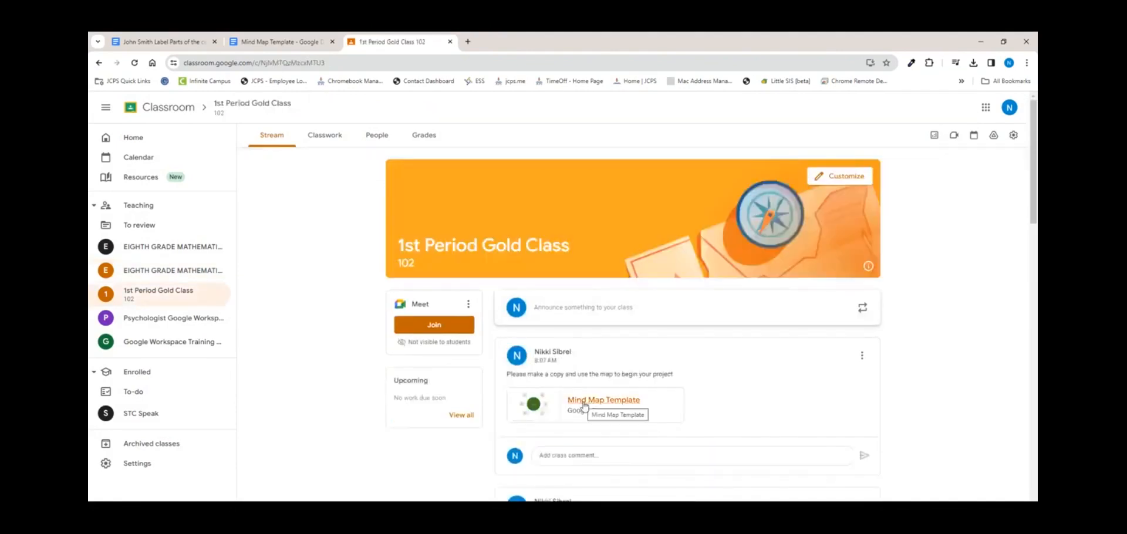
pyautogui.scroll(-3, 584, 406)
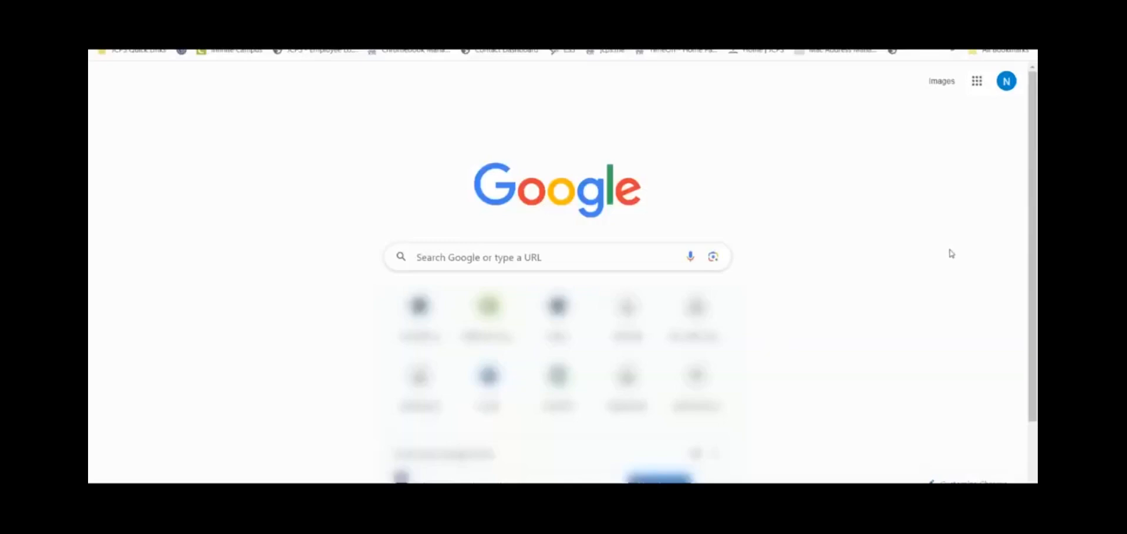
# Step: Upload the 2022 Assignments folder with its 8 files to Google Drive
pyautogui.click(973, 93)
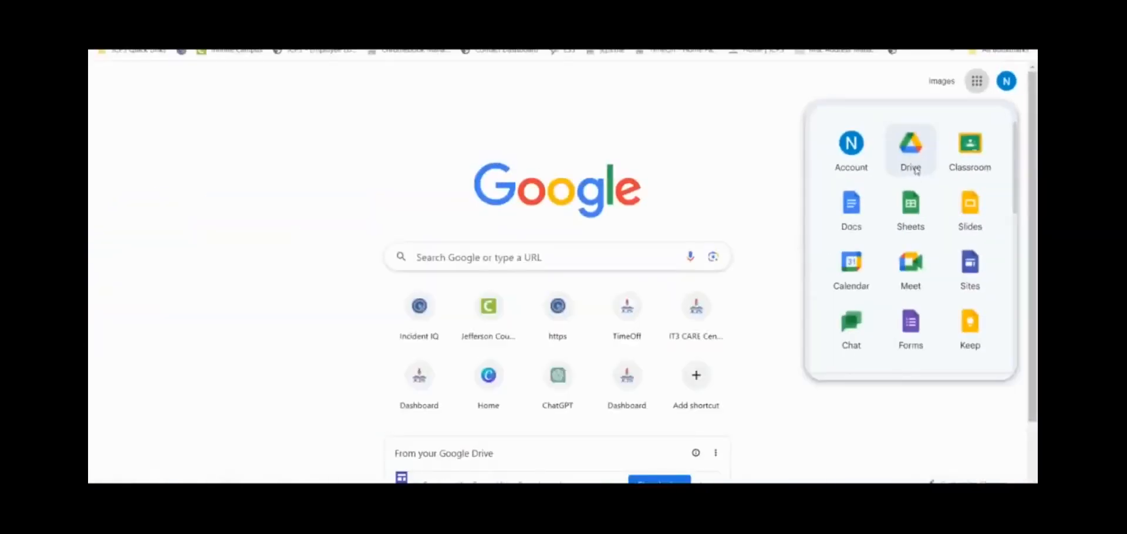
pyautogui.click(911, 153)
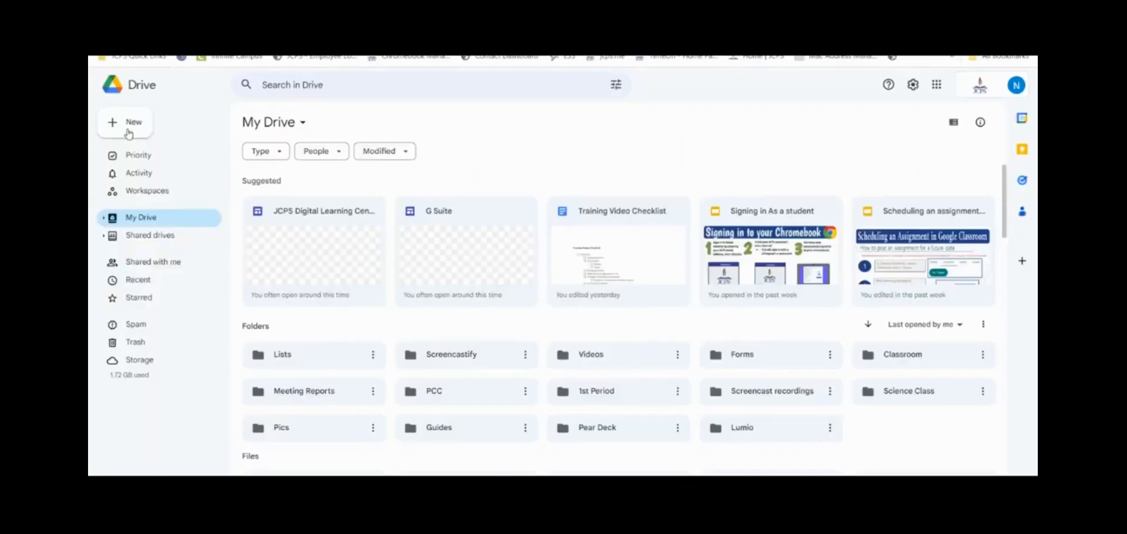
pyautogui.click(128, 123)
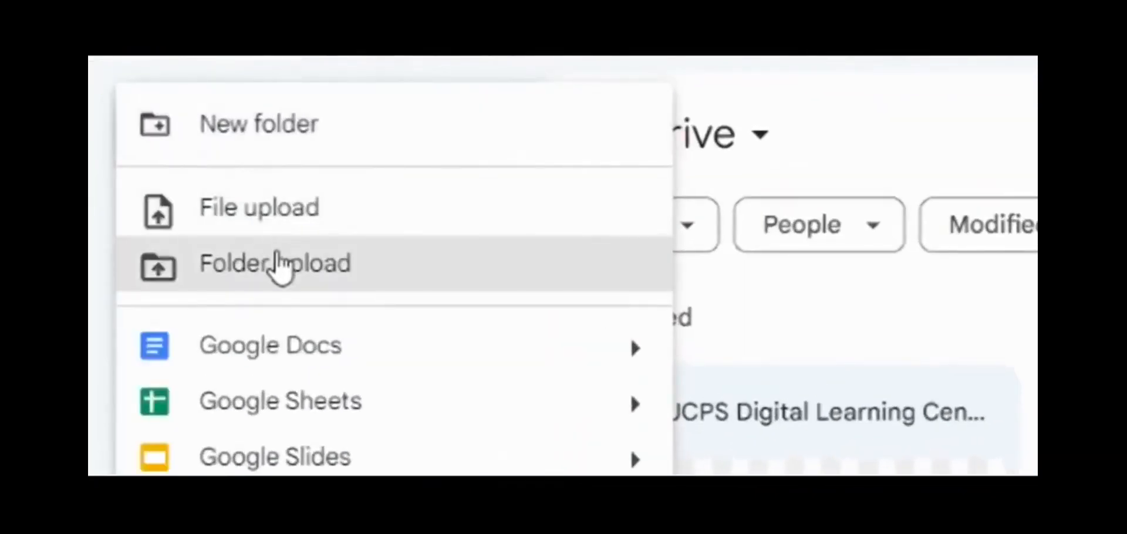
pyautogui.click(279, 267)
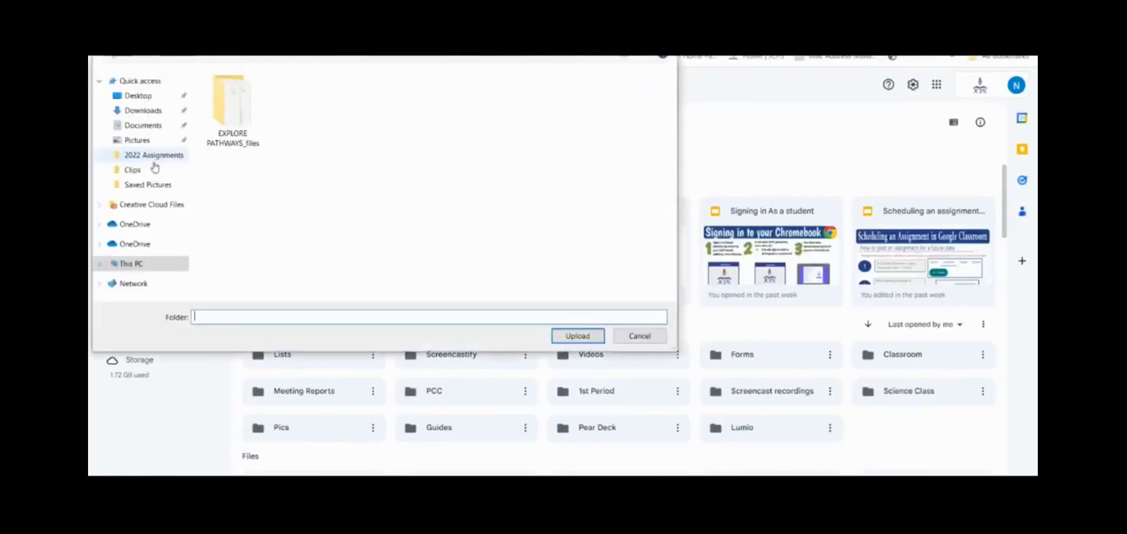
pyautogui.click(154, 156)
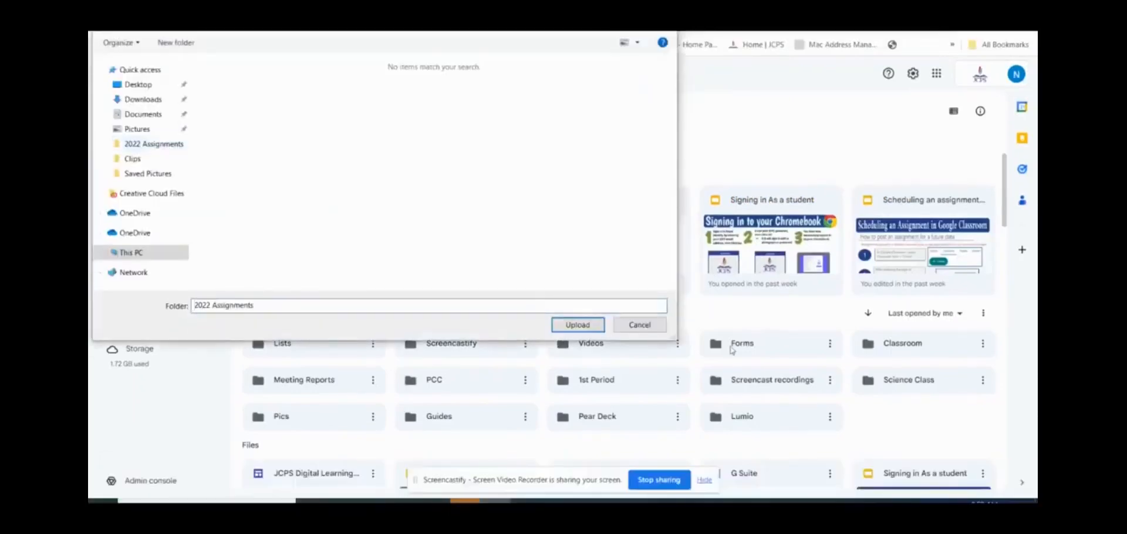
pyautogui.click(581, 326)
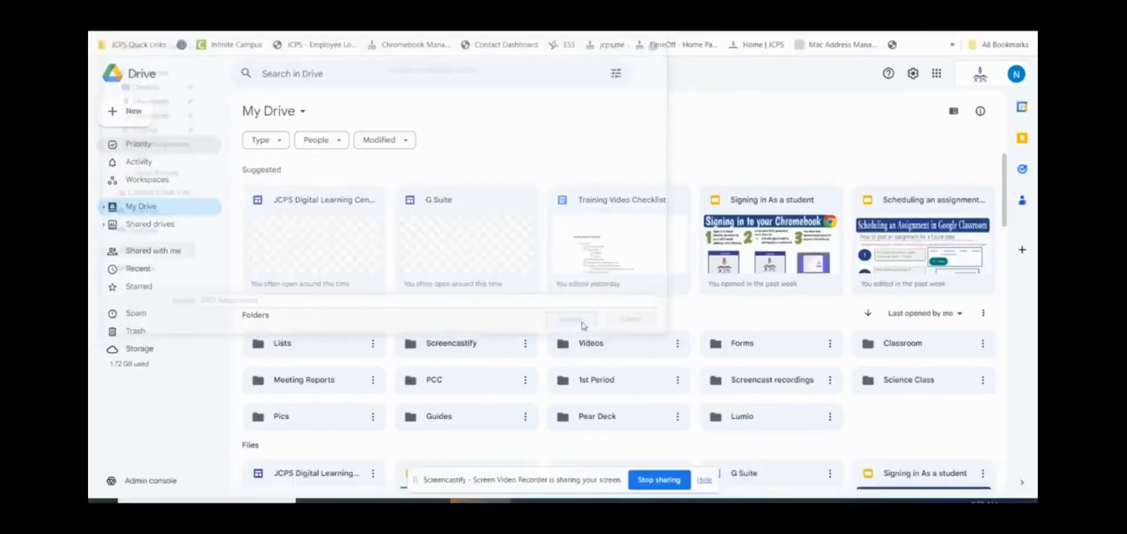
pyautogui.click(611, 107)
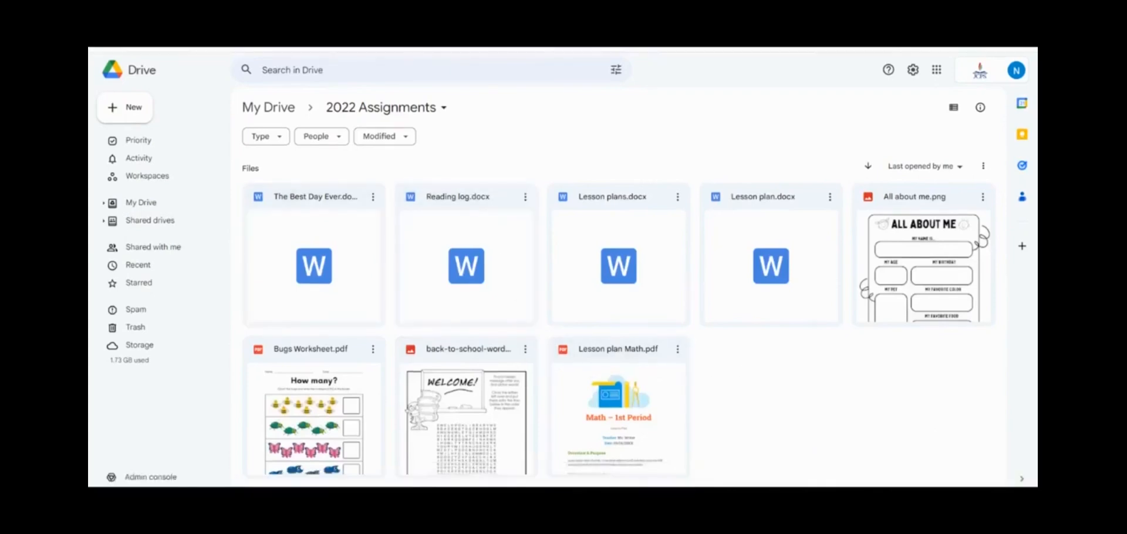
# Step: Open The Best Day Ever.docx with Google Docs
pyautogui.click(373, 197)
pyautogui.click(420, 218)
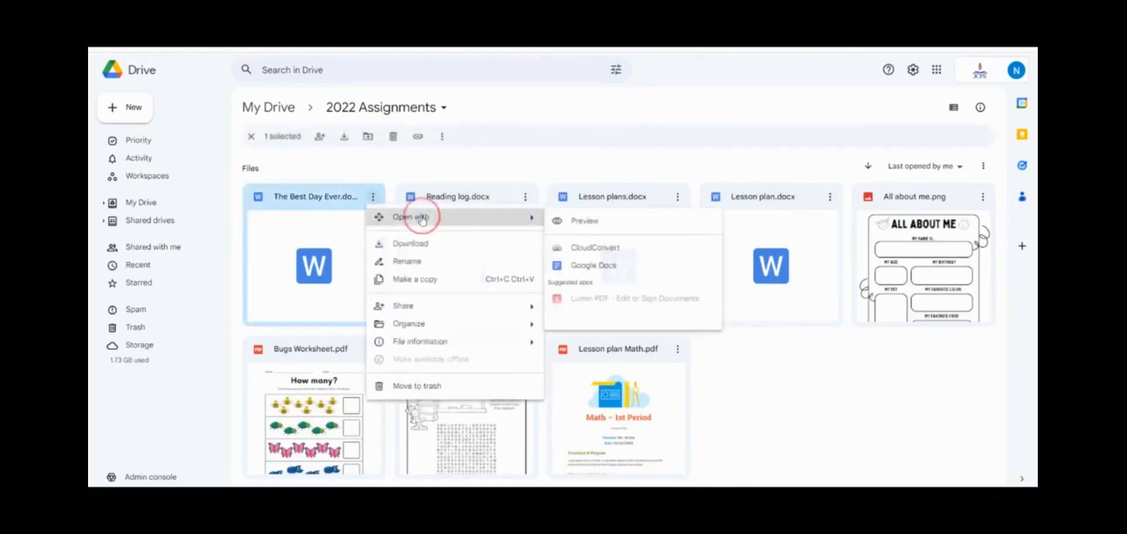
pyautogui.click(616, 266)
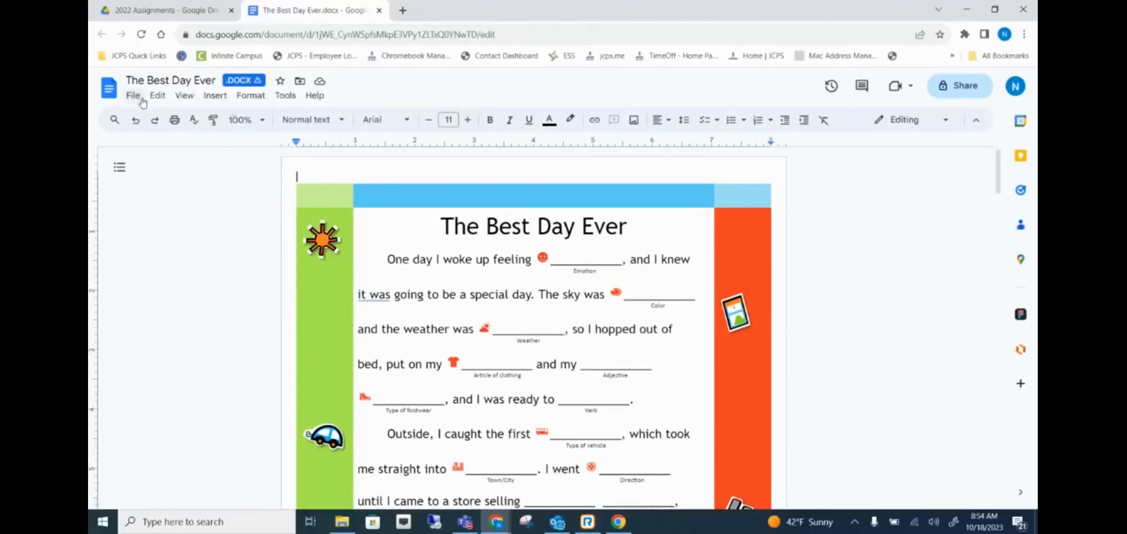
# Step: Save The Best Day Ever as a Google Docs file, review it, and close its tab
pyautogui.click(140, 97)
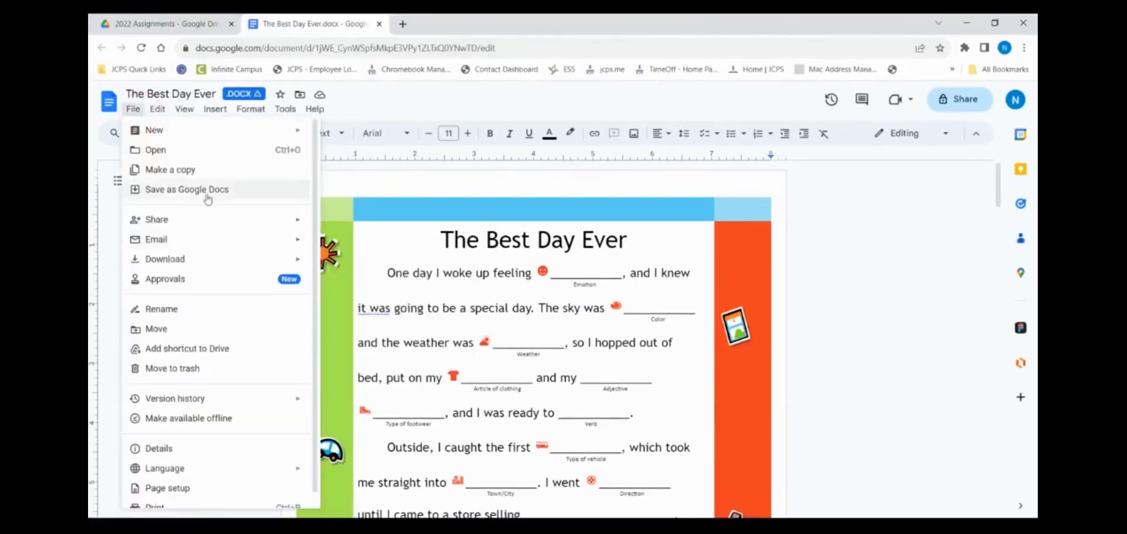
pyautogui.click(208, 200)
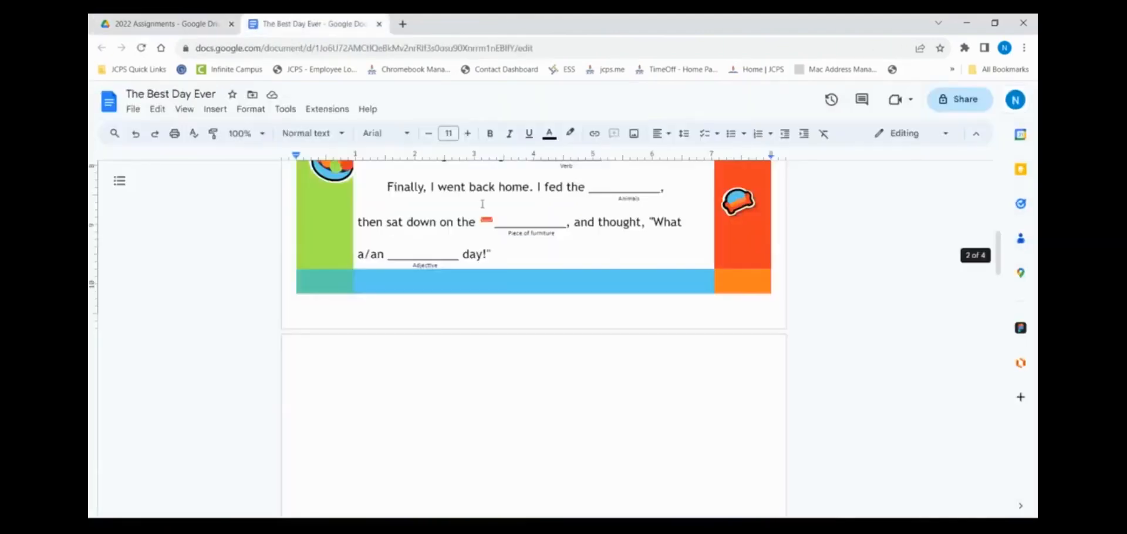
pyautogui.scroll(8, 483, 204)
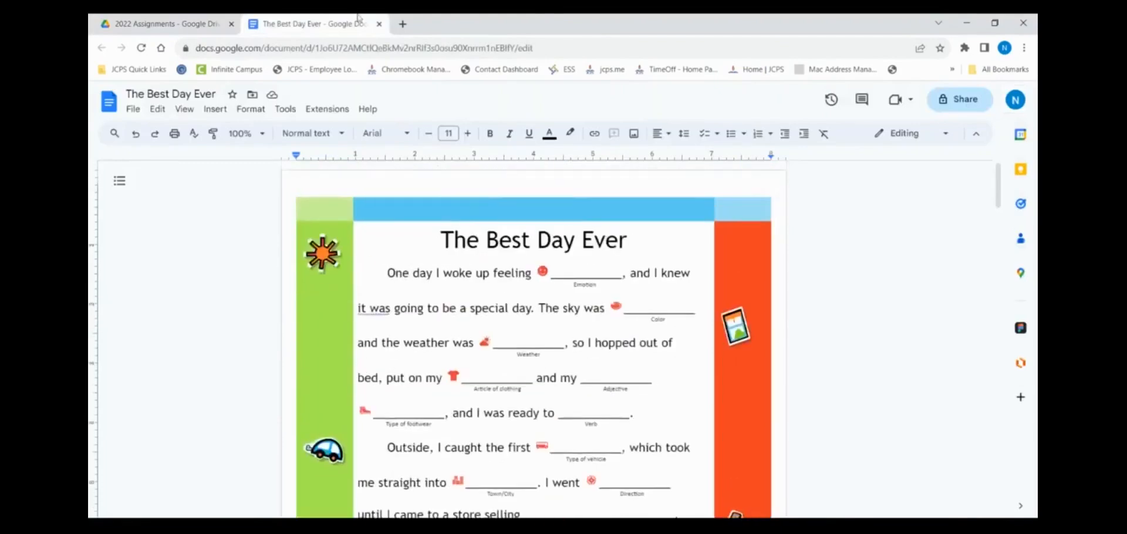
pyautogui.click(381, 24)
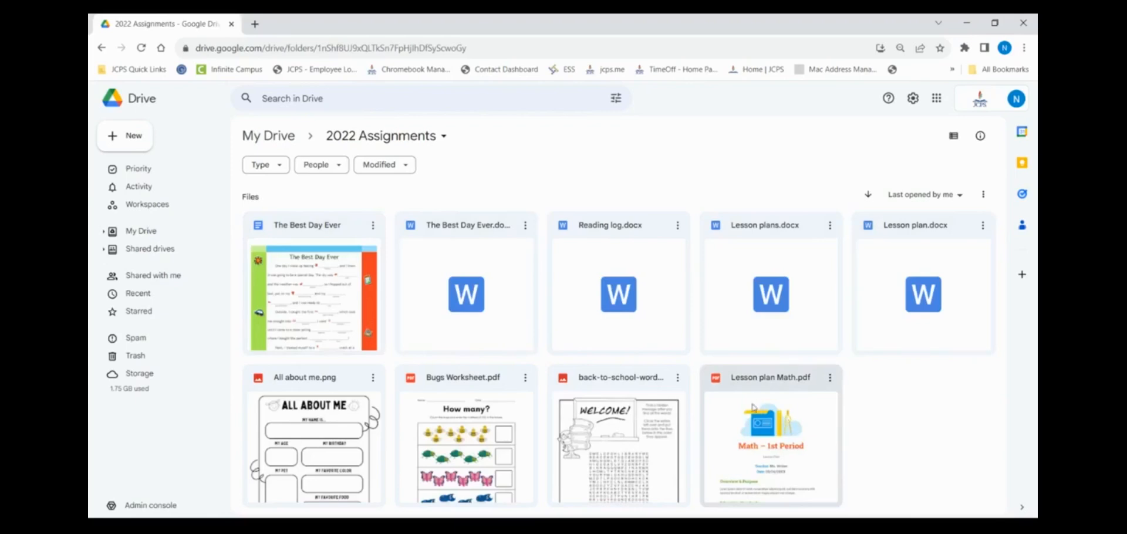
# Step: Open Lesson plan Math.pdf with Google Docs from its actions menu
pyautogui.click(830, 378)
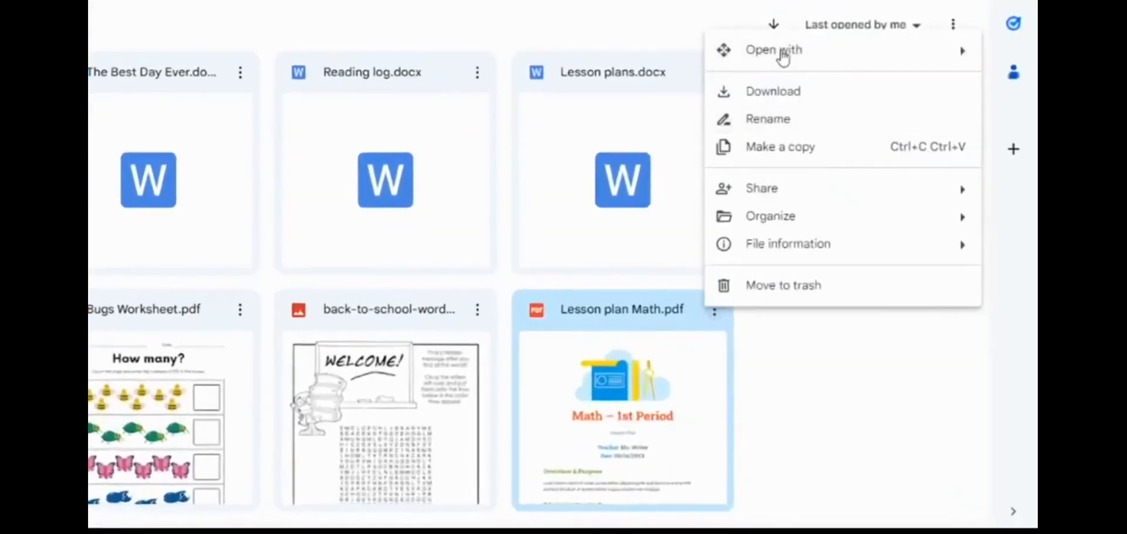
pyautogui.moveTo(841, 162)
pyautogui.click(559, 128)
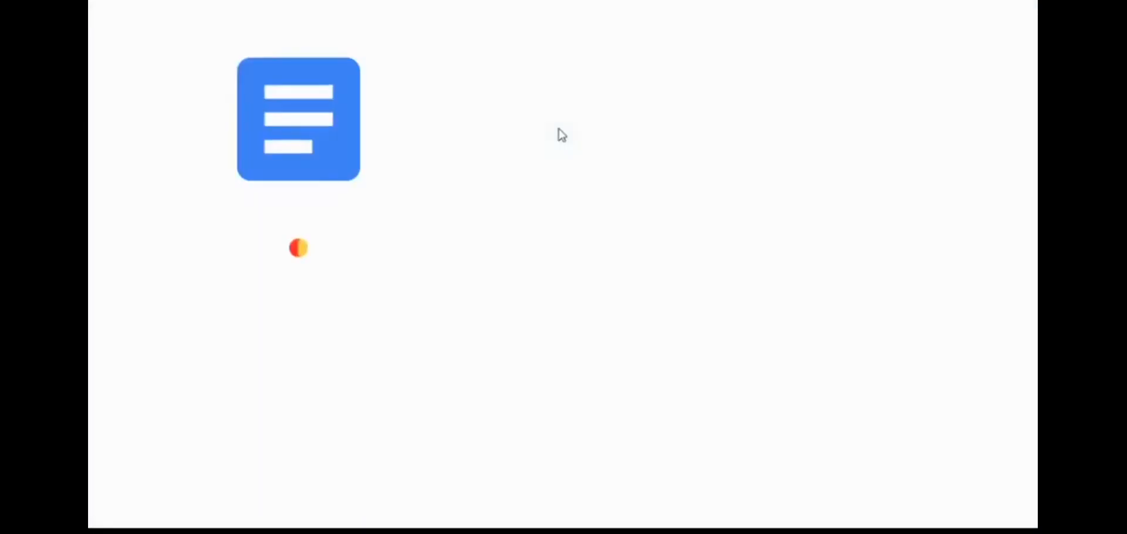
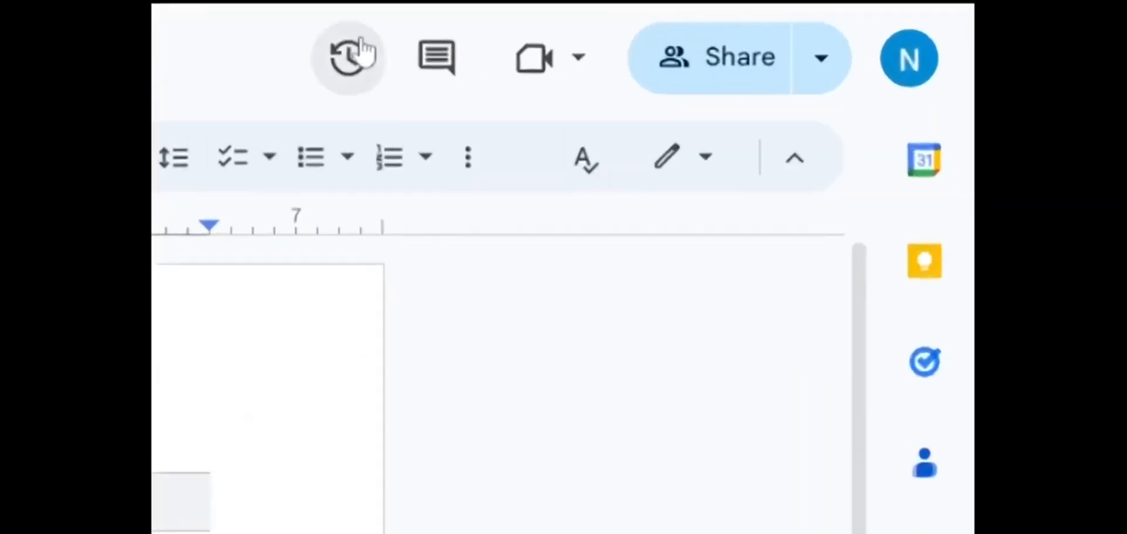
# Step: In version history, compare the January 22 7:20 AM and 9:12 AM versions and expand 7:20 AM
pyautogui.click(349, 60)
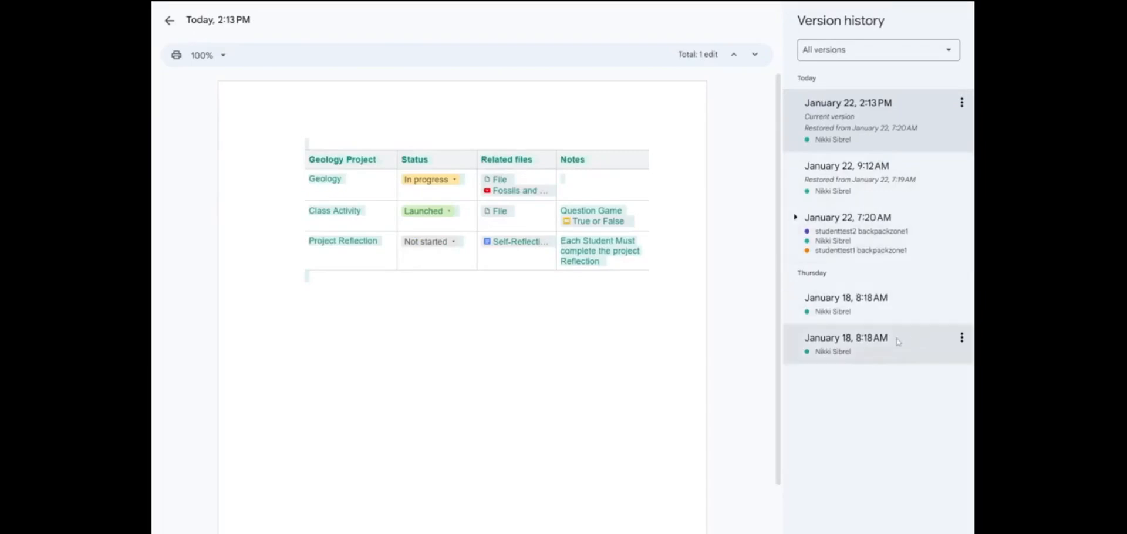
pyautogui.click(858, 218)
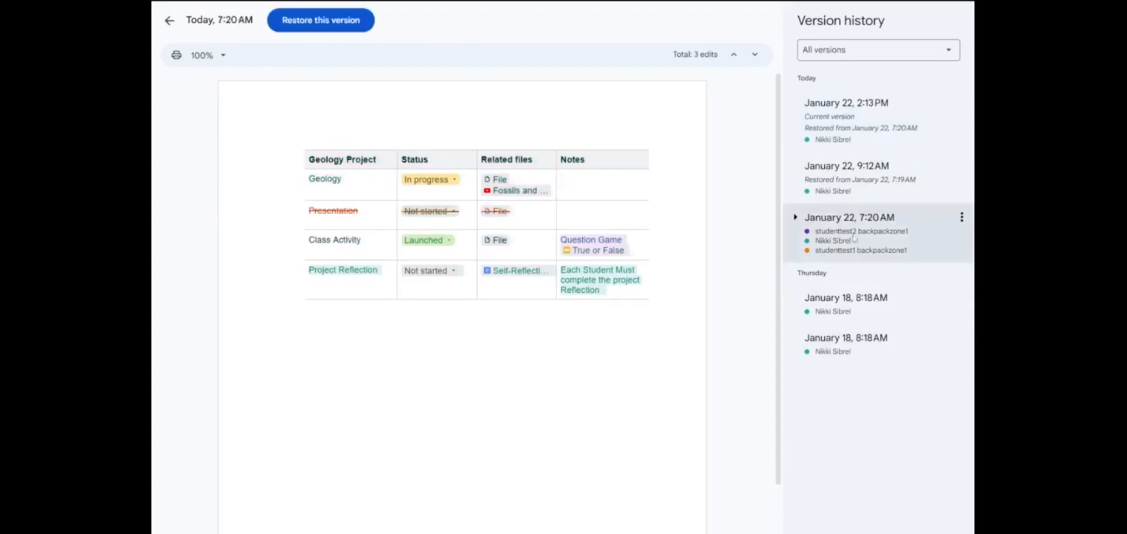
pyautogui.click(868, 179)
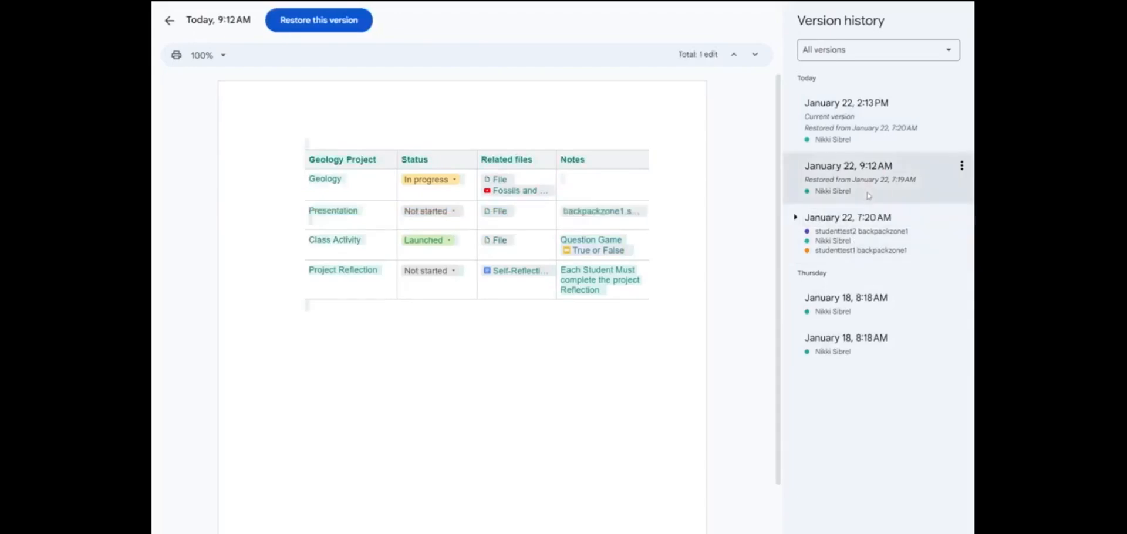
pyautogui.click(885, 135)
pyautogui.click(881, 234)
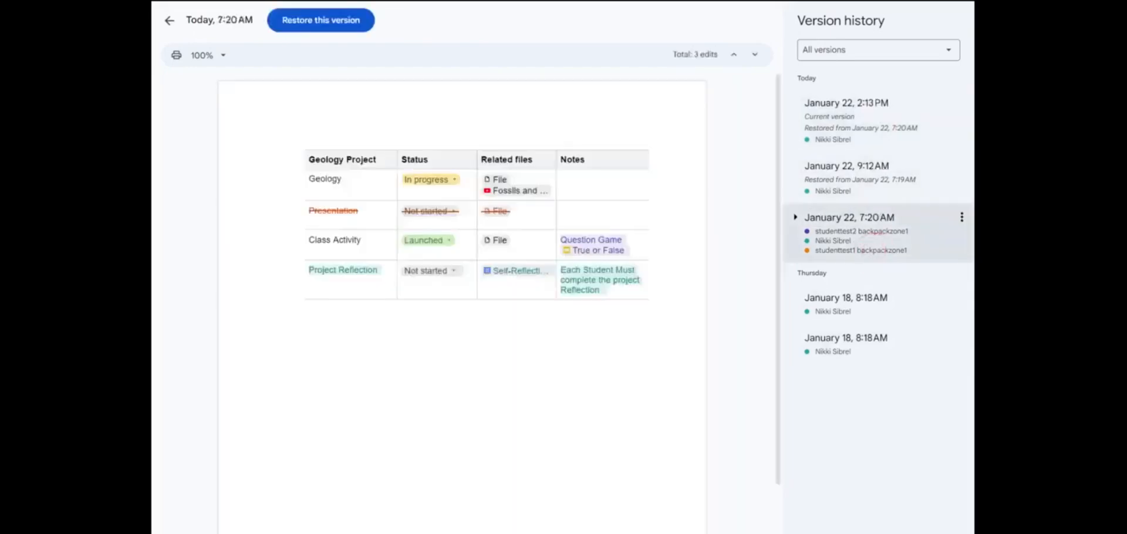
pyautogui.click(795, 218)
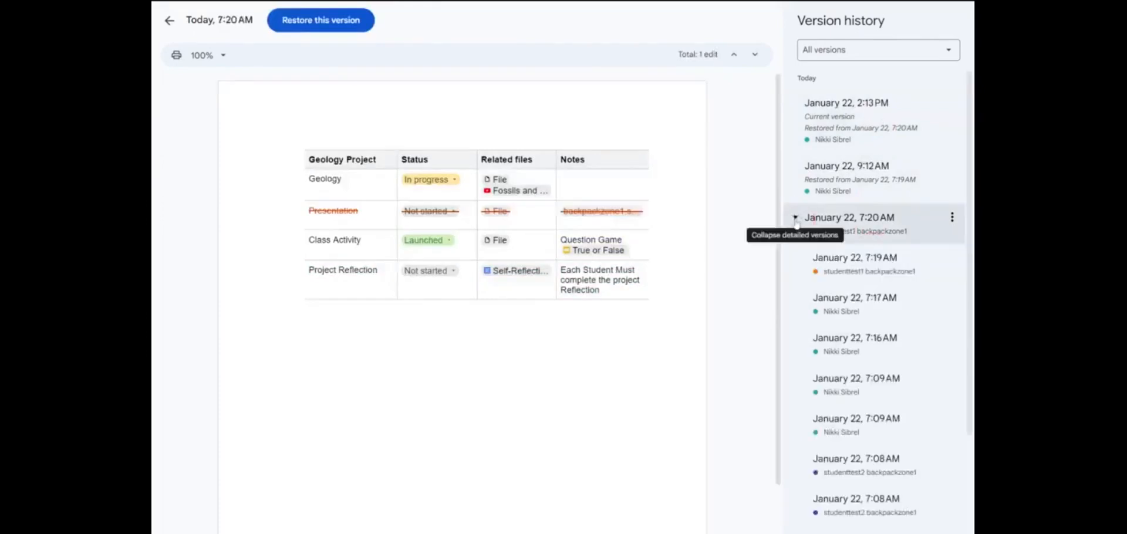
pyautogui.scroll(-2, 855, 232)
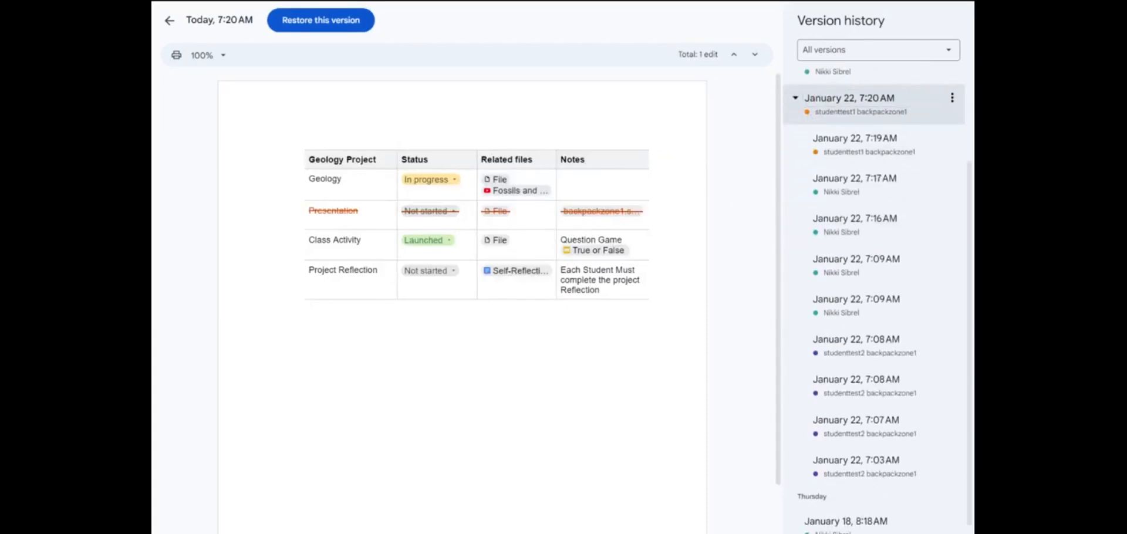
# Step: Preview the earlier detailed edits from 7:16, 7:17, 7:08, 7:07 and 7:03 AM
pyautogui.click(874, 219)
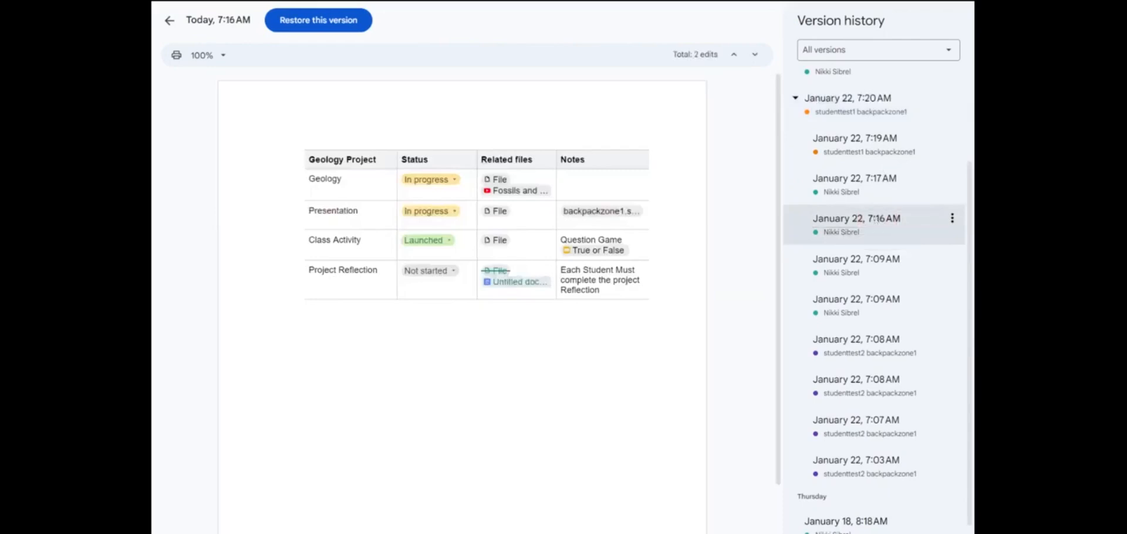
pyautogui.moveTo(536, 284)
pyautogui.click(854, 176)
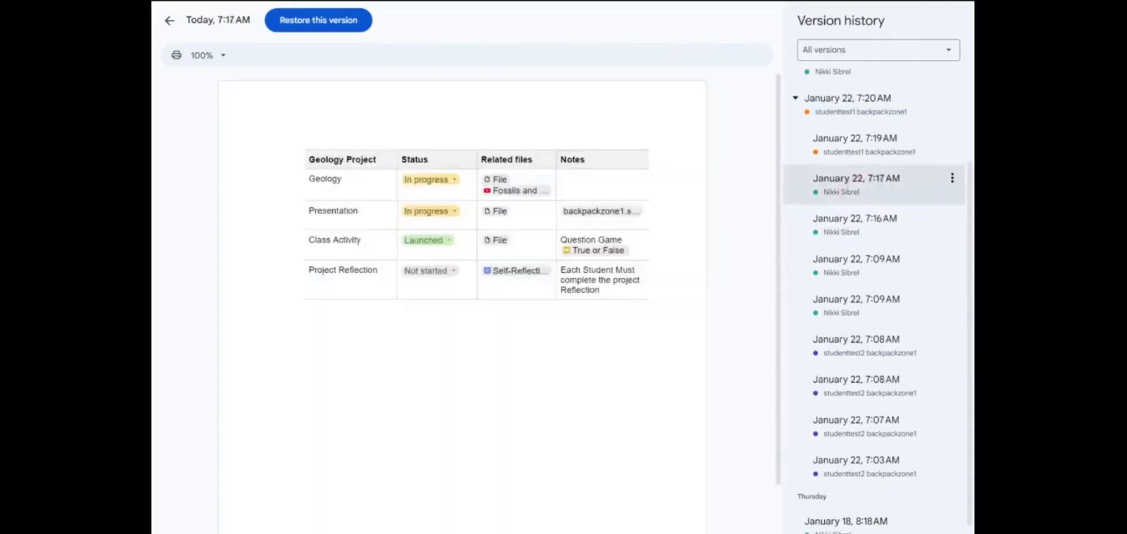
pyautogui.click(819, 355)
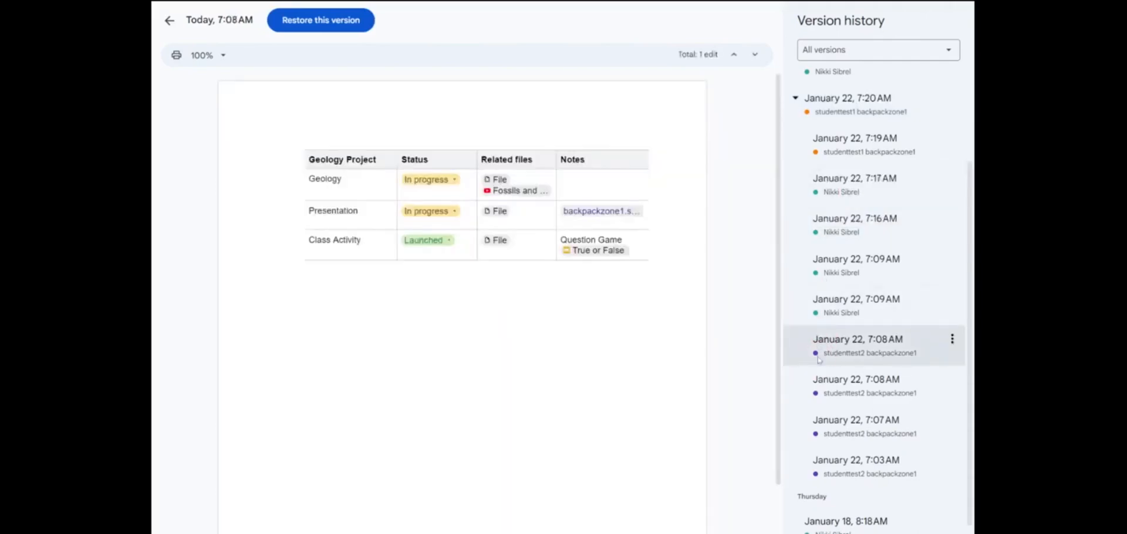
pyautogui.moveTo(596, 216)
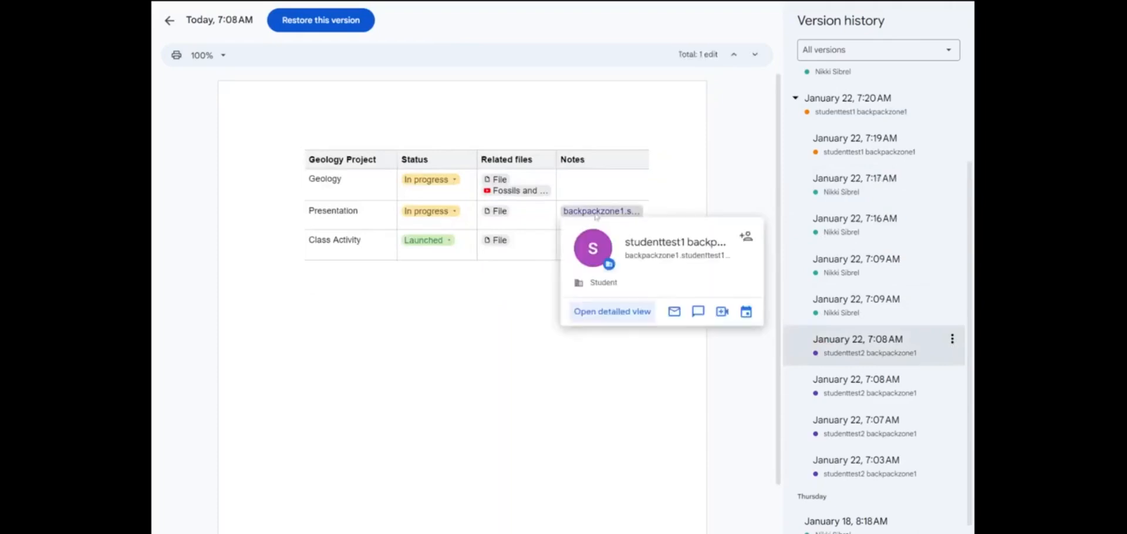
pyautogui.click(845, 419)
pyautogui.moveTo(597, 253)
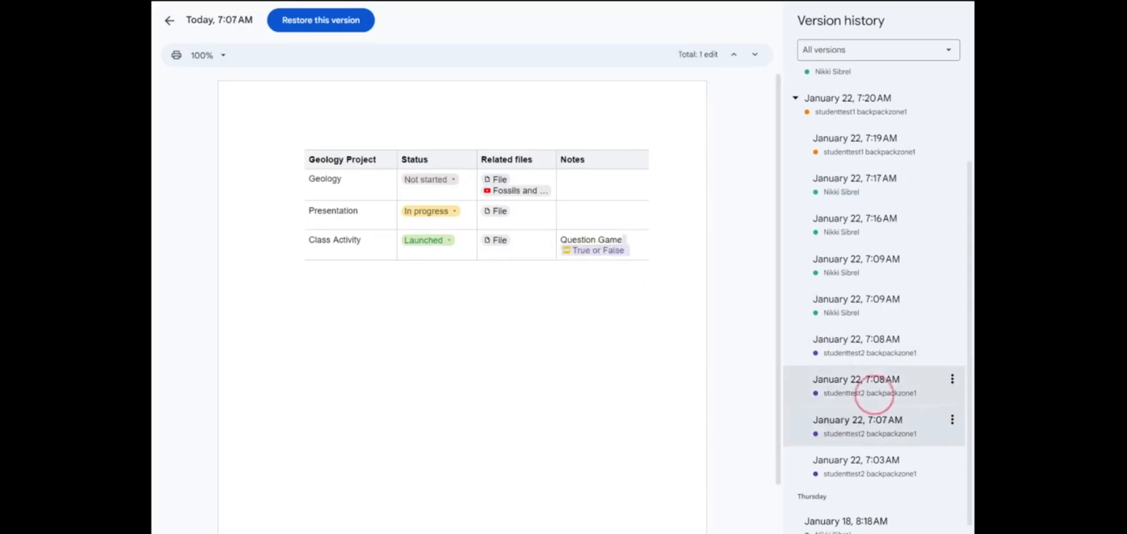
pyautogui.click(857, 460)
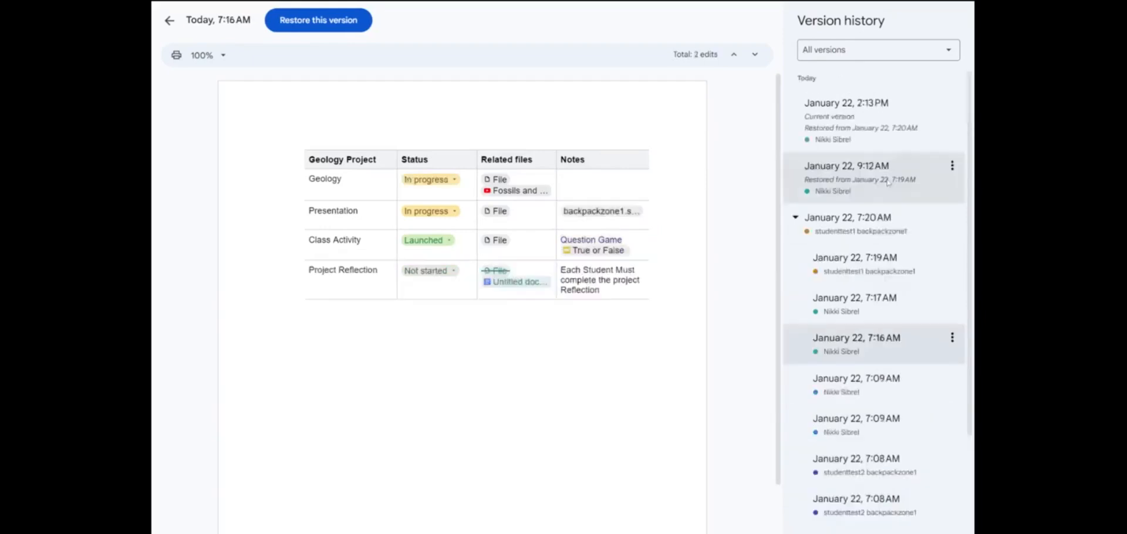
# Step: Restore the January 22, 9:12 AM version and confirm
pyautogui.click(890, 177)
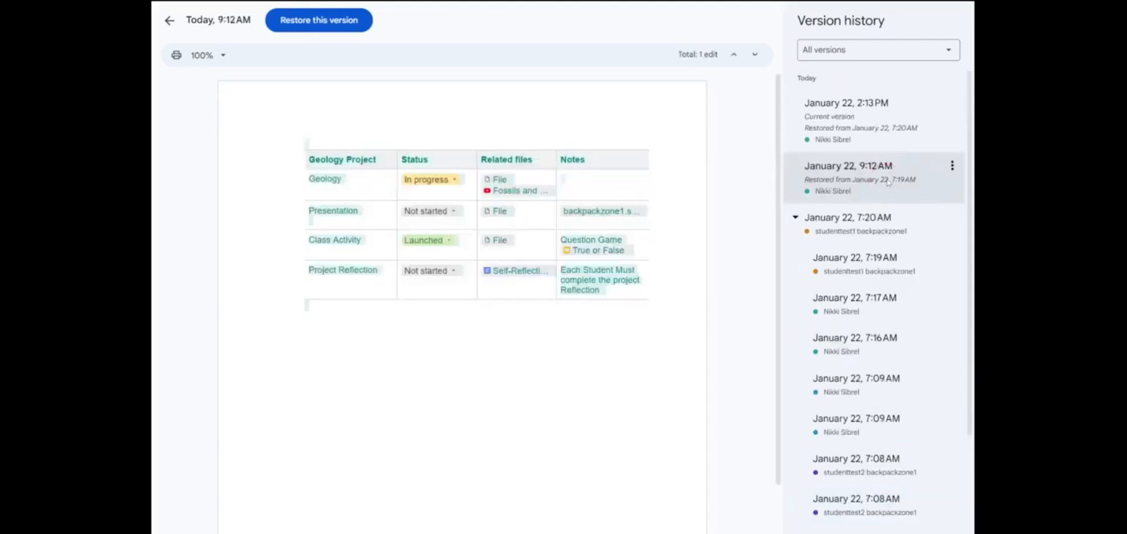
pyautogui.click(952, 165)
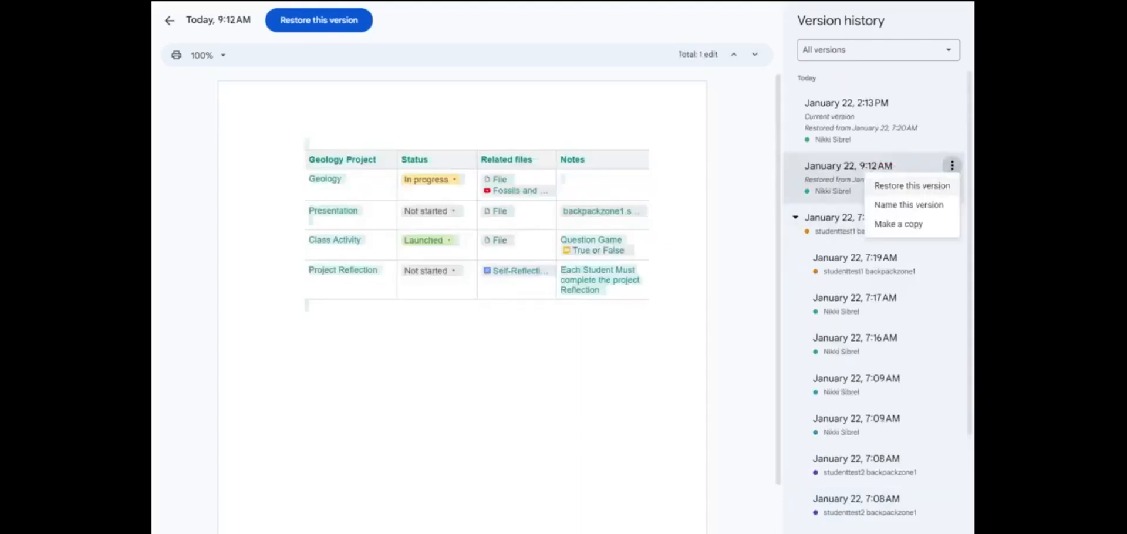
pyautogui.click(919, 185)
pyautogui.click(674, 323)
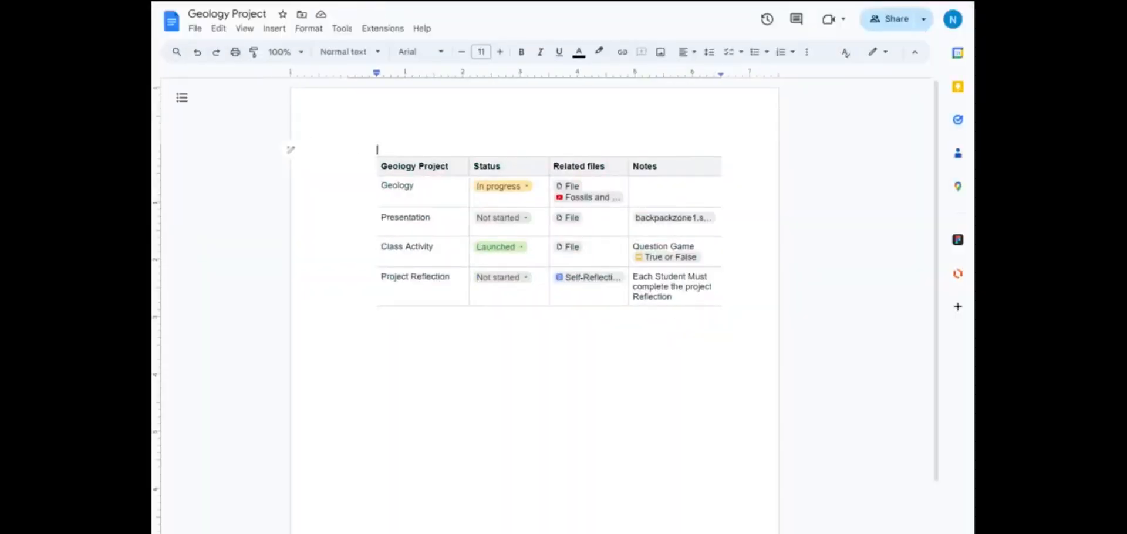
# Step: Give anyone in Jefferson County Public Schools with the link Commenter access, then copy the link
pyautogui.click(886, 19)
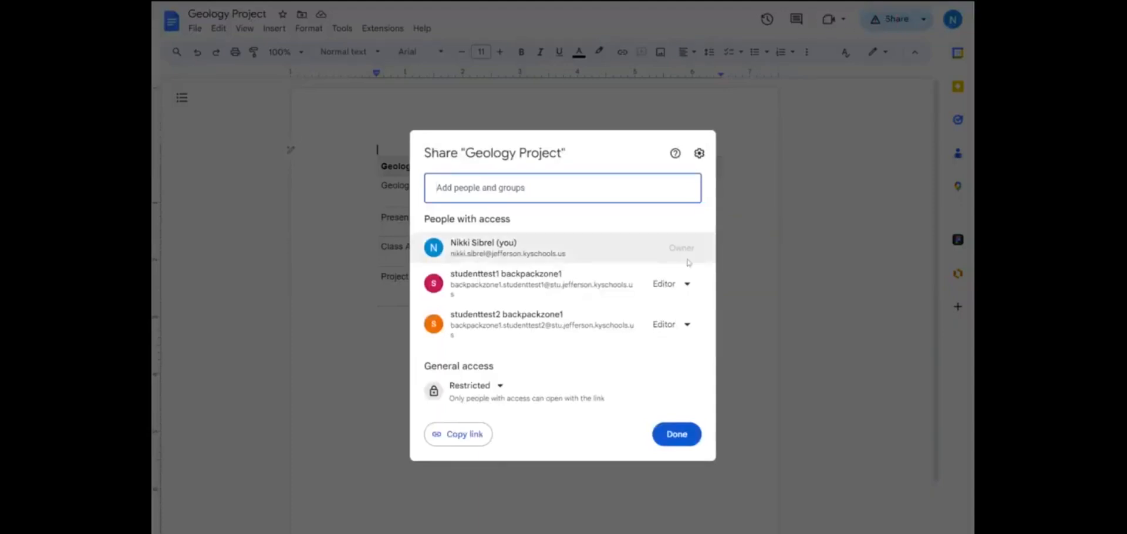
pyautogui.click(688, 285)
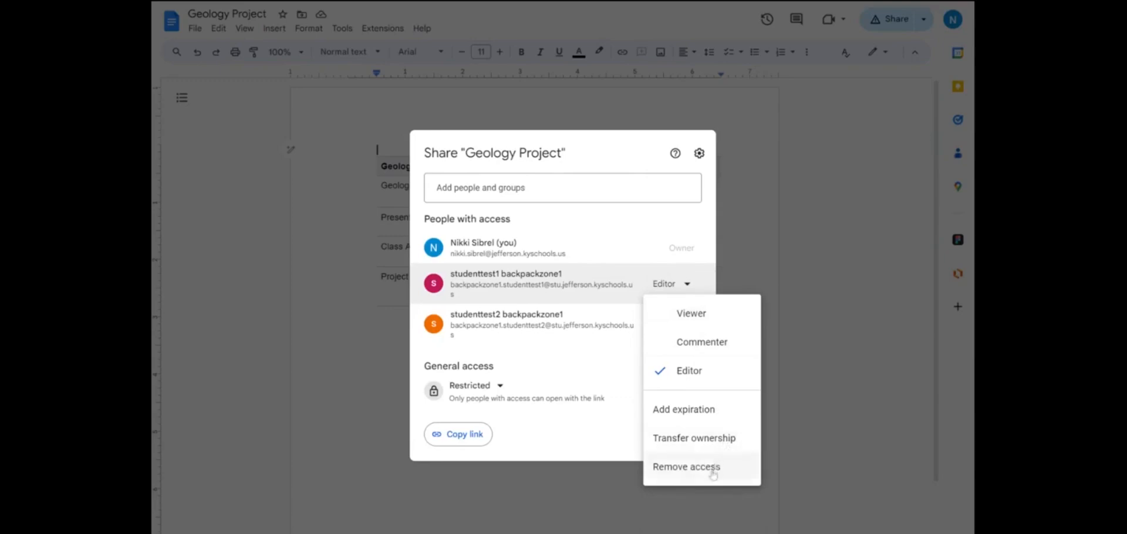
pyautogui.click(586, 145)
pyautogui.click(508, 387)
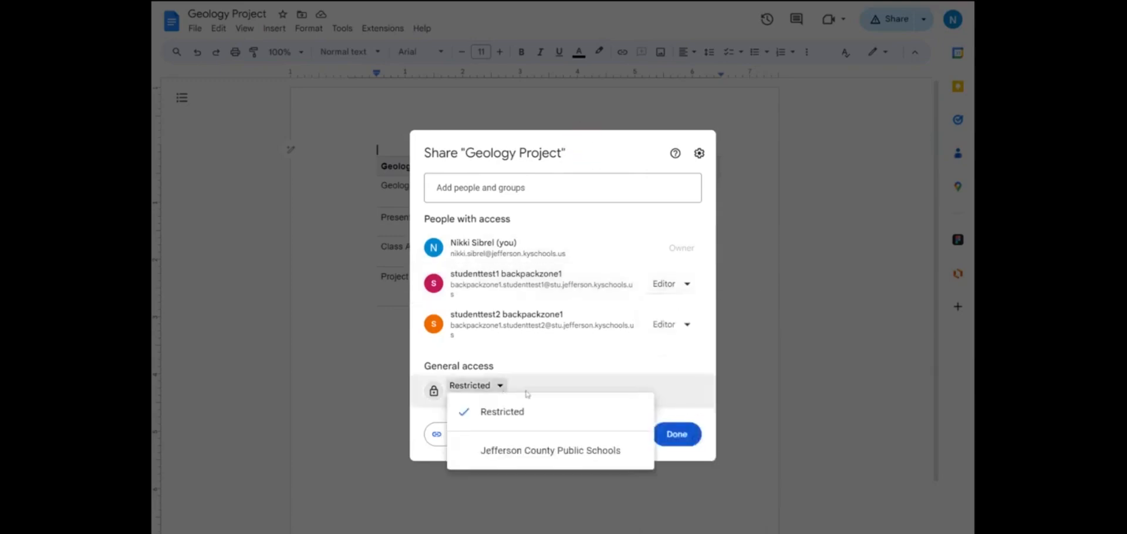
pyautogui.click(555, 459)
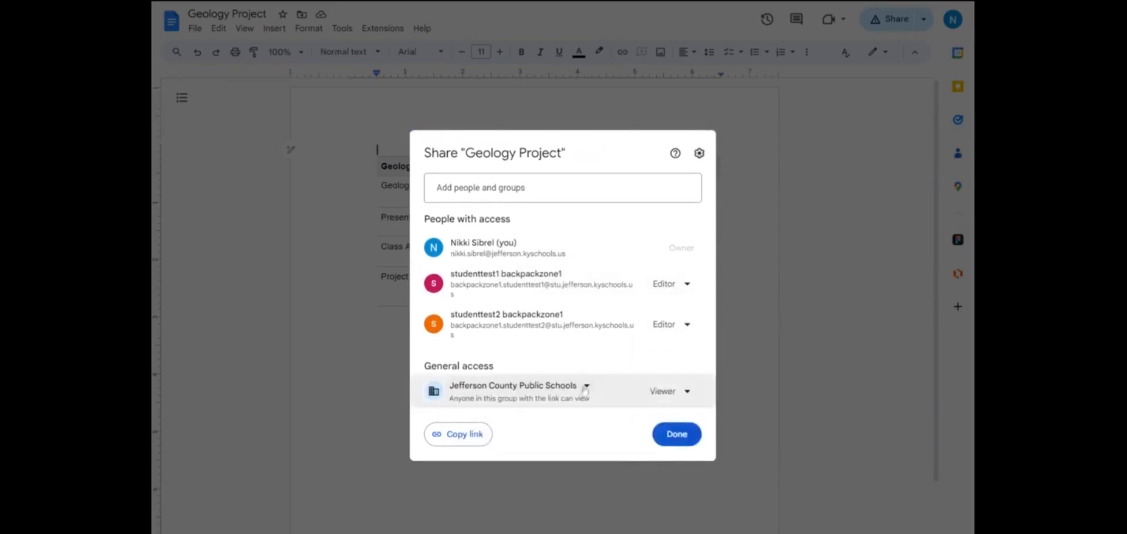
pyautogui.click(651, 399)
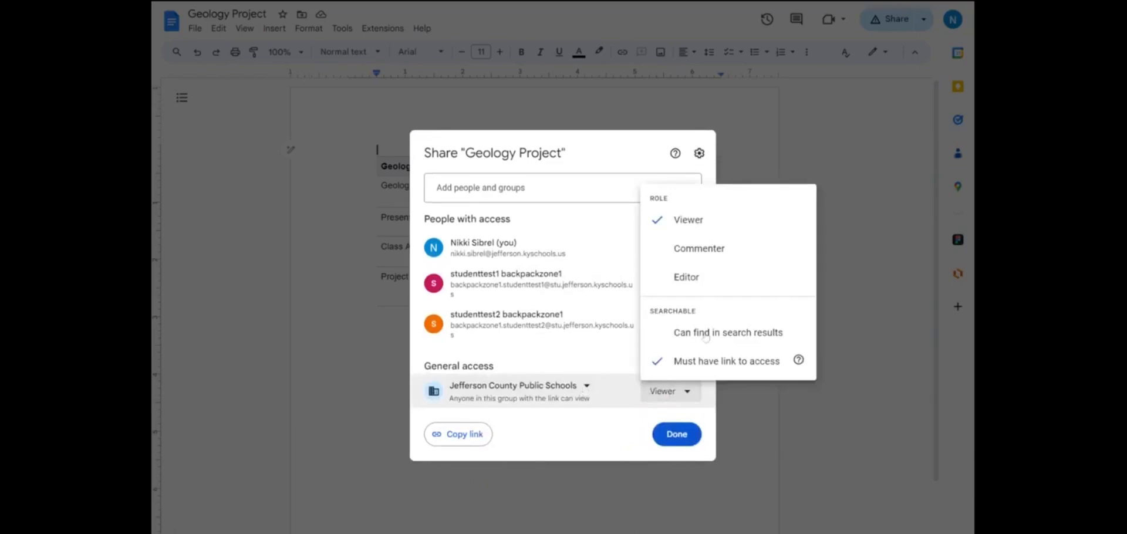
pyautogui.click(720, 249)
pyautogui.click(467, 436)
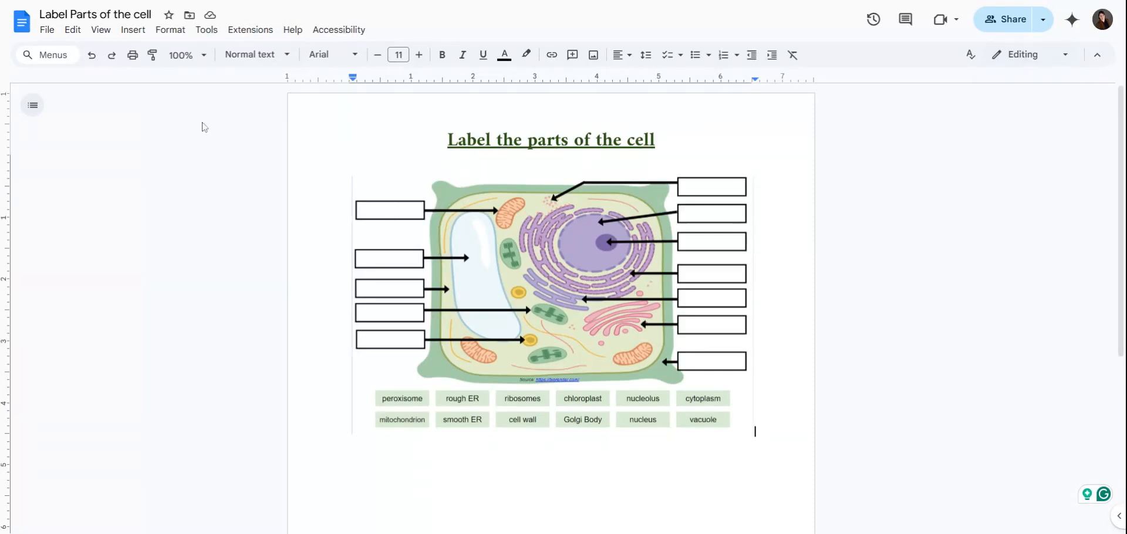
# Step: Open the Activity dashboard, then start and abandon an email to the other viewer
pyautogui.click(206, 29)
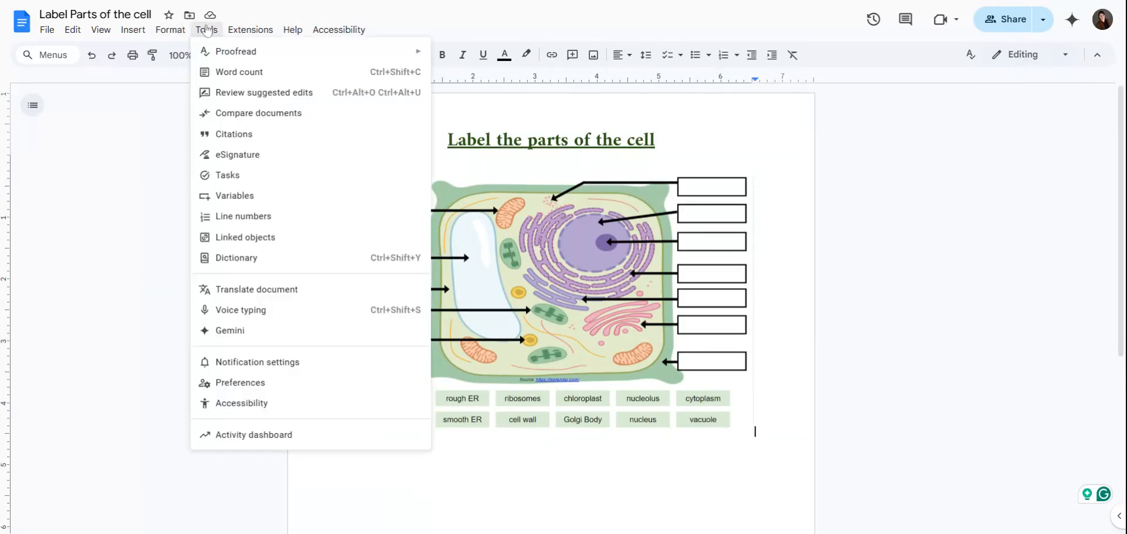
pyautogui.click(265, 435)
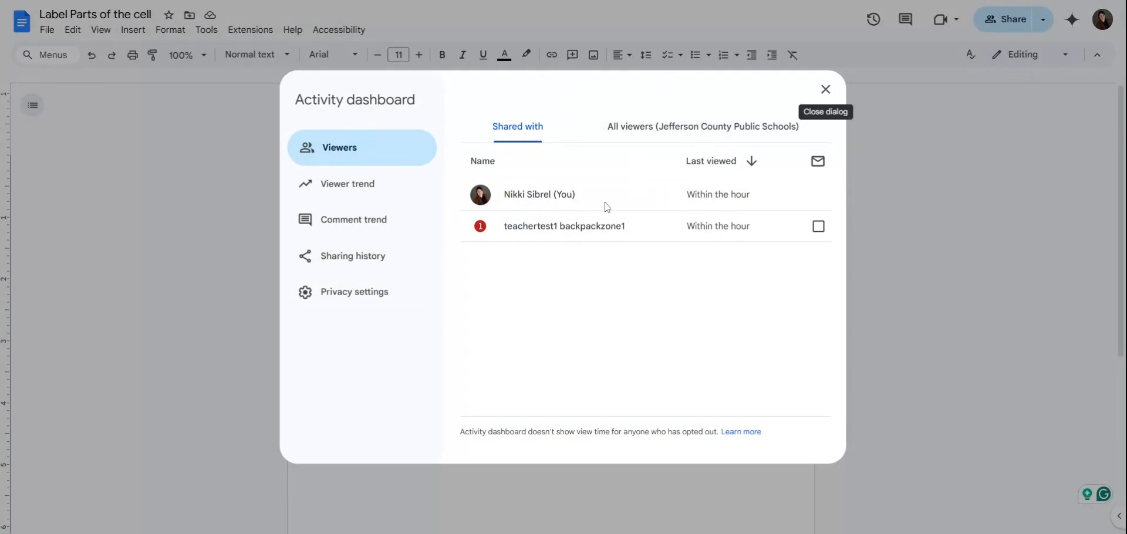
pyautogui.click(818, 231)
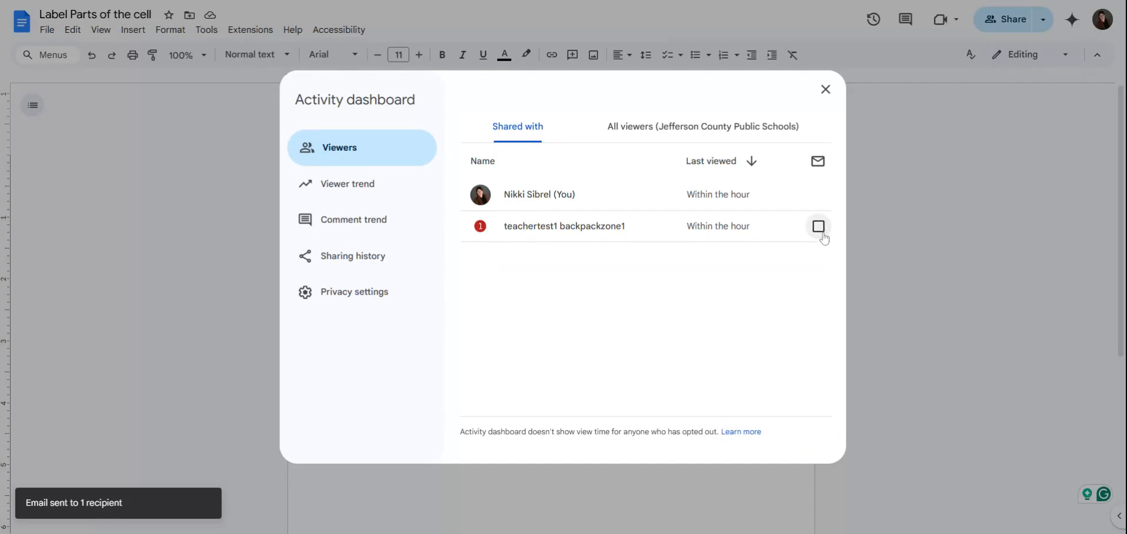
pyautogui.click(821, 234)
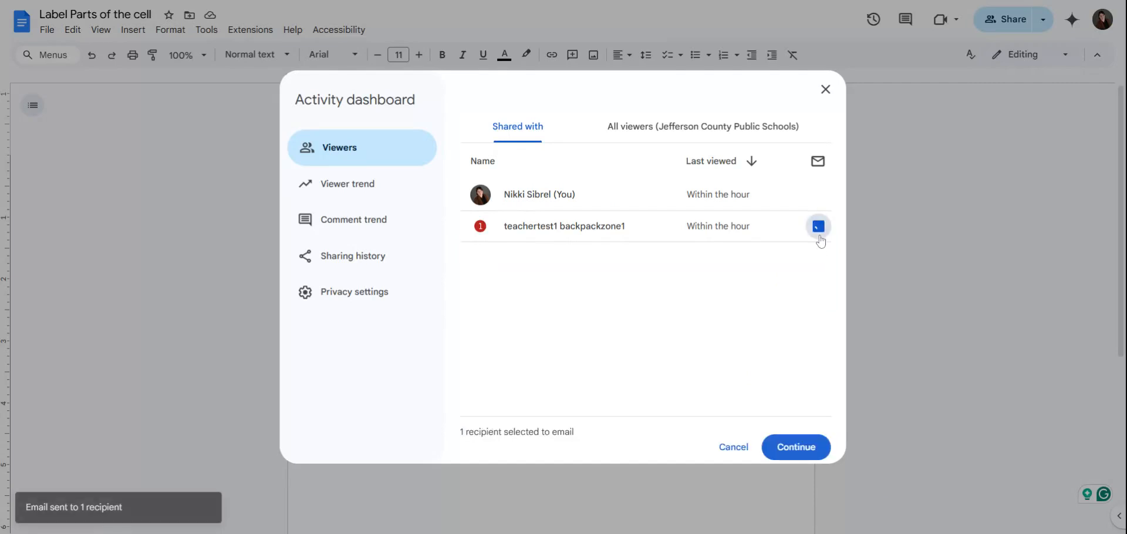
pyautogui.click(798, 449)
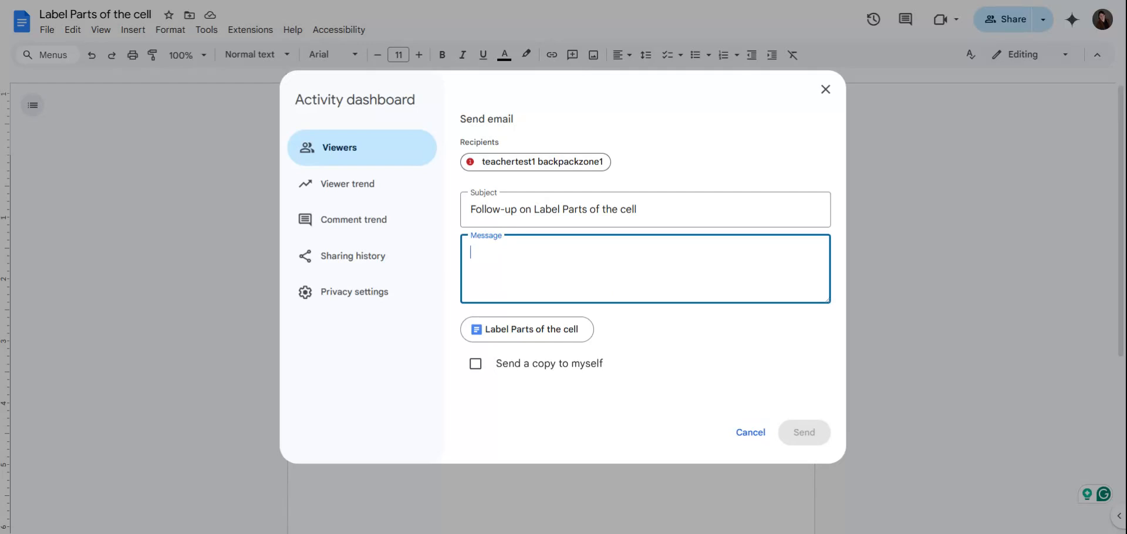
pyautogui.click(359, 141)
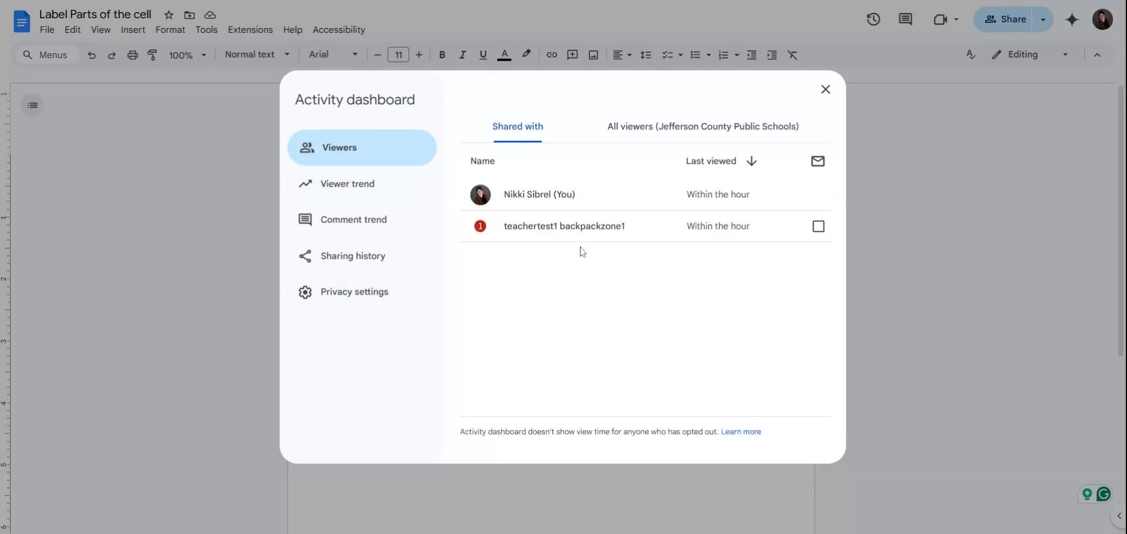
# Step: Check All viewers, return to Shared with, and show the Viewer trend chart
pyautogui.click(636, 127)
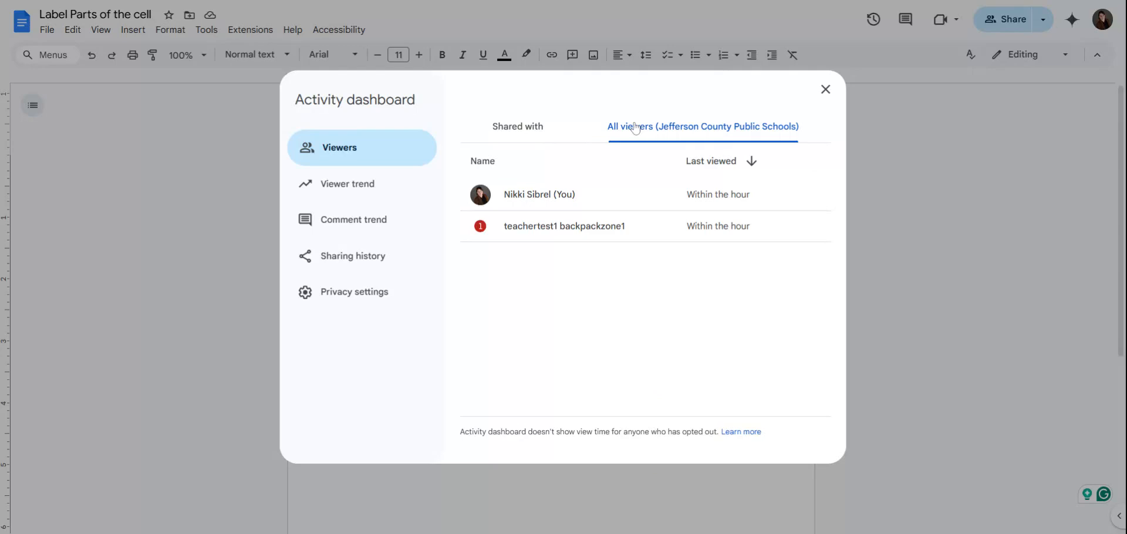
pyautogui.click(557, 138)
pyautogui.click(345, 184)
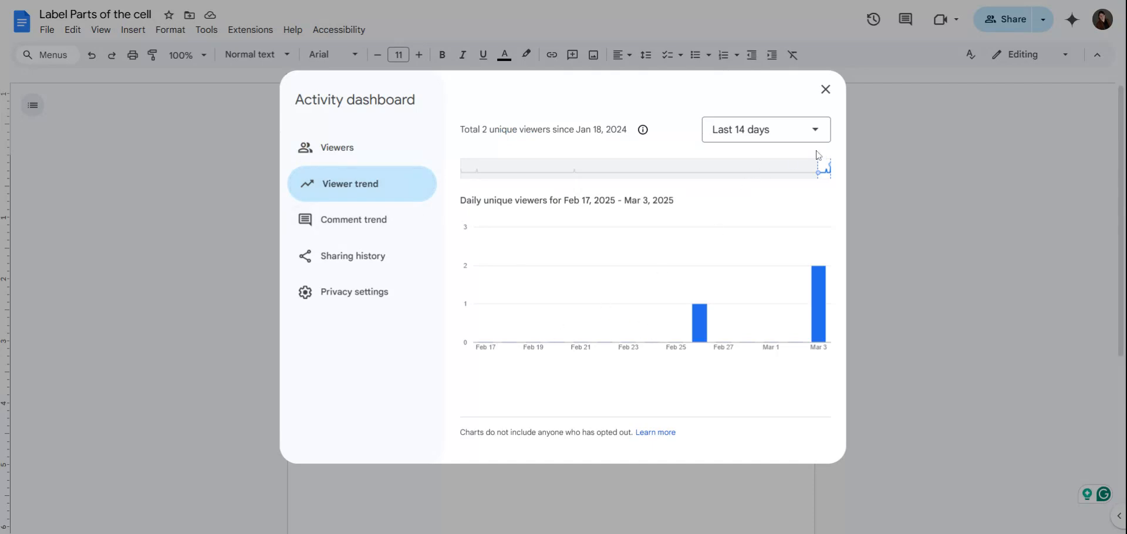
# Step: Limit the dashboard to the last 7 days and review the comment trend and sharing history
pyautogui.click(824, 133)
pyautogui.click(798, 165)
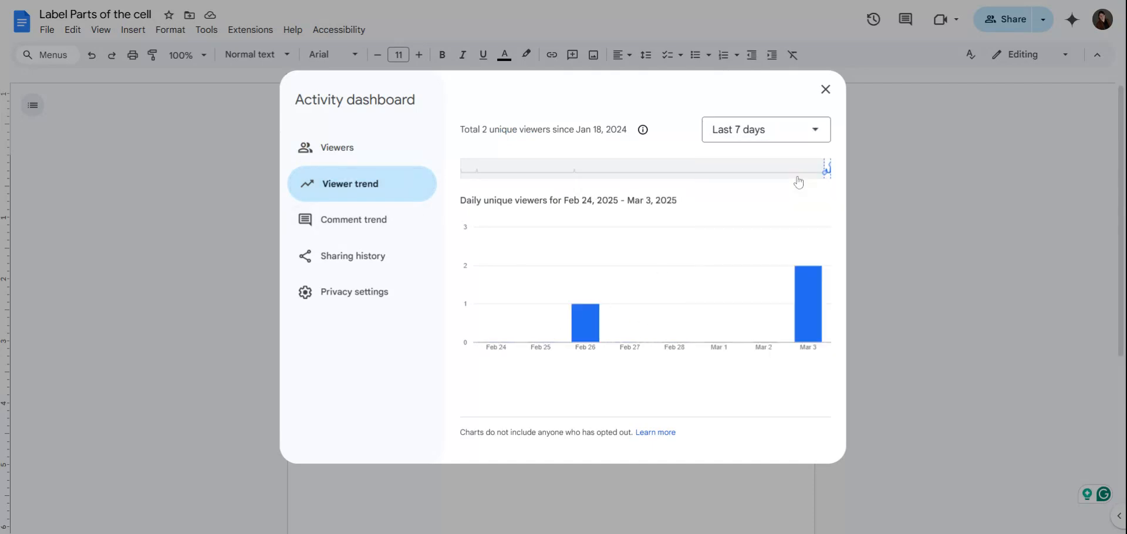
pyautogui.moveTo(809, 299)
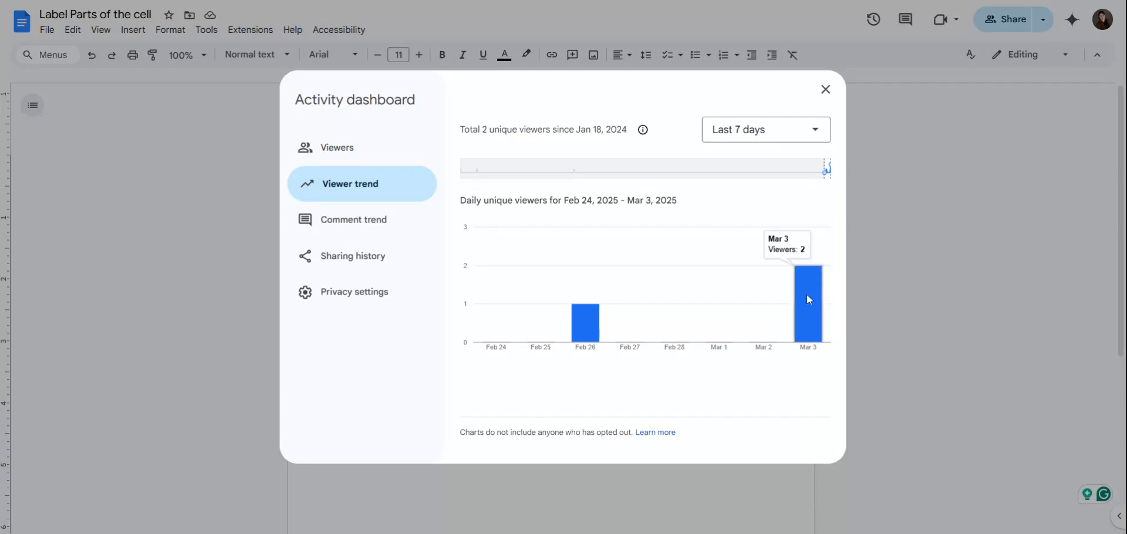
pyautogui.moveTo(584, 311)
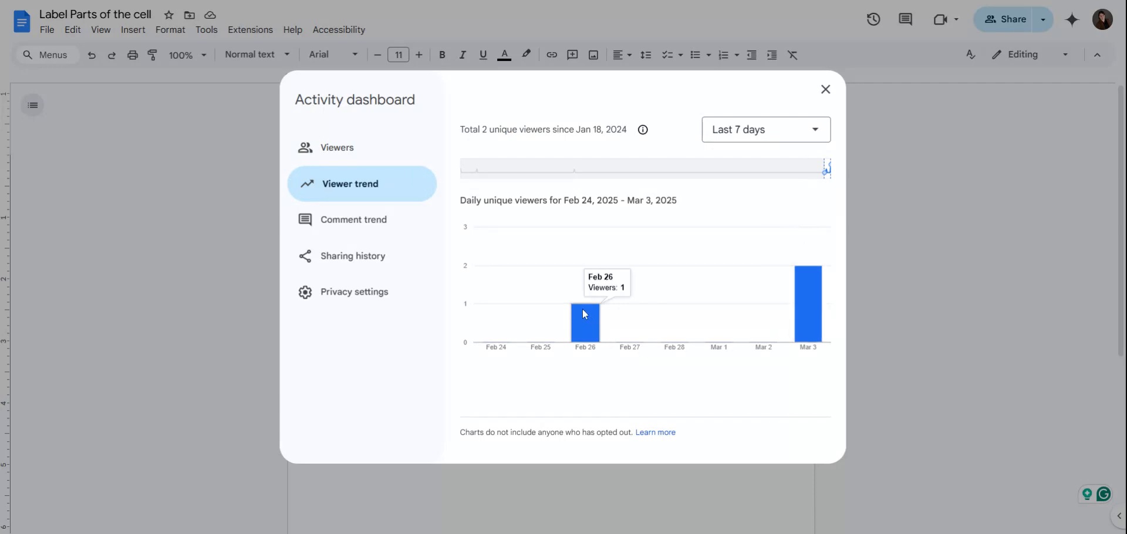
pyautogui.click(353, 228)
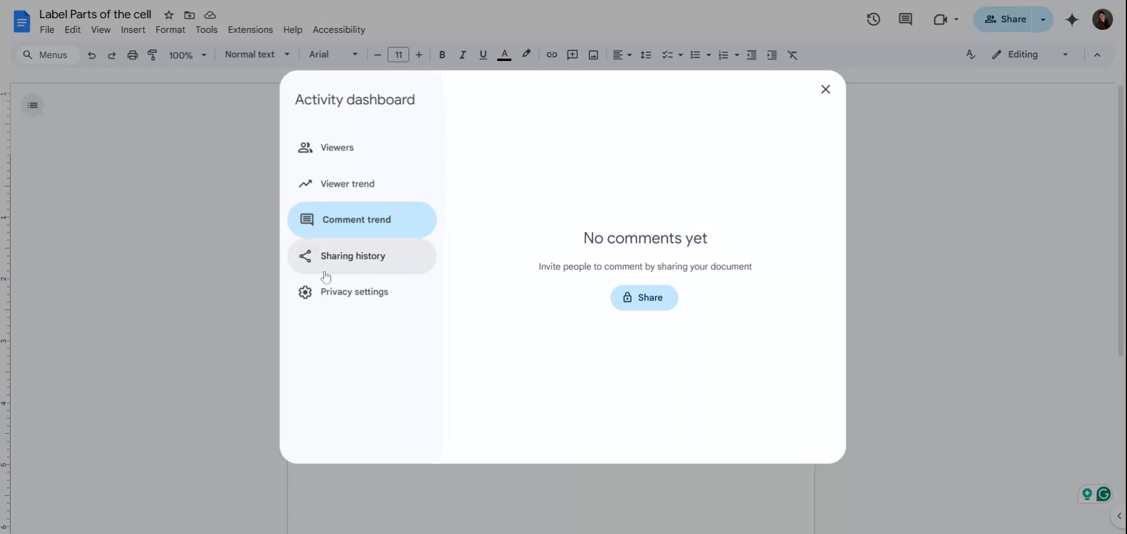
pyautogui.click(356, 271)
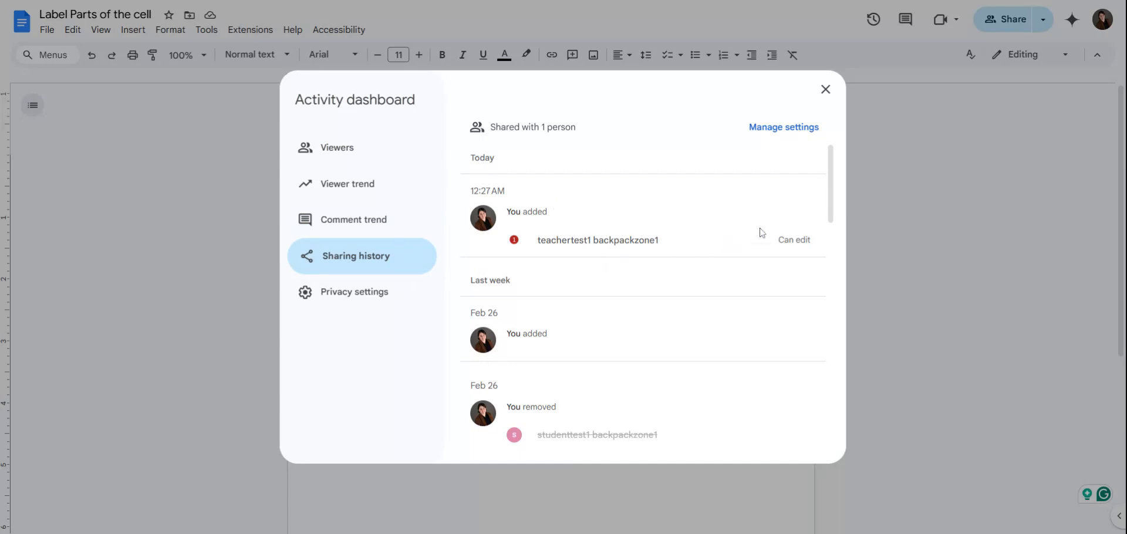
pyautogui.scroll(-2, 702, 297)
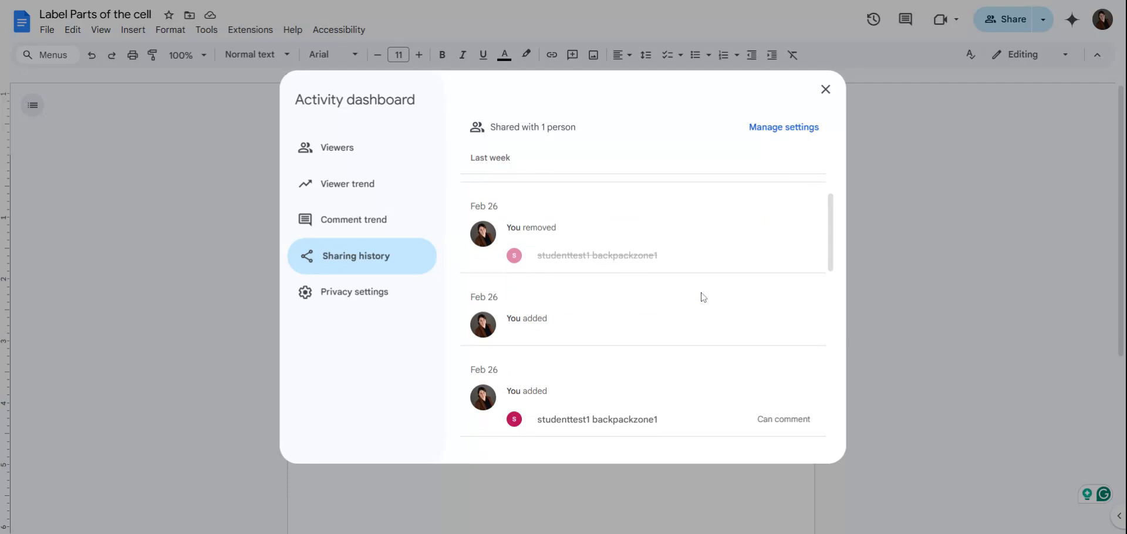
pyautogui.scroll(-1, 702, 297)
pyautogui.scroll(1, 675, 285)
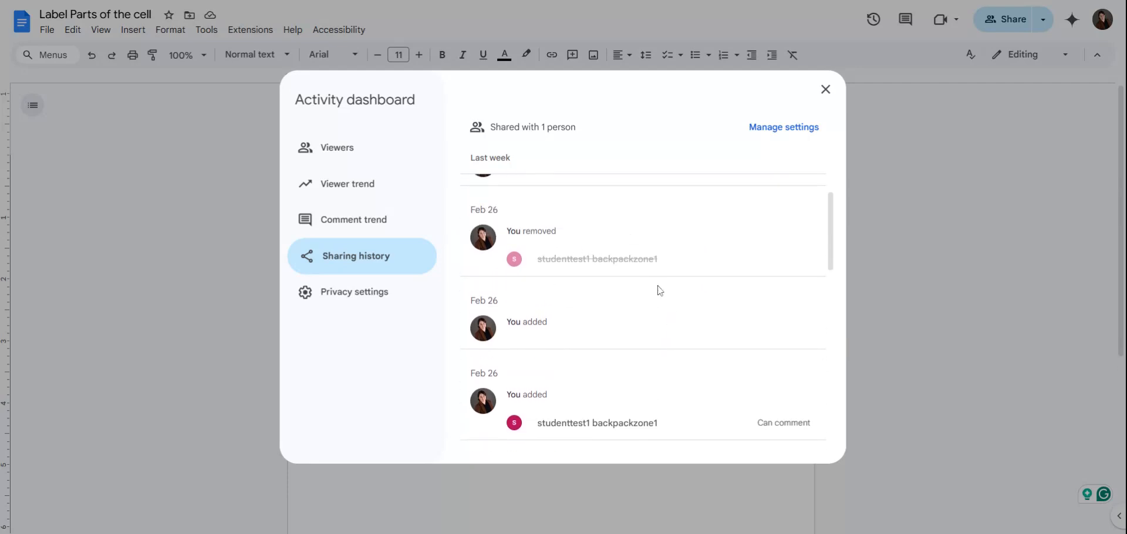
pyautogui.scroll(-3, 659, 290)
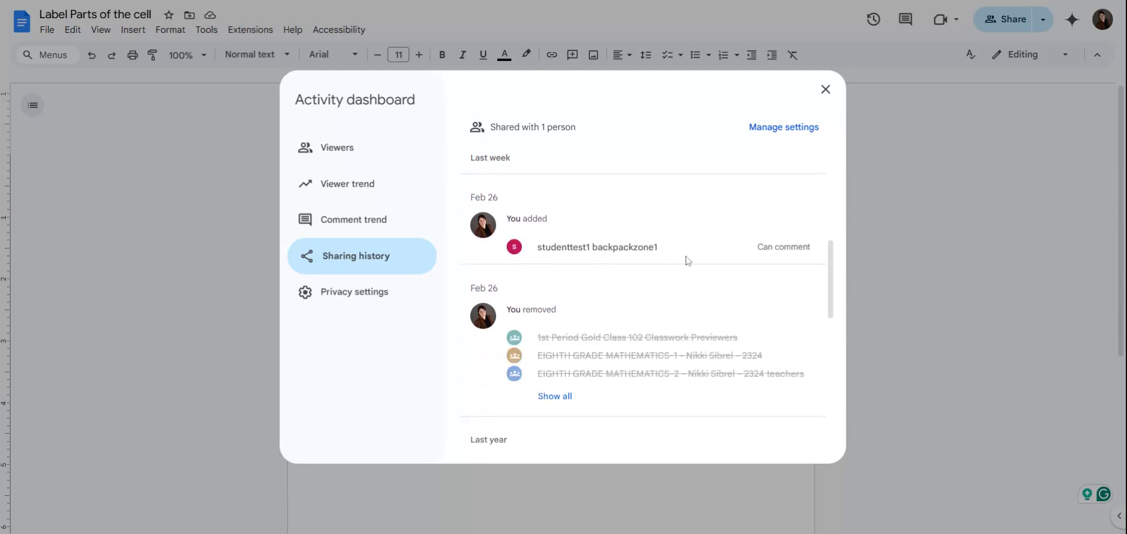
pyautogui.scroll(-2, 688, 260)
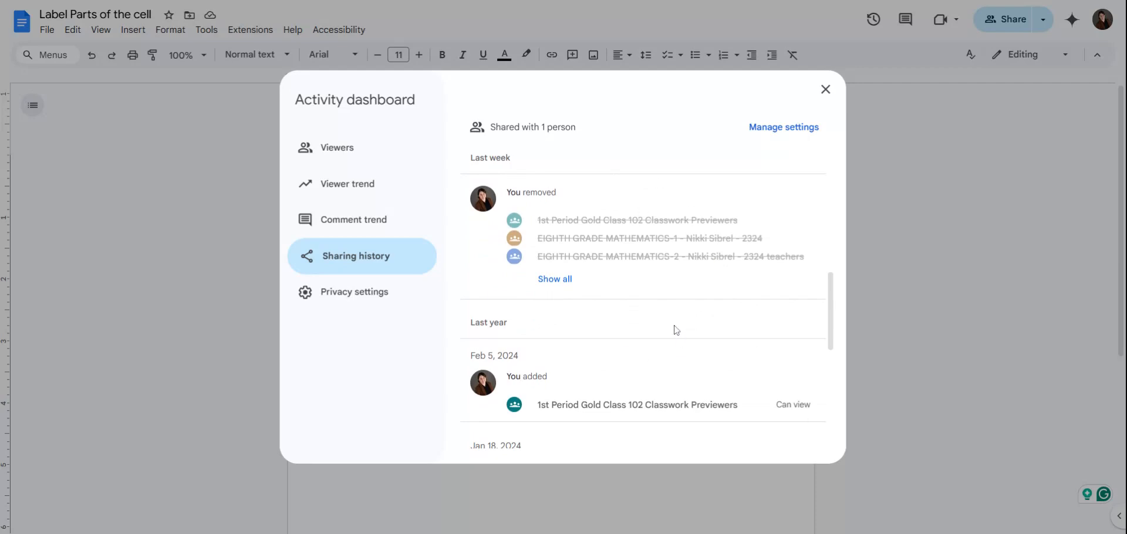
pyautogui.scroll(-4, 676, 330)
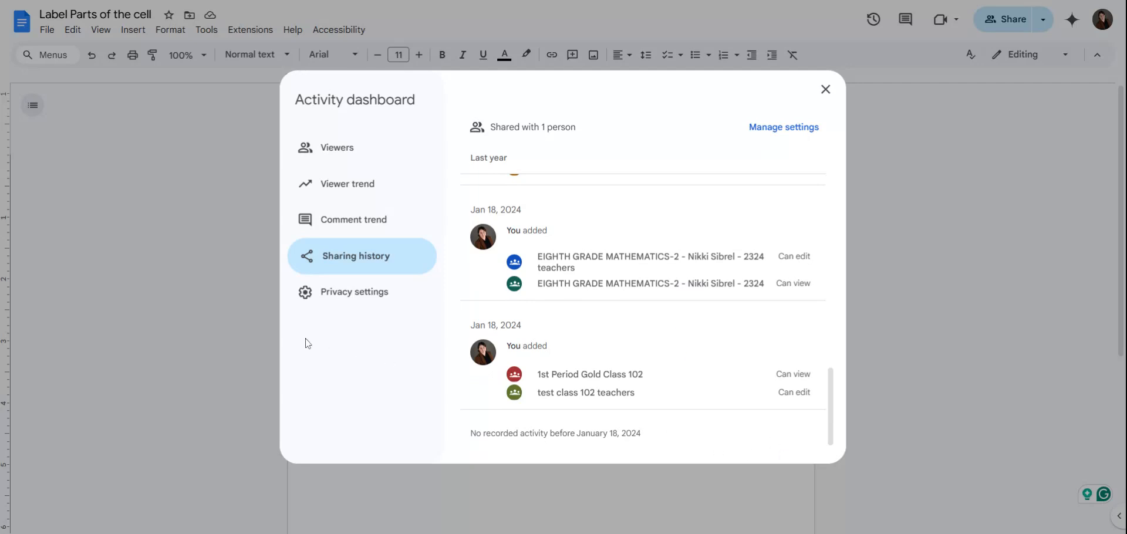
# Step: Save the view-history privacy settings and close the Activity dashboard
pyautogui.click(376, 295)
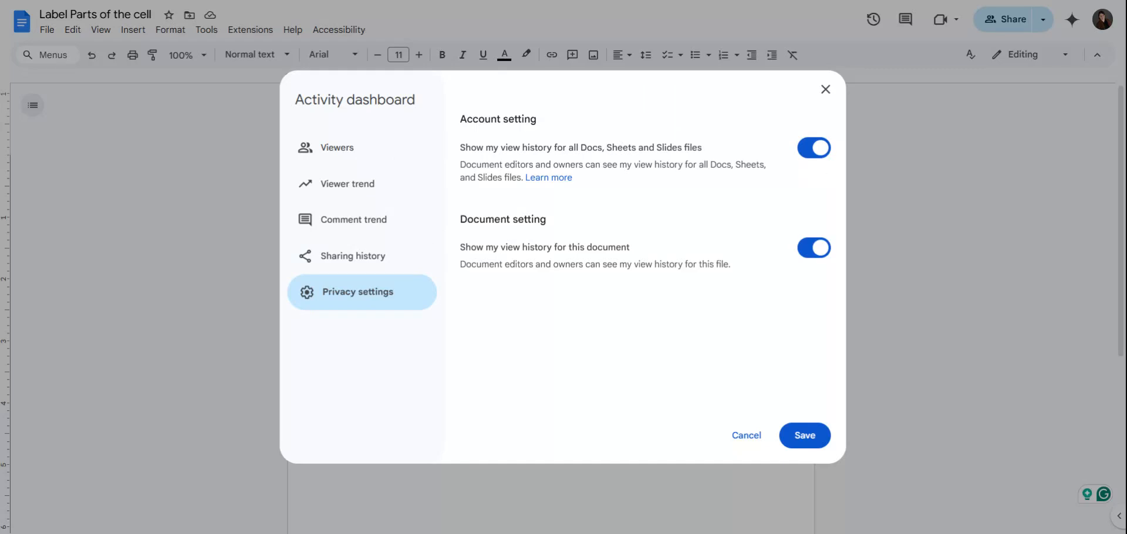
pyautogui.click(800, 439)
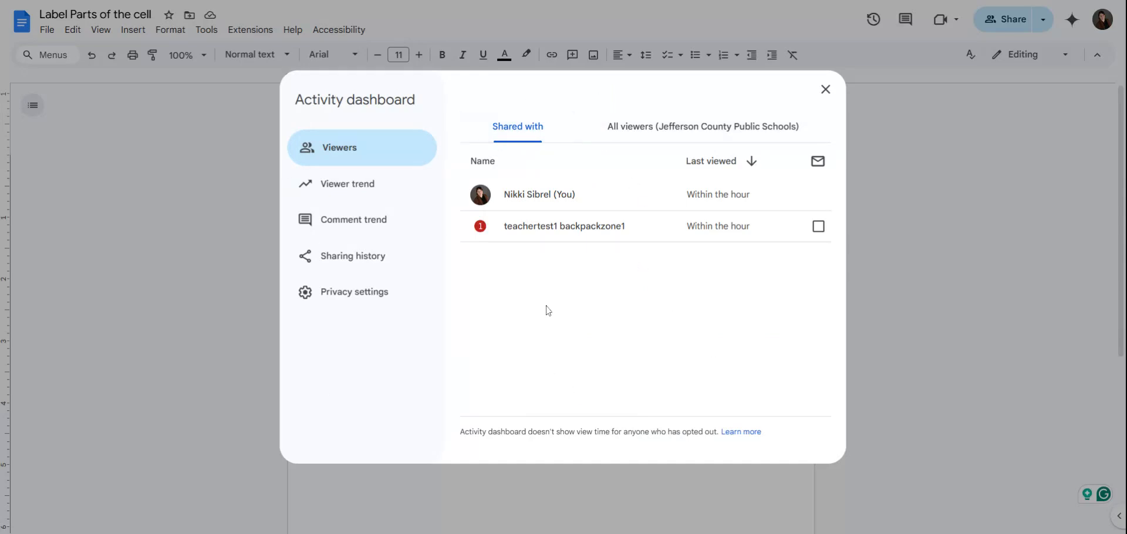
pyautogui.click(826, 90)
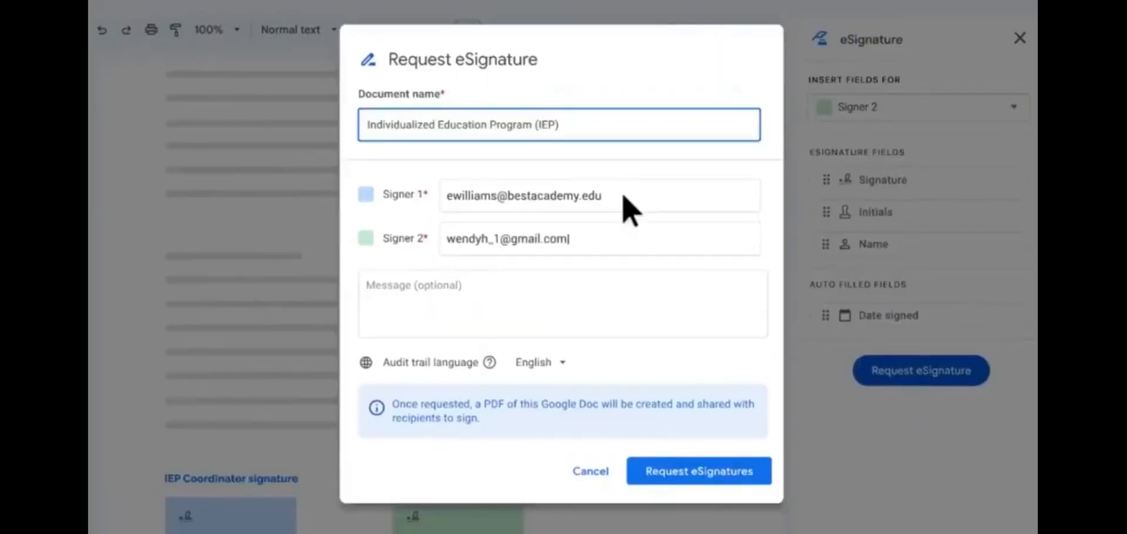
# Step: Send the IEP eSignature request to both signers and dismiss the confirmation
pyautogui.click(697, 475)
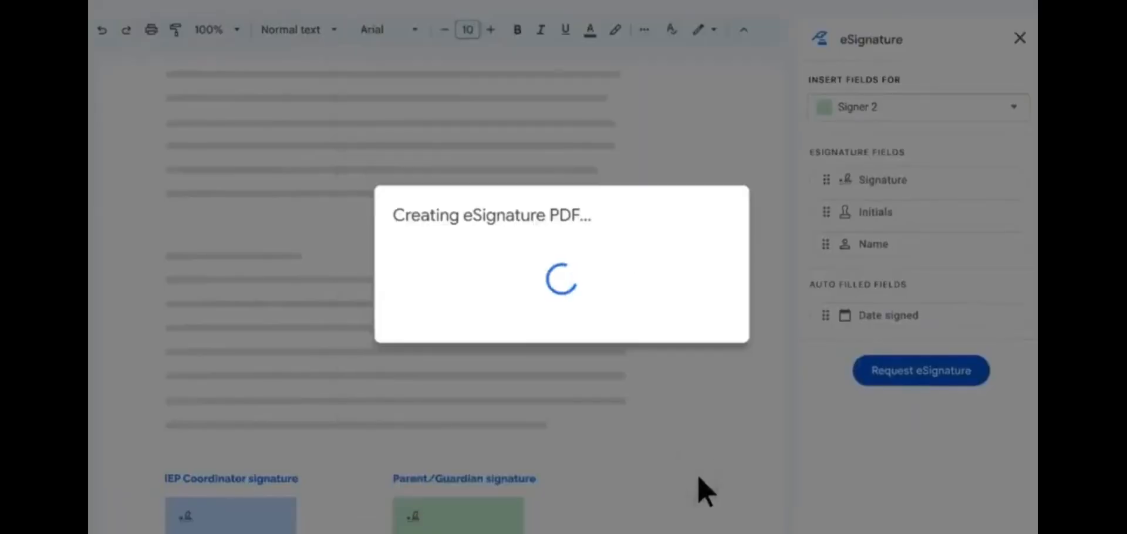
pyautogui.click(713, 317)
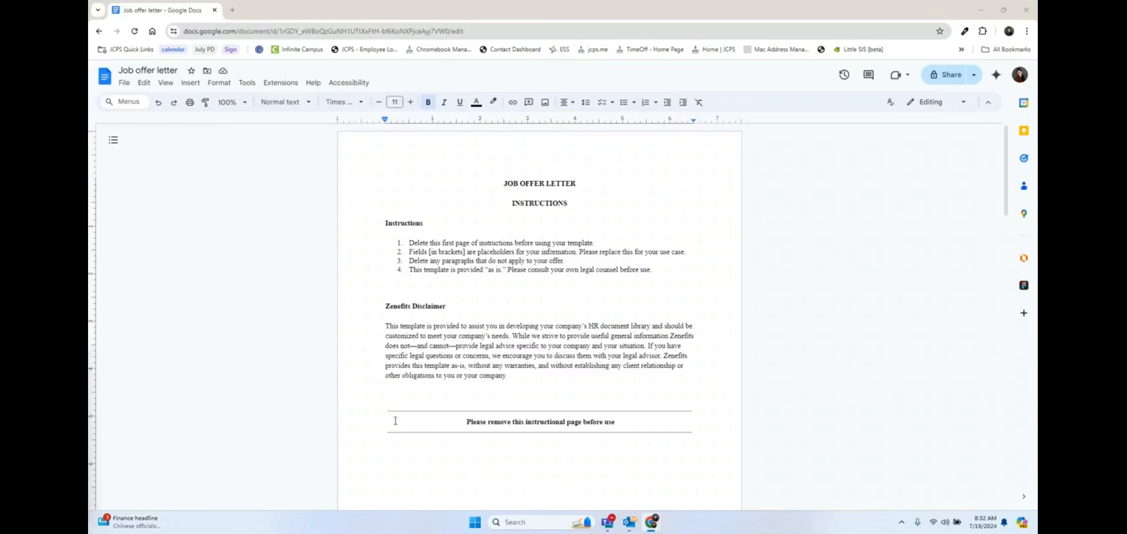
# Step: Open the eSignature panel from Tools for the Job offer letter
pyautogui.click(246, 84)
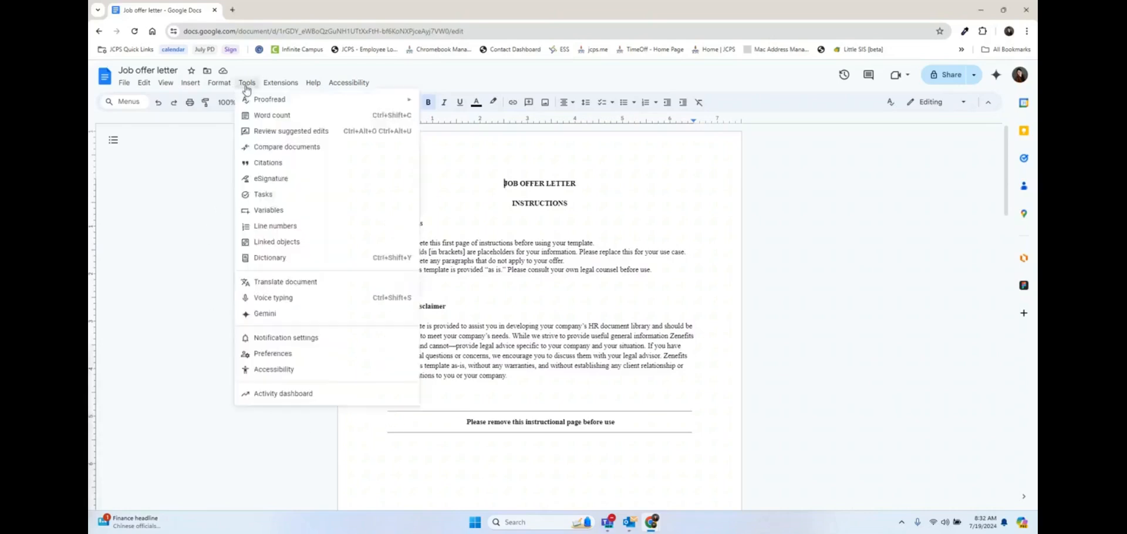
pyautogui.click(277, 179)
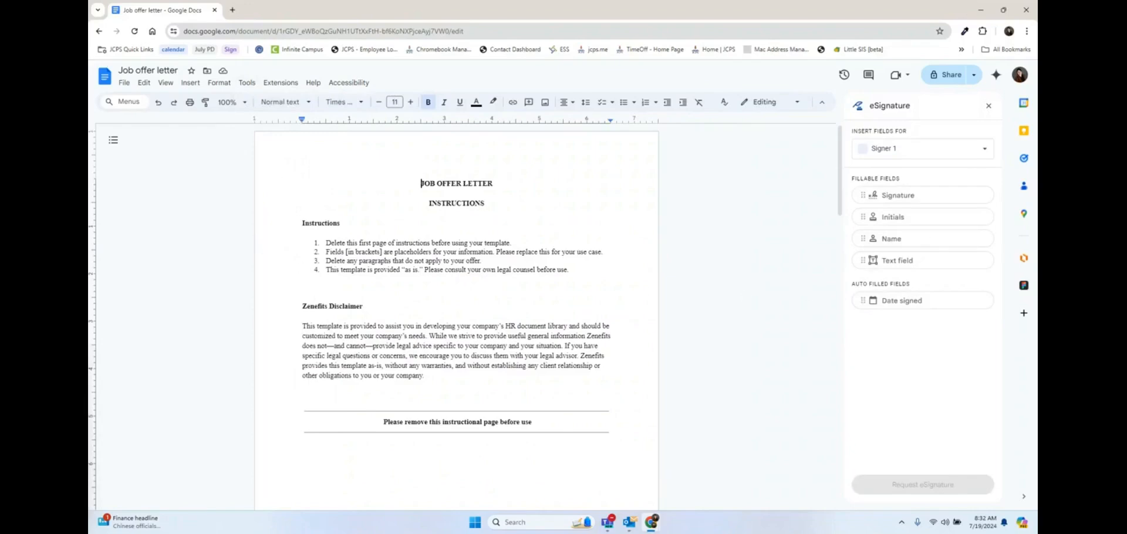
# Step: In Manage signers, rename the first and fourth signers to their names, delete signer 2, and save
pyautogui.click(988, 153)
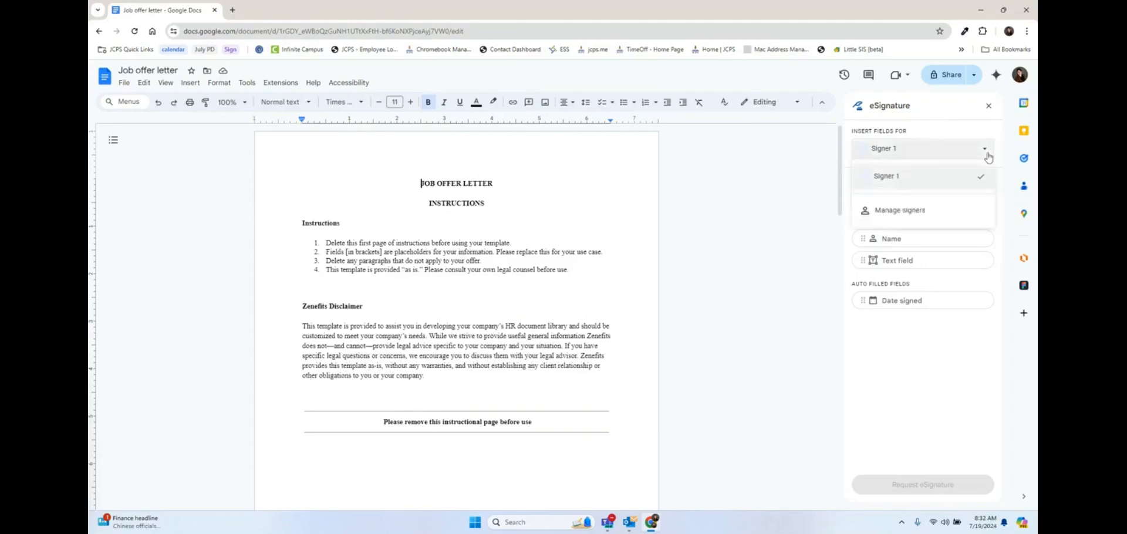
pyautogui.click(900, 216)
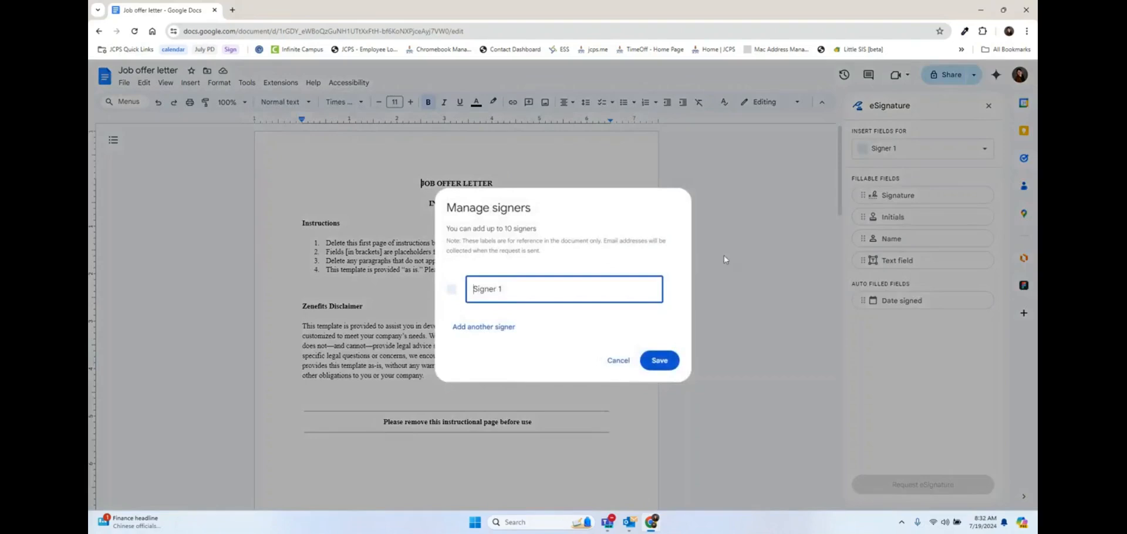
pyautogui.moveTo(517, 284); pyautogui.dragTo(452, 293)
pyautogui.write('Nikki')
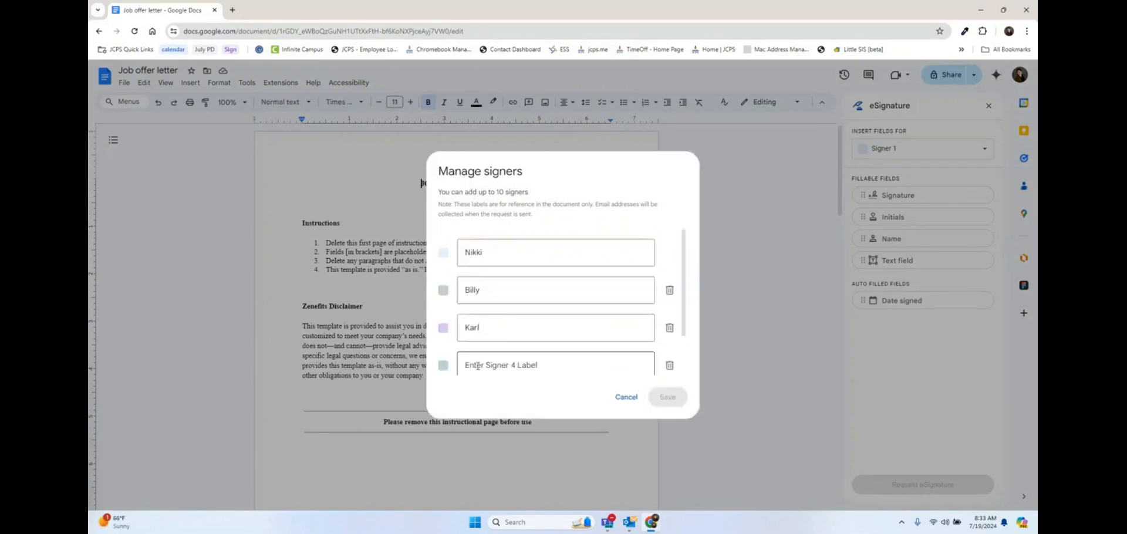
pyautogui.click(478, 366)
pyautogui.write('Allen')
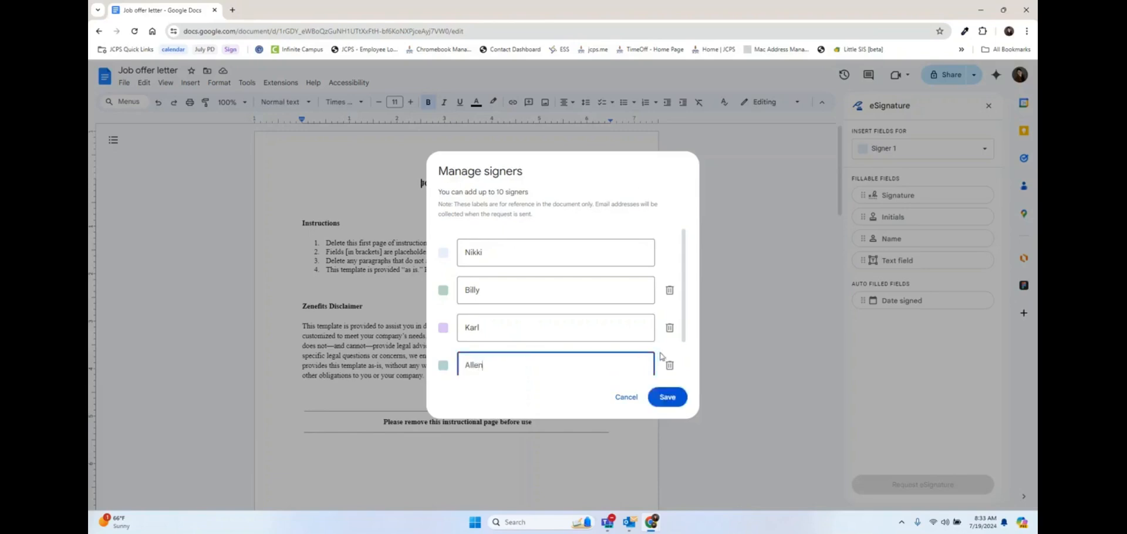
pyautogui.scroll(-2, 654, 341)
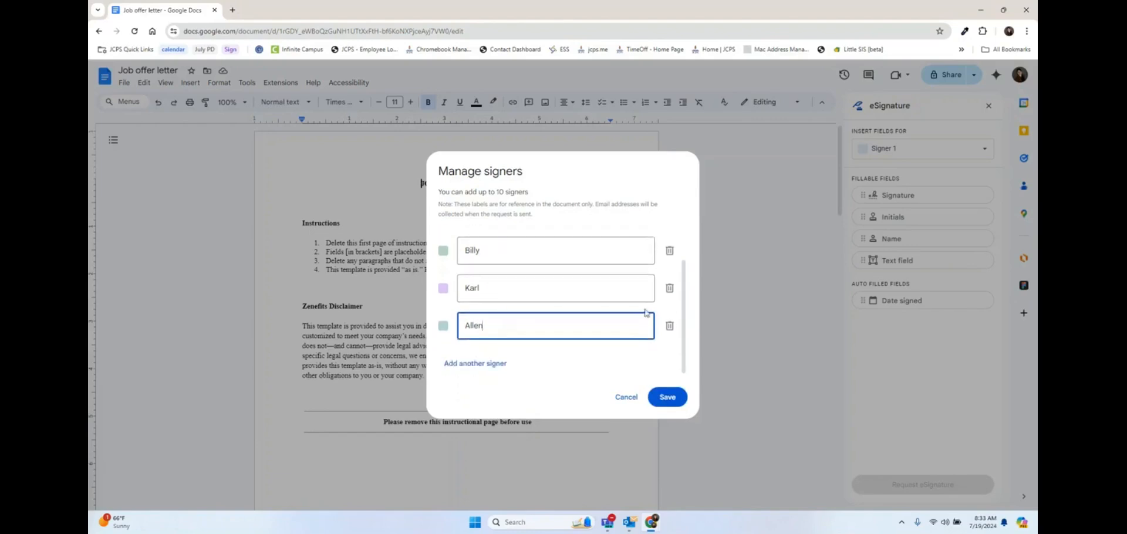
pyautogui.scroll(2, 646, 313)
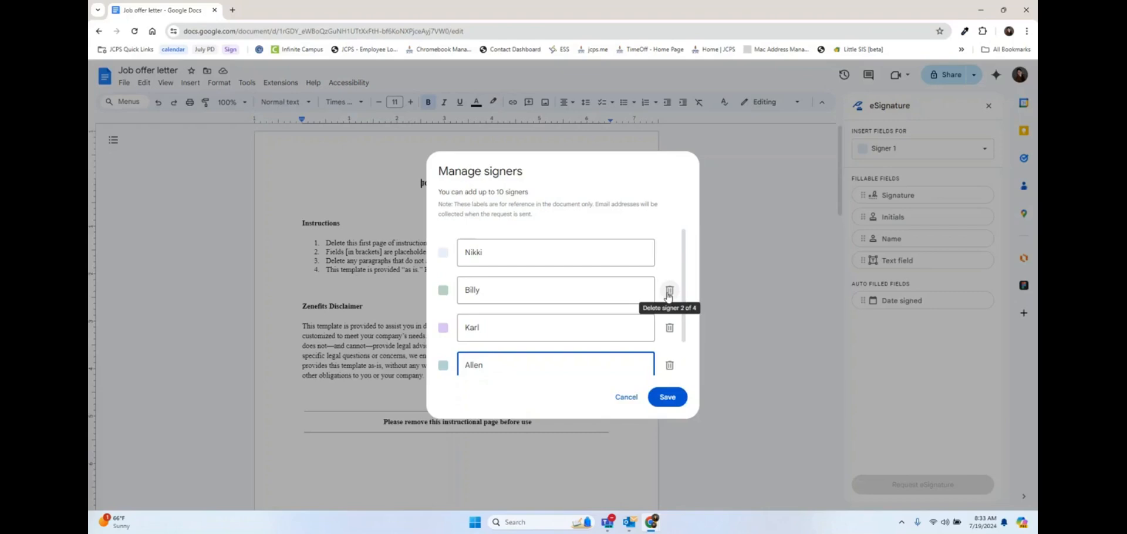
pyautogui.click(669, 294)
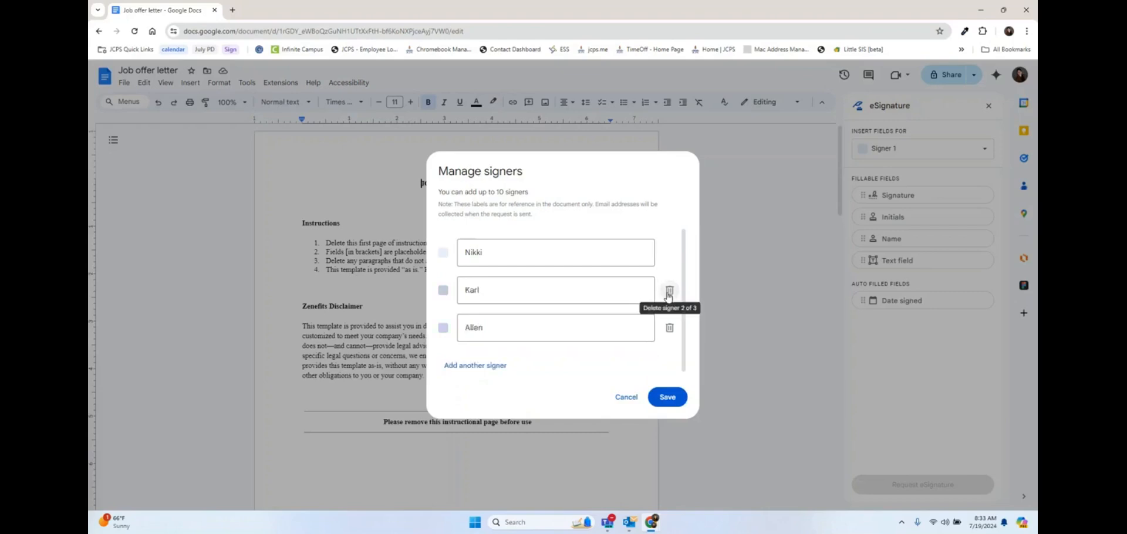
pyautogui.click(670, 398)
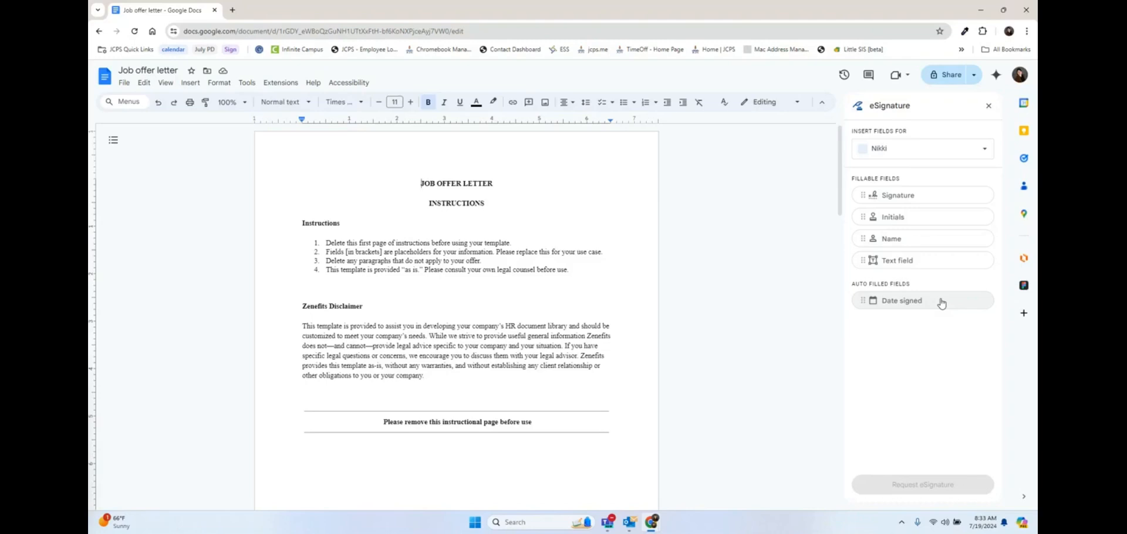
# Step: Place Signature and Date signed fields for the second and third signers in the letter
pyautogui.click(978, 151)
pyautogui.click(940, 201)
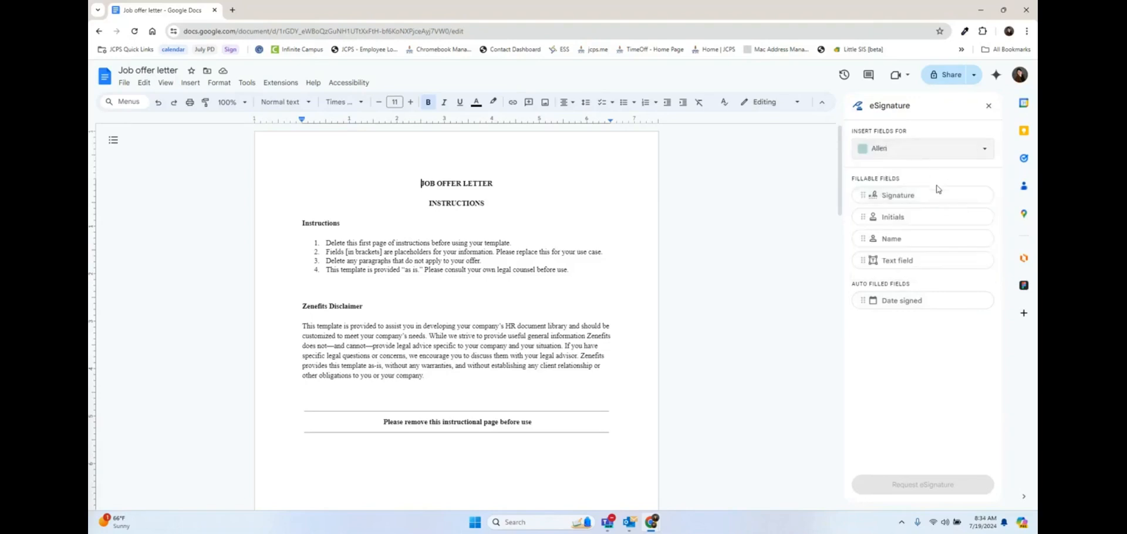
pyautogui.moveTo(938, 198)
pyautogui.mouseDown()
pyautogui.moveTo(805, 259)
pyautogui.moveTo(484, 368)
pyautogui.moveTo(301, 394)
pyautogui.mouseUp()
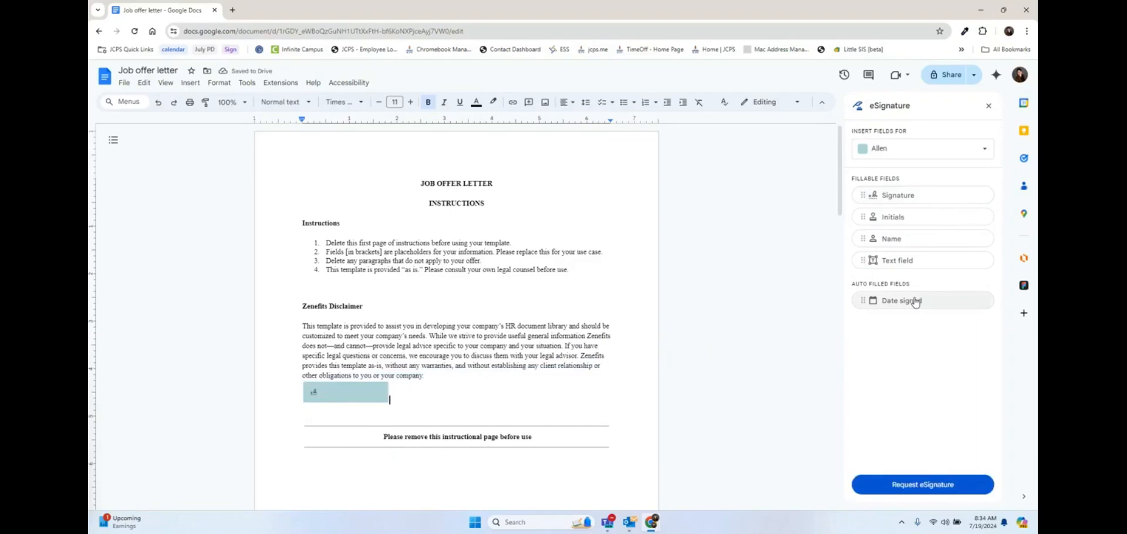
pyautogui.moveTo(915, 303)
pyautogui.mouseDown()
pyautogui.moveTo(552, 406)
pyautogui.moveTo(411, 403)
pyautogui.moveTo(402, 389)
pyautogui.mouseUp()
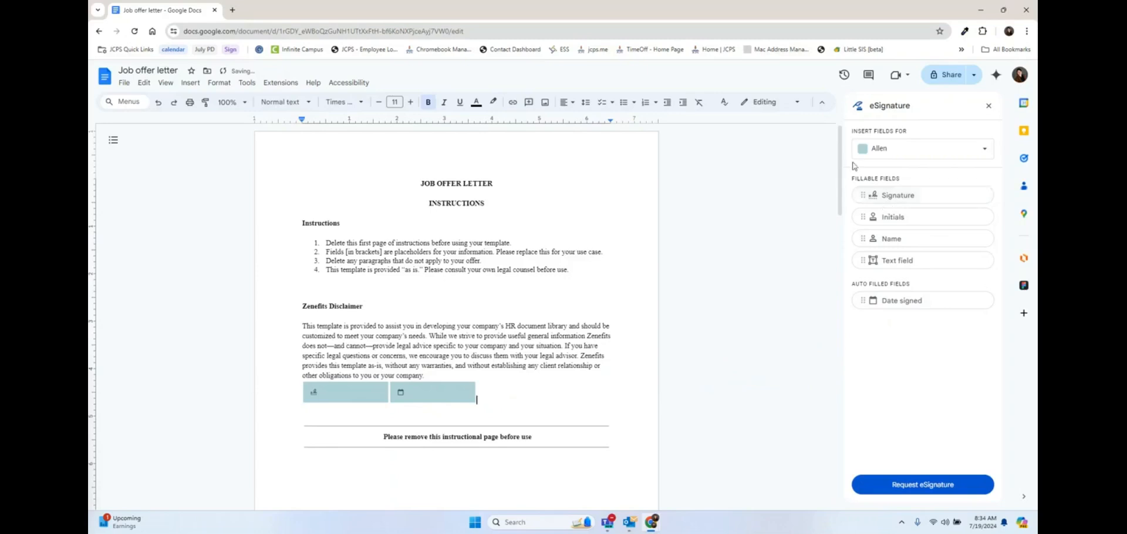
pyautogui.click(983, 151)
pyautogui.click(907, 228)
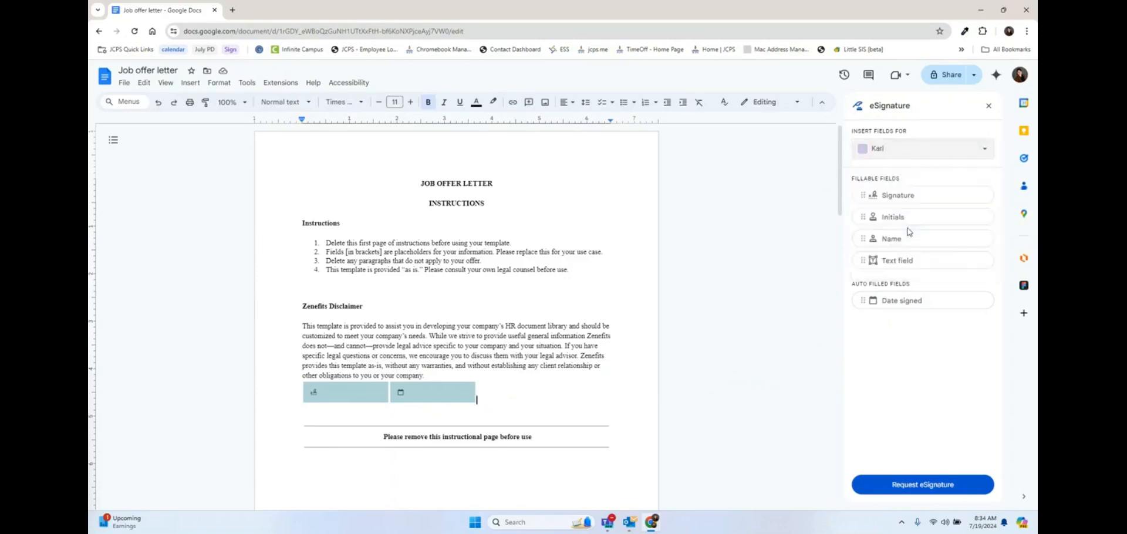
pyautogui.moveTo(944, 199)
pyautogui.mouseDown()
pyautogui.moveTo(552, 406)
pyautogui.moveTo(302, 447)
pyautogui.moveTo(302, 415)
pyautogui.mouseUp()
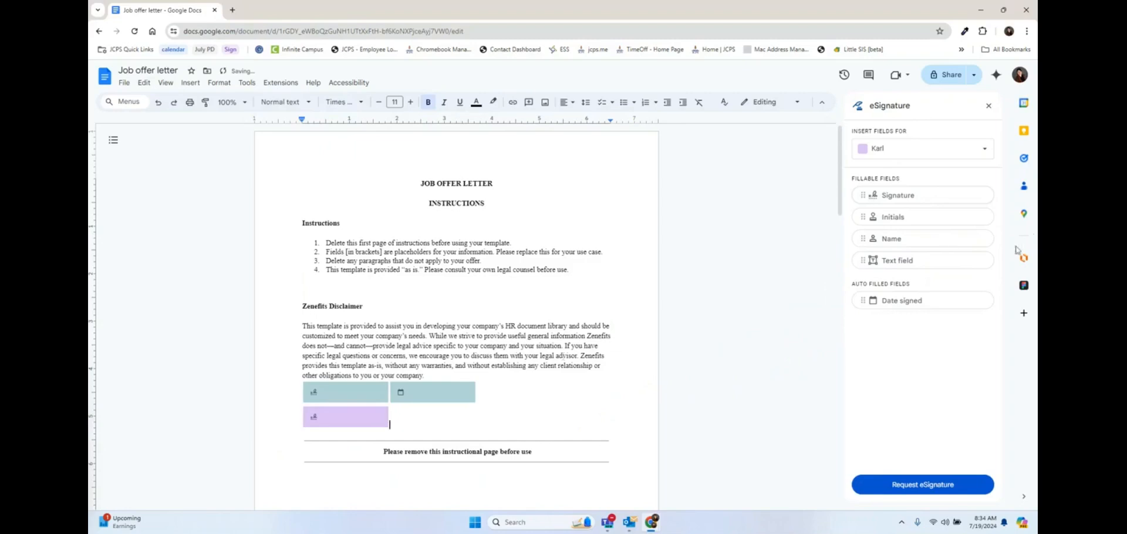
pyautogui.moveTo(866, 301)
pyautogui.mouseDown()
pyautogui.moveTo(674, 389)
pyautogui.moveTo(393, 414)
pyautogui.mouseUp()
# Step: Add two Name fields for the first signer below the signature fields
pyautogui.click(896, 150)
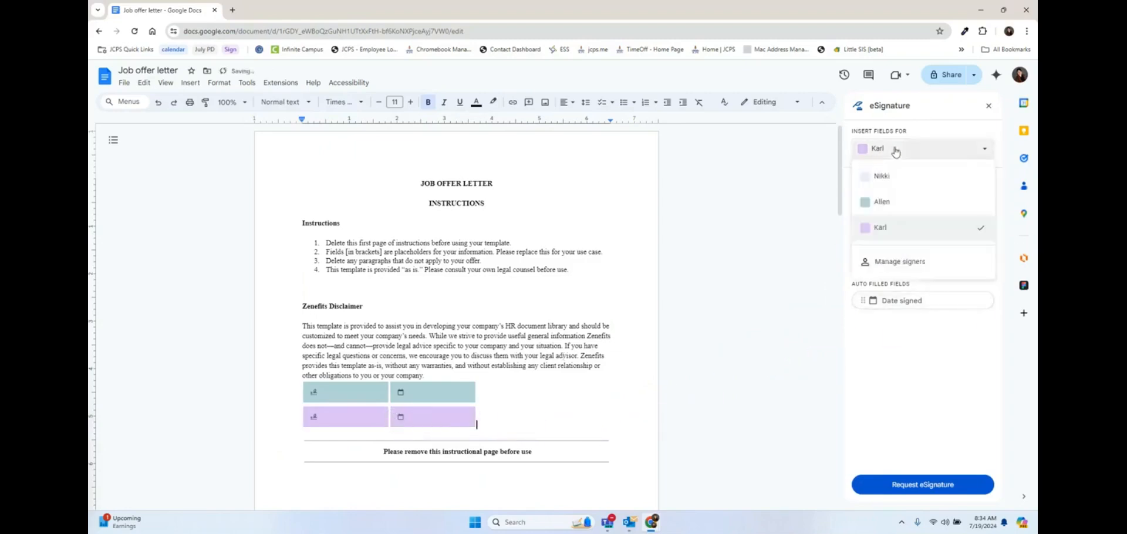
pyautogui.click(896, 177)
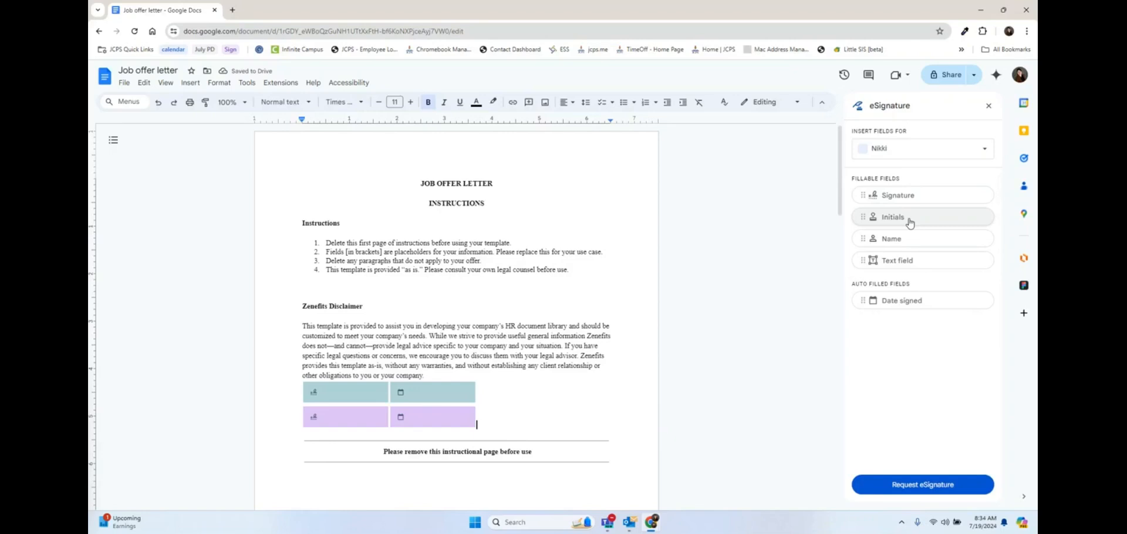
pyautogui.moveTo(910, 223); pyautogui.dragTo(369, 444)
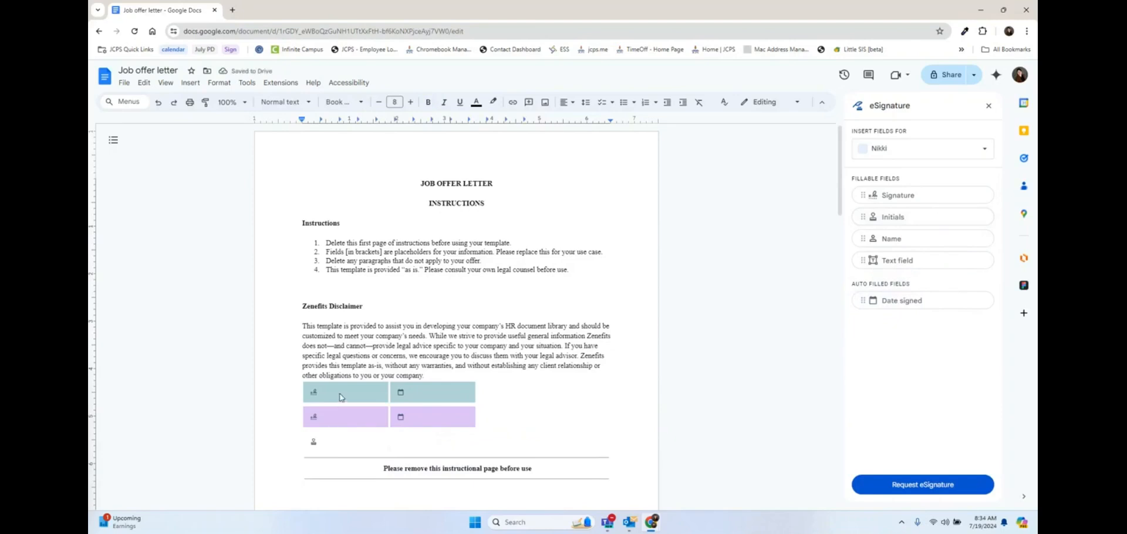
pyautogui.click(926, 156)
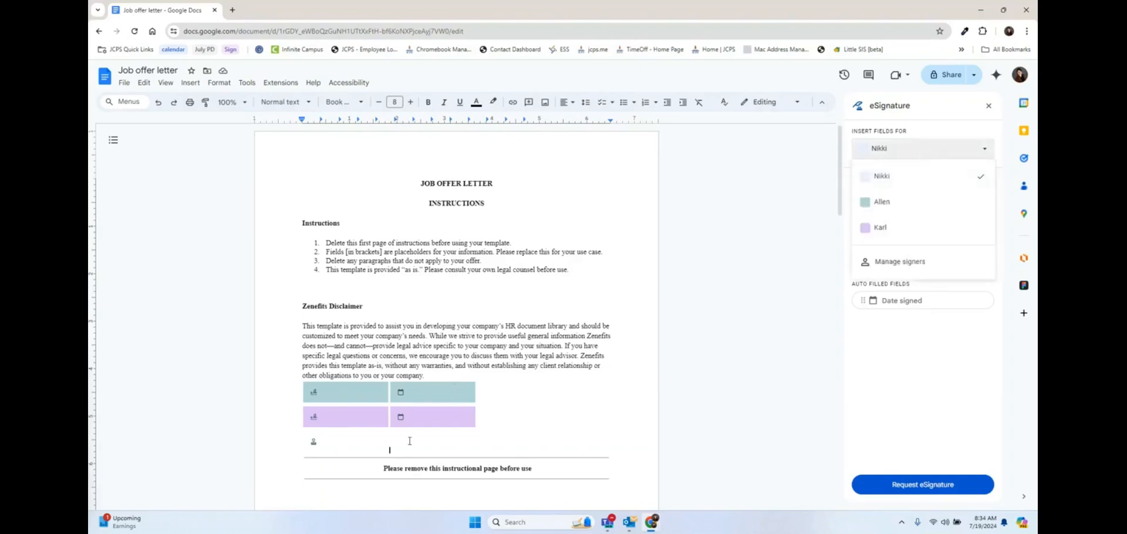
pyautogui.click(970, 147)
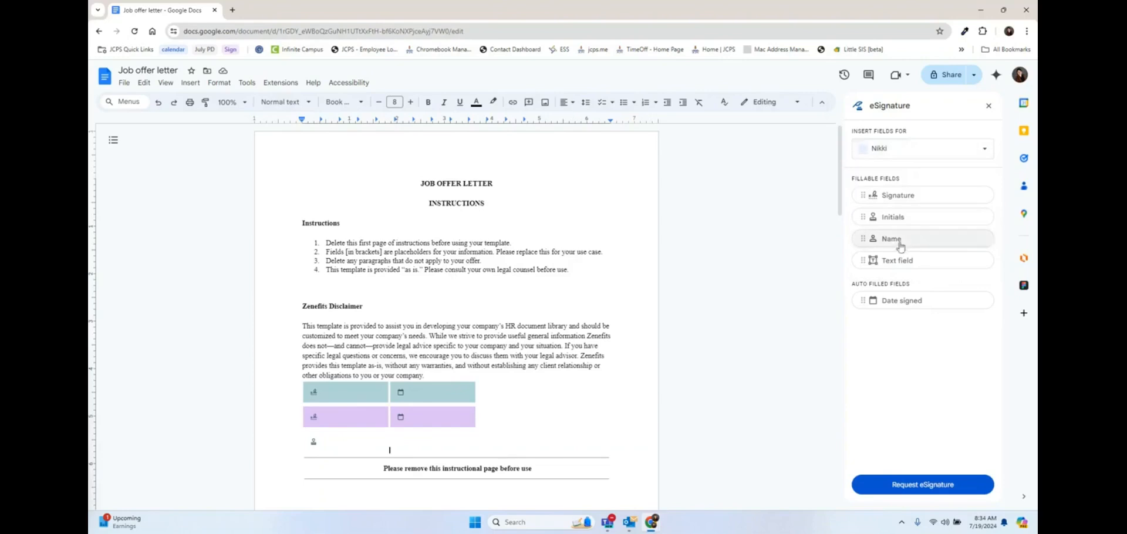
pyautogui.moveTo(893, 239); pyautogui.dragTo(414, 449)
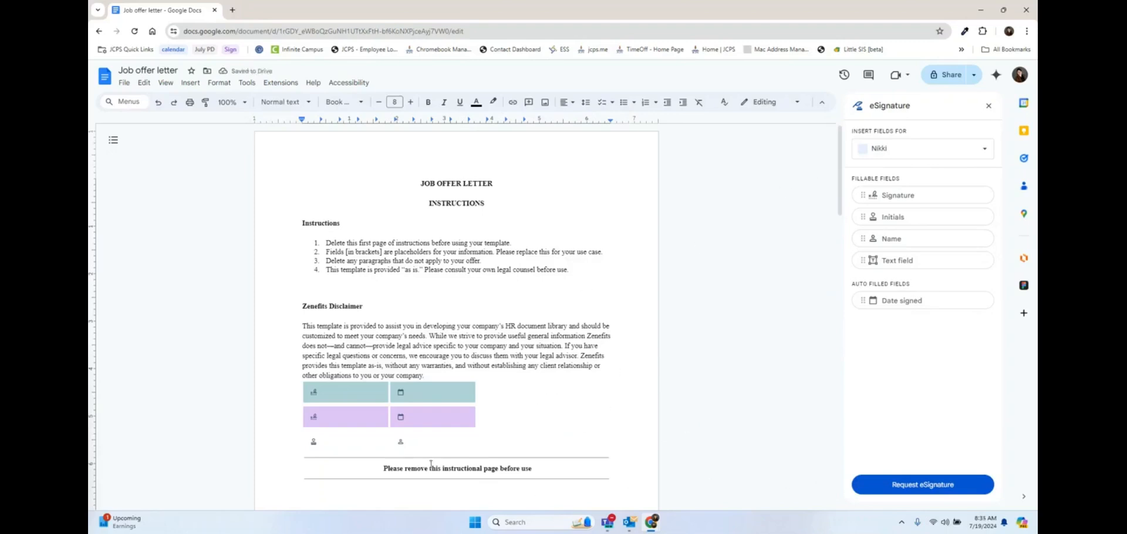
# Step: Delete the duplicate Name field and place a Signature field below instruction 4
pyautogui.click(416, 443)
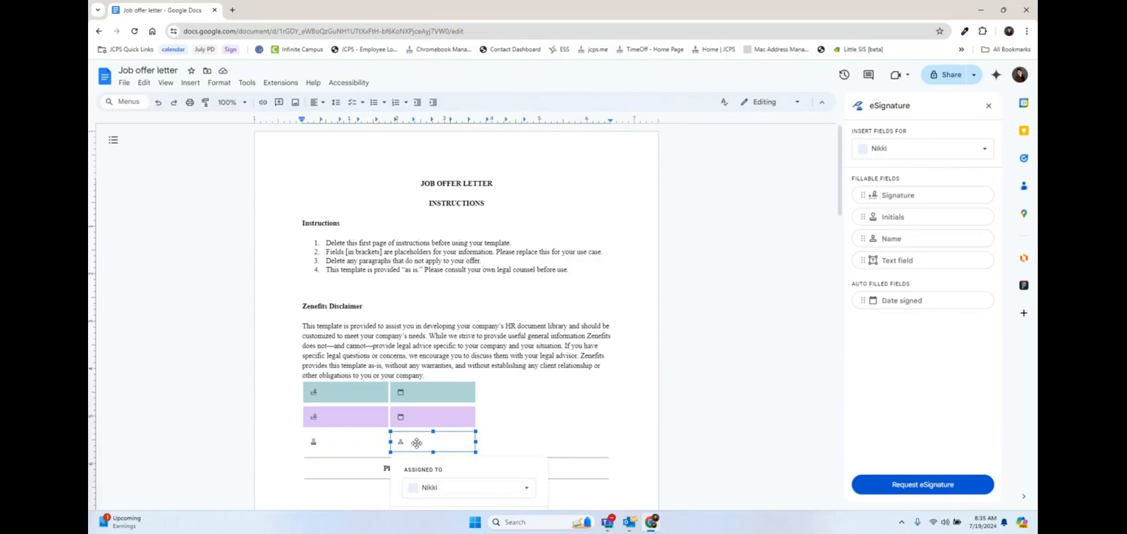
pyautogui.rightClick(417, 443)
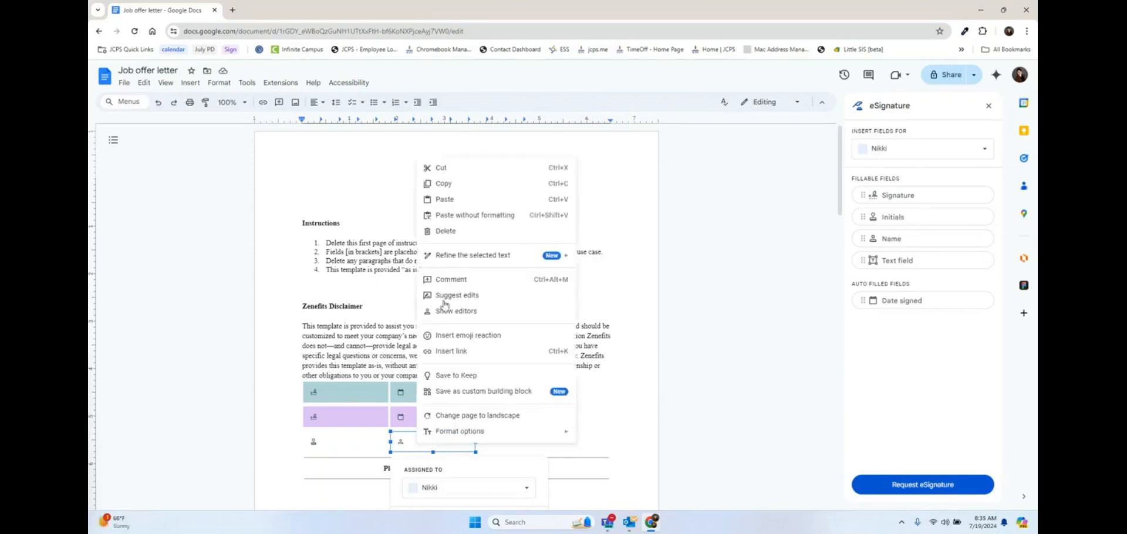
pyautogui.click(463, 231)
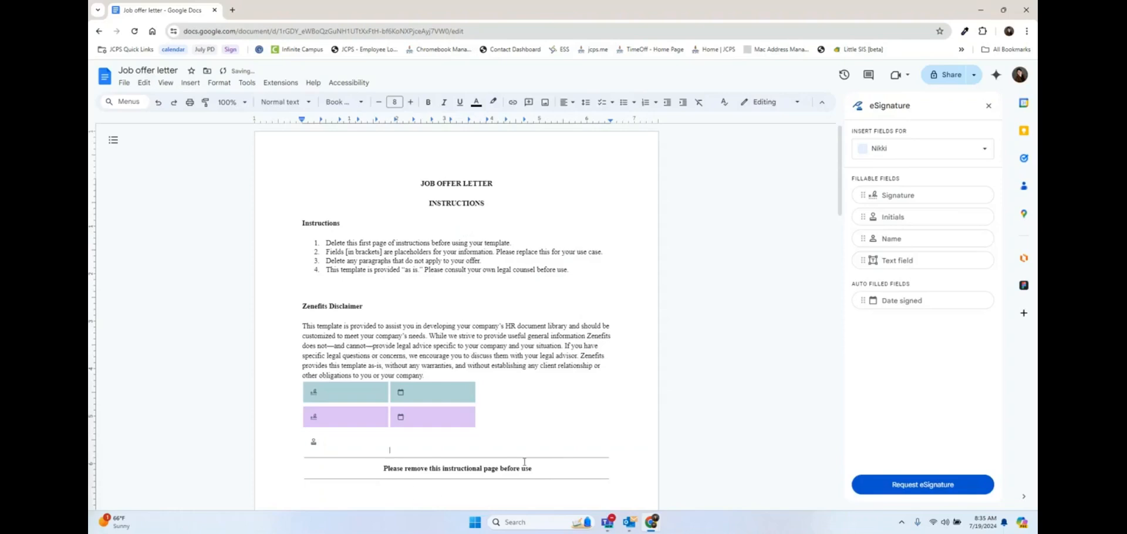
pyautogui.click(403, 394)
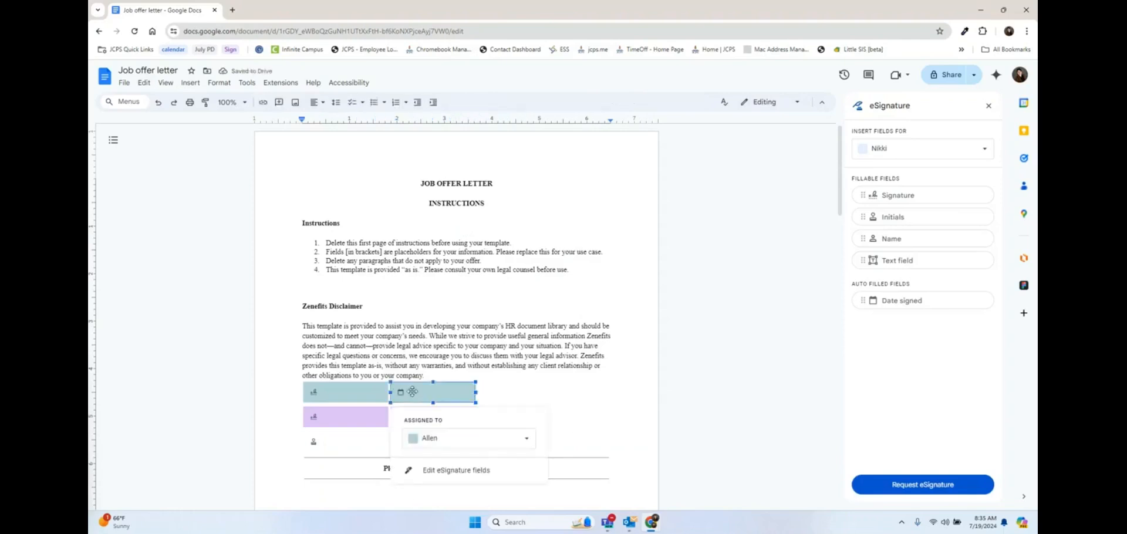
pyautogui.click(557, 401)
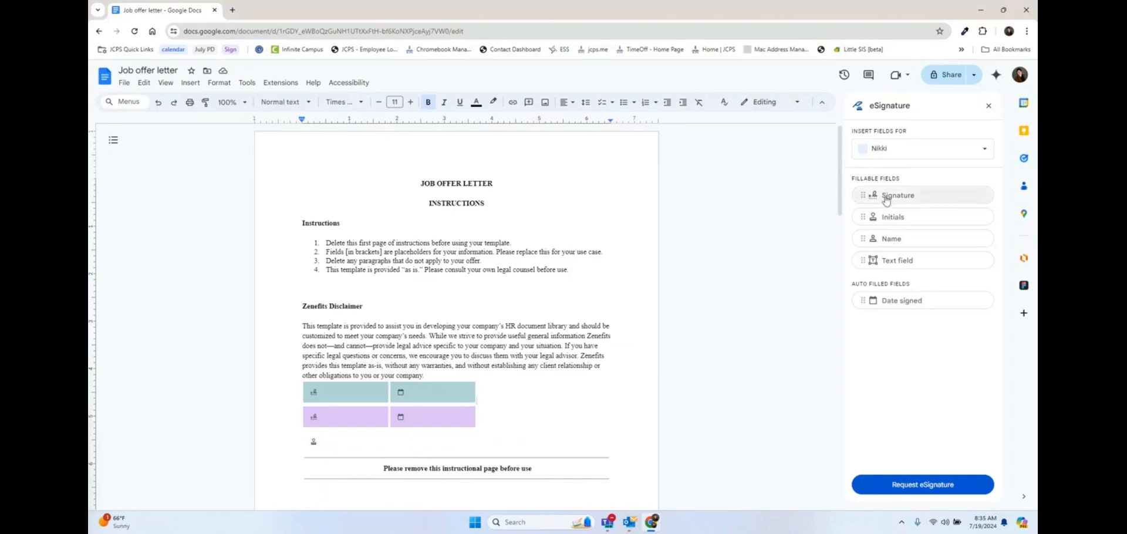
pyautogui.moveTo(884, 195)
pyautogui.mouseDown()
pyautogui.moveTo(302, 285)
pyautogui.moveTo(317, 284)
pyautogui.mouseUp()
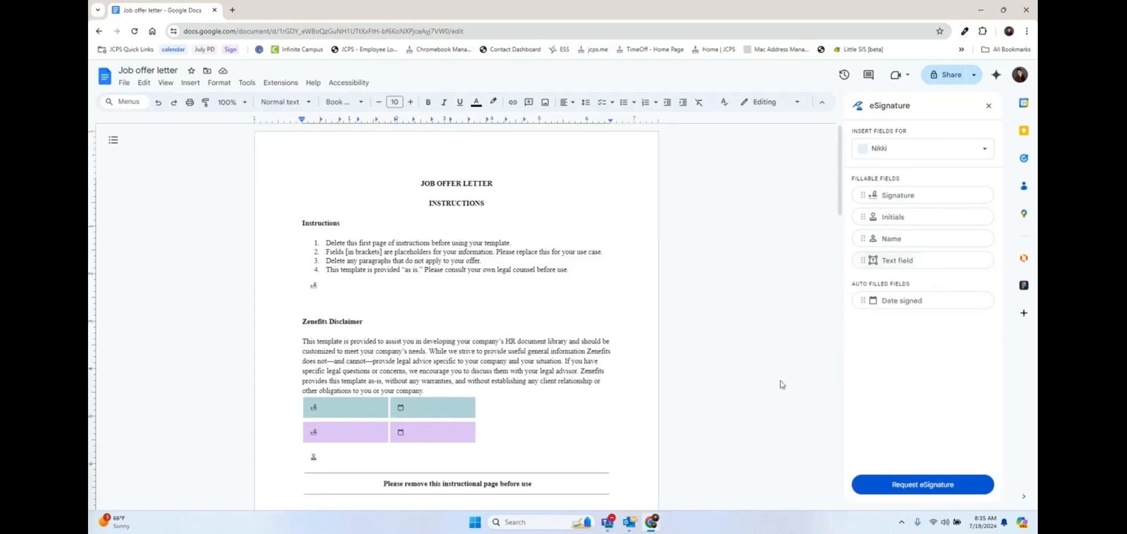
pyautogui.scroll(-1, 782, 384)
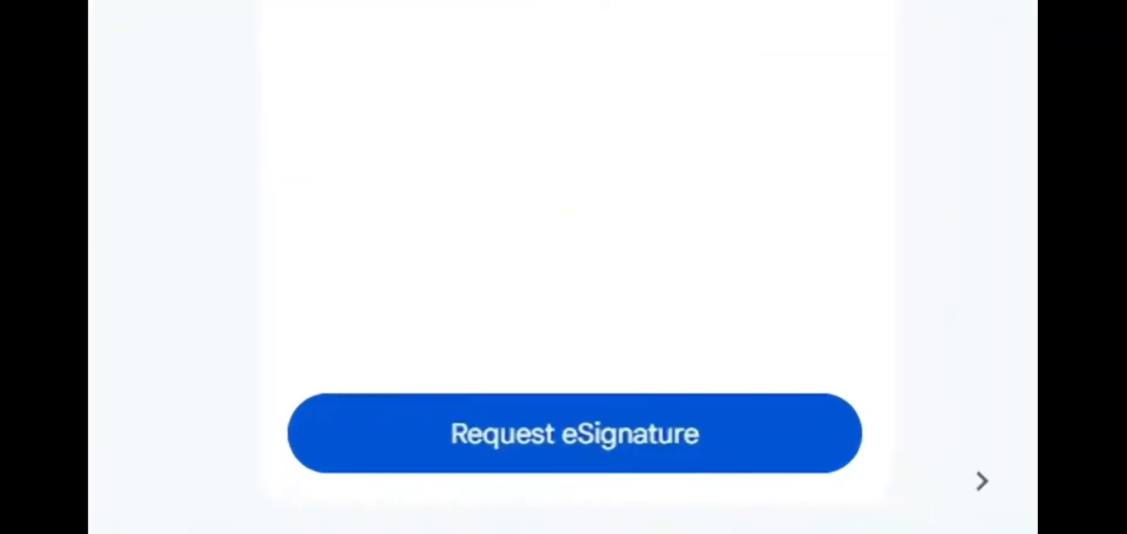
# Step: Start the eSignature request and fill in all three signers' e-mail addresses
pyautogui.click(474, 424)
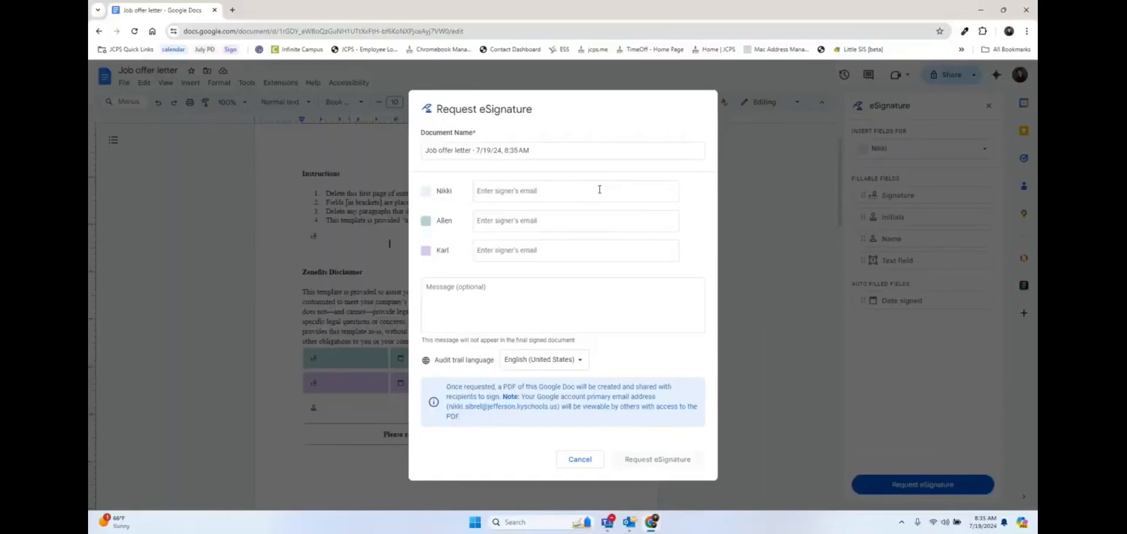
pyautogui.click(599, 189)
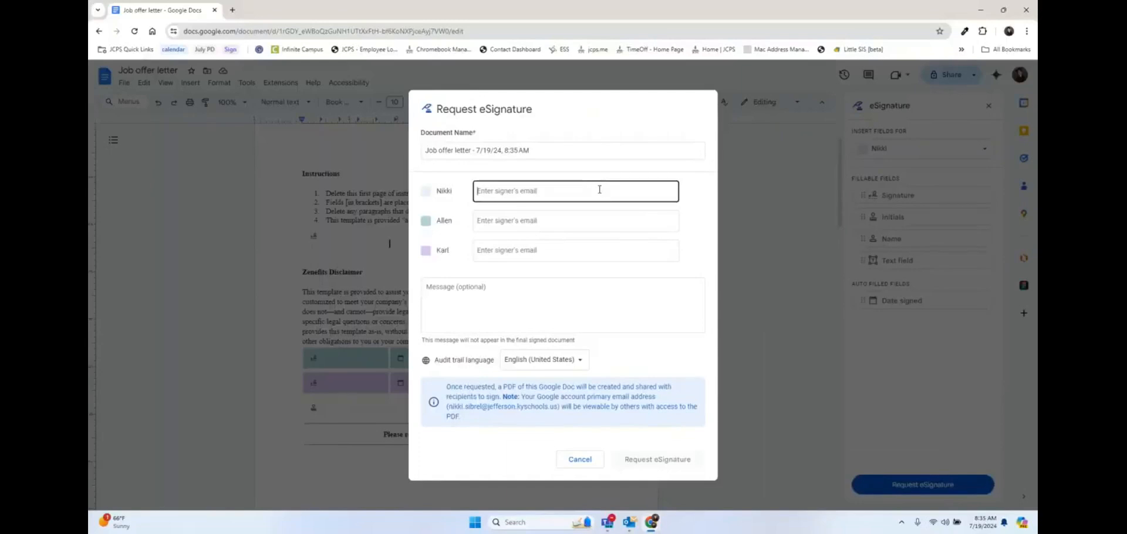
pyautogui.write('nik')
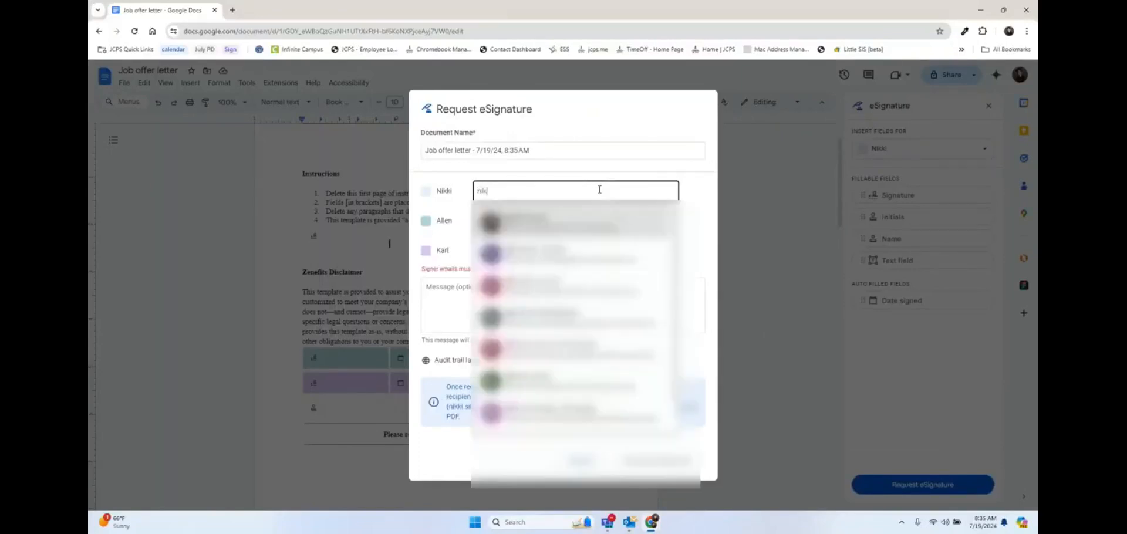
pyautogui.click(580, 221)
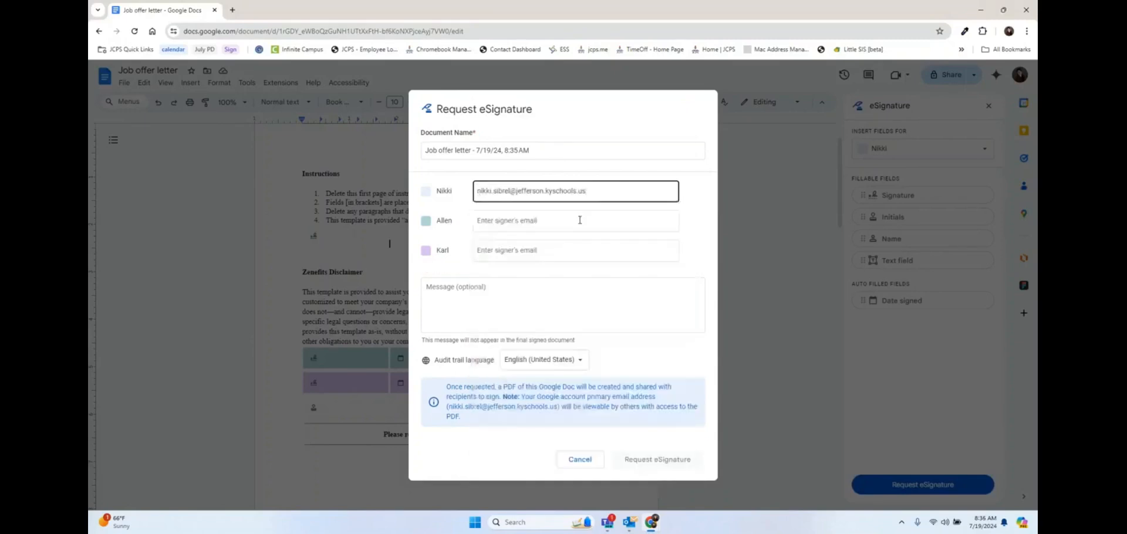
pyautogui.click(543, 221)
pyautogui.hotkey('ctrl', 'v')
pyautogui.click(542, 251)
pyautogui.write('te')
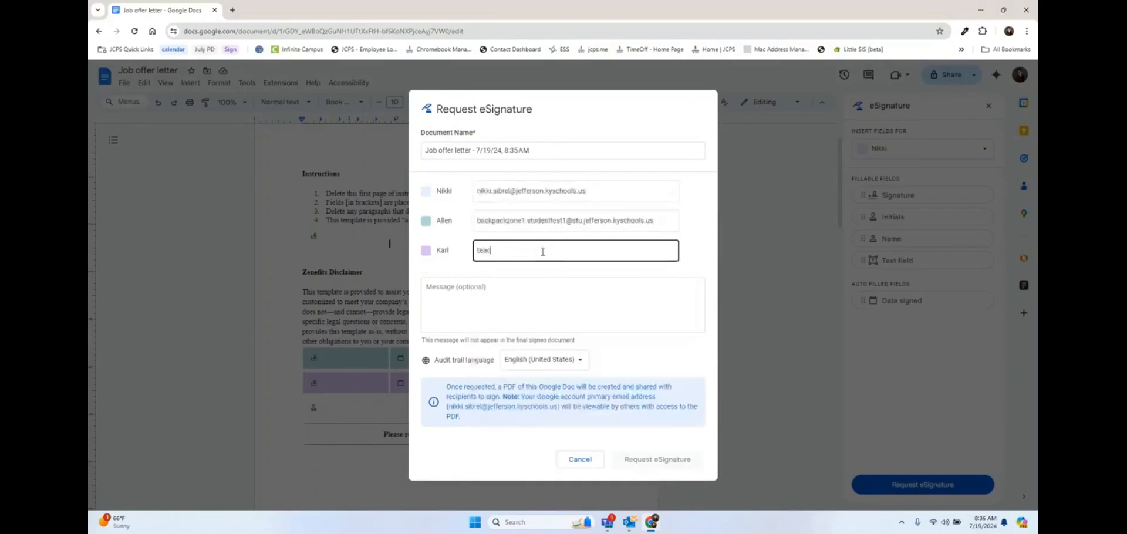
pyautogui.write('ac')
pyautogui.click(561, 285)
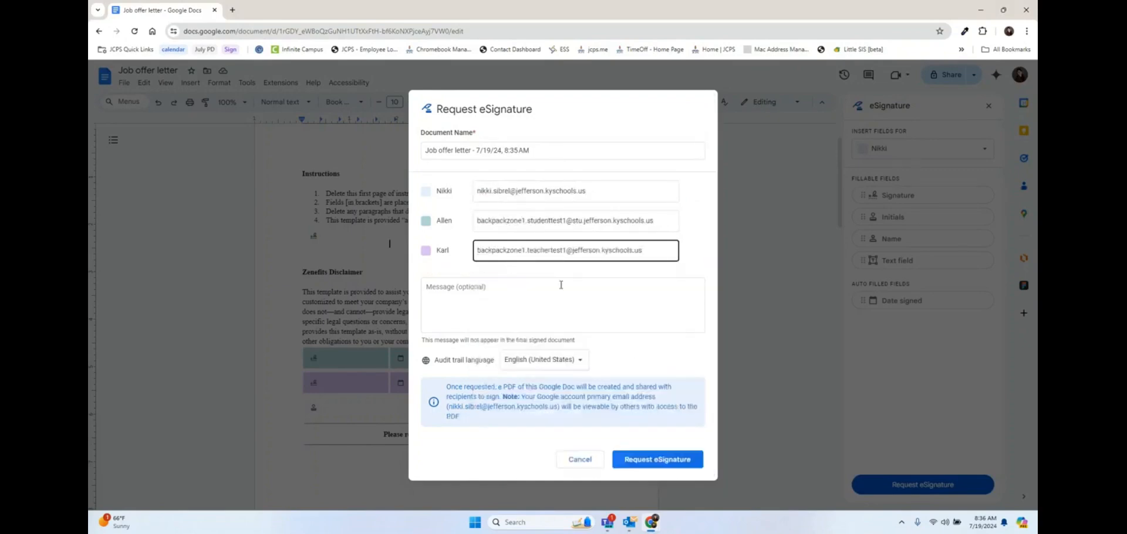
# Step: Add the sign-by-Aug 31st message and send the request to all signers
pyautogui.click(563, 286)
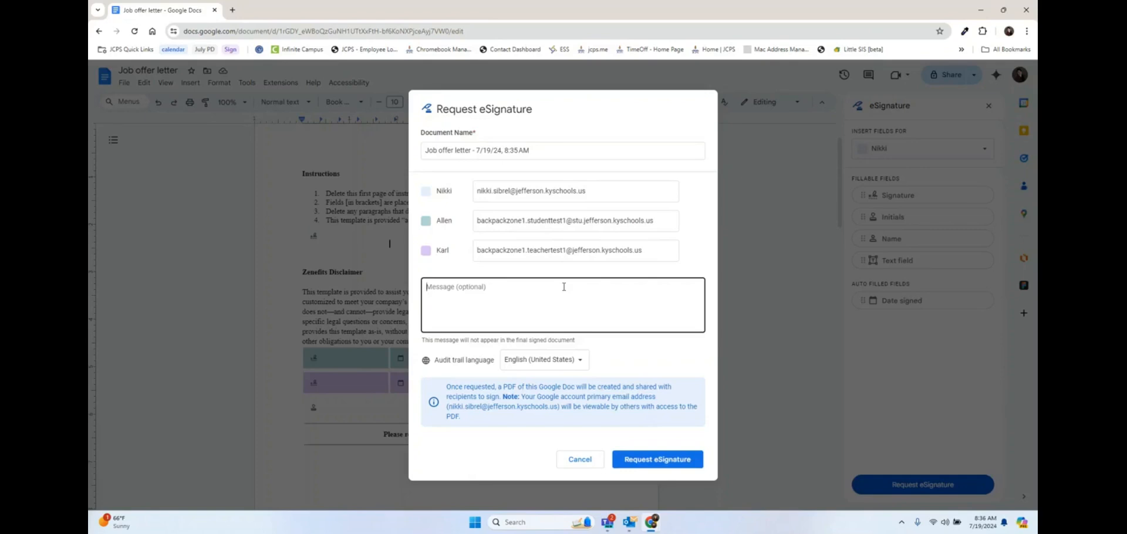
pyautogui.write('Please sign this job offer by Aug 31st')
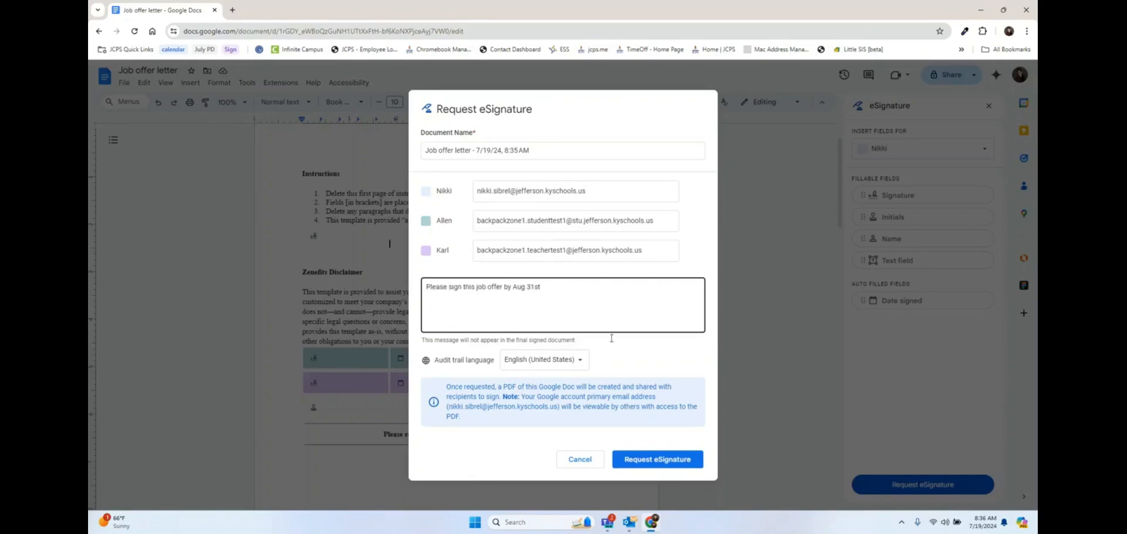
pyautogui.click(641, 459)
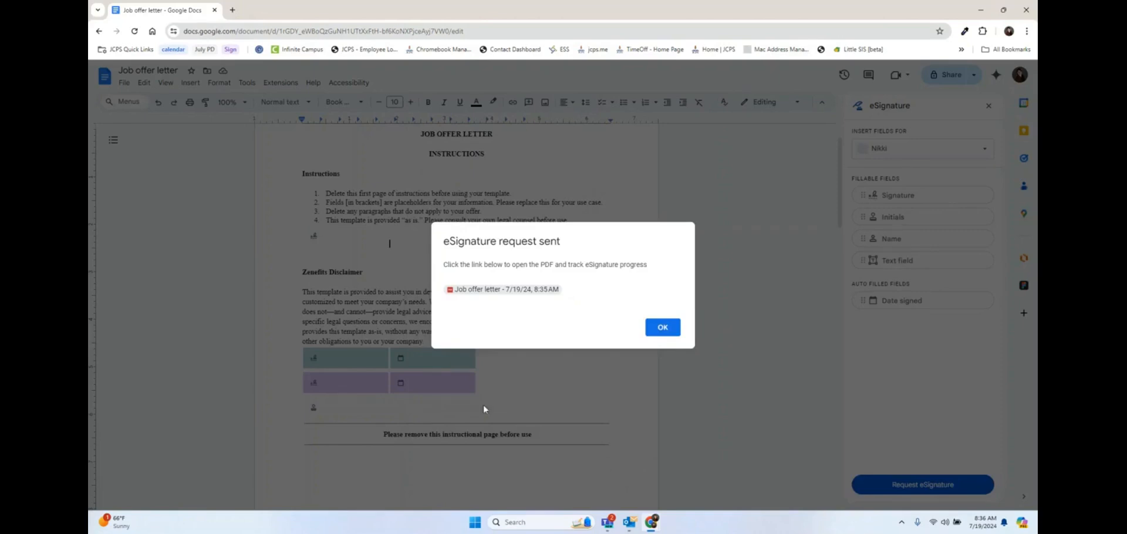
# Step: Open the sent 'Job offer letter' PDF from the request-sent dialog and scroll through it
pyautogui.click(487, 292)
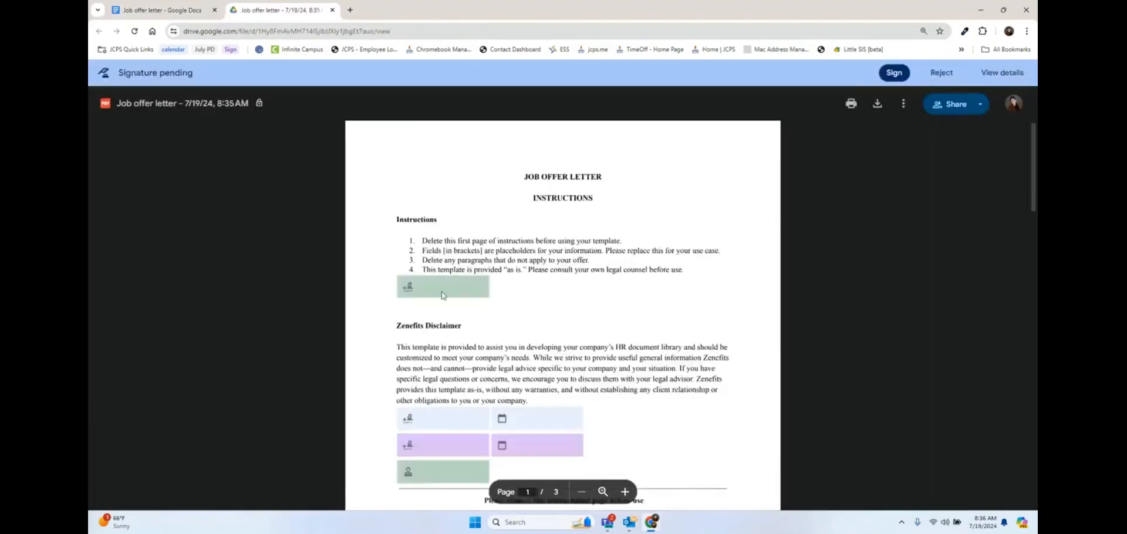
pyautogui.scroll(-1, 477, 351)
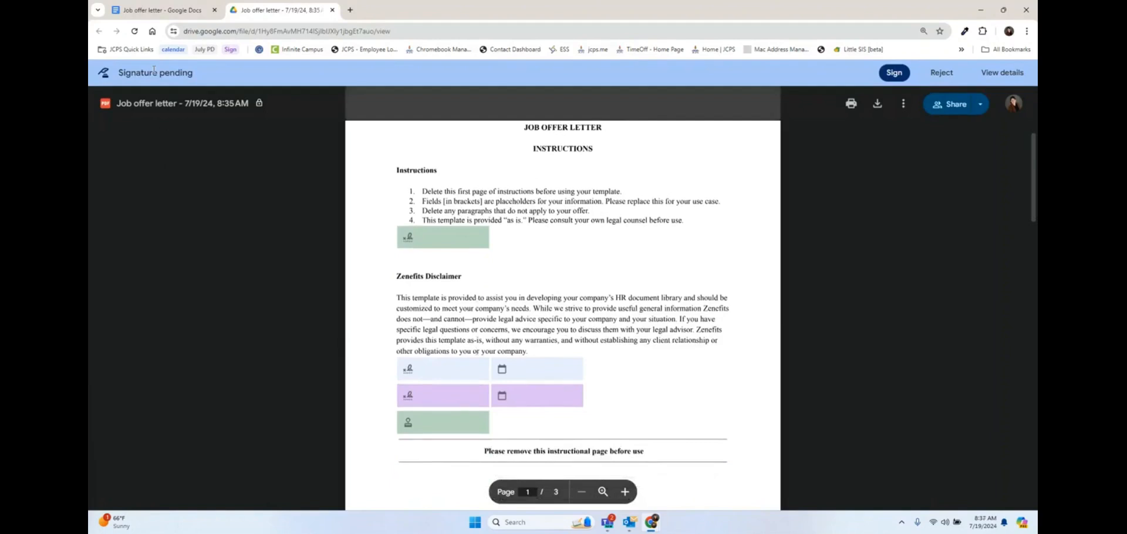
pyautogui.scroll(1, 576, 319)
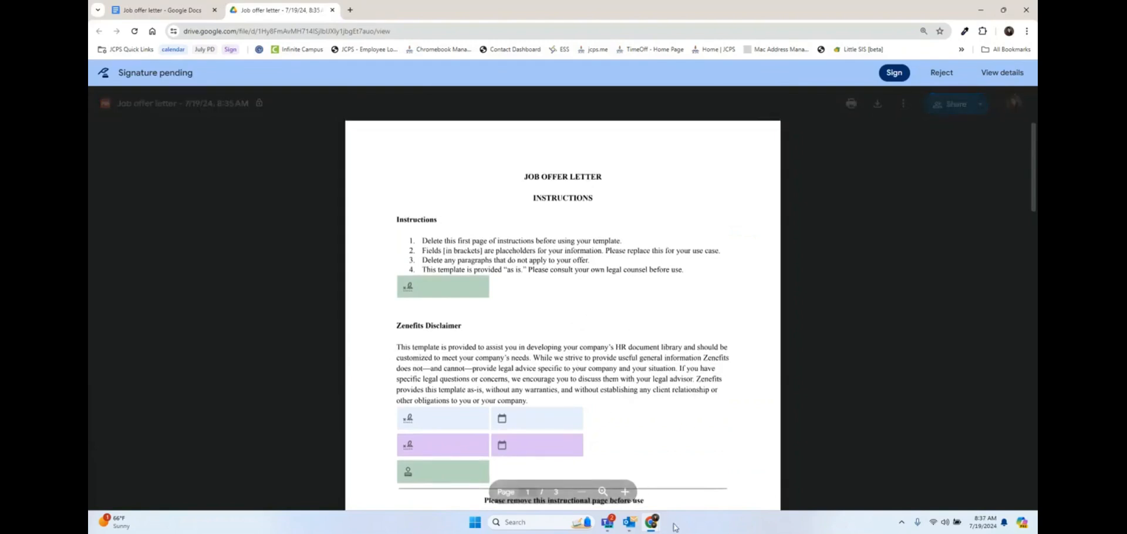
pyautogui.moveTo(649, 530)
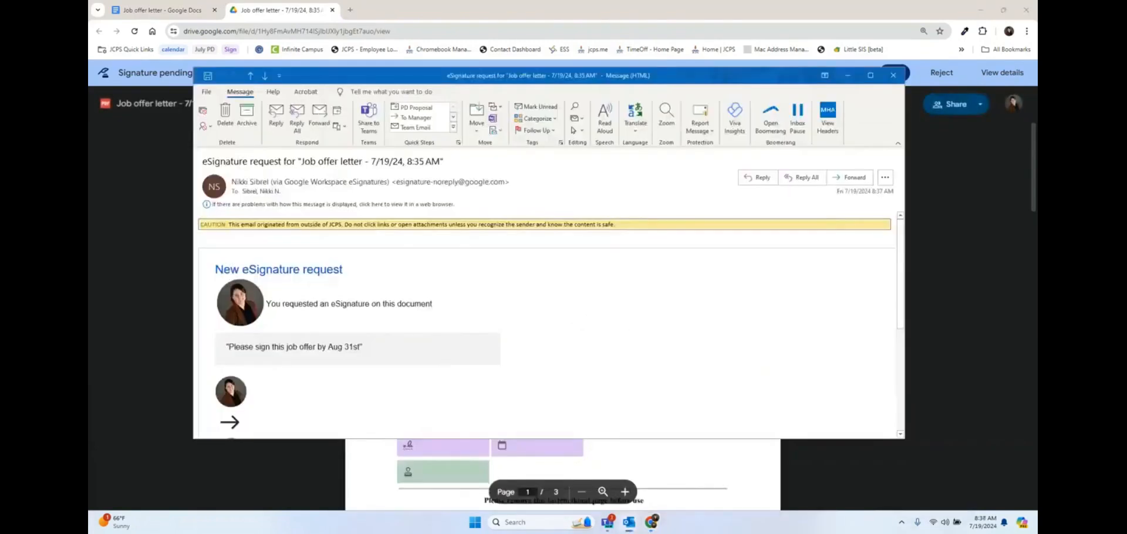
# Step: Launch the job offer letter's signing page from the Outlook email's Open button
pyautogui.scroll(-1, 740, 225)
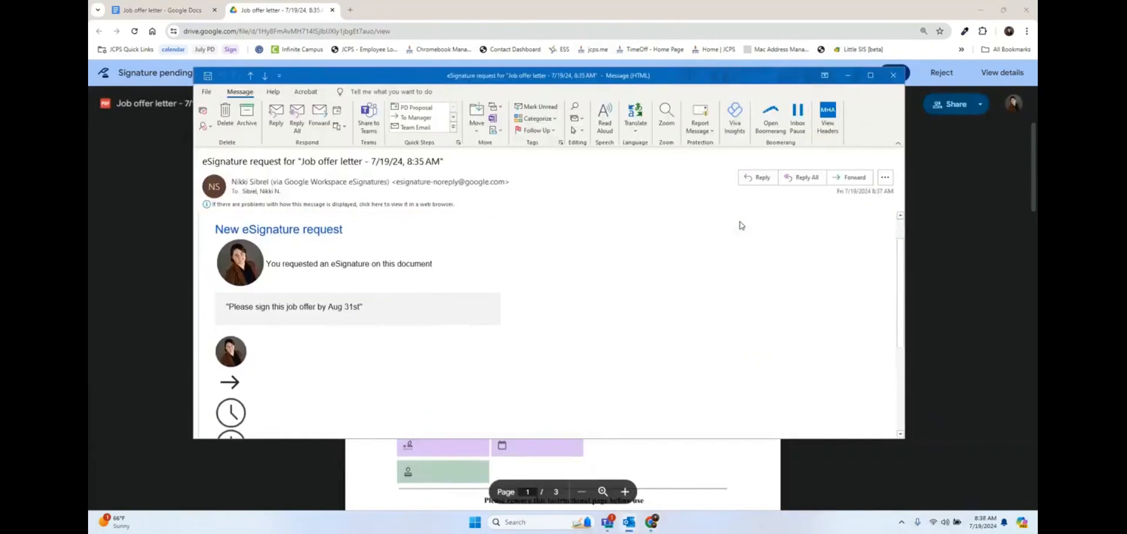
pyautogui.scroll(1, 741, 226)
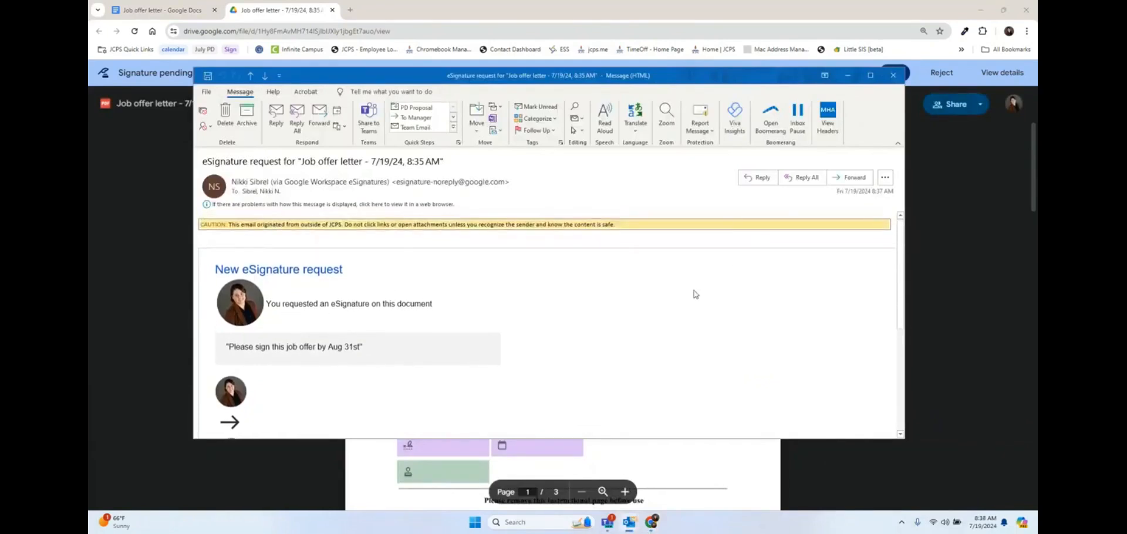
pyautogui.scroll(-5, 694, 294)
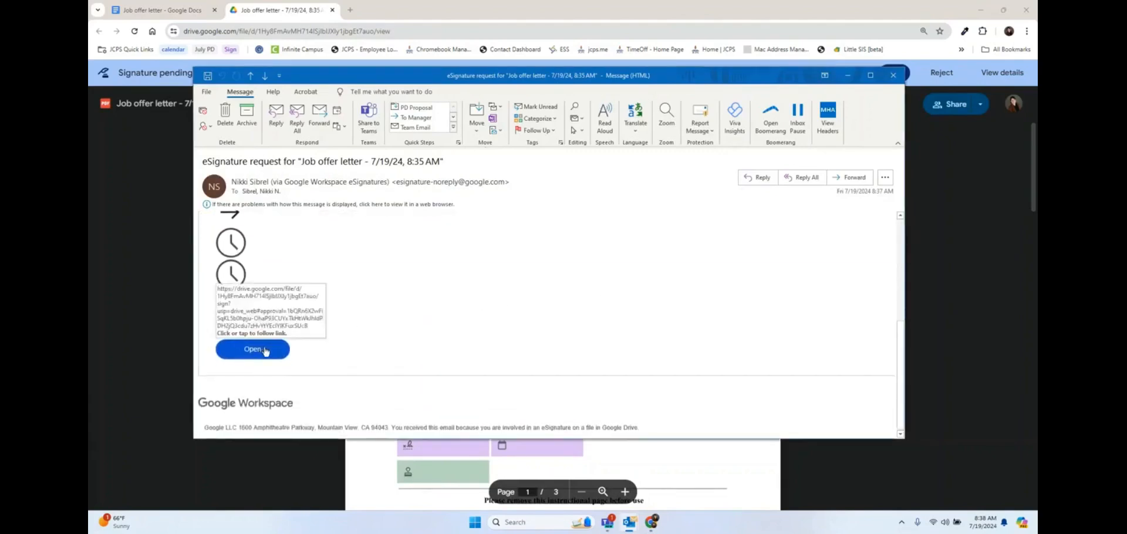
pyautogui.click(265, 351)
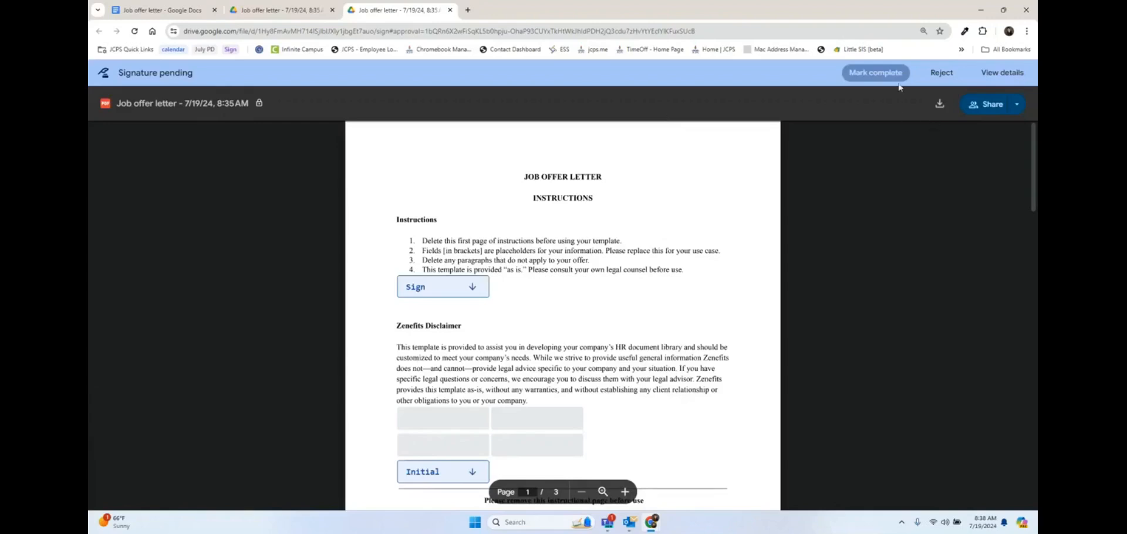
# Step: Start filling the letter's Sign field to bring up the 'Adopt your signature' dialog
pyautogui.click(474, 289)
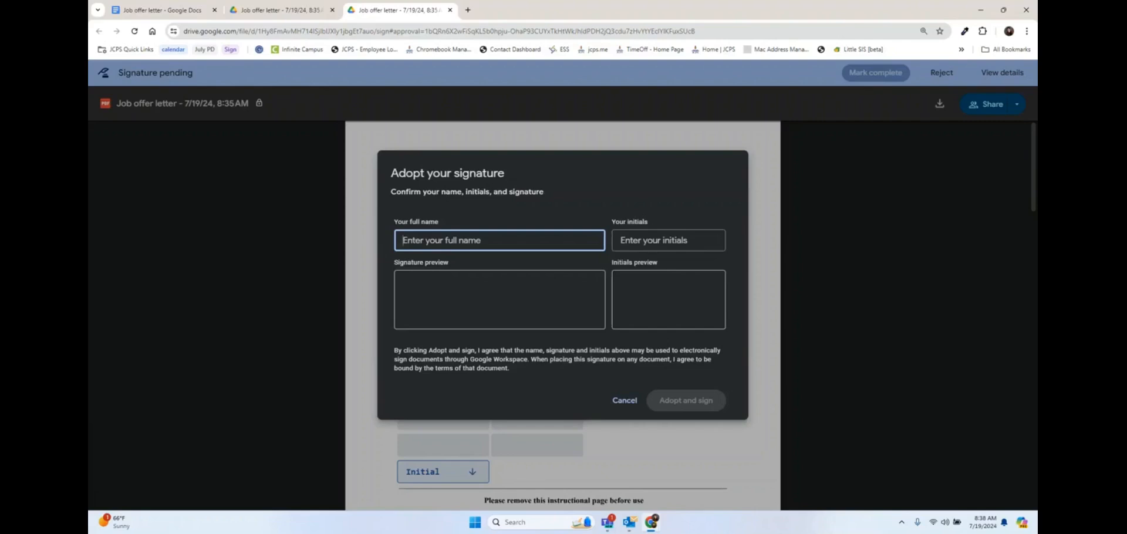
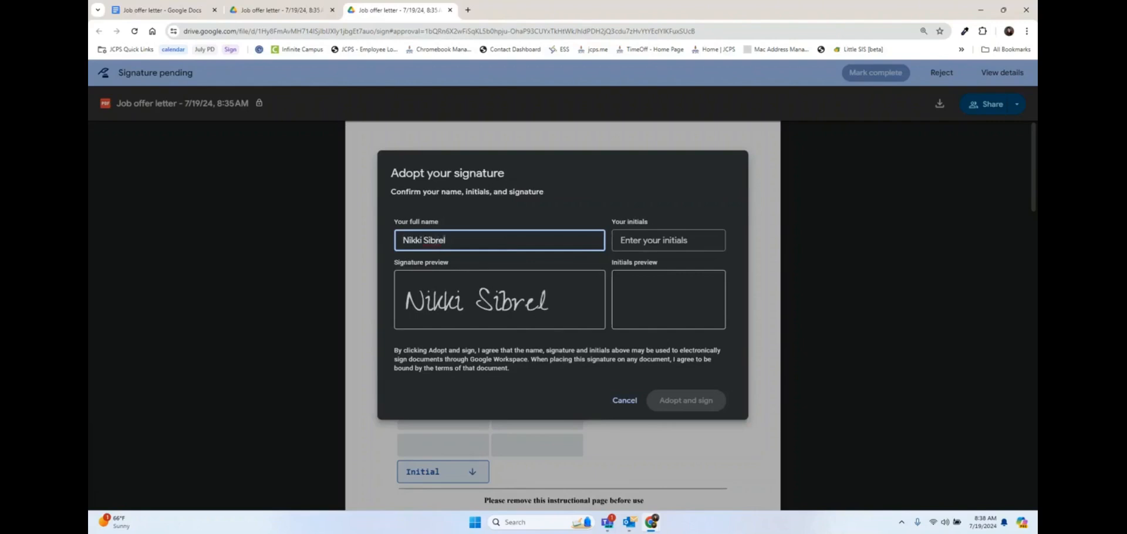
# Step: Enter the signer's full name and initials, then adopt and sign
pyautogui.click(662, 237)
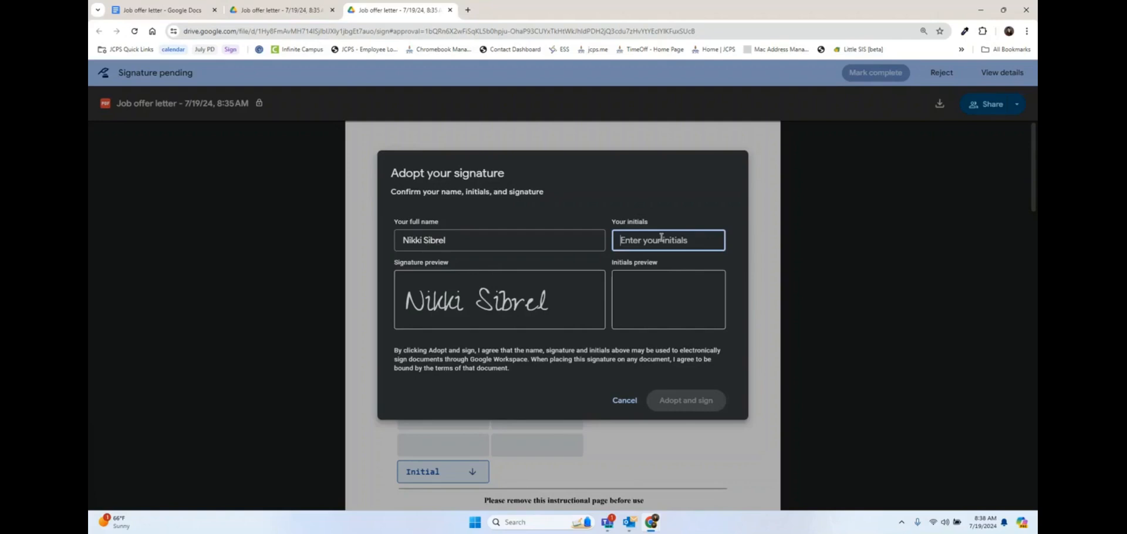
pyautogui.write('NS')
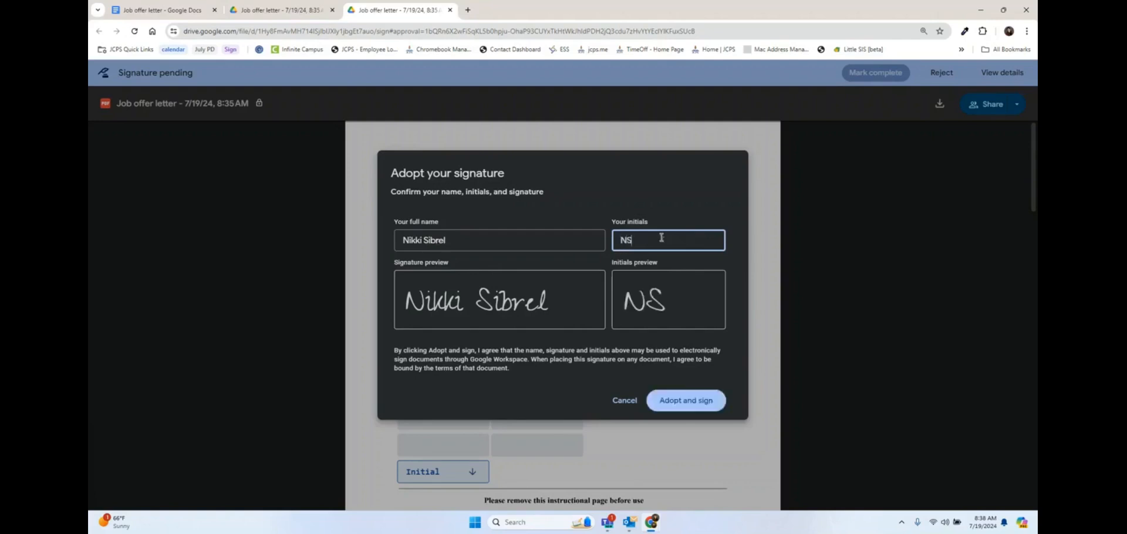
pyautogui.click(670, 404)
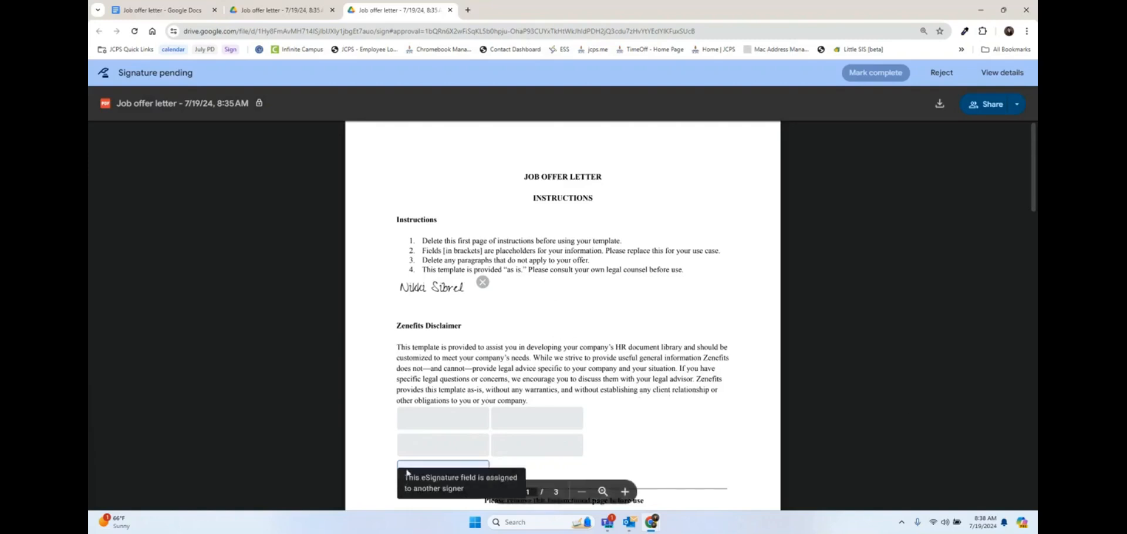
# Step: Place the adopted initials in the letter's Initial field
pyautogui.scroll(-2, 512, 393)
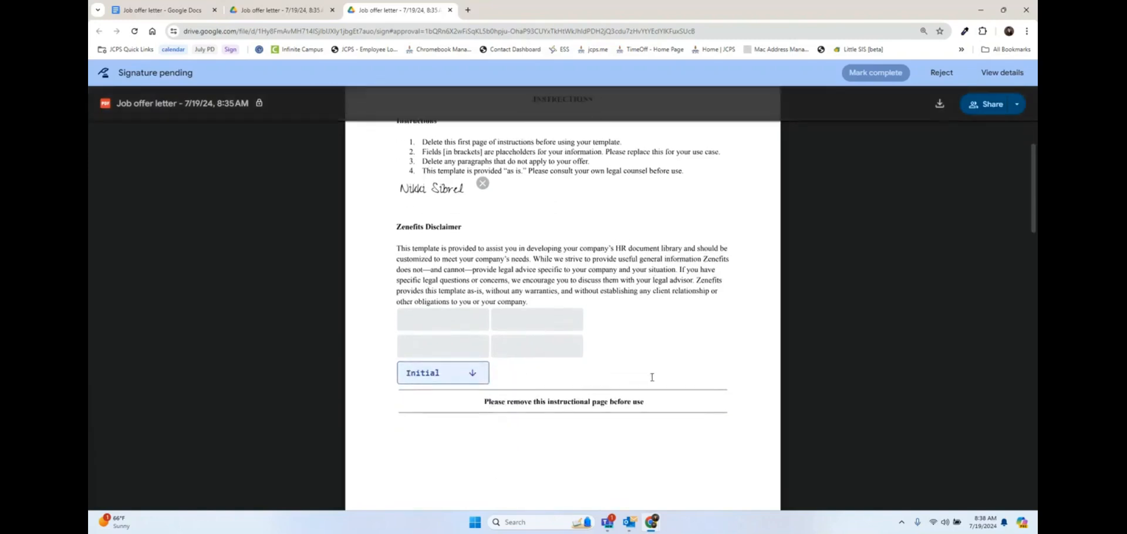
pyautogui.click(469, 376)
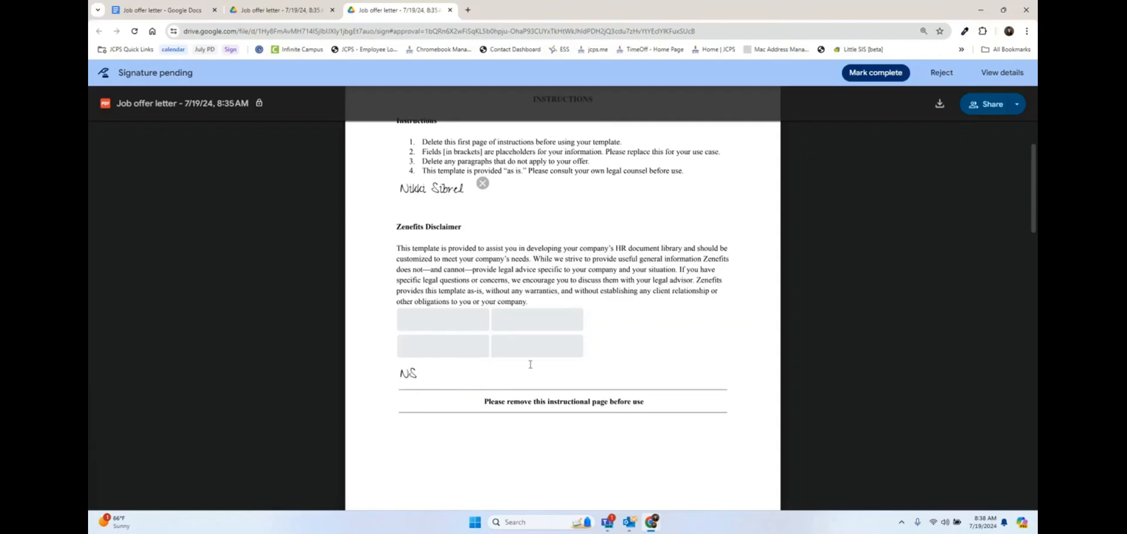
pyautogui.scroll(-8, 605, 359)
pyautogui.scroll(10, 605, 359)
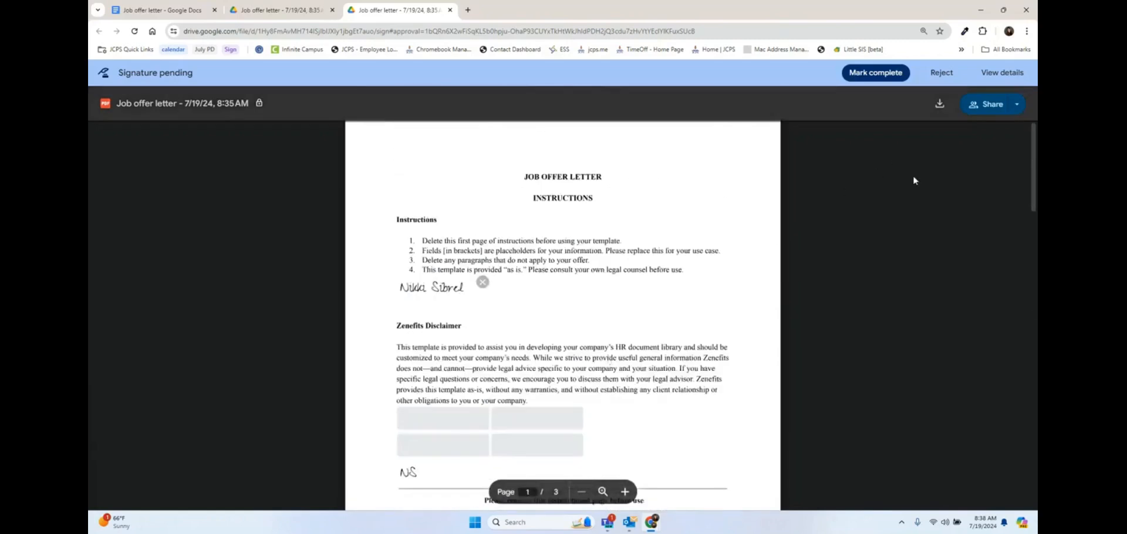
# Step: Mark the signing complete and accept the eSignature Terms of Service
pyautogui.click(876, 72)
pyautogui.click(461, 323)
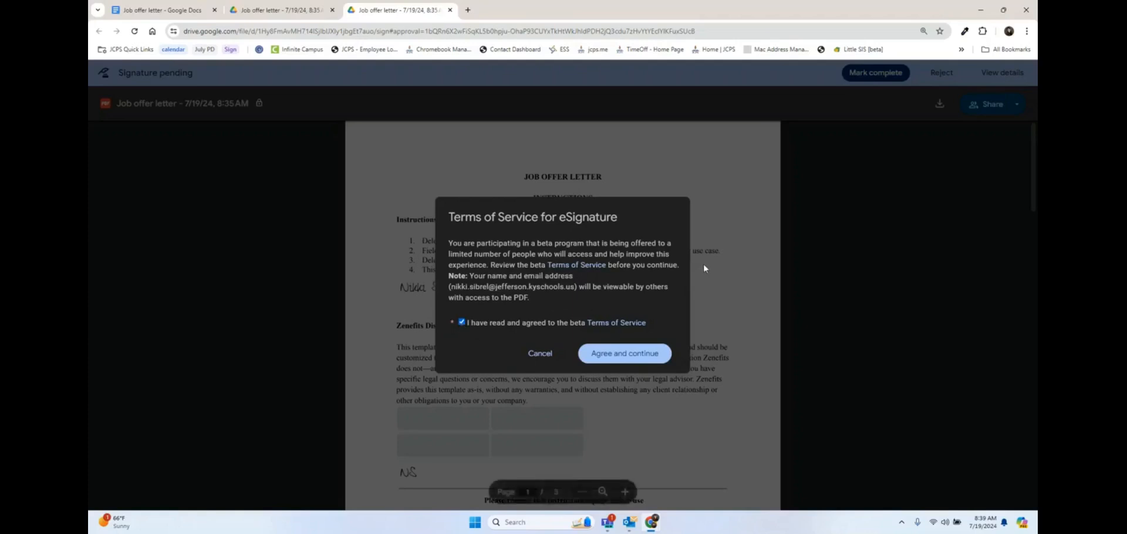
pyautogui.click(614, 356)
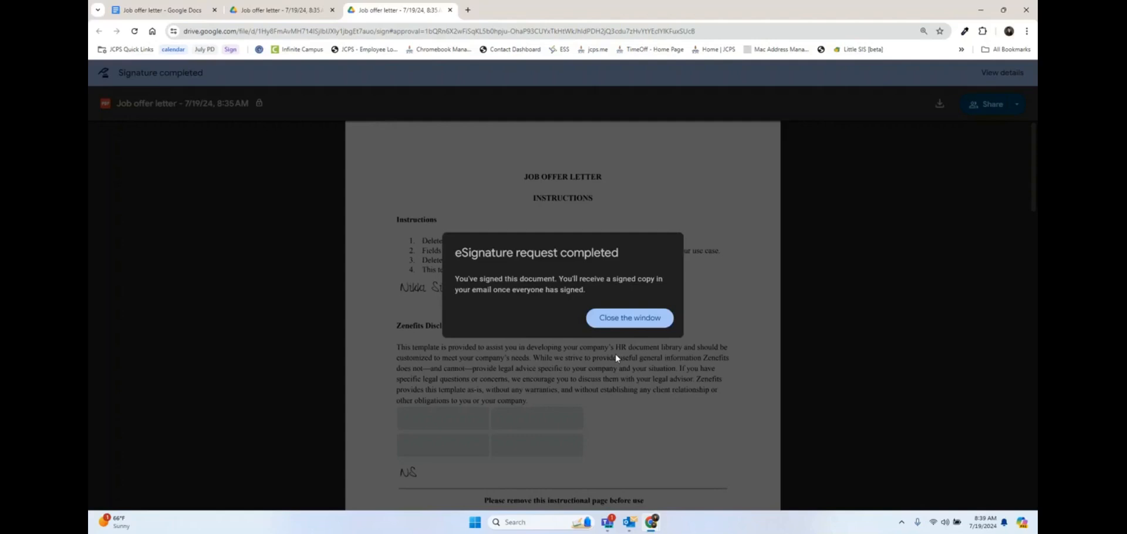
# Step: Close the completed signing tab and return to the Google Docs window
pyautogui.click(626, 325)
pyautogui.scroll(-3, 625, 322)
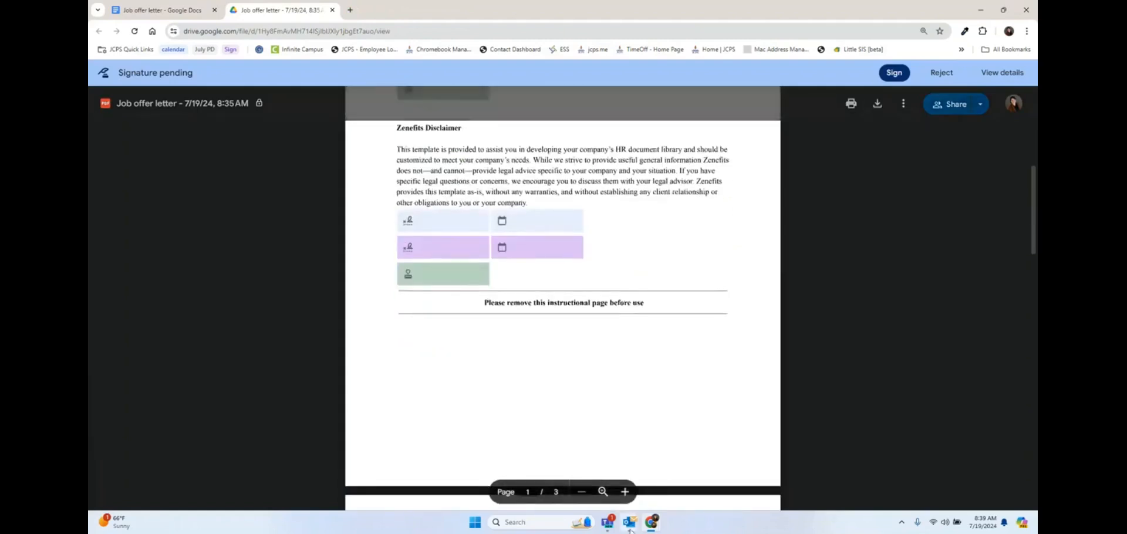
pyautogui.moveTo(652, 522)
pyautogui.click(582, 464)
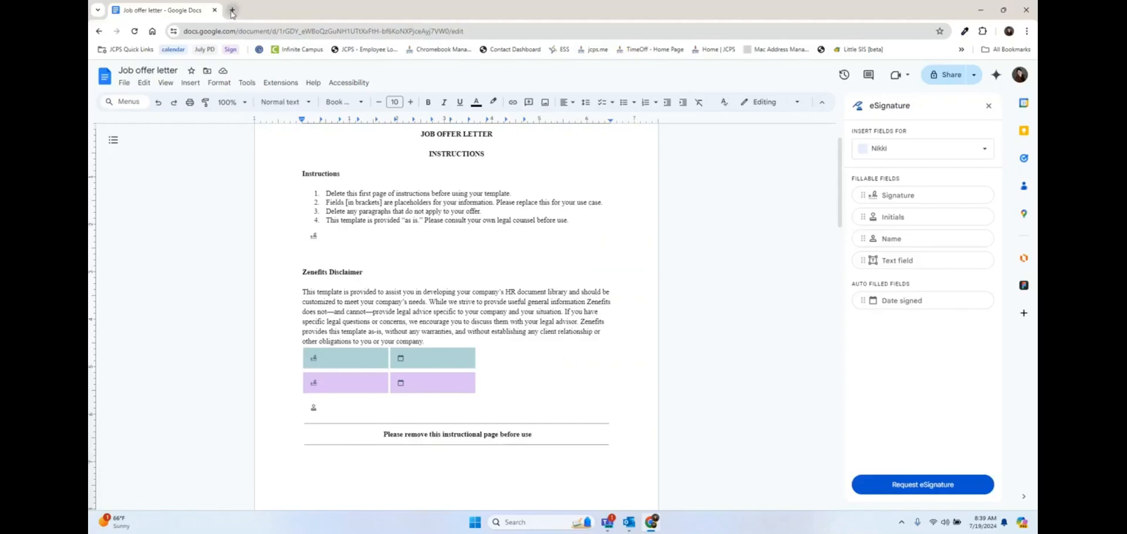
# Step: Go to Google Drive in a new tab and preview the signed 'Job offer letter' PDF
pyautogui.click(233, 10)
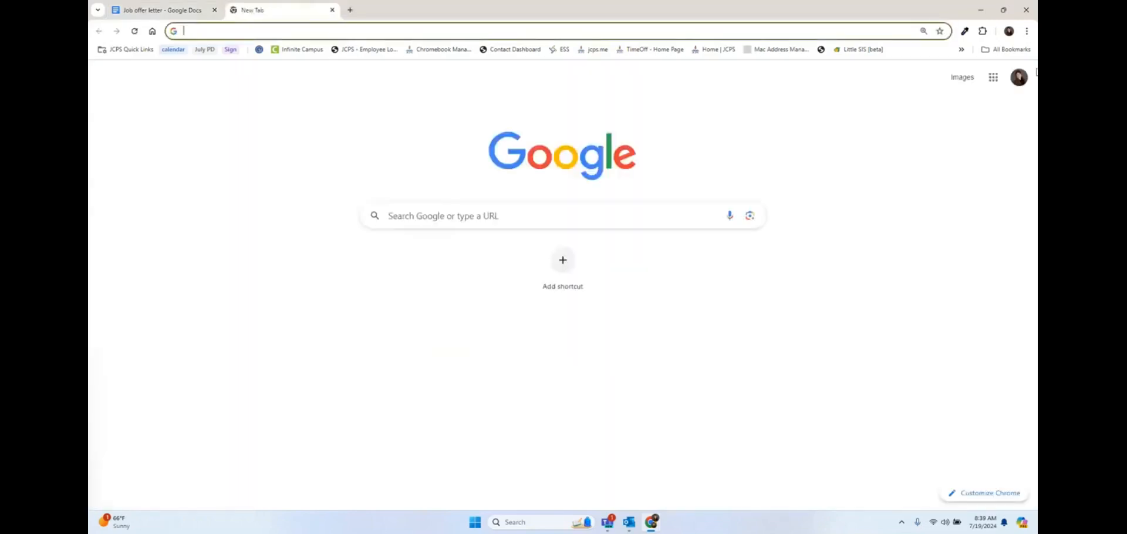
pyautogui.click(994, 77)
pyautogui.click(934, 141)
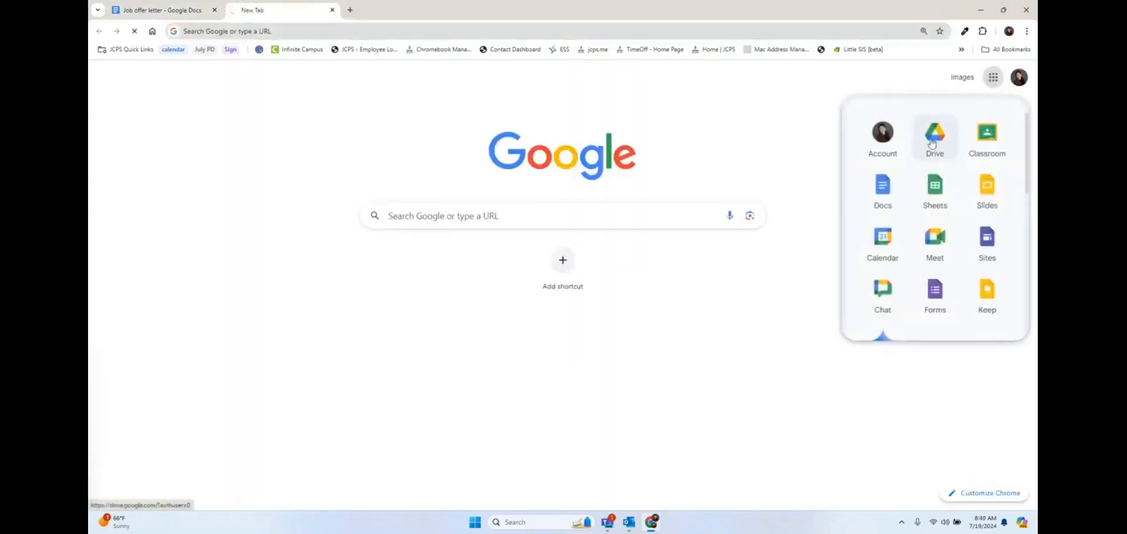
pyautogui.doubleClick(292, 250)
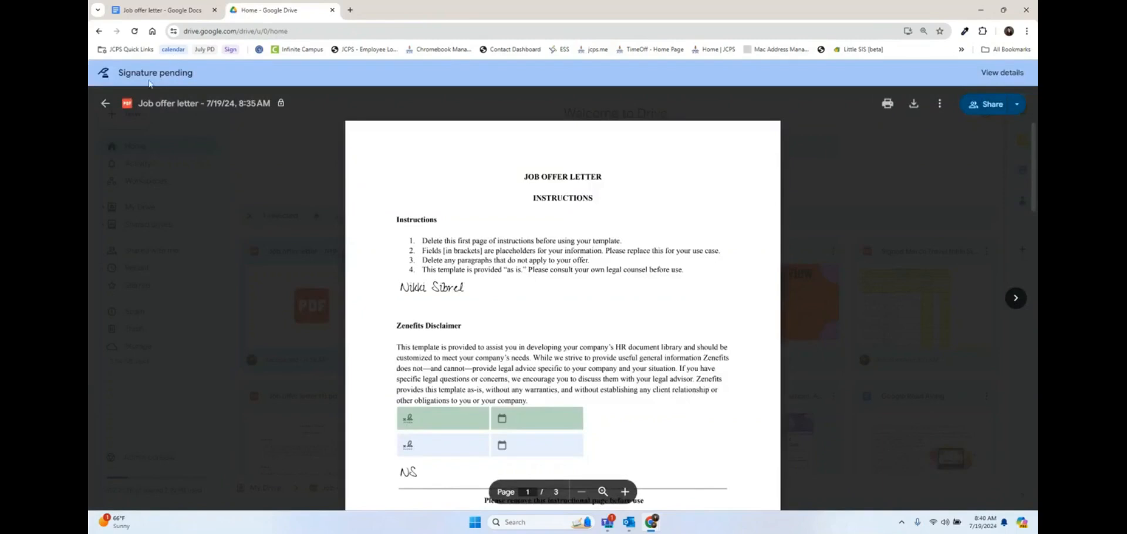
pyautogui.scroll(-1, 399, 302)
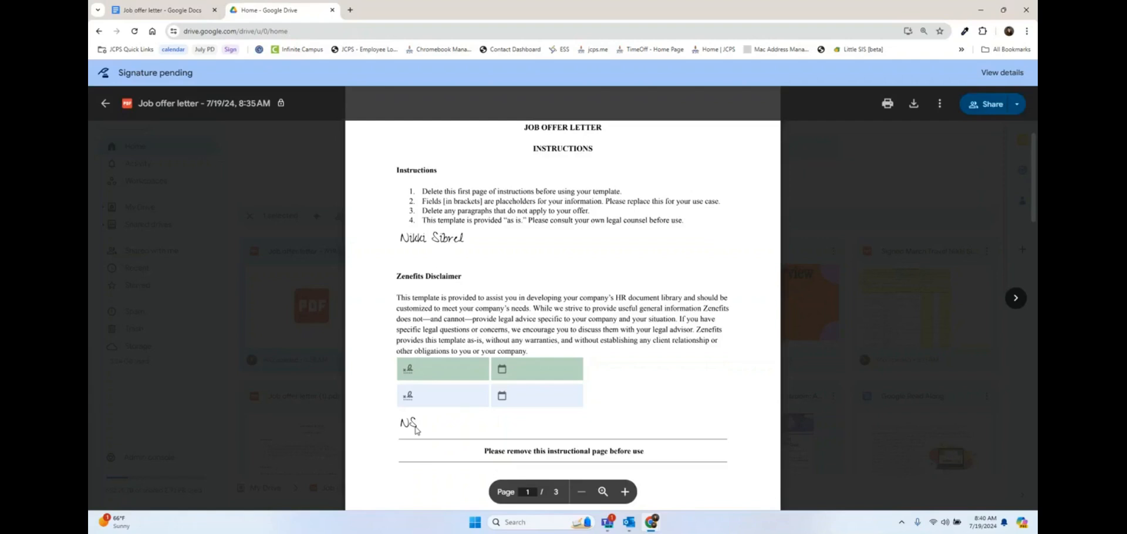
# Step: Move the Job offer letter PDF into the 'Team Documents' shared drive, confirming the ownership change
pyautogui.click(988, 104)
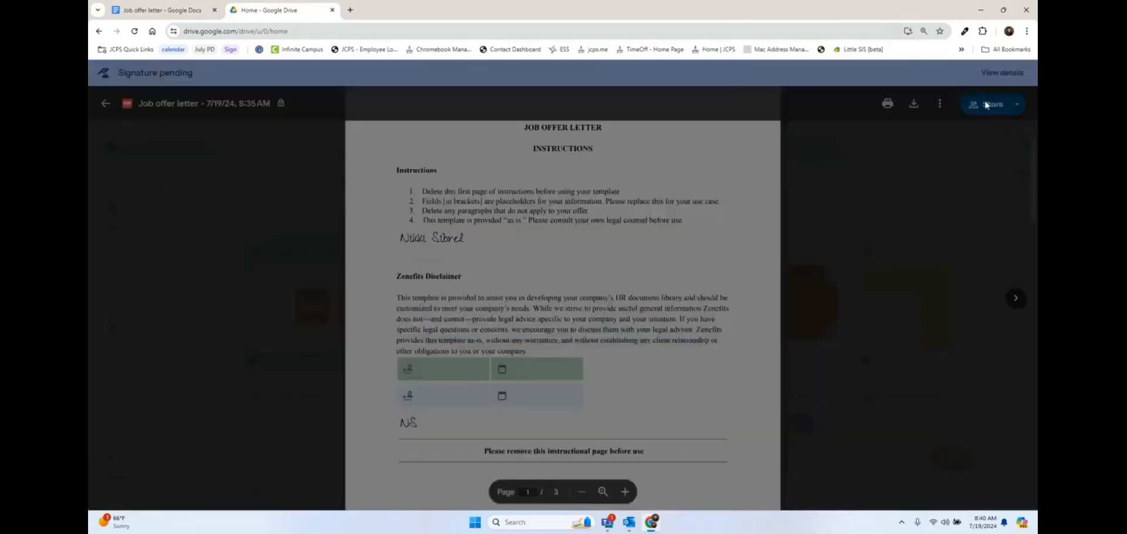
pyautogui.click(931, 235)
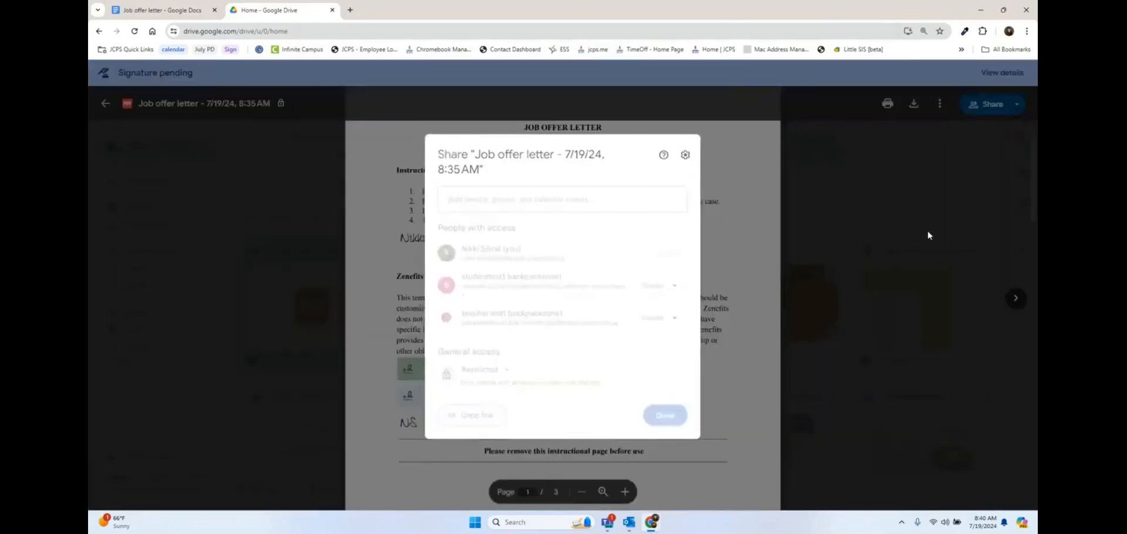
pyautogui.click(940, 105)
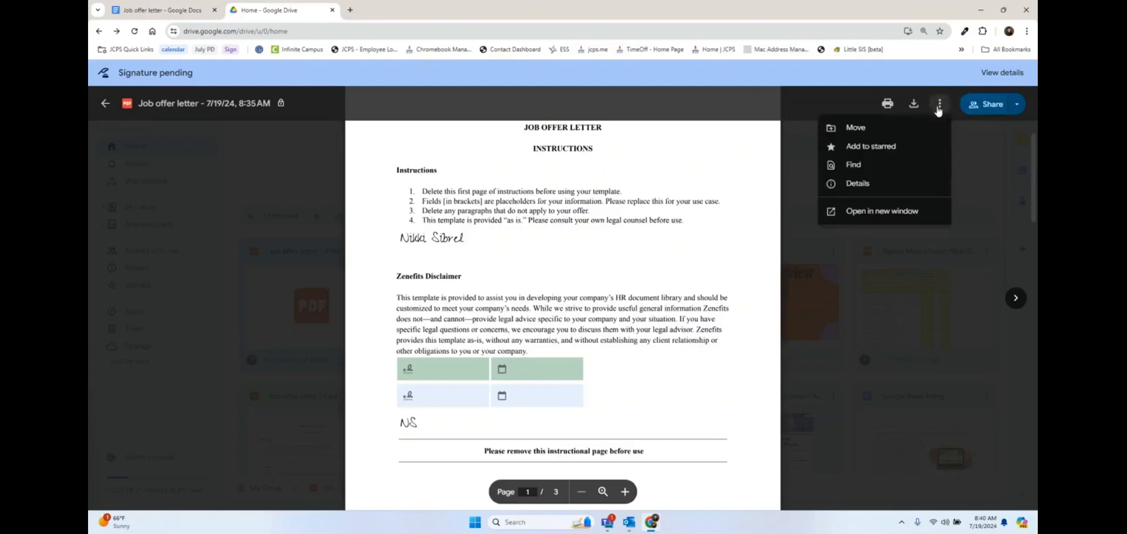
pyautogui.click(884, 127)
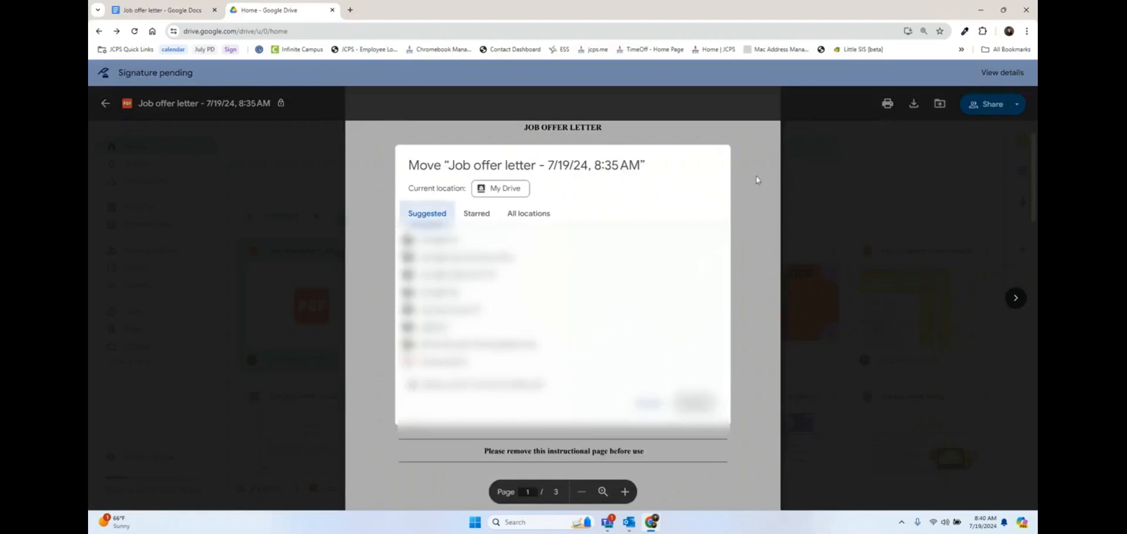
pyautogui.click(525, 218)
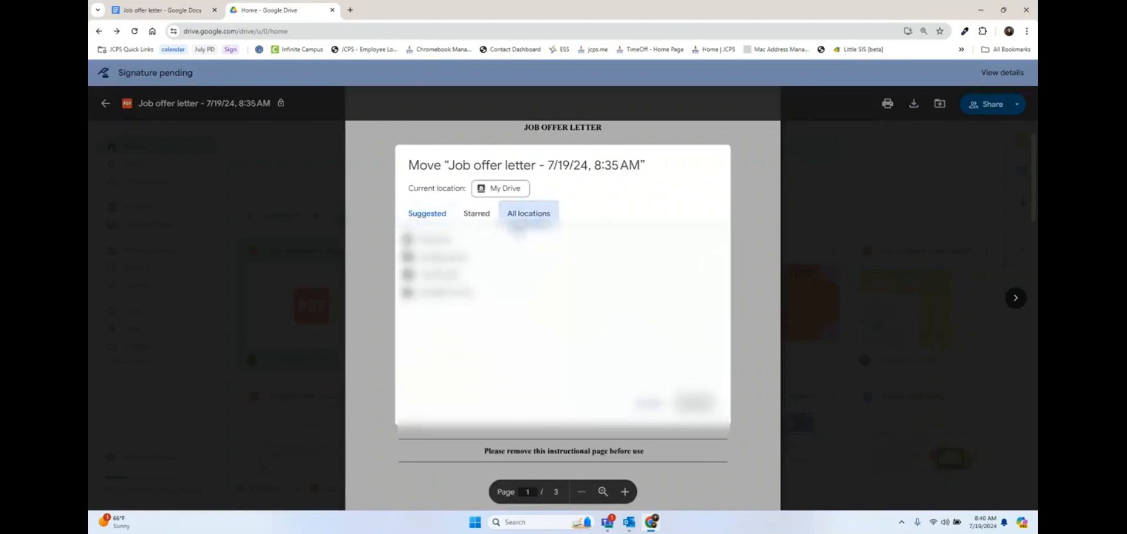
pyautogui.click(451, 254)
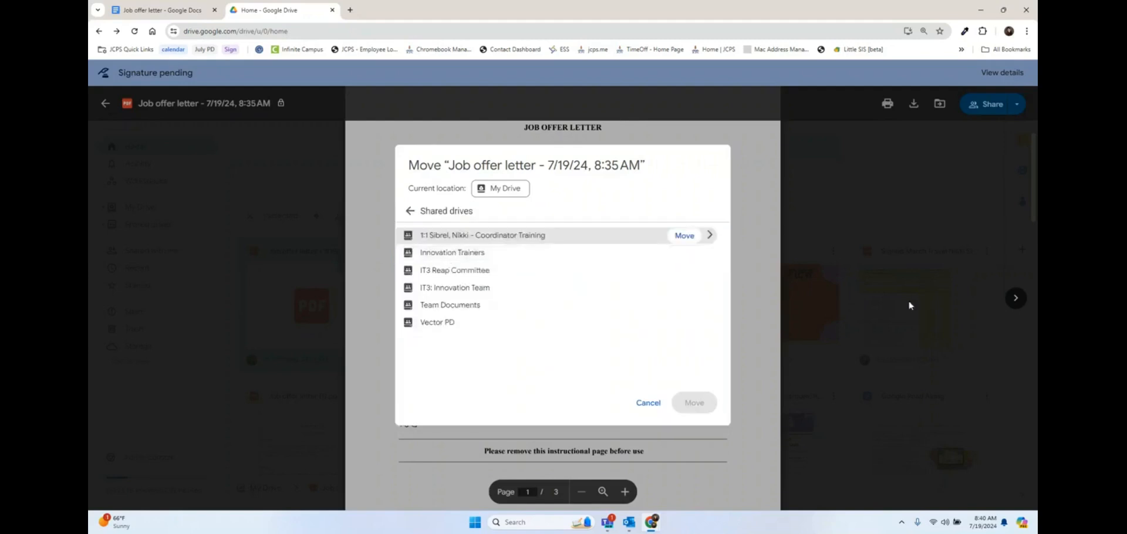
pyautogui.click(486, 308)
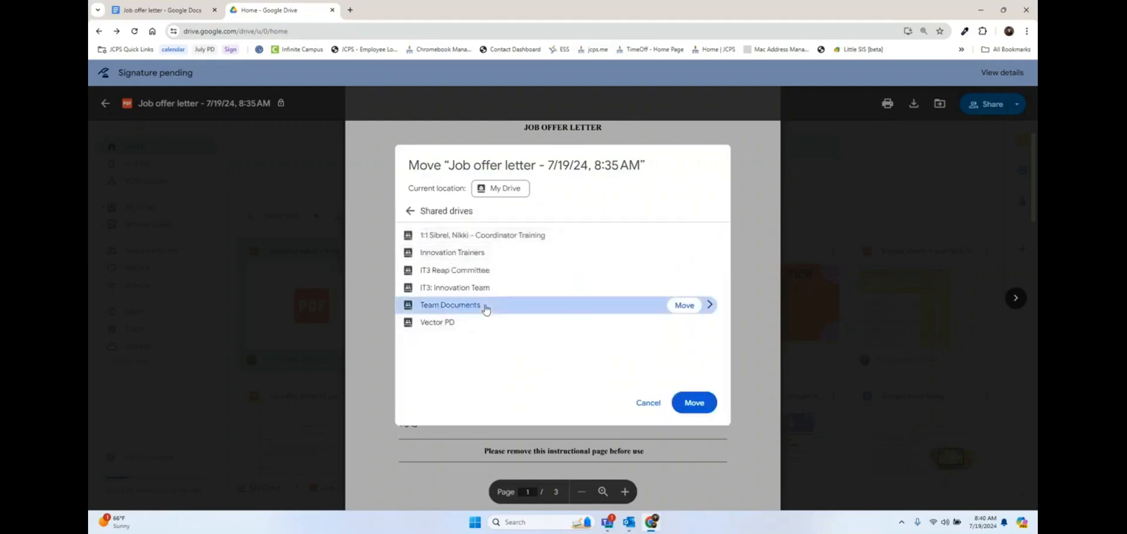
pyautogui.click(685, 305)
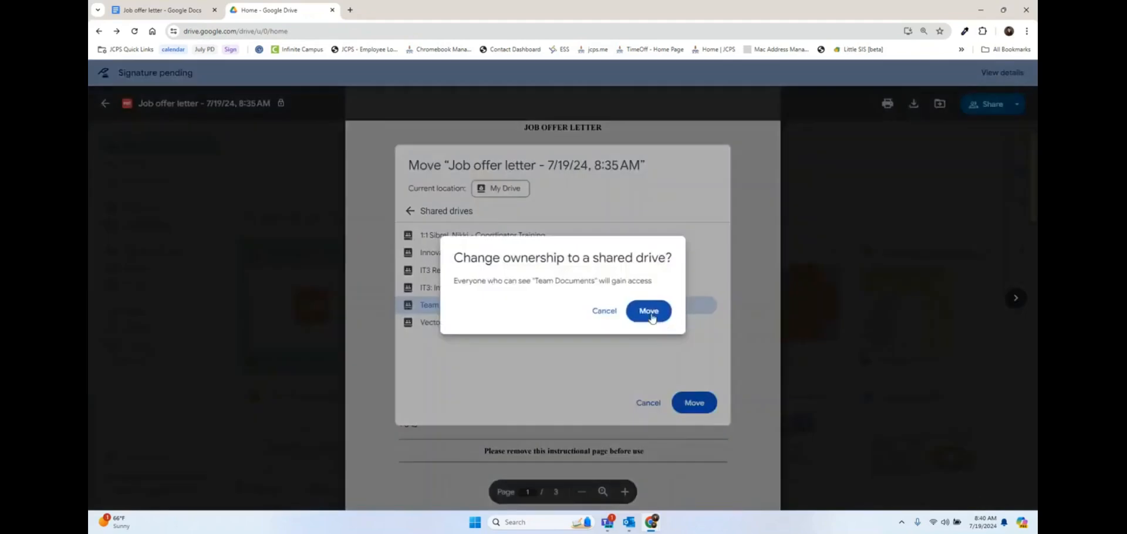
pyautogui.click(654, 316)
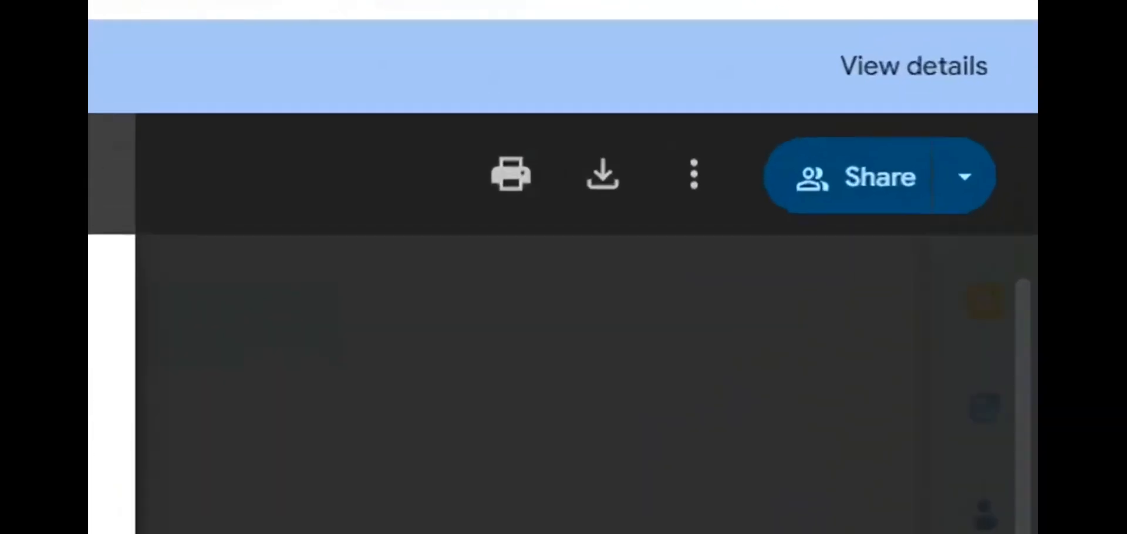
# Step: Cancel the letter's eSignature request with the message 'no longer needed' and close the details panel
pyautogui.click(878, 69)
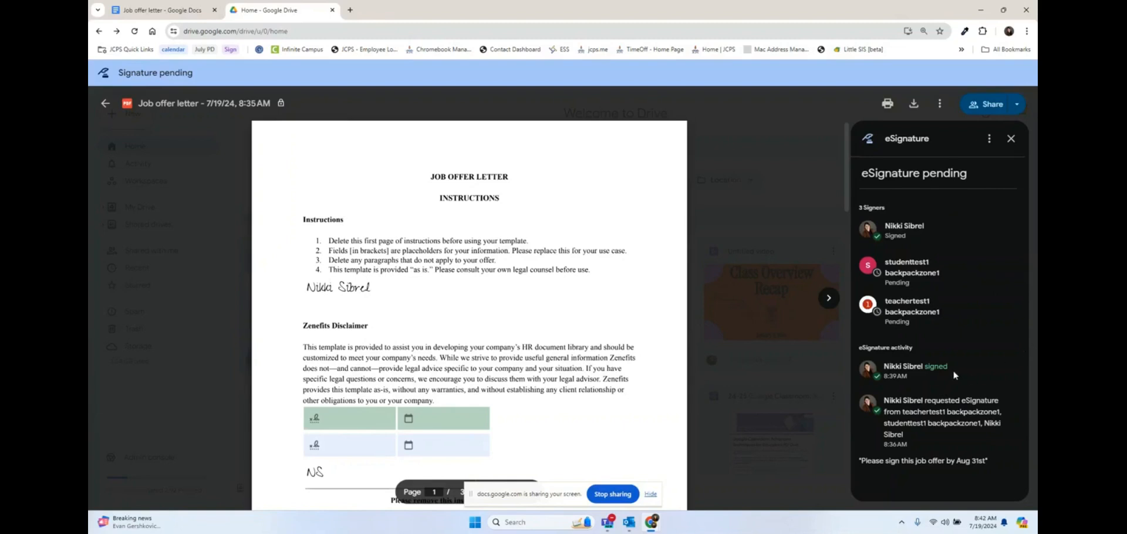
pyautogui.click(990, 139)
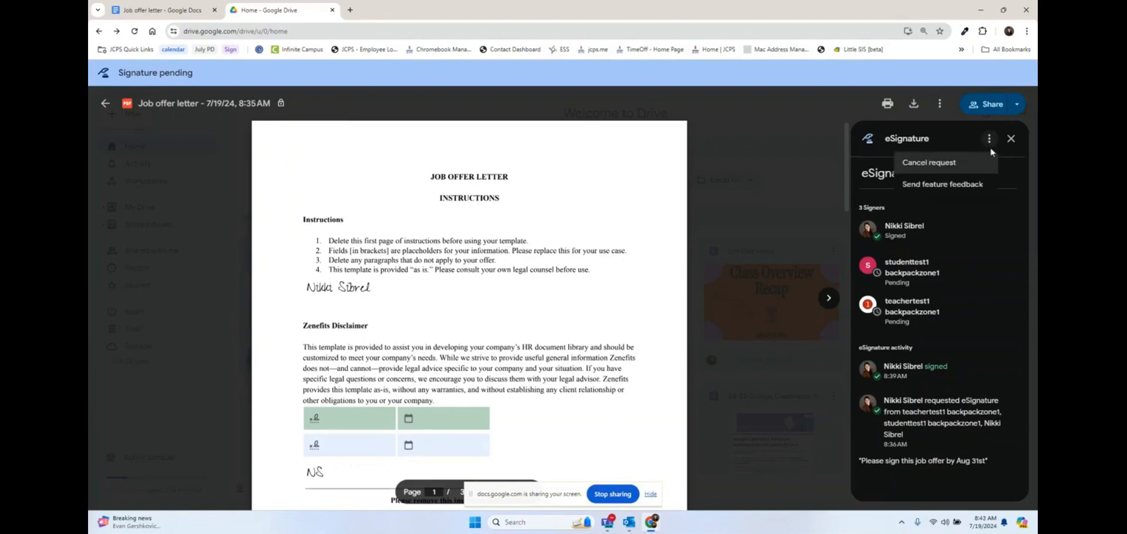
pyautogui.click(933, 159)
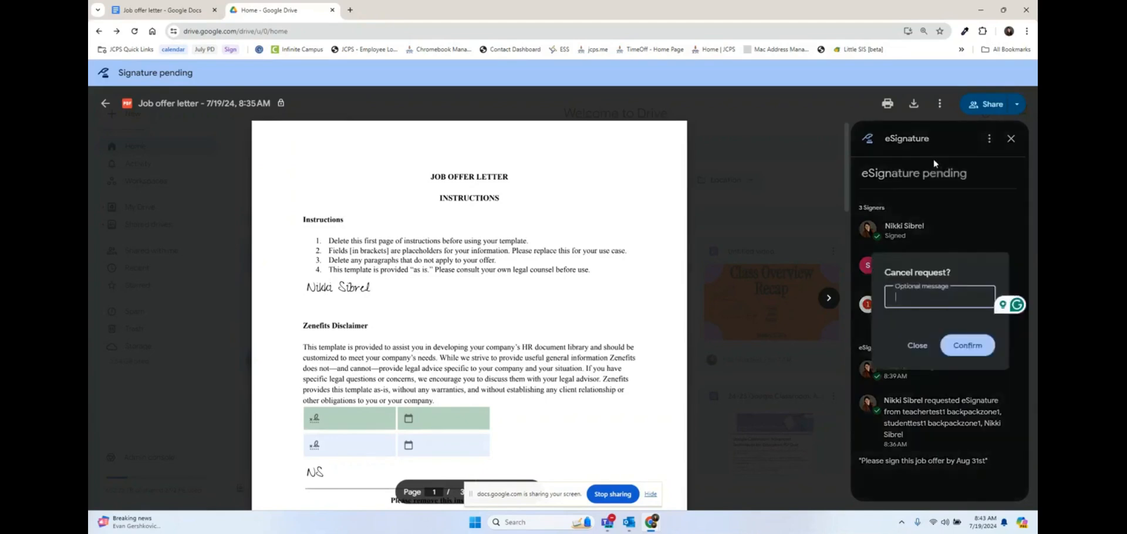
pyautogui.write('no longer needed')
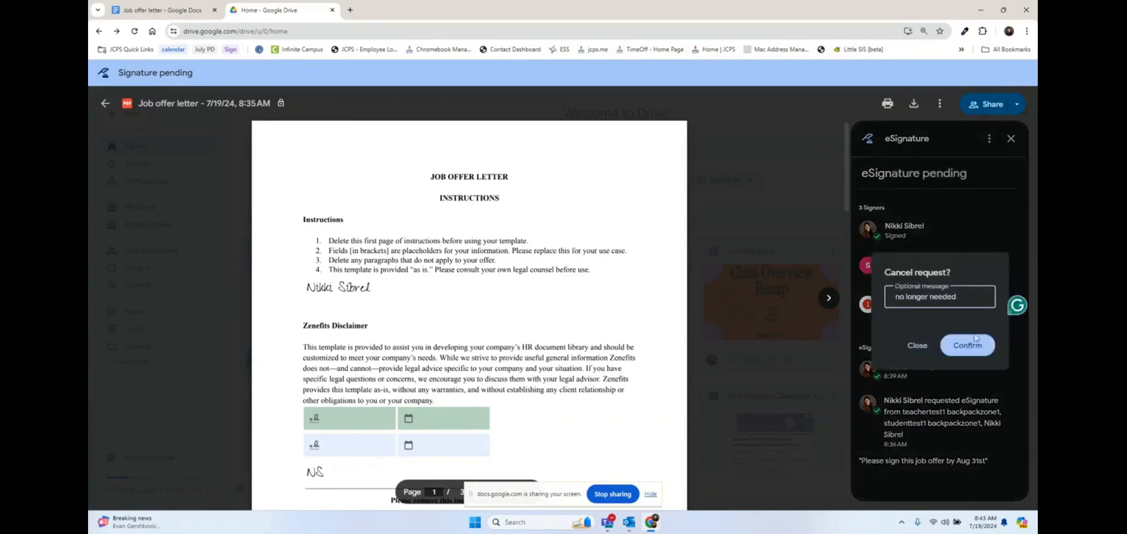
pyautogui.click(975, 346)
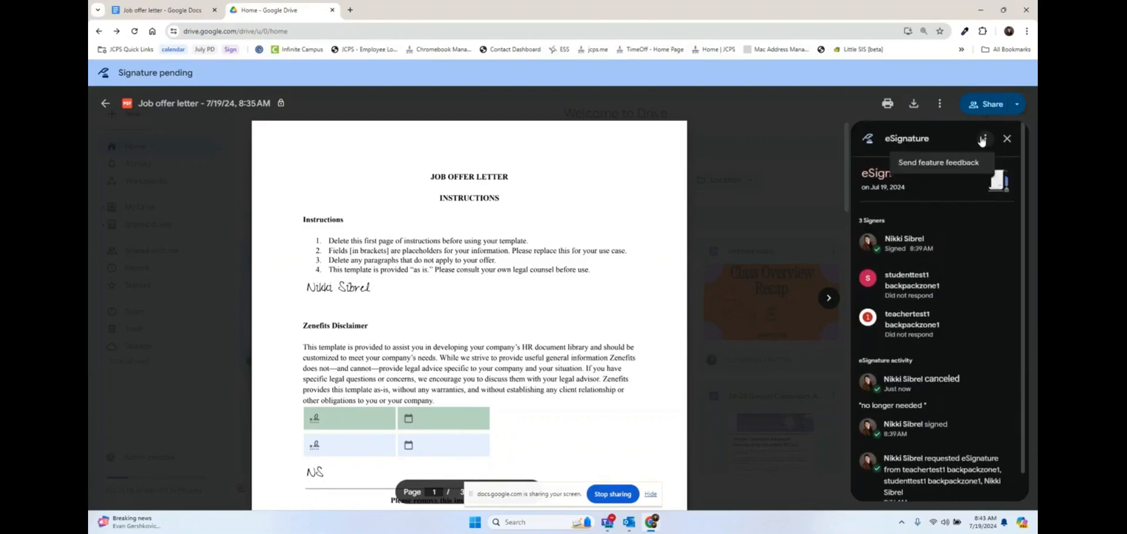
pyautogui.click(1007, 140)
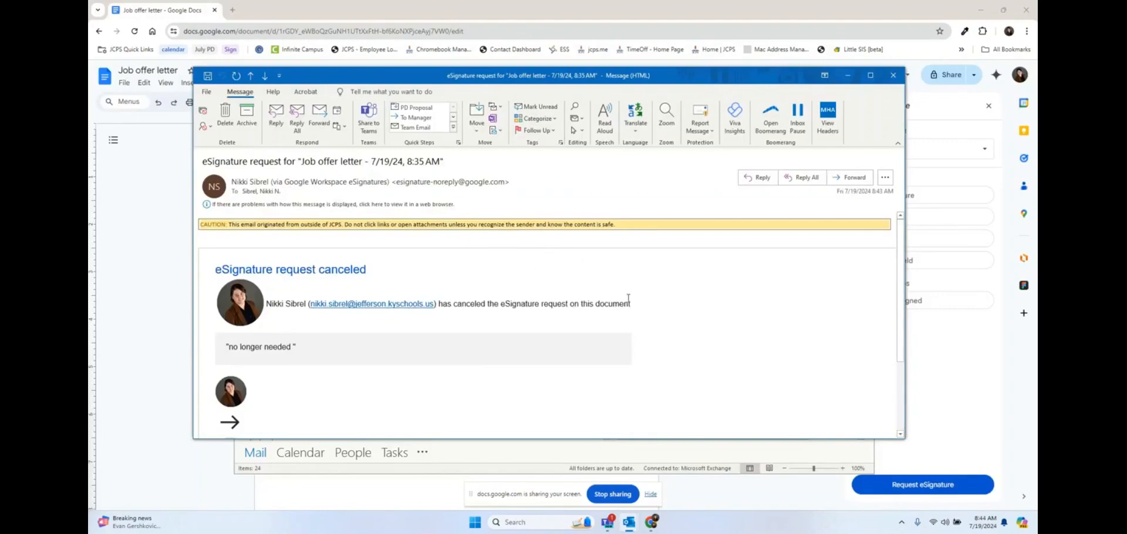
pyautogui.scroll(-1, 628, 299)
pyautogui.scroll(1, 628, 299)
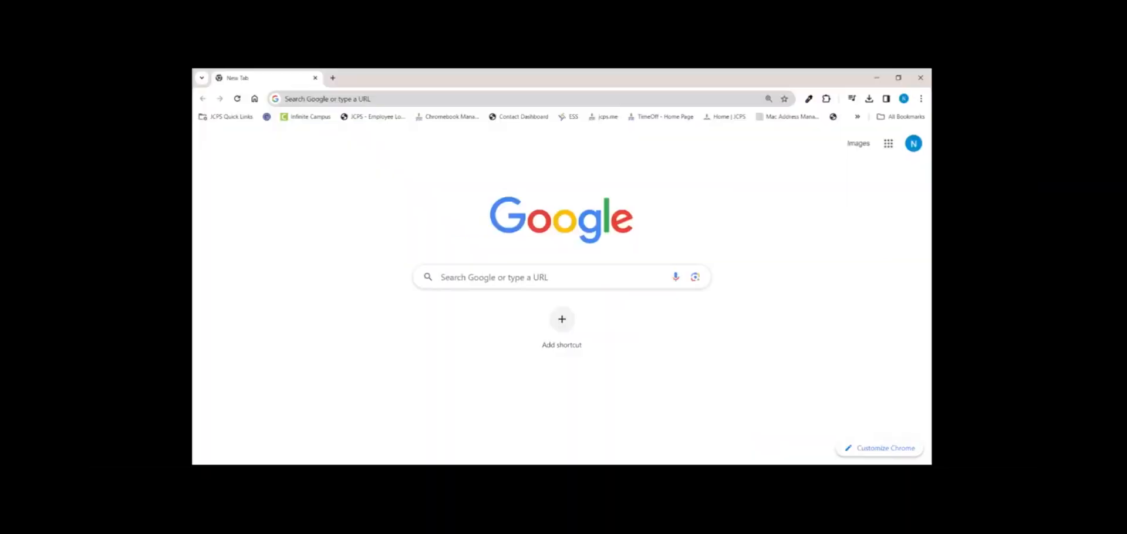
pyautogui.click(519, 98)
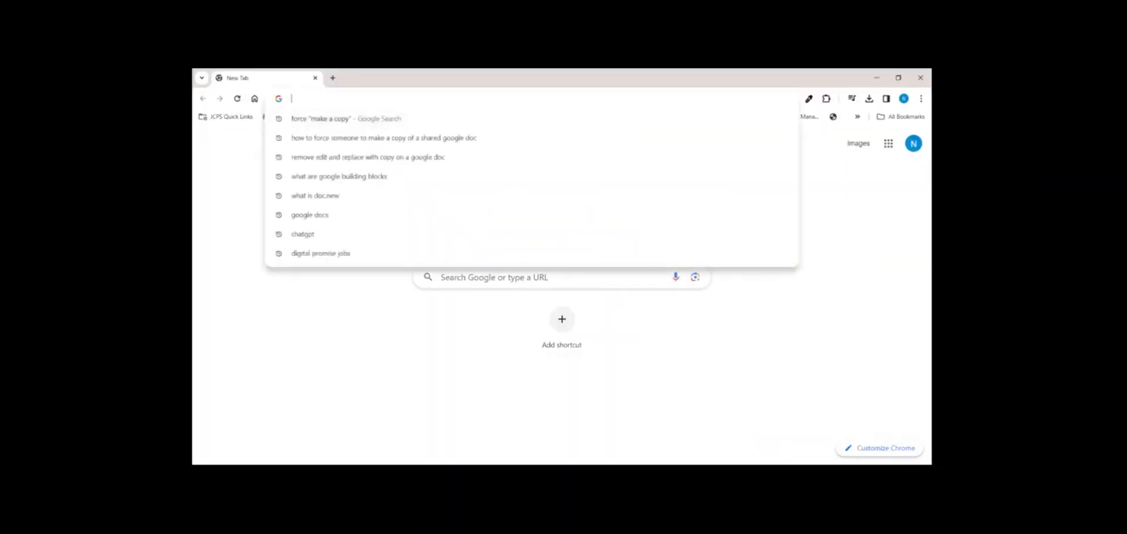
# Step: Visit jcps.me/tlc, view Google For Education, then open JCPS Digital Learning from JCPS Quick Links
pyautogui.write('jcps')
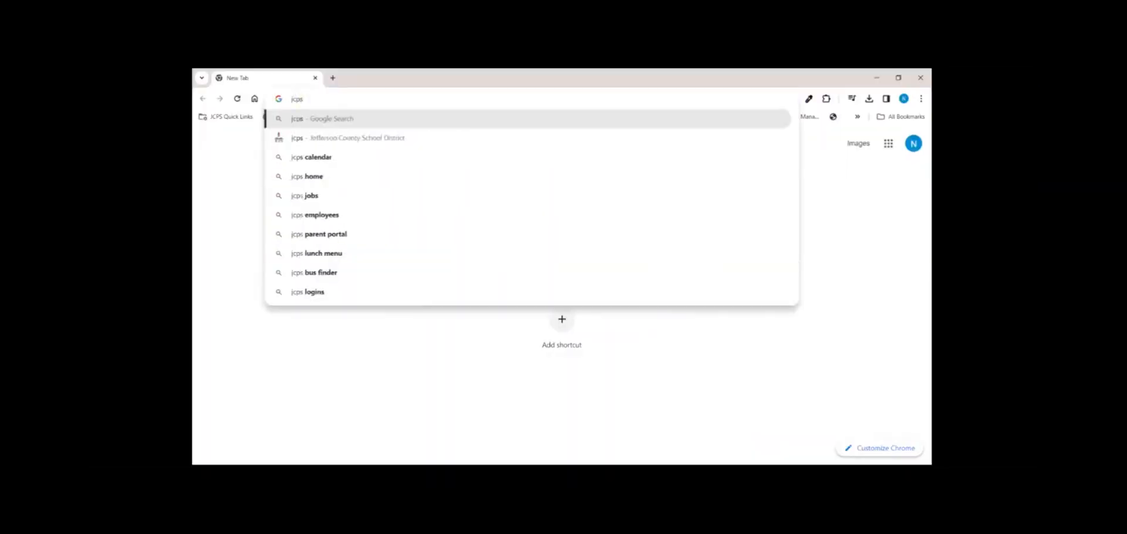
pyautogui.write('.me')
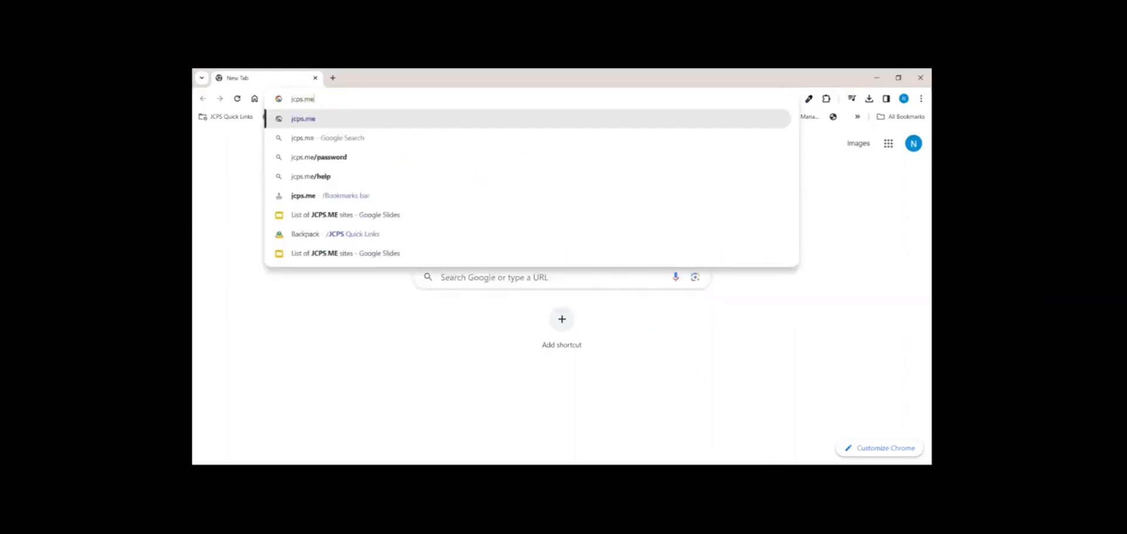
pyautogui.write('/tlc')
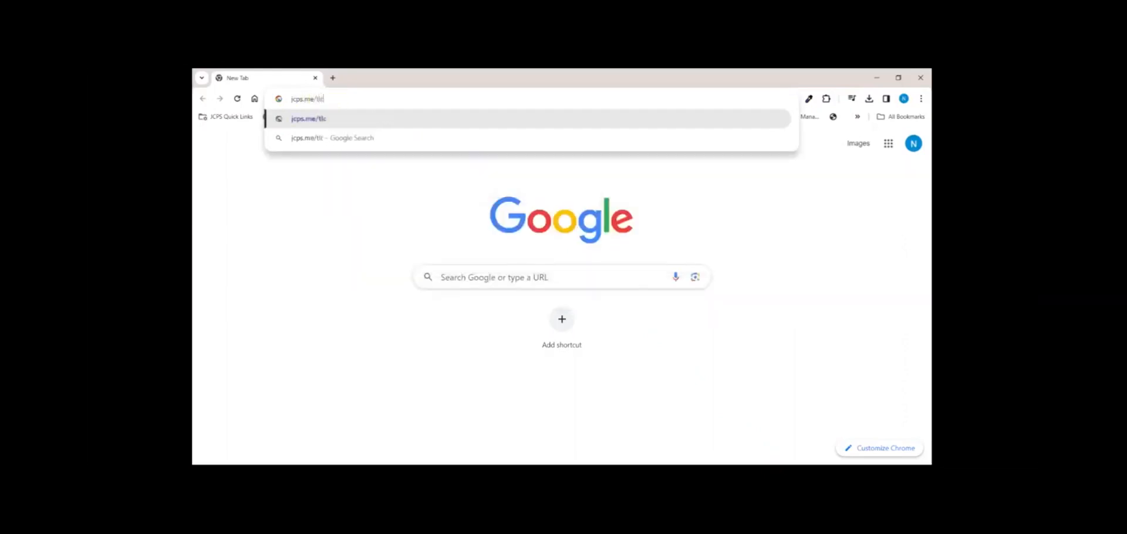
pyautogui.press('Return')
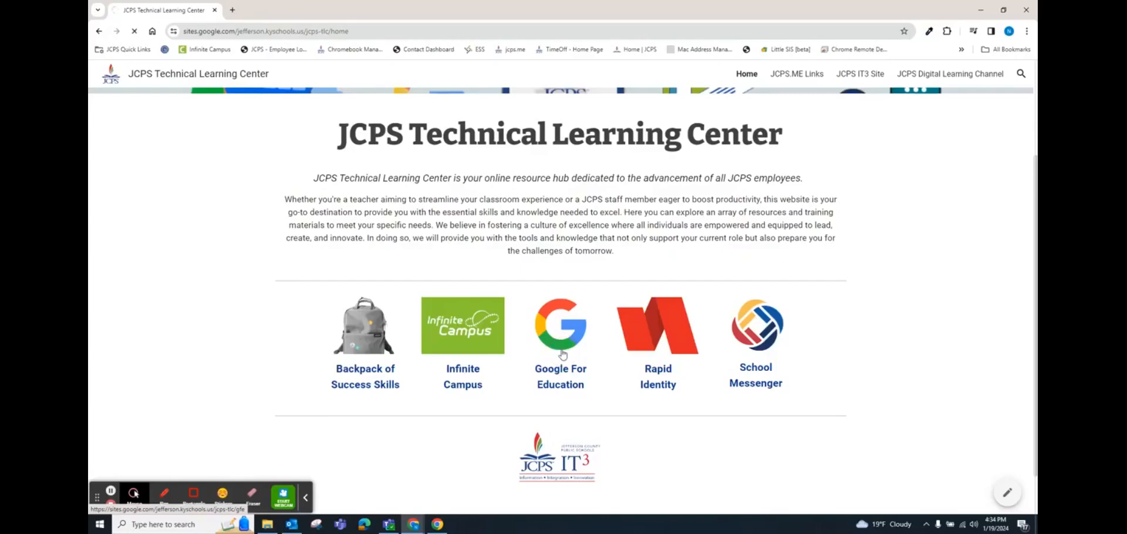
pyautogui.click(563, 352)
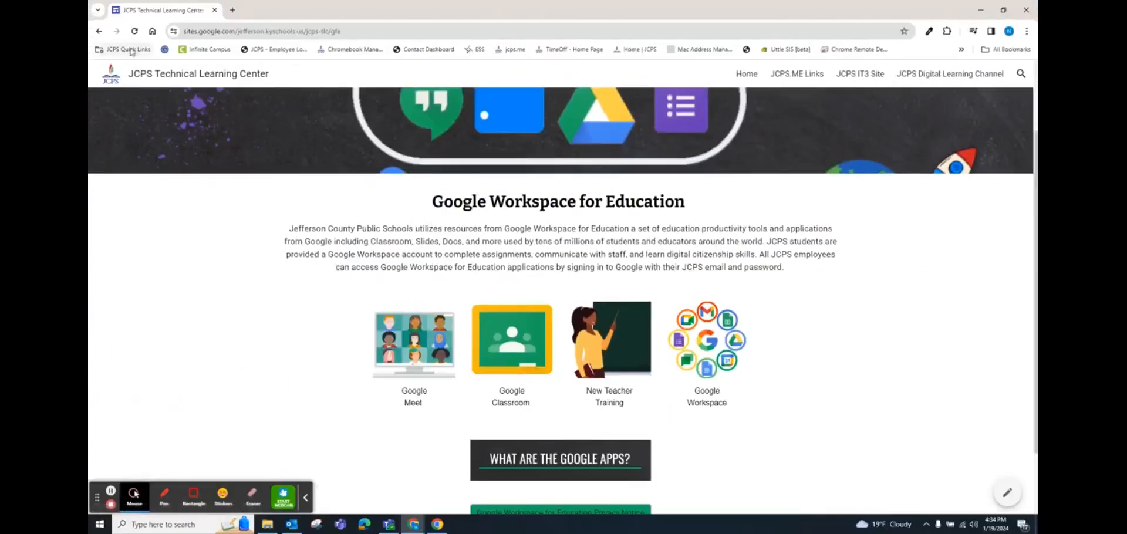
pyautogui.click(125, 52)
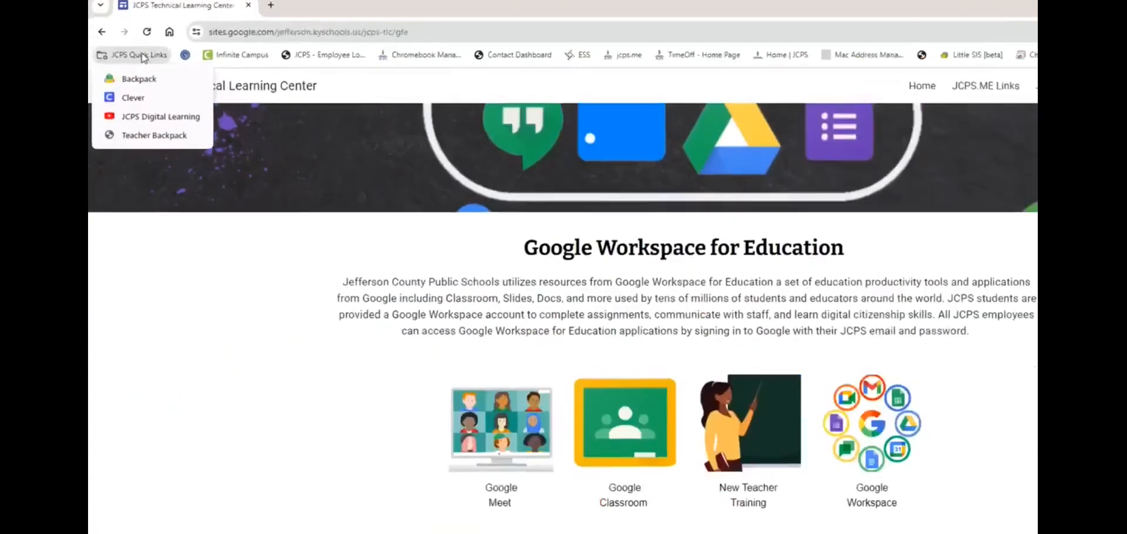
pyautogui.click(155, 119)
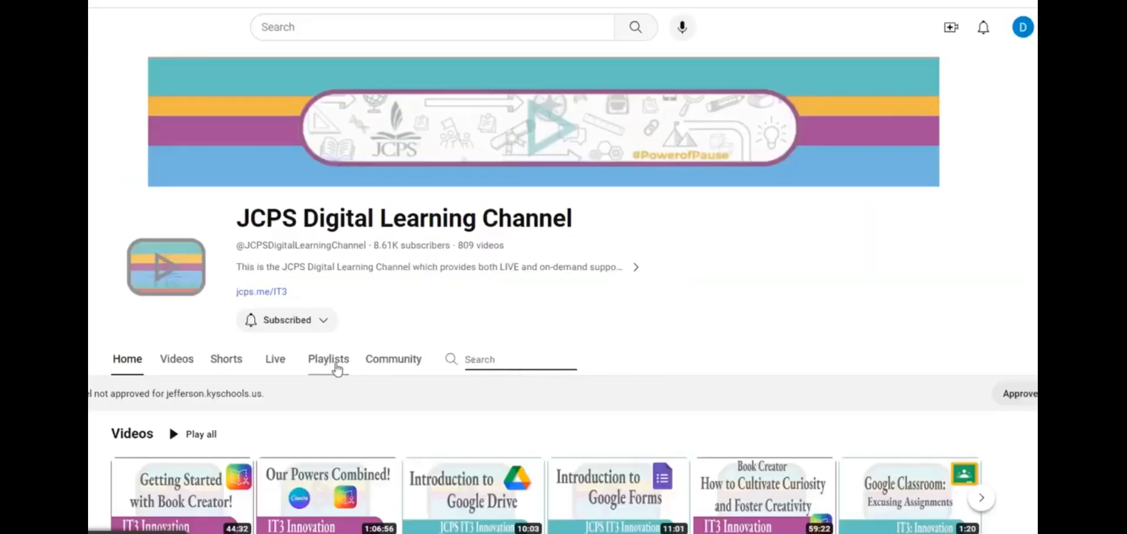
# Step: Browse the channel's Playlists, then search the channel for 'classroom' and scroll the results
pyautogui.click(337, 370)
pyautogui.scroll(-3, 535, 338)
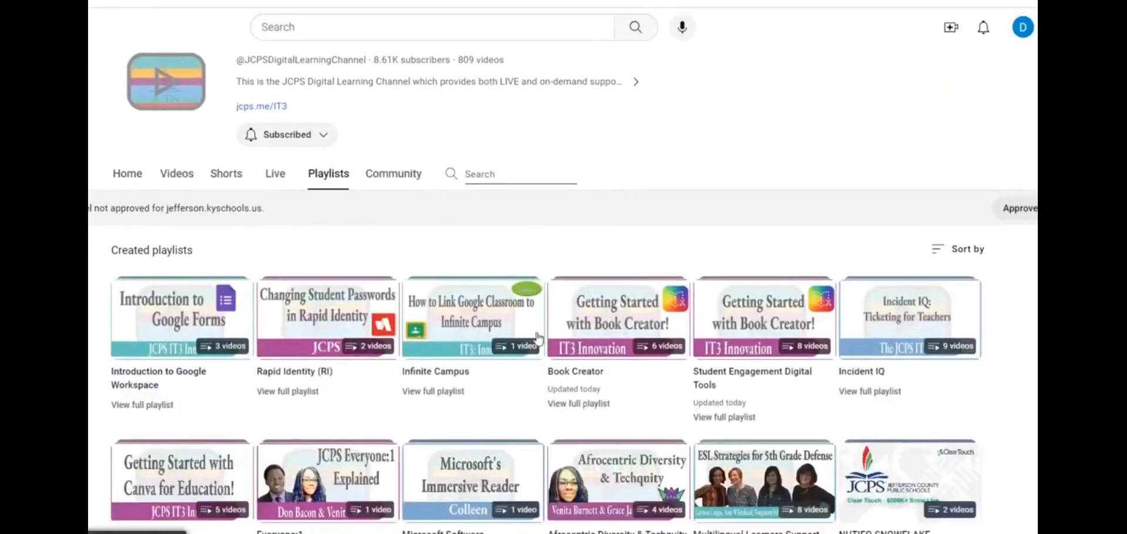
pyautogui.scroll(3, 537, 339)
pyautogui.write('classroom')
pyautogui.click(456, 362)
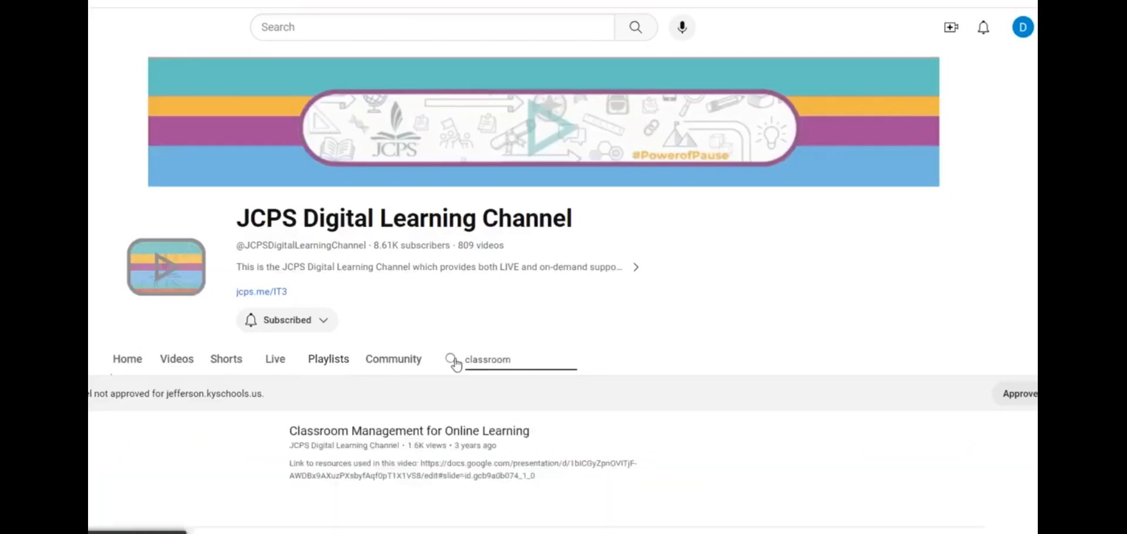
pyautogui.scroll(-9, 769, 399)
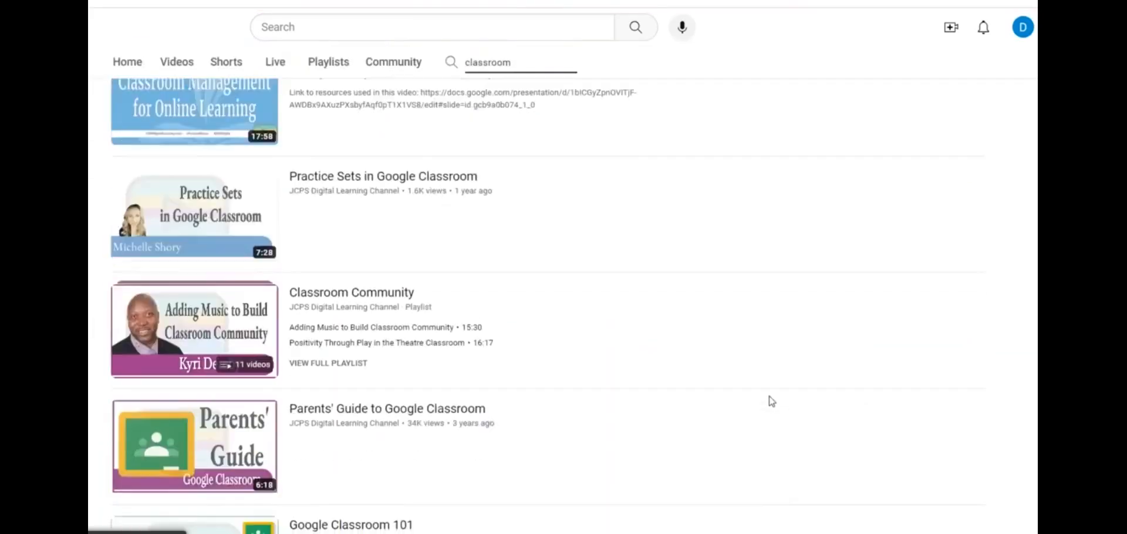
pyautogui.scroll(-4, 773, 403)
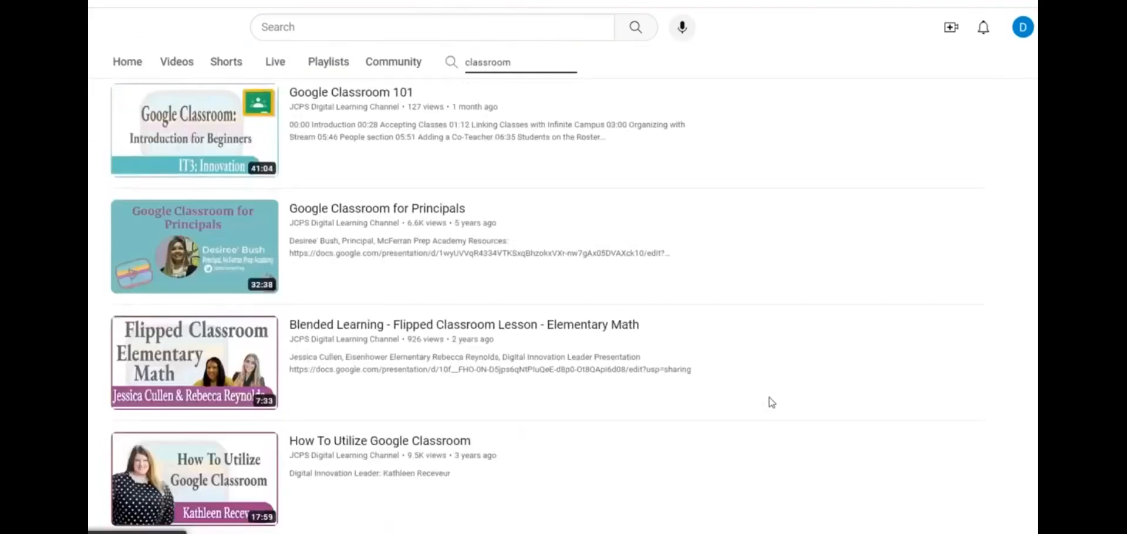